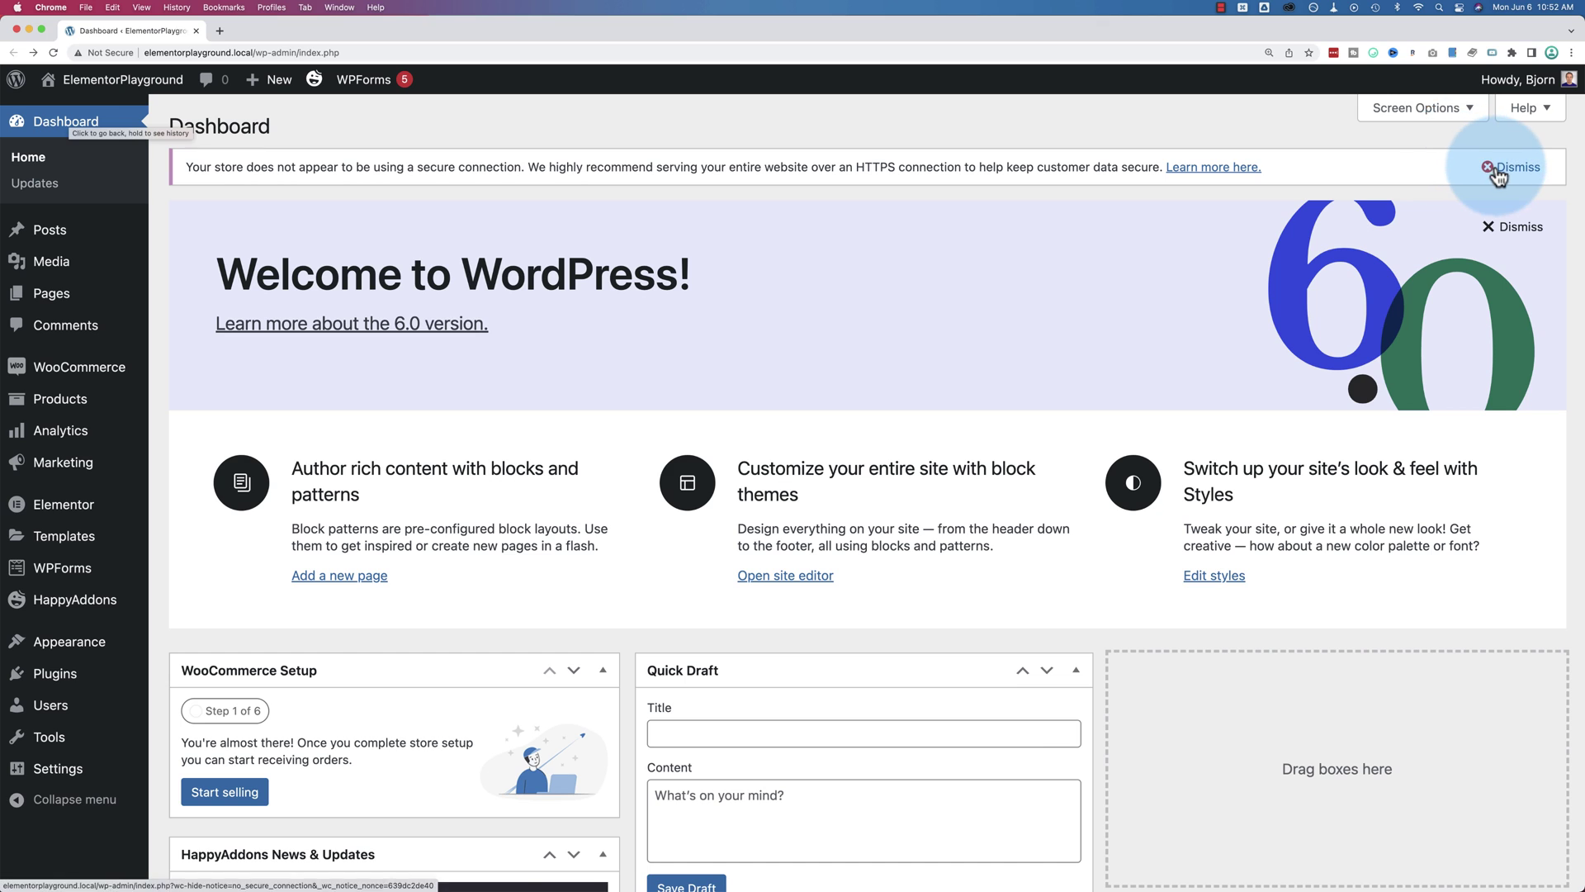
Dismiss the WooCommerce insecure-connection notice on the Dashboard.
click(1504, 166)
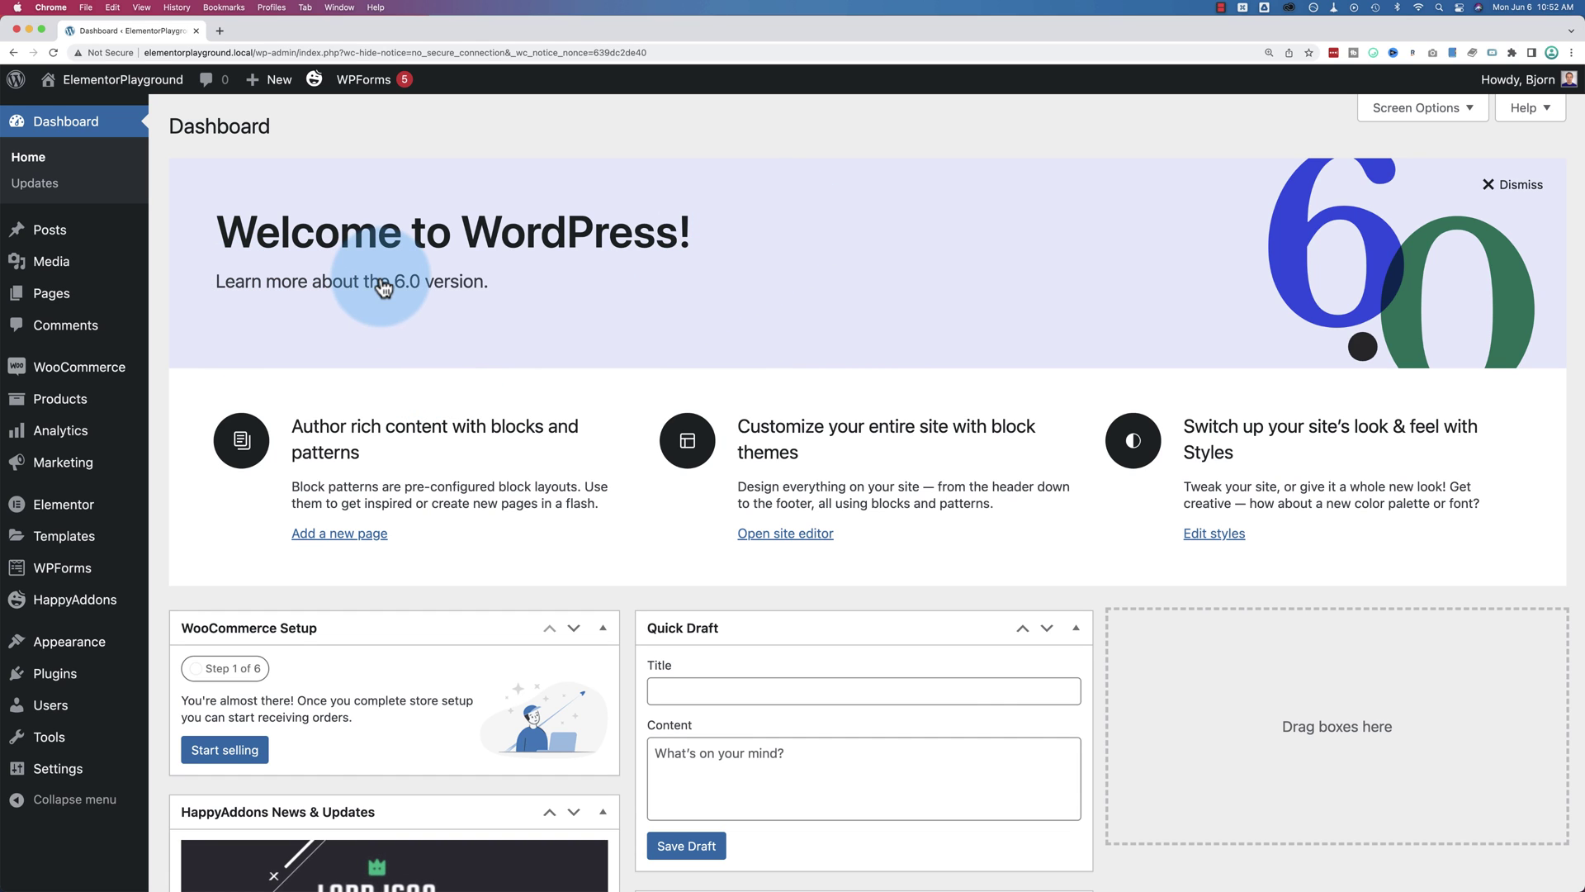
Open the WordPress 6.0 About page and scroll through its feature overview.
click(433, 285)
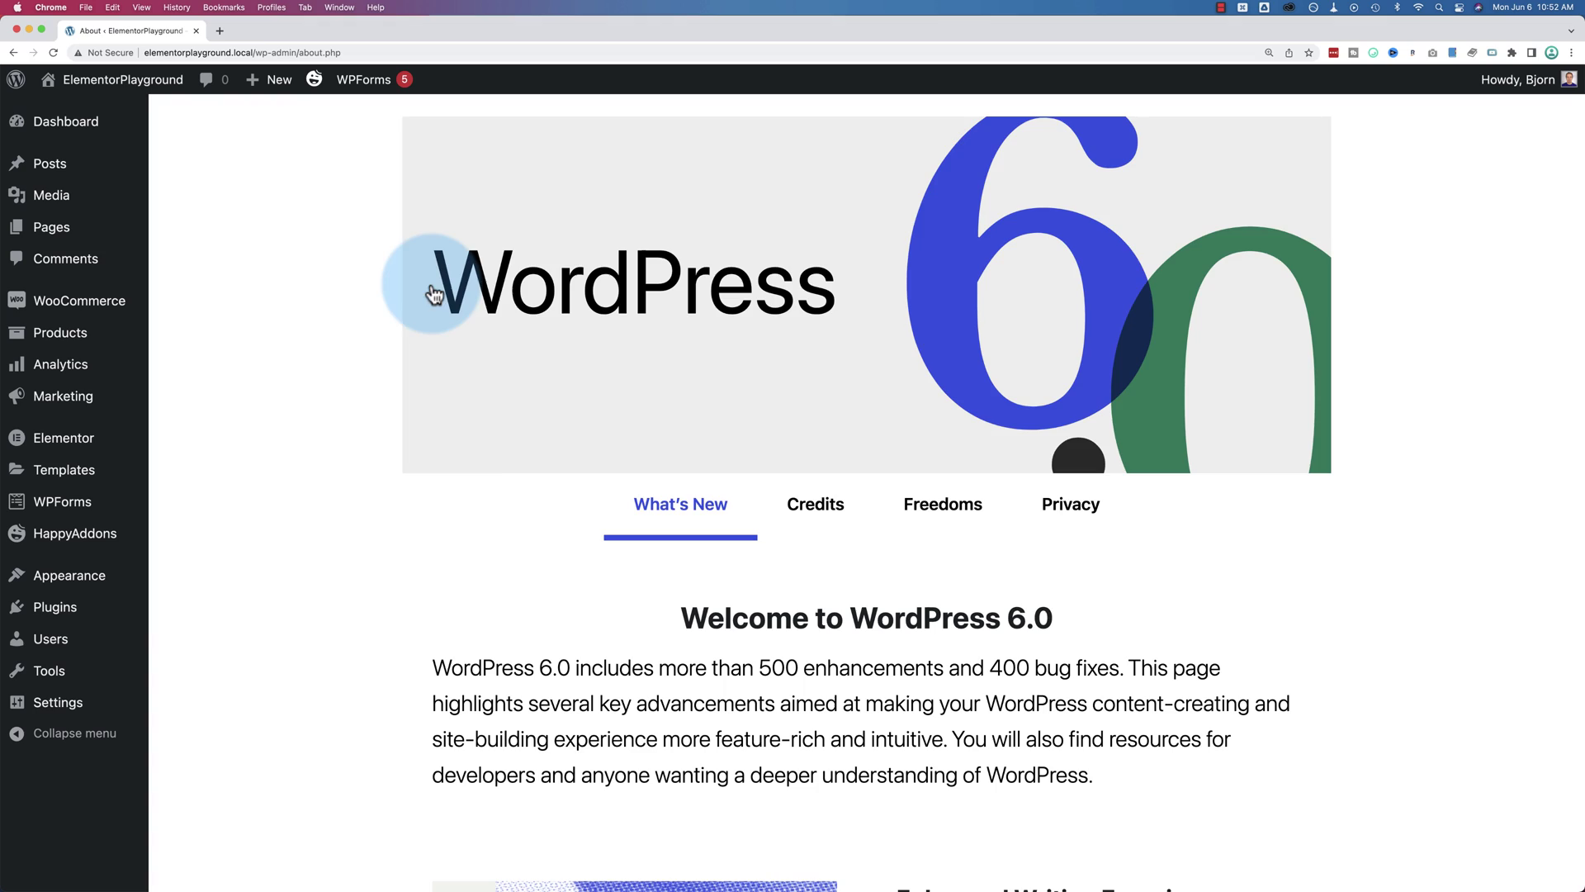
scroll(451, 472, down, 20)
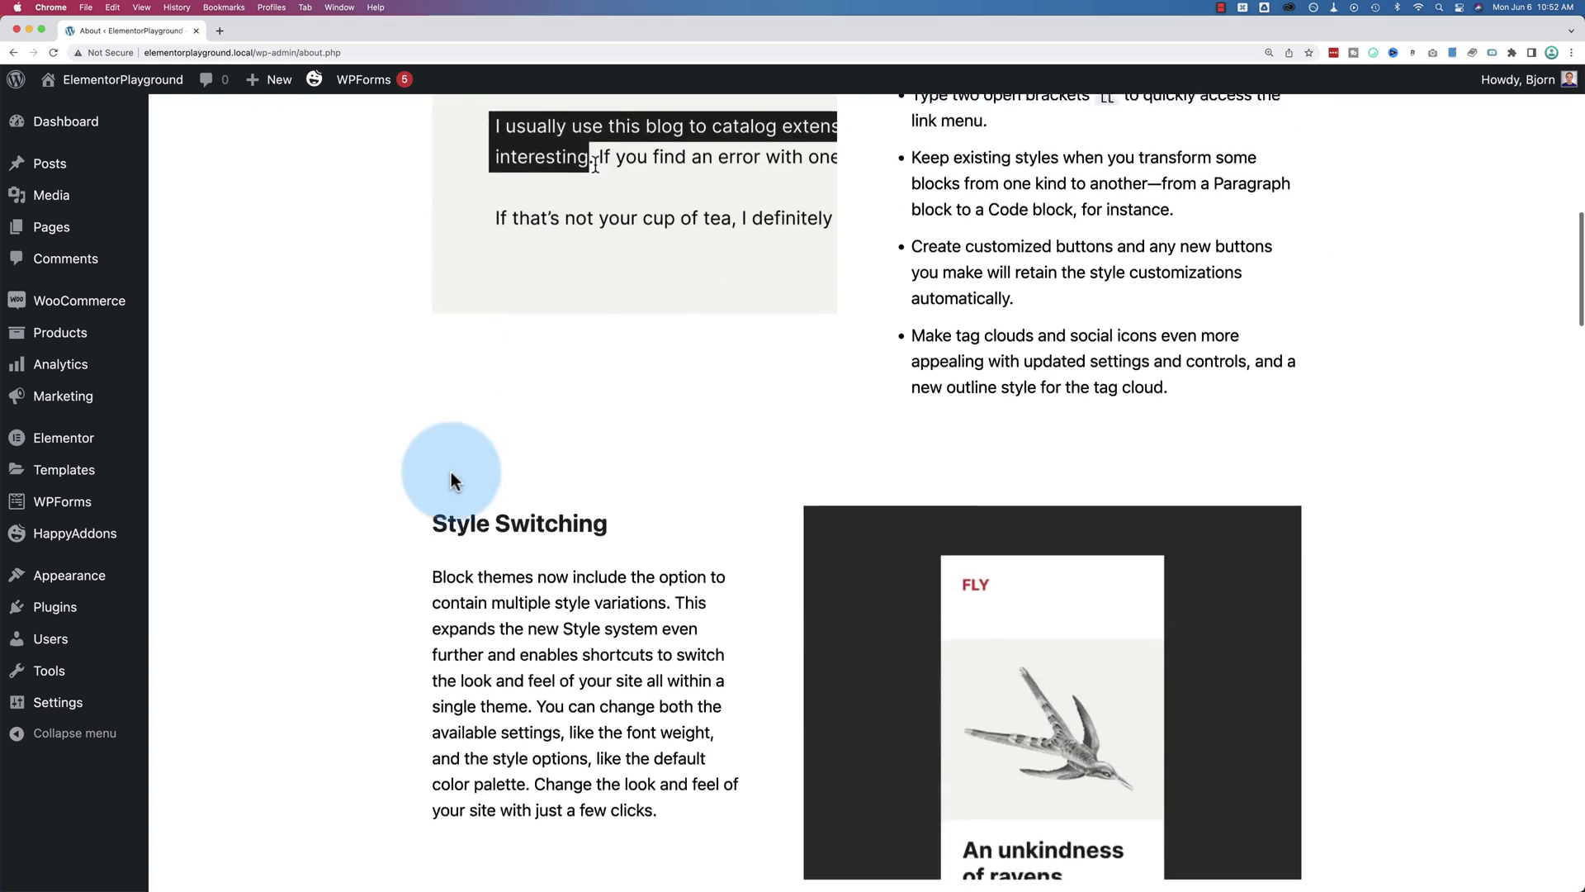
scroll(451, 472, down, 15)
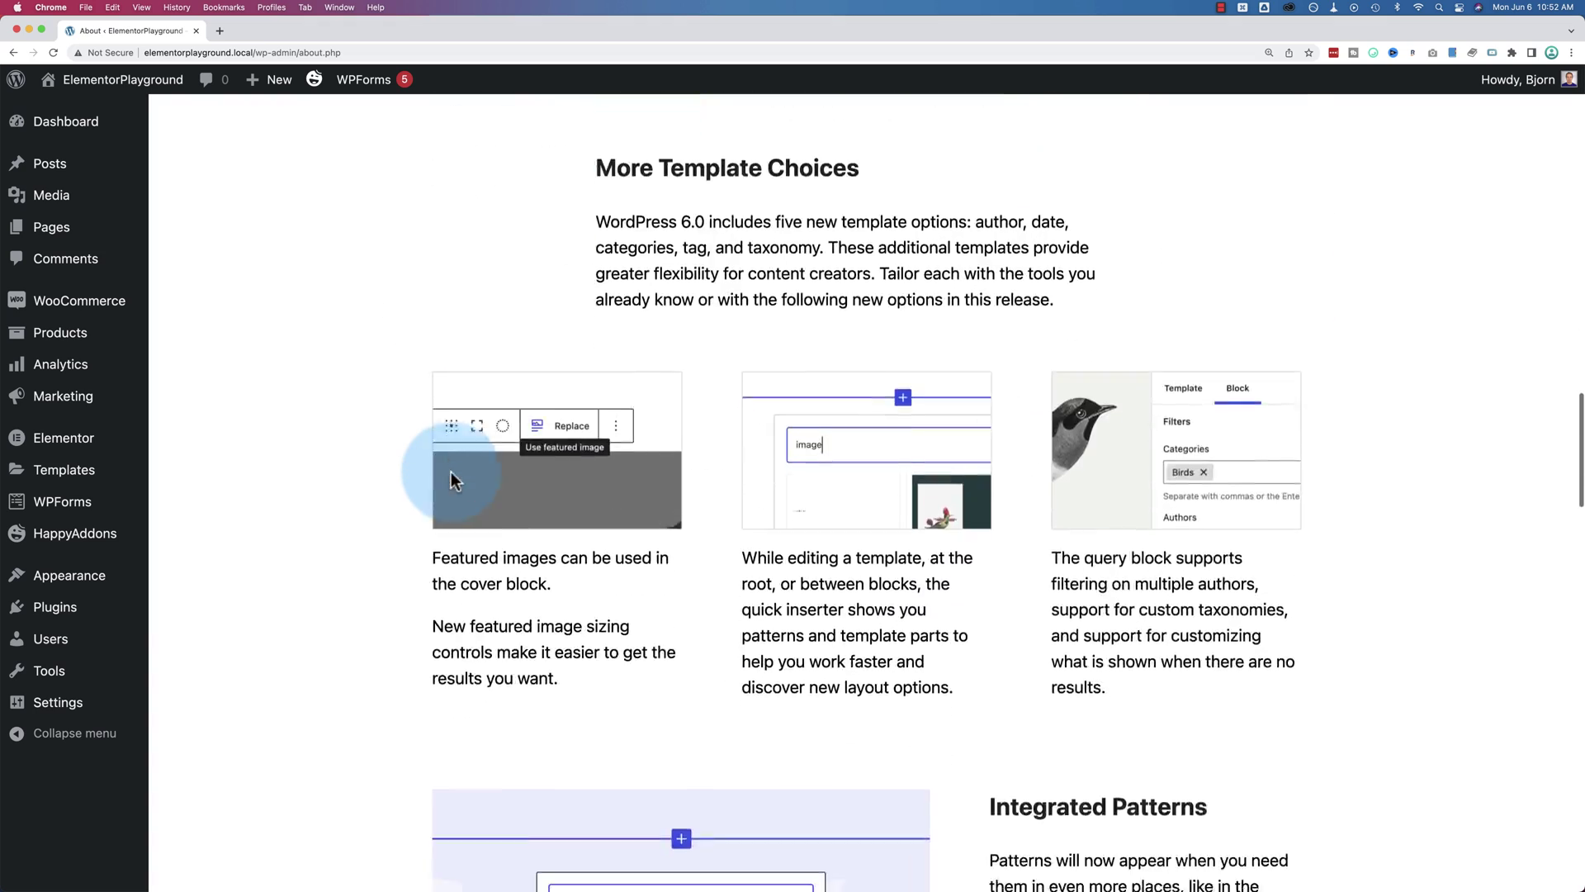
scroll(450, 472, down, 9)
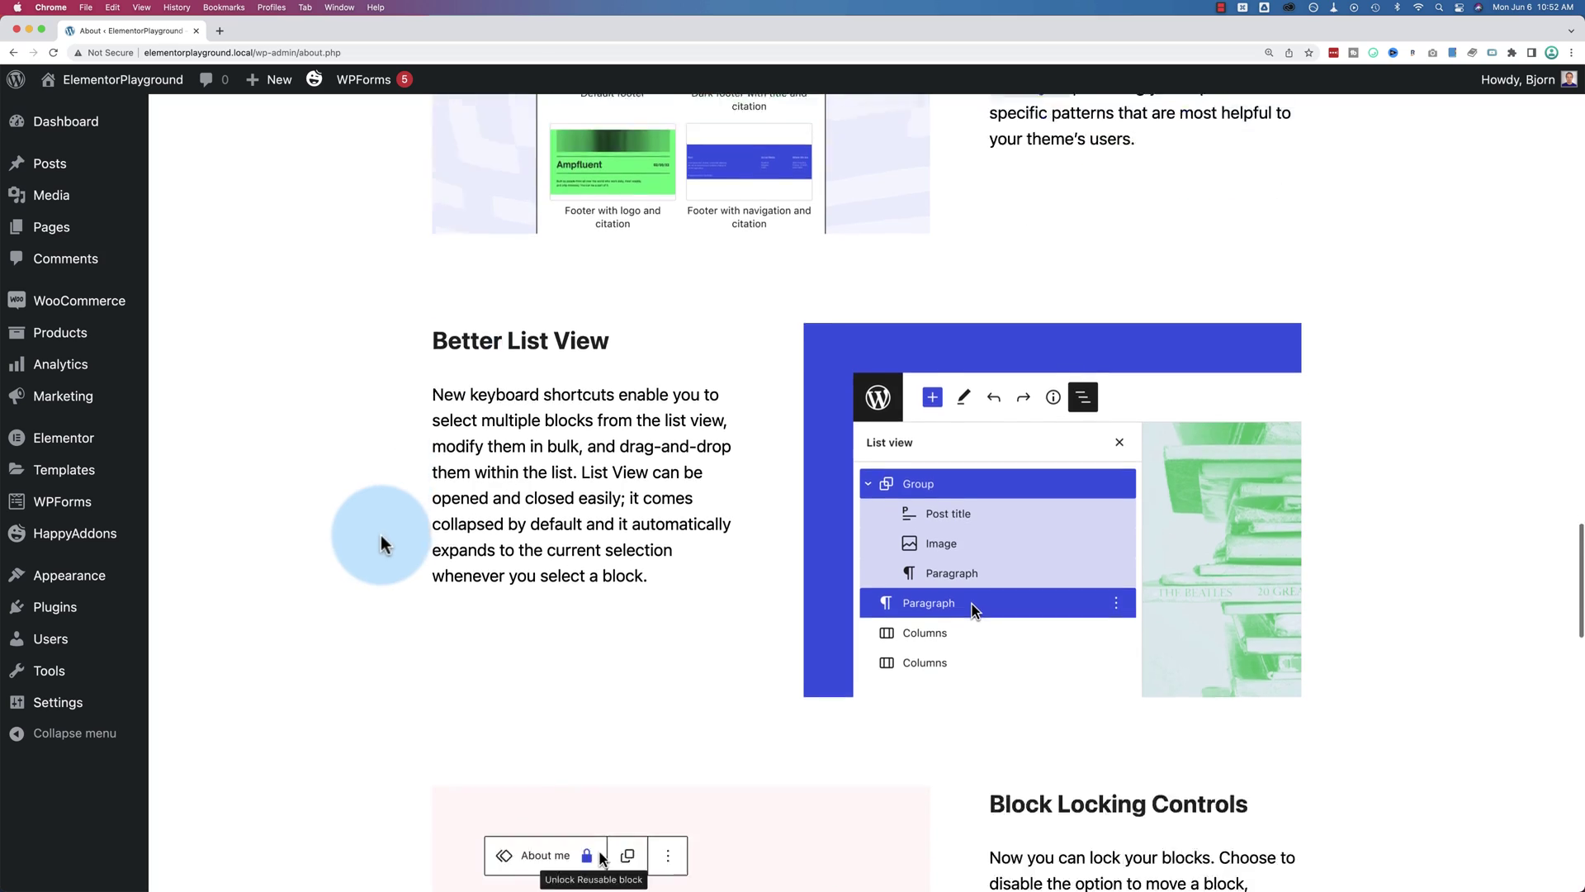
scroll(382, 539, down, 6)
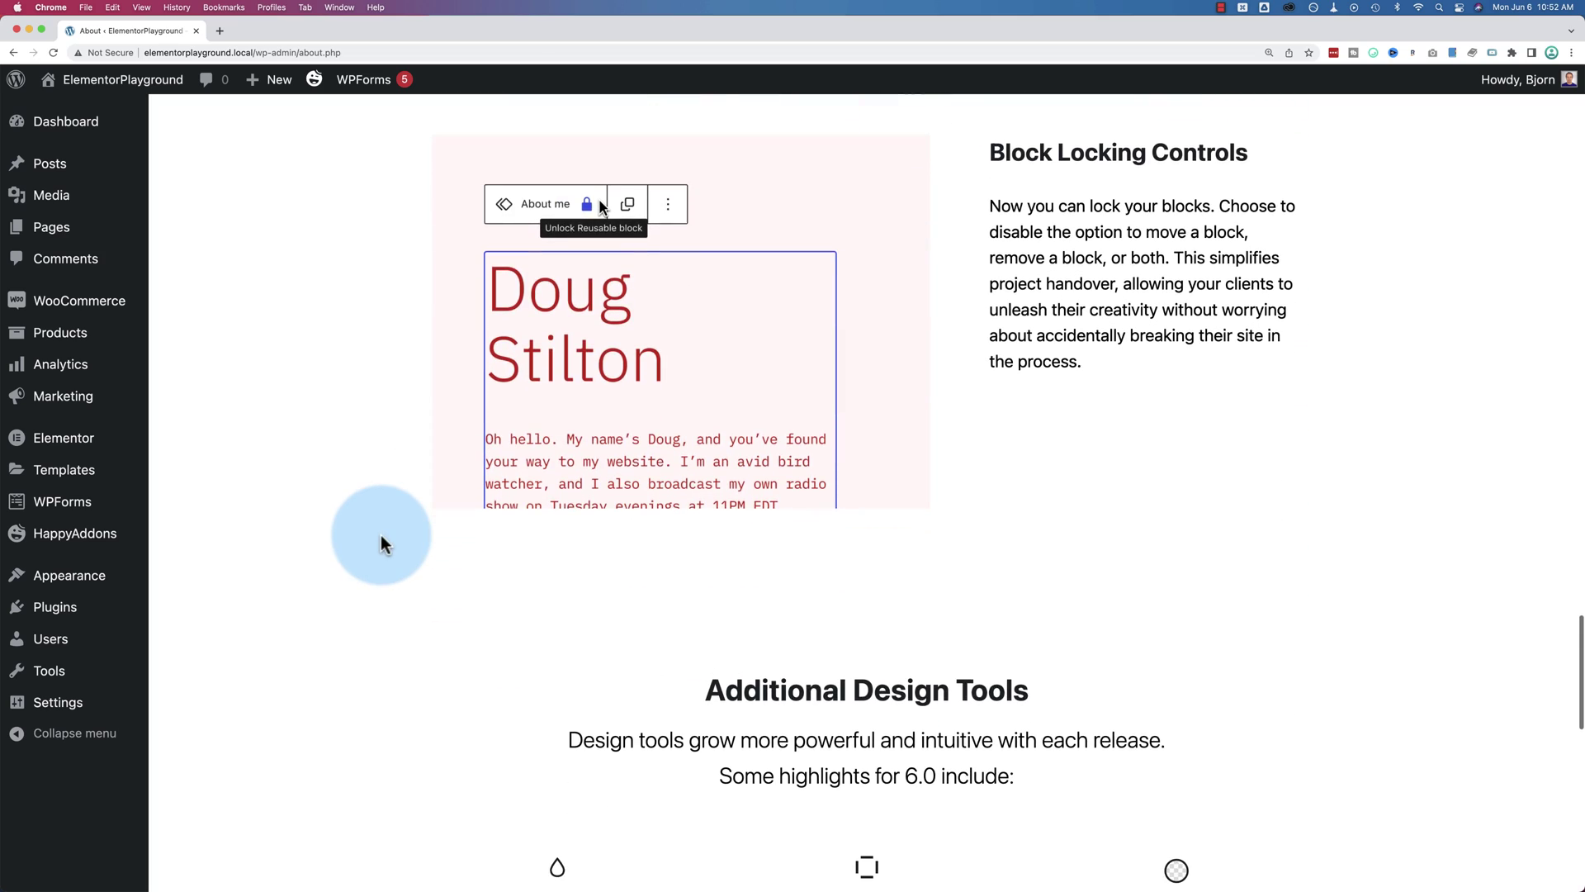
scroll(379, 534, up, 20)
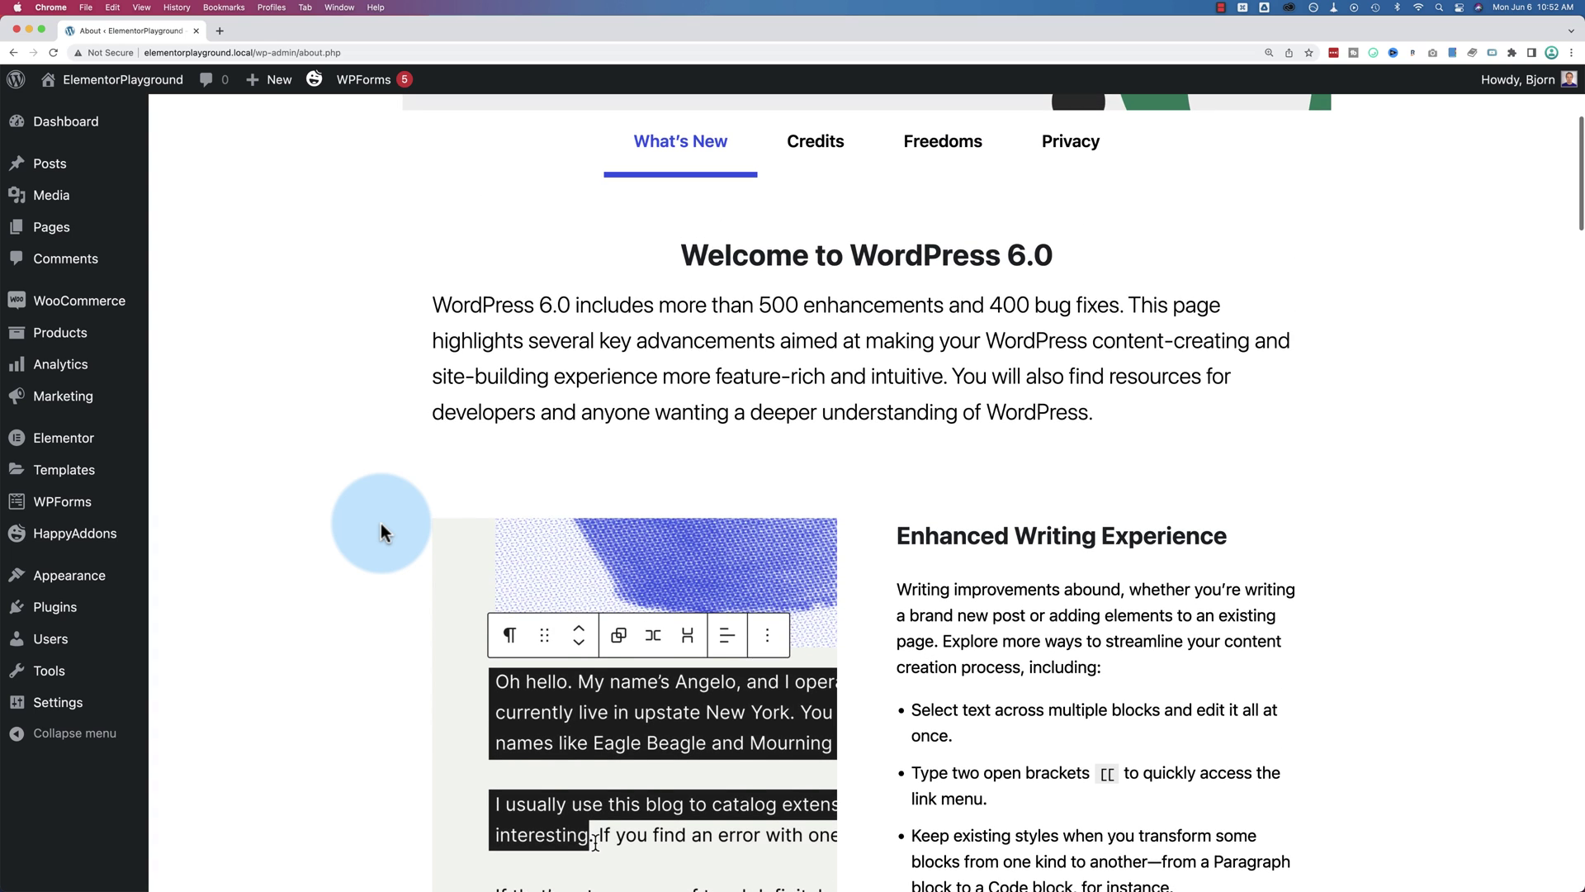
Highlight the '500 enhancements and 400 bug fixes' phrase and the Enhanced Writing Experience heading.
scroll(380, 522, down, 3)
scroll(379, 523, up, 1)
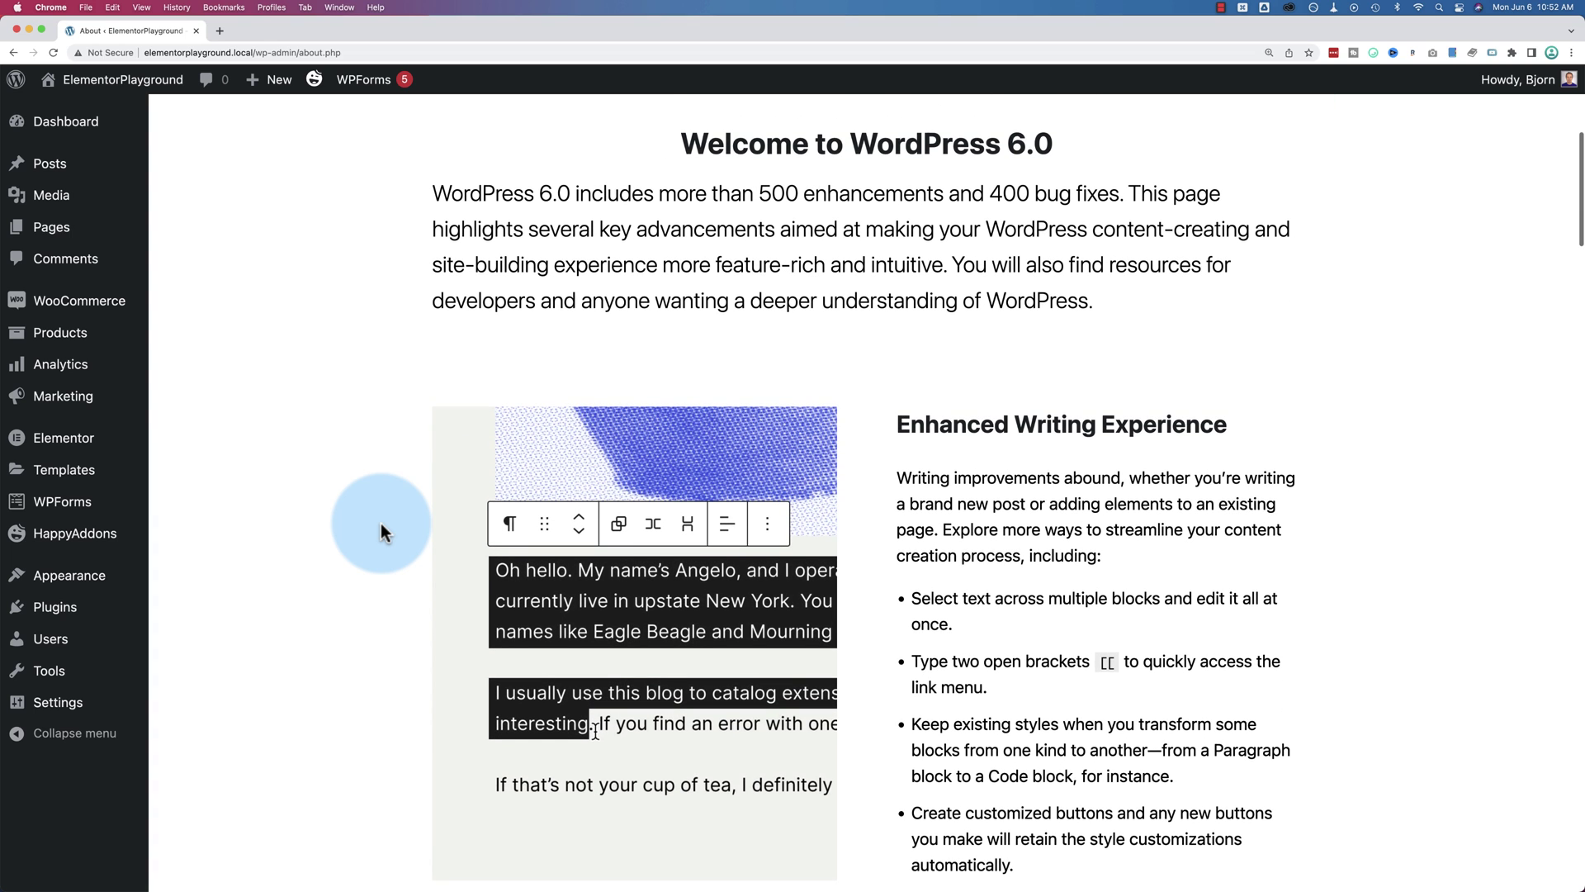
drag(758, 193, 1131, 194)
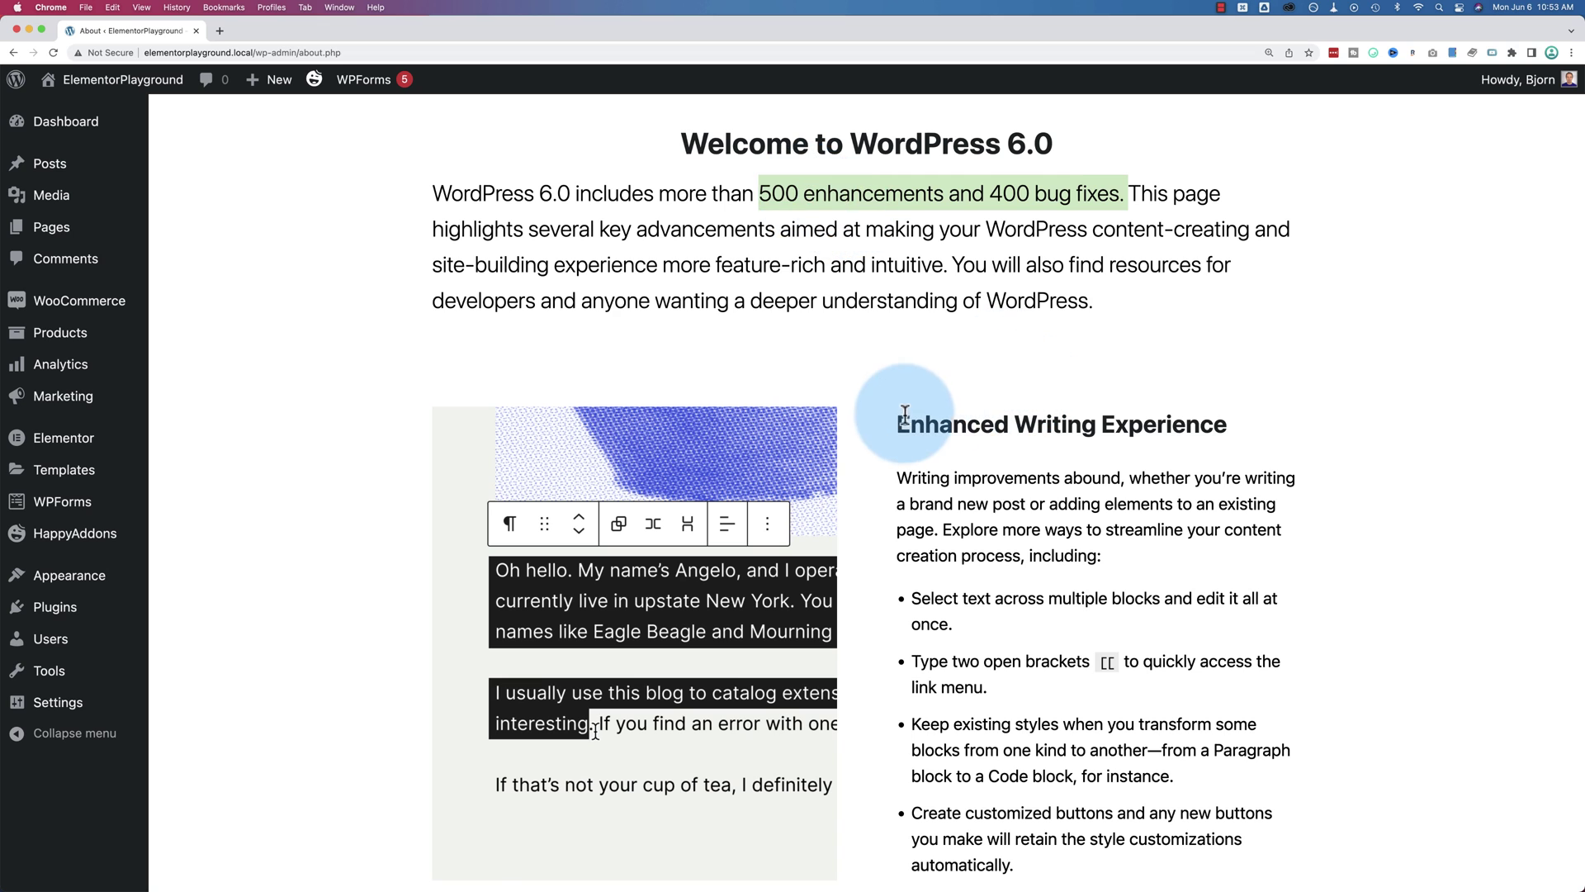
drag(898, 421, 1245, 424)
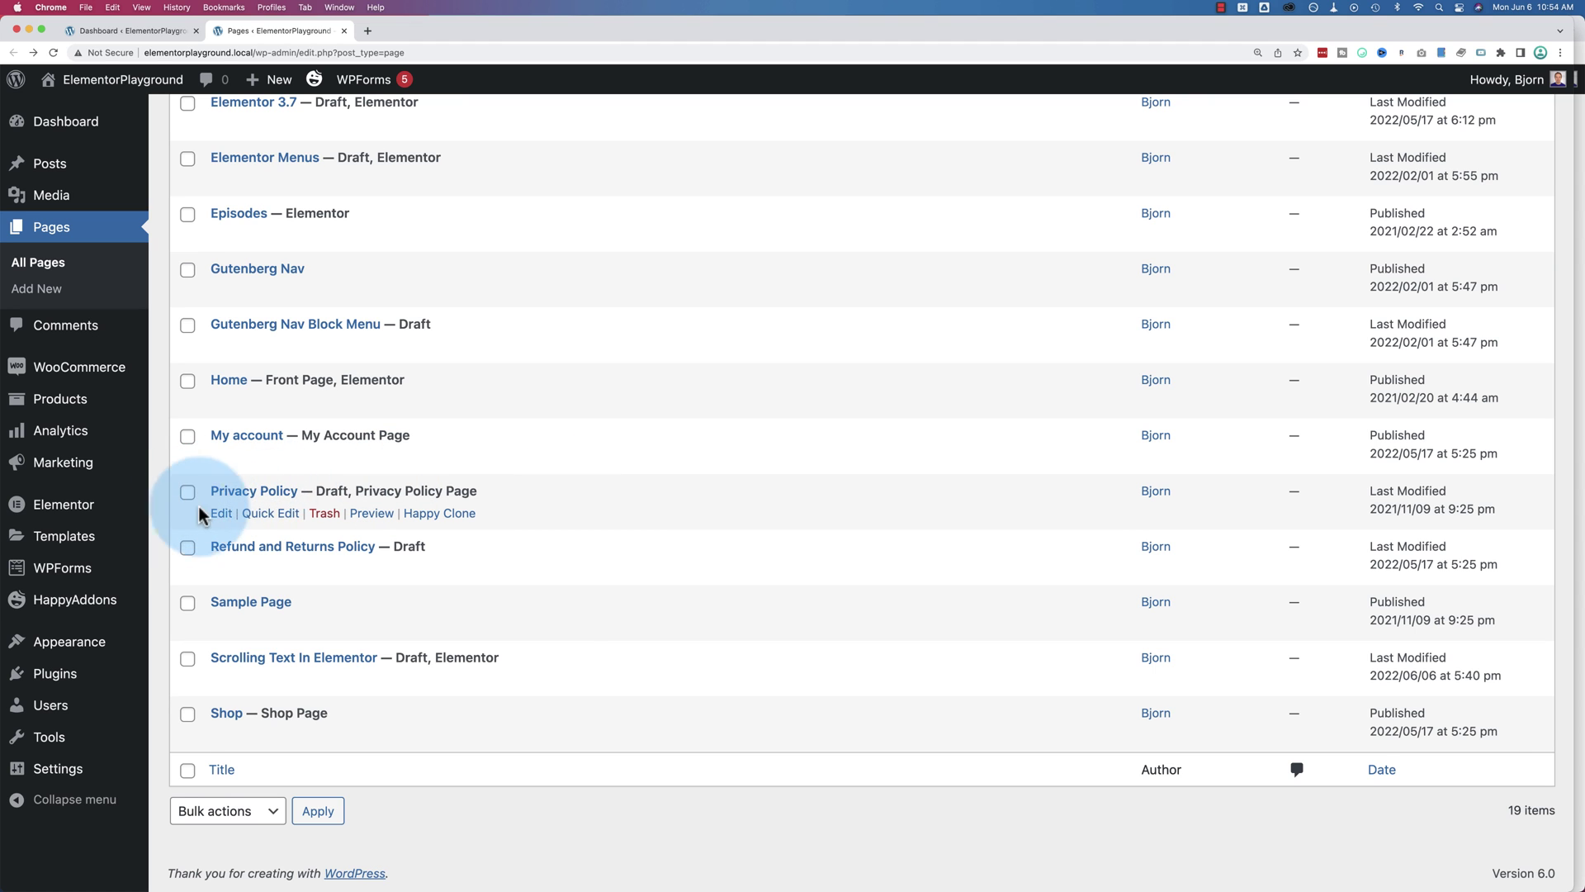
Open the Privacy Policy page in the block editor and select both Comments paragraphs.
click(221, 513)
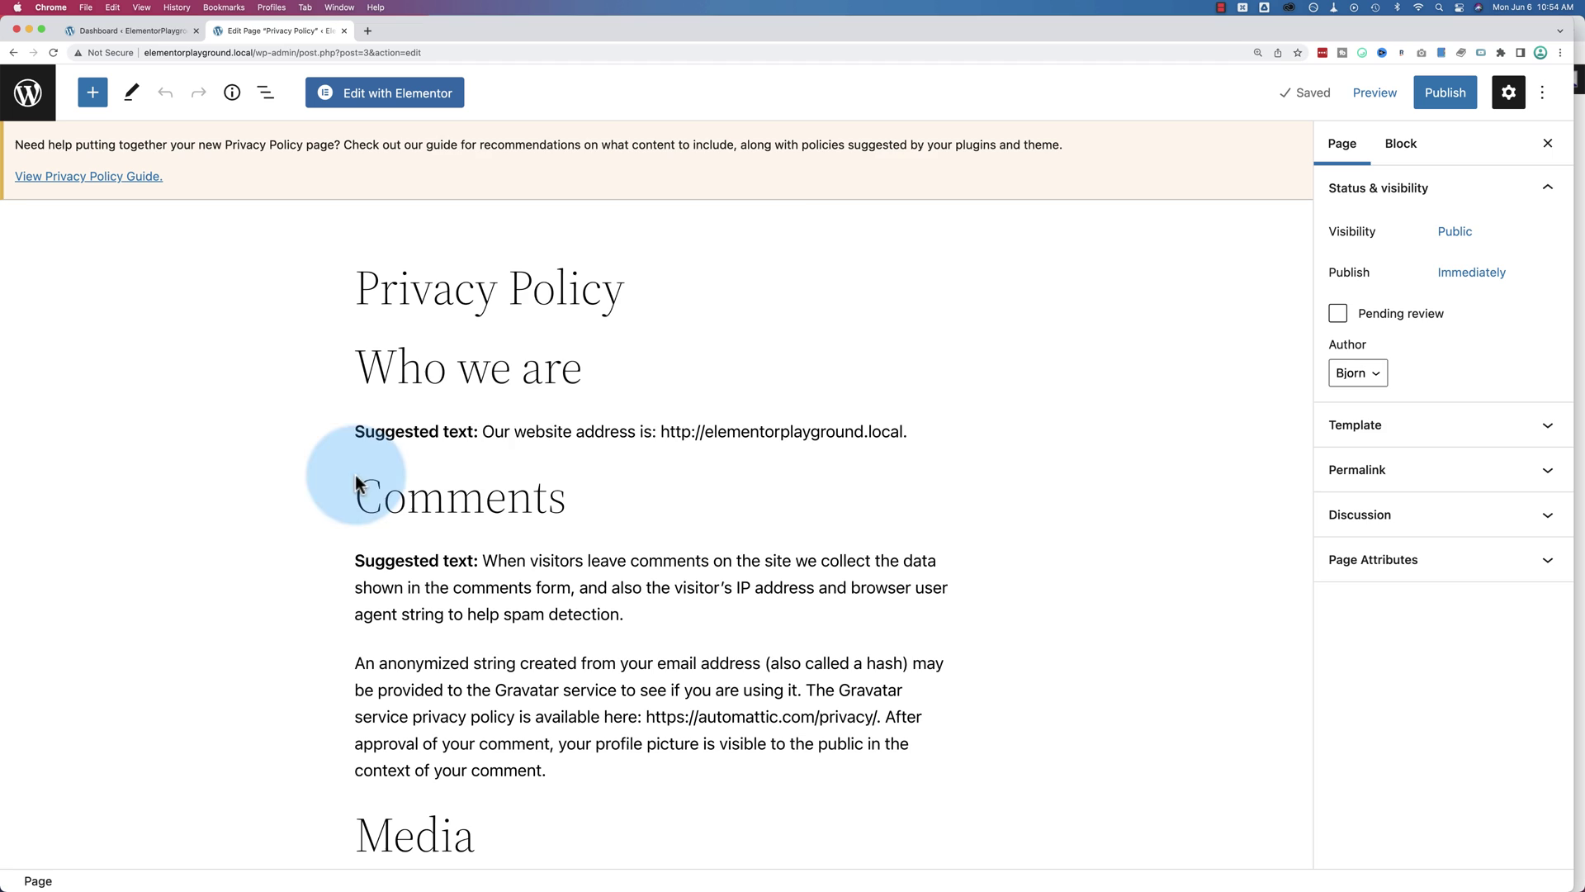
scroll(958, 341, down, 3)
click(906, 418)
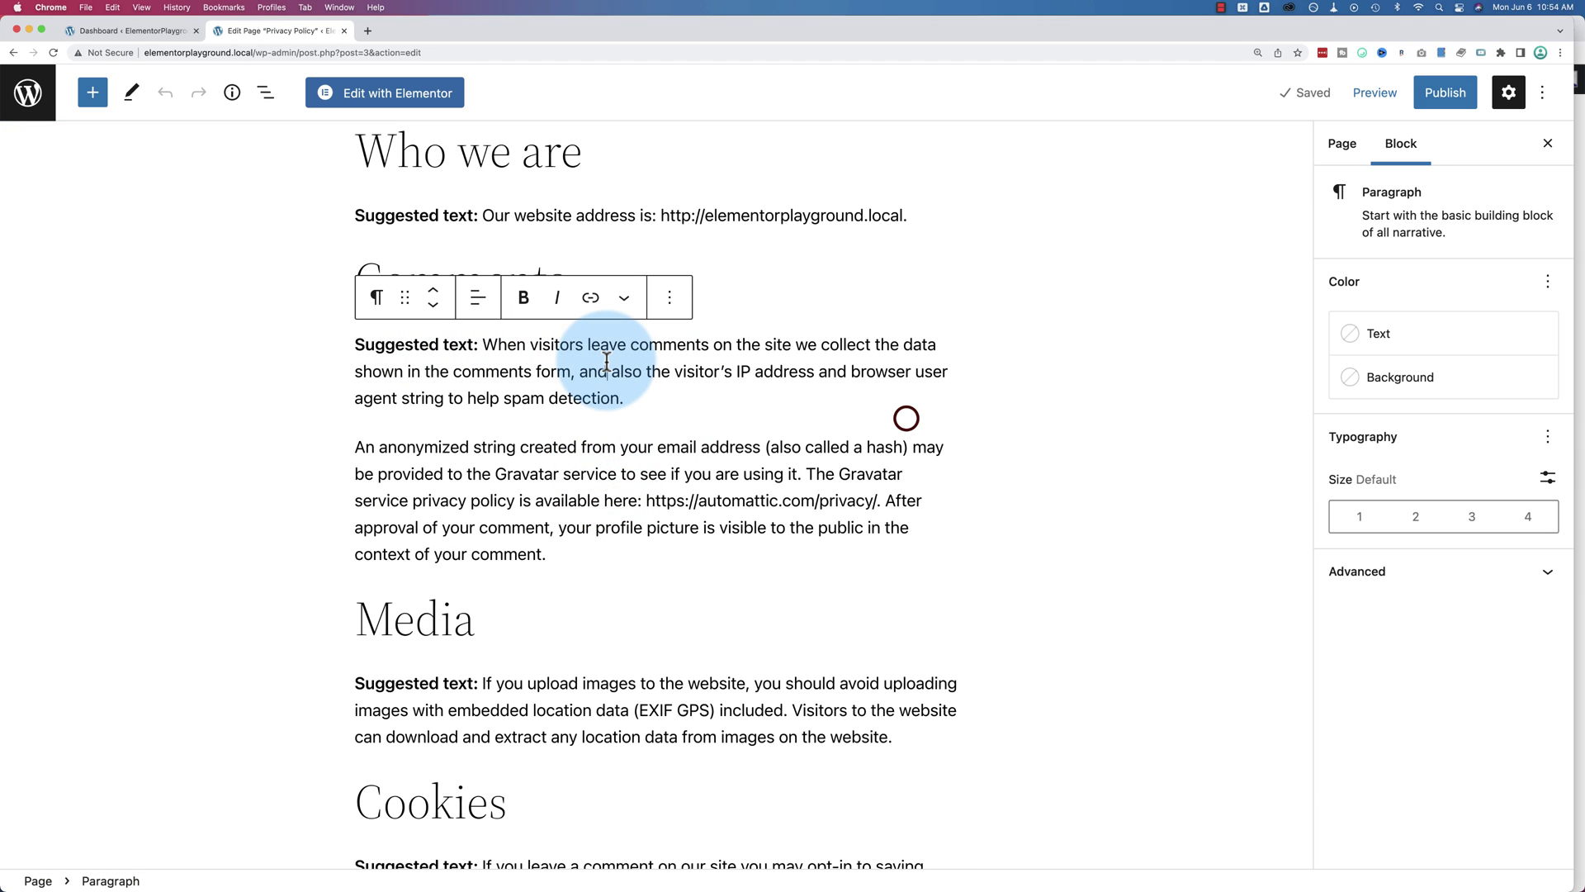
click(617, 473)
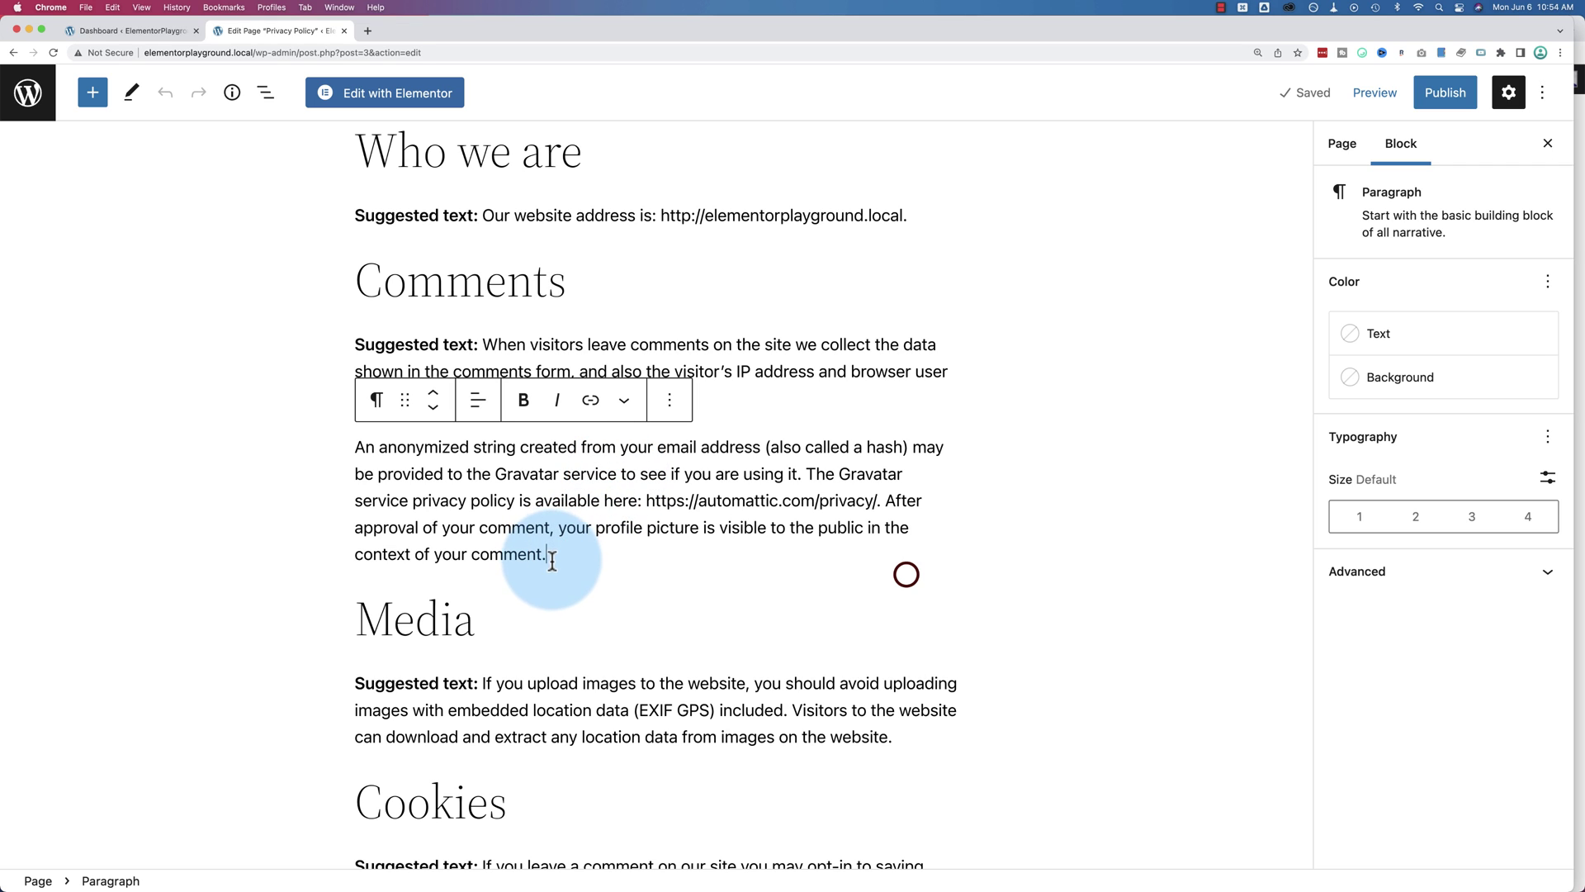
drag(552, 559, 347, 462)
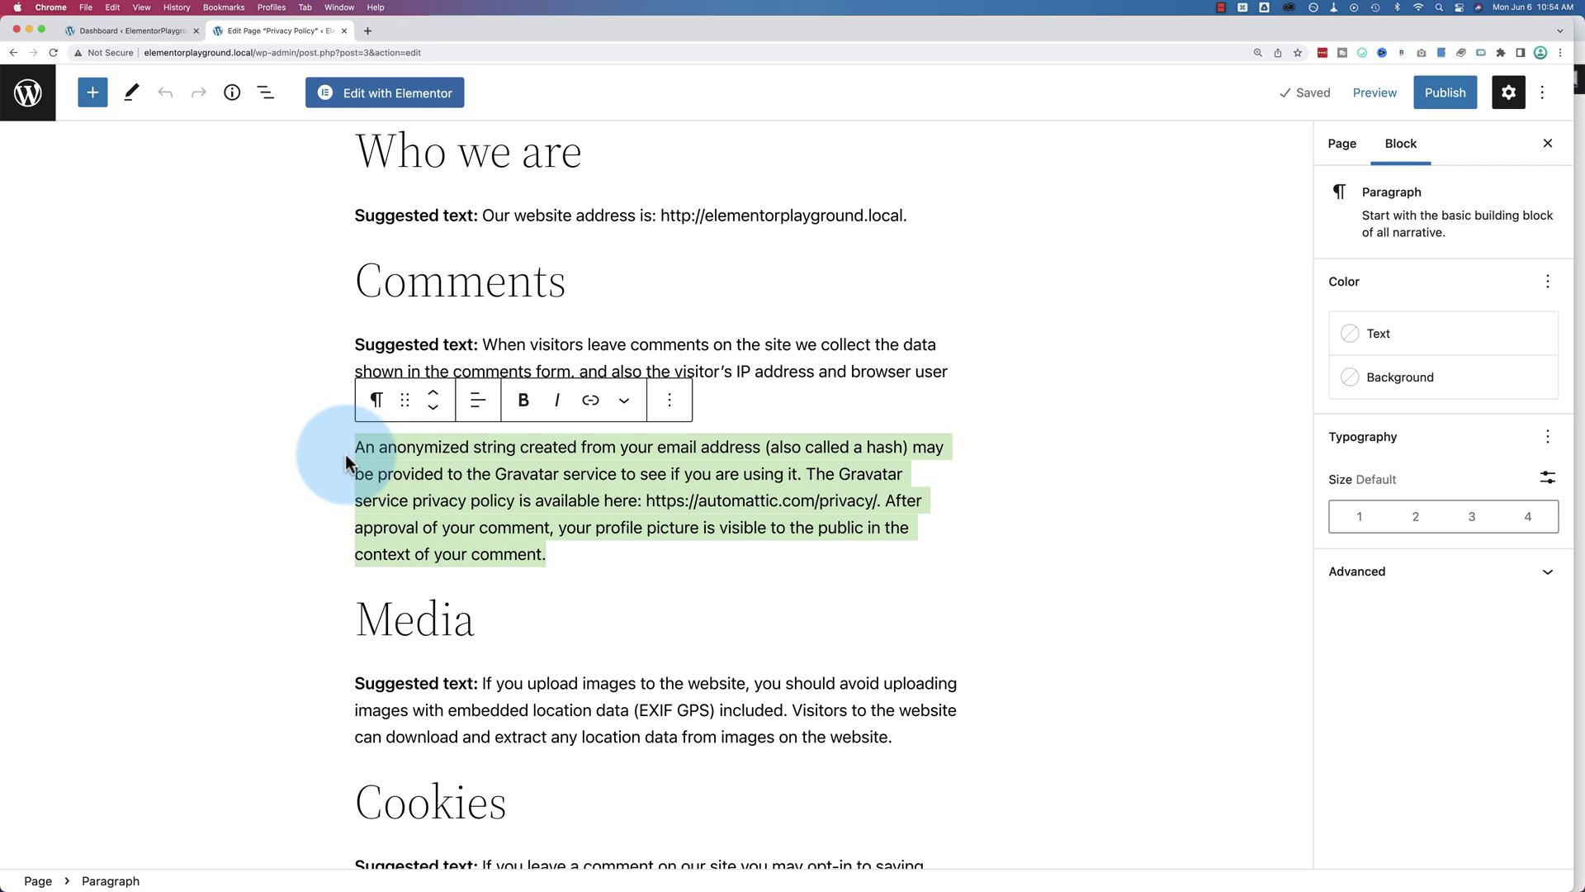
click(368, 453)
drag(548, 541, 353, 347)
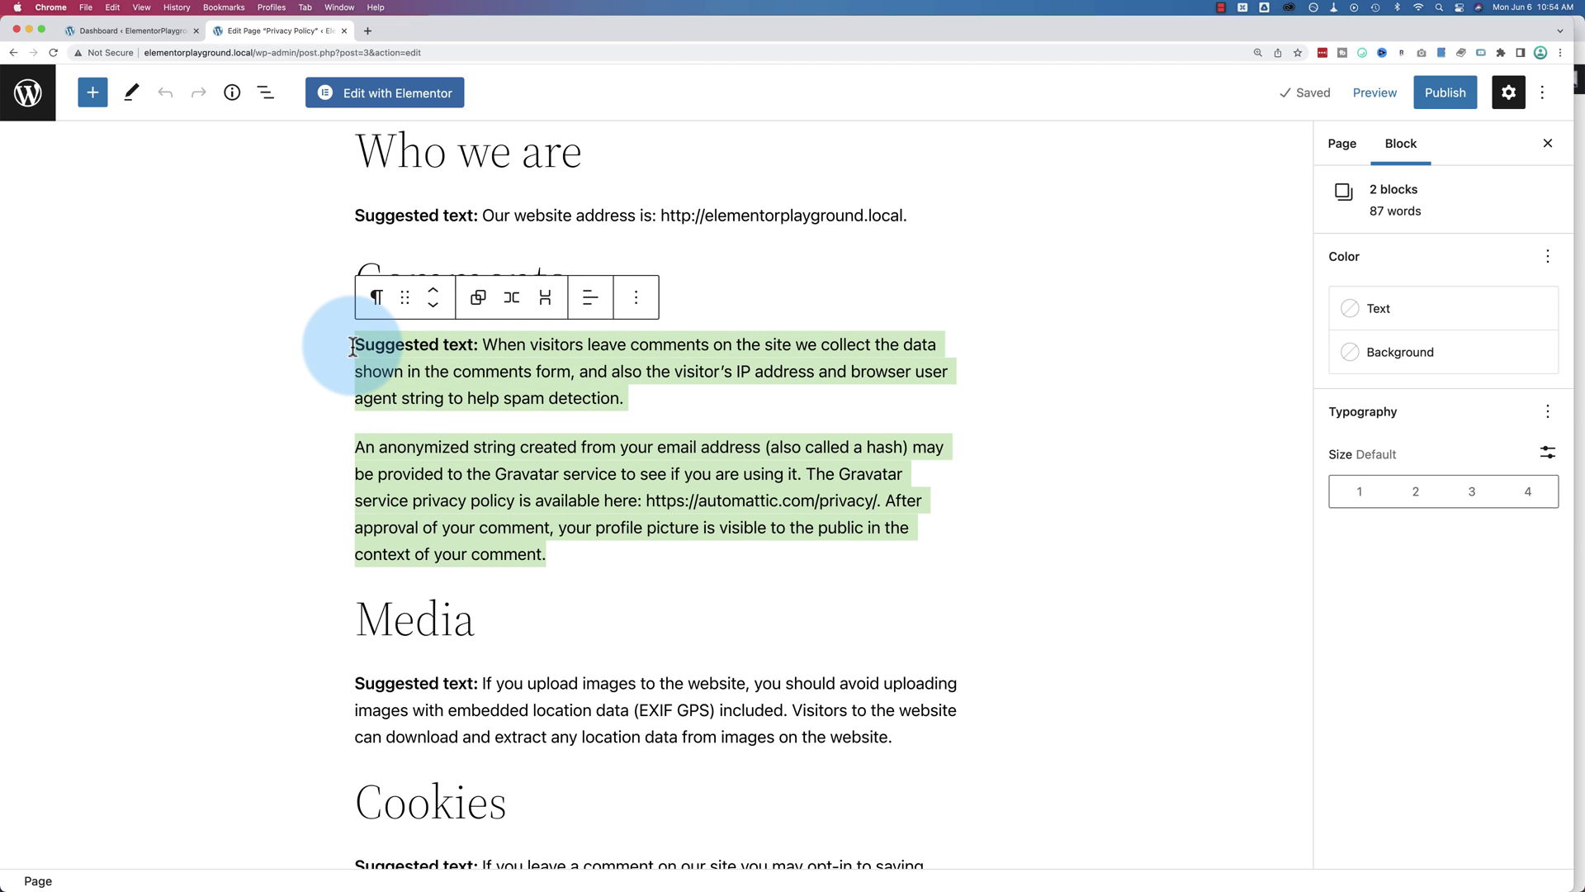
Bold text spanning both Comments paragraphs, delete it, then undo the deletion.
click(563, 473)
click(594, 364)
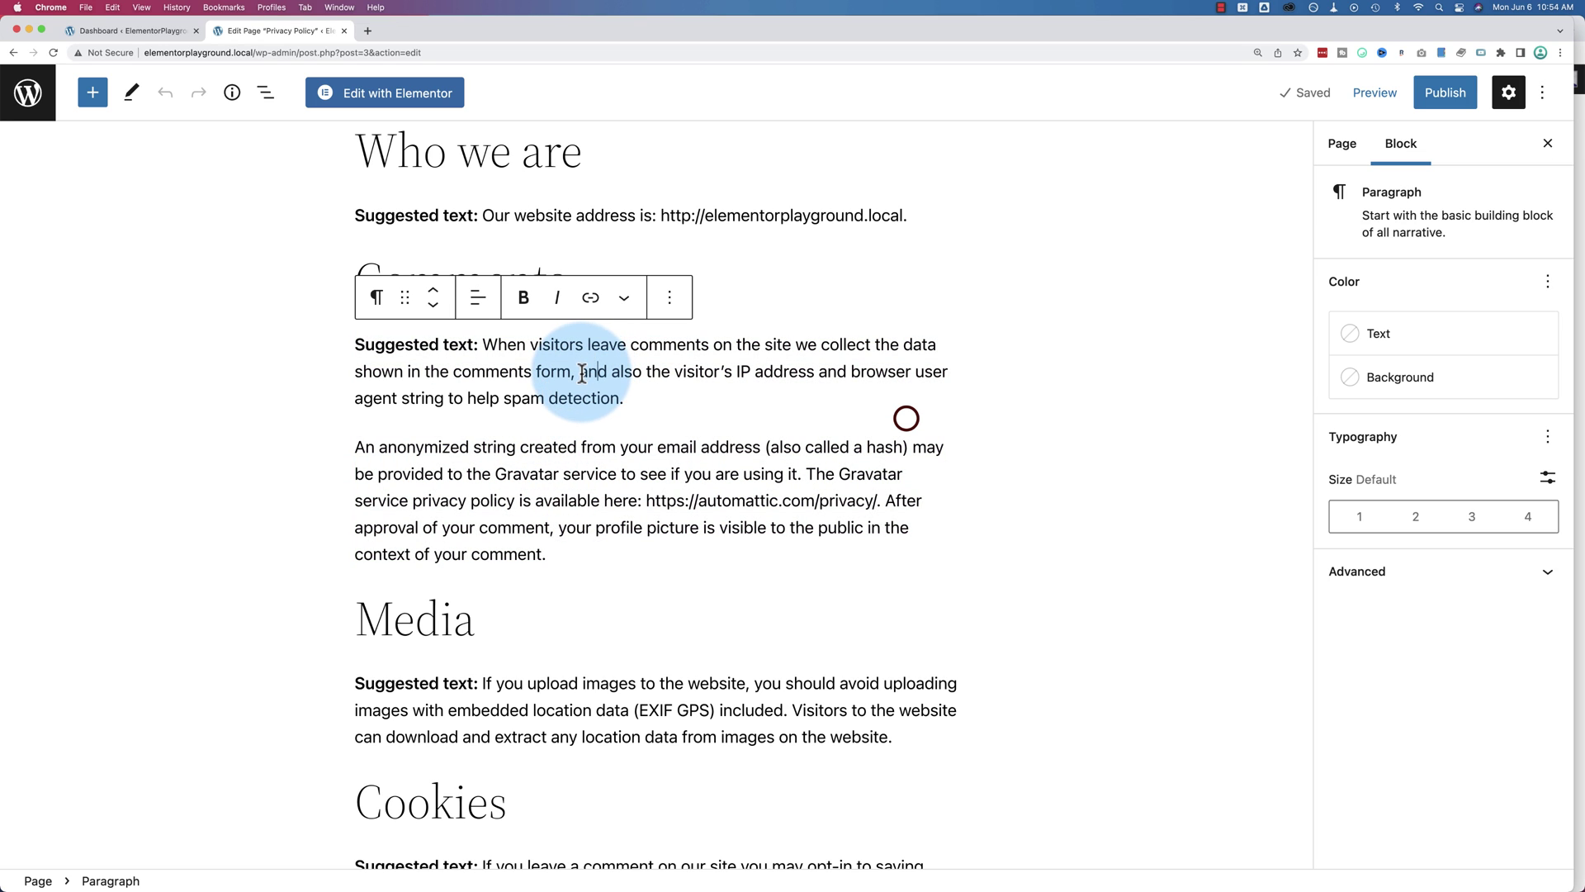
drag(582, 373, 496, 385)
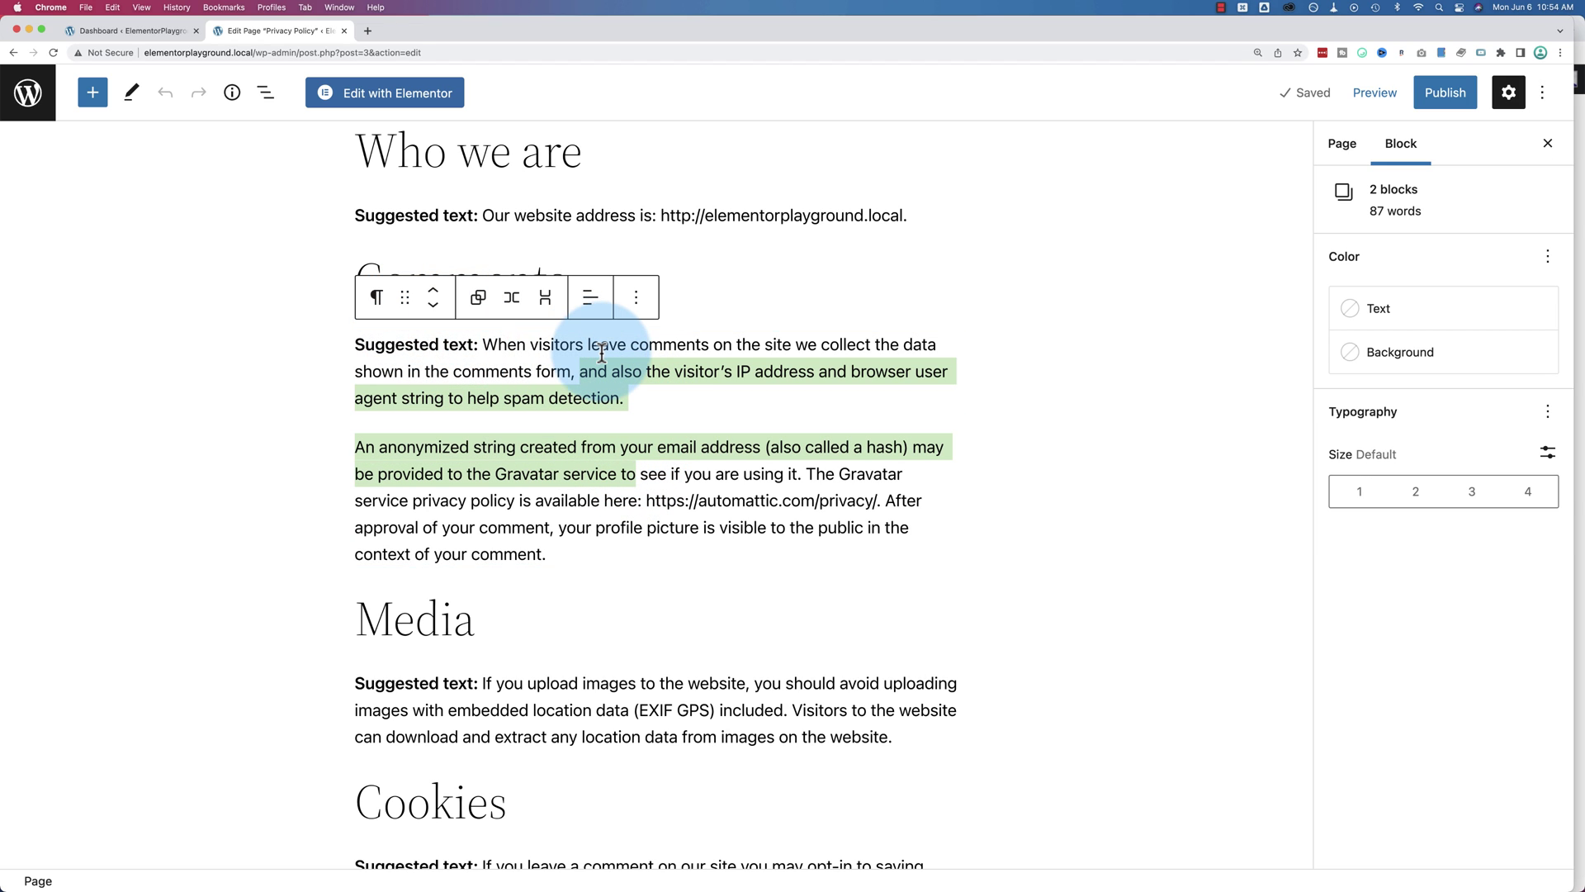
key(super+b)
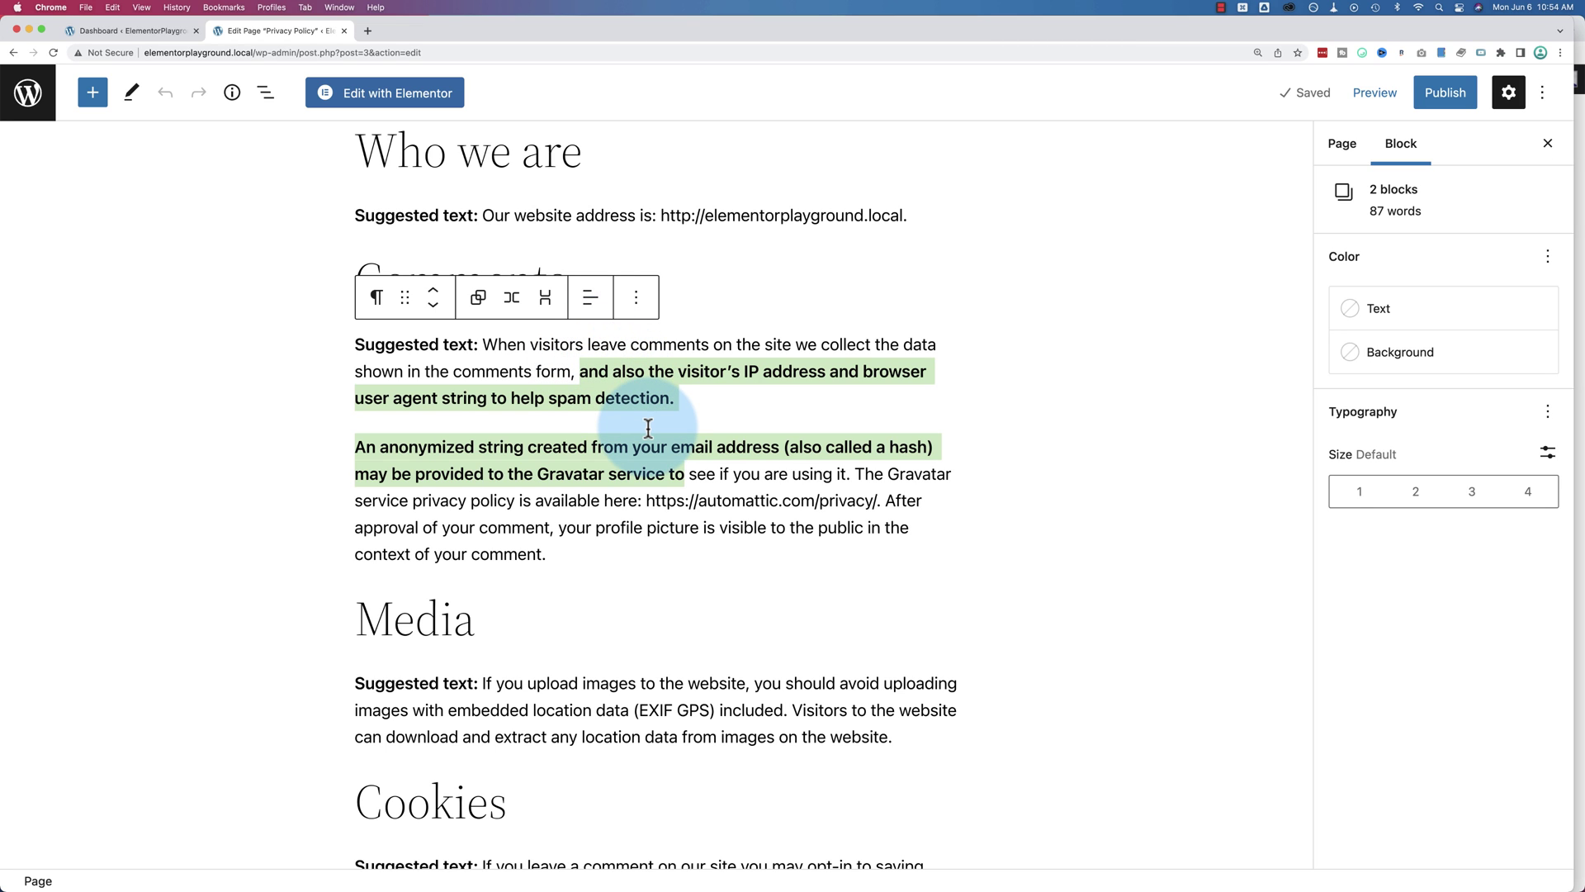
key(BackSpace)
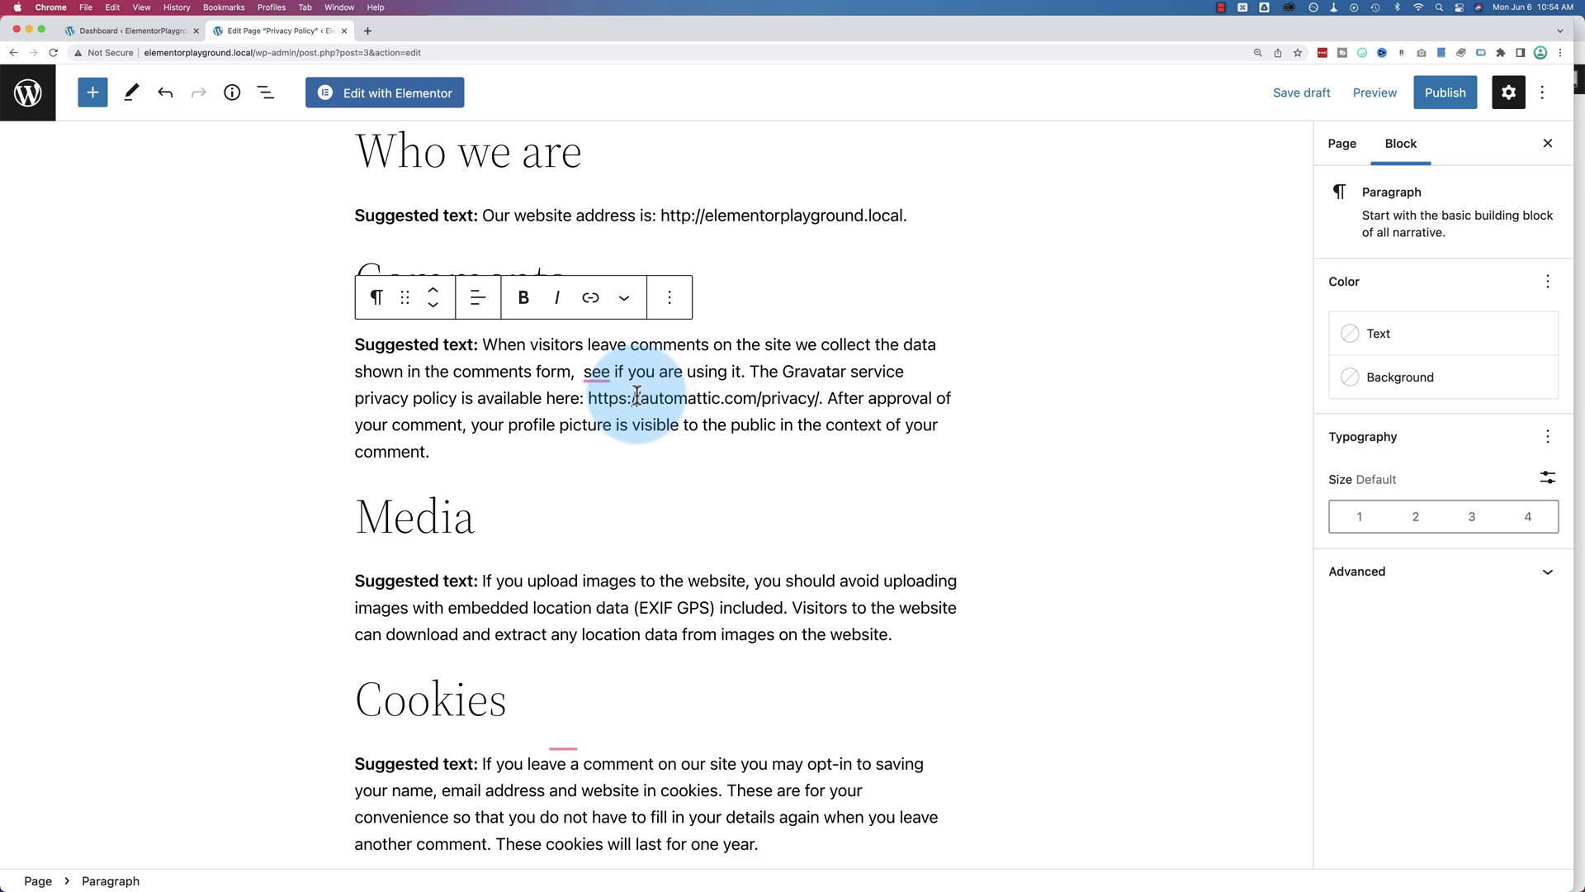
key(super+z)
key(super+z)
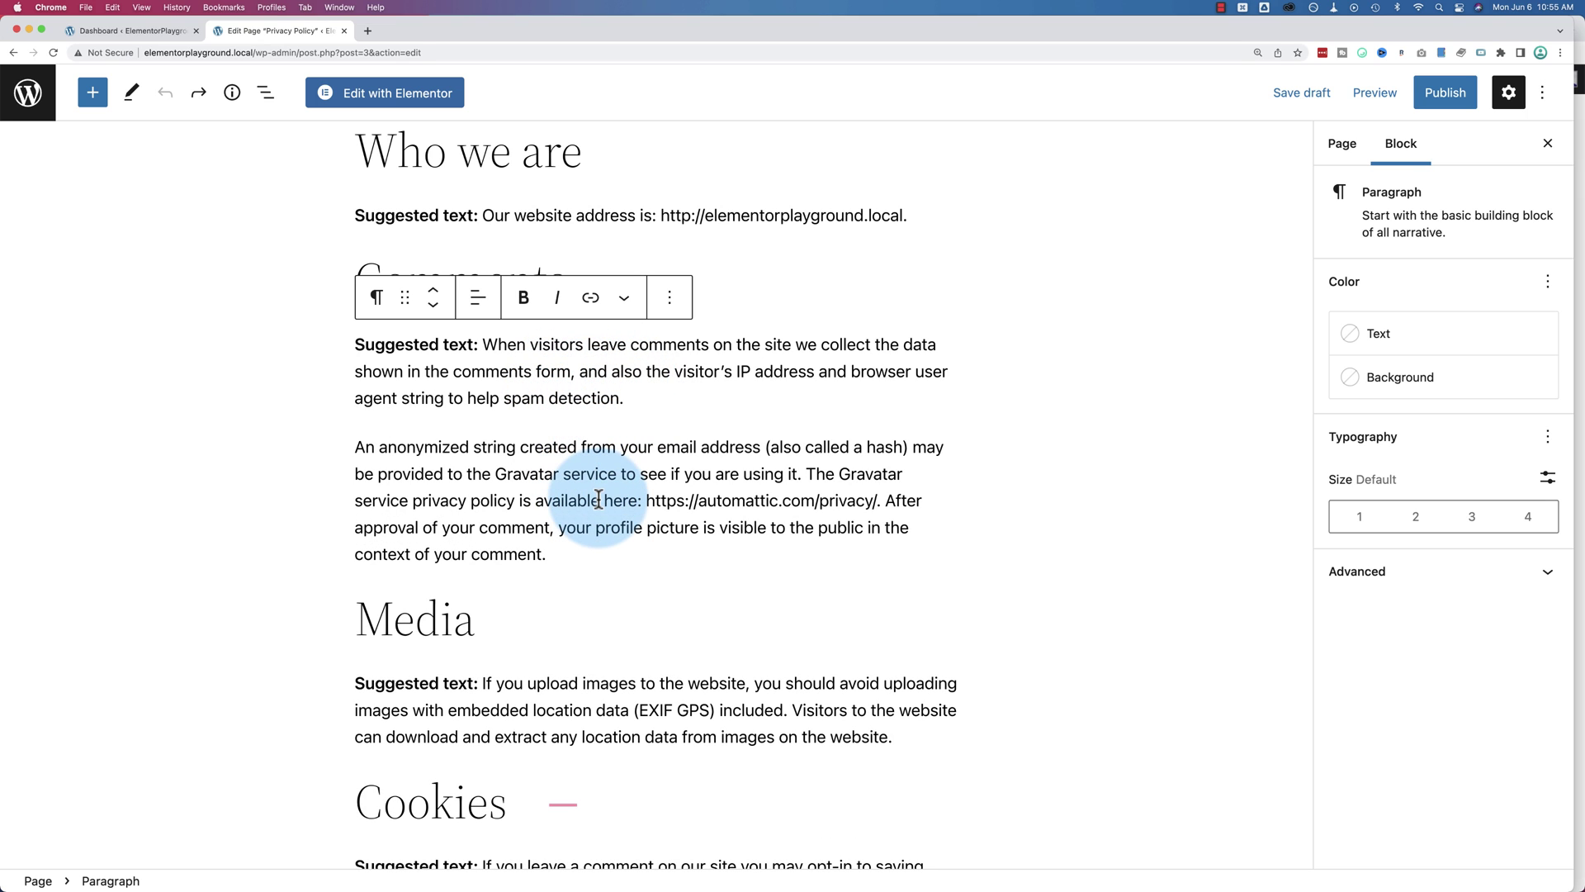
click(906, 551)
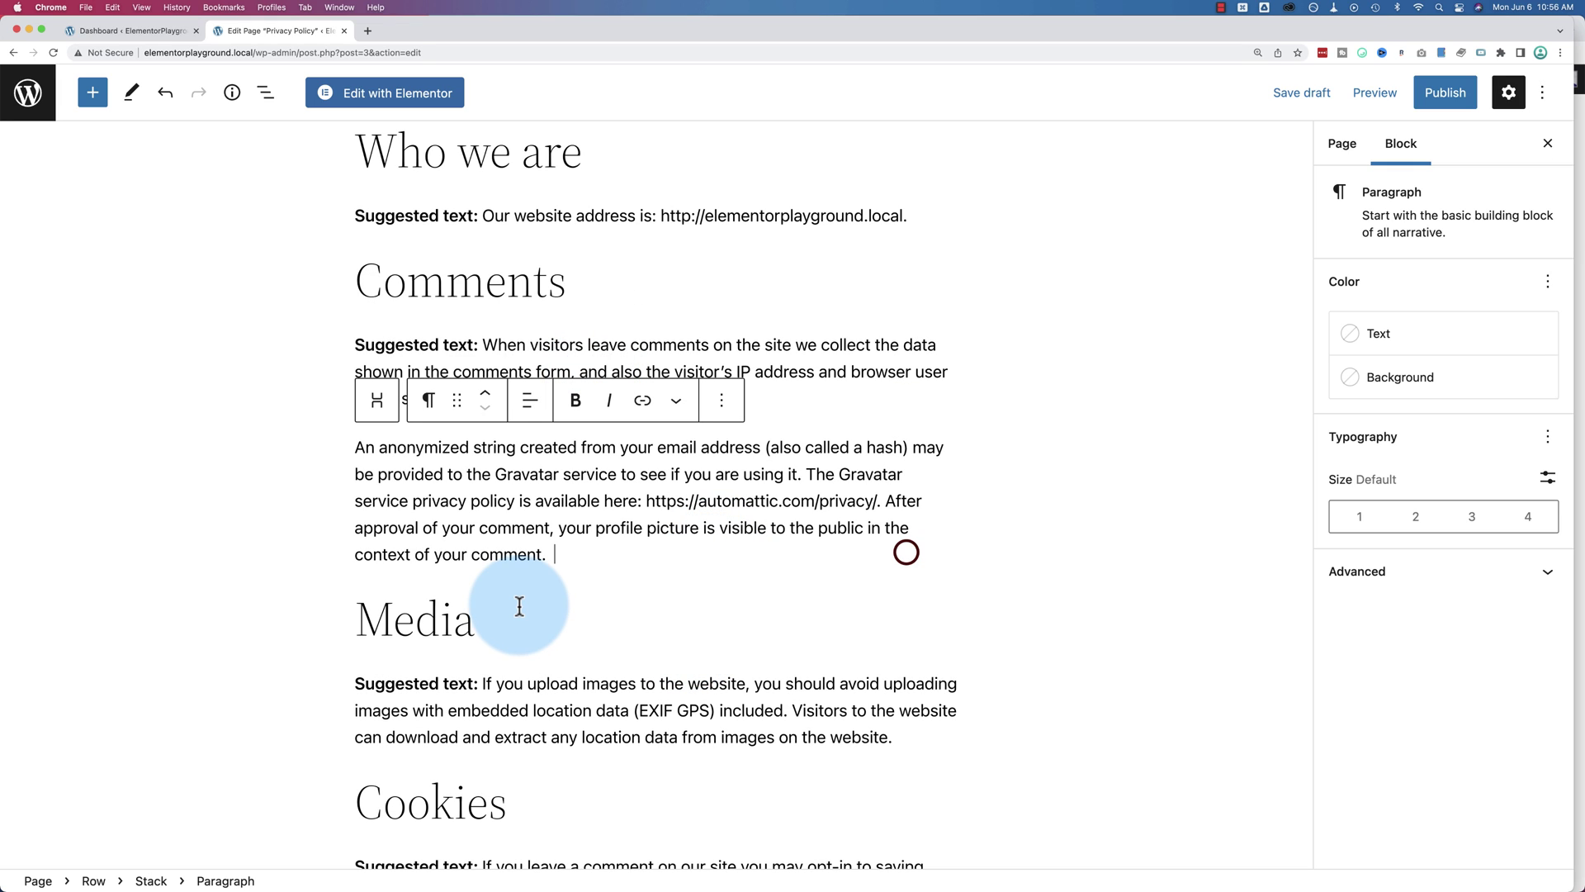
text([[)
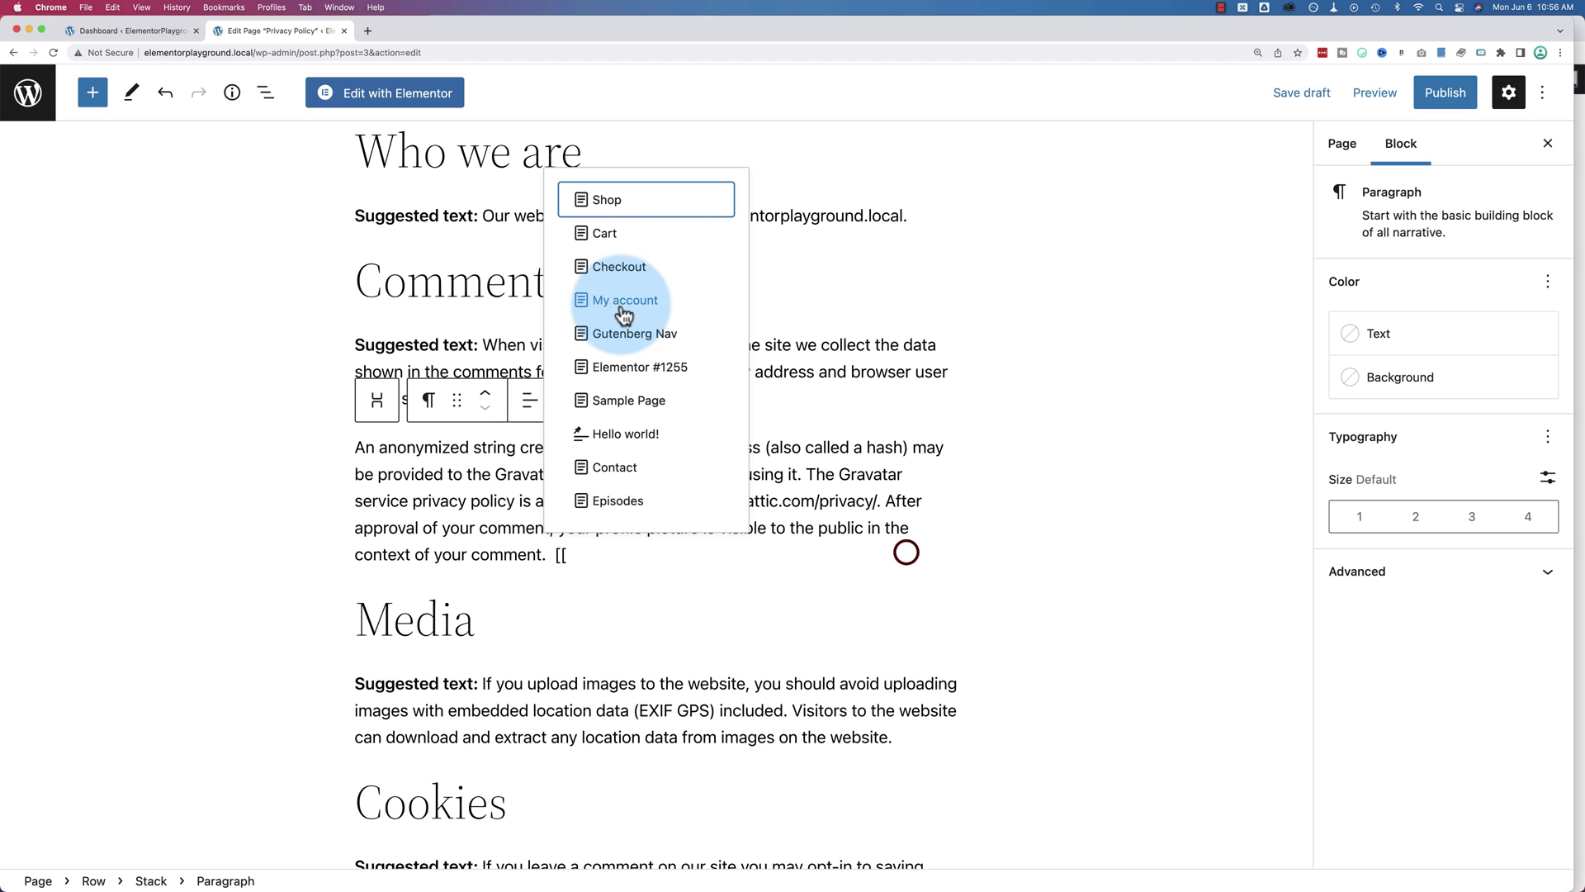
click(623, 310)
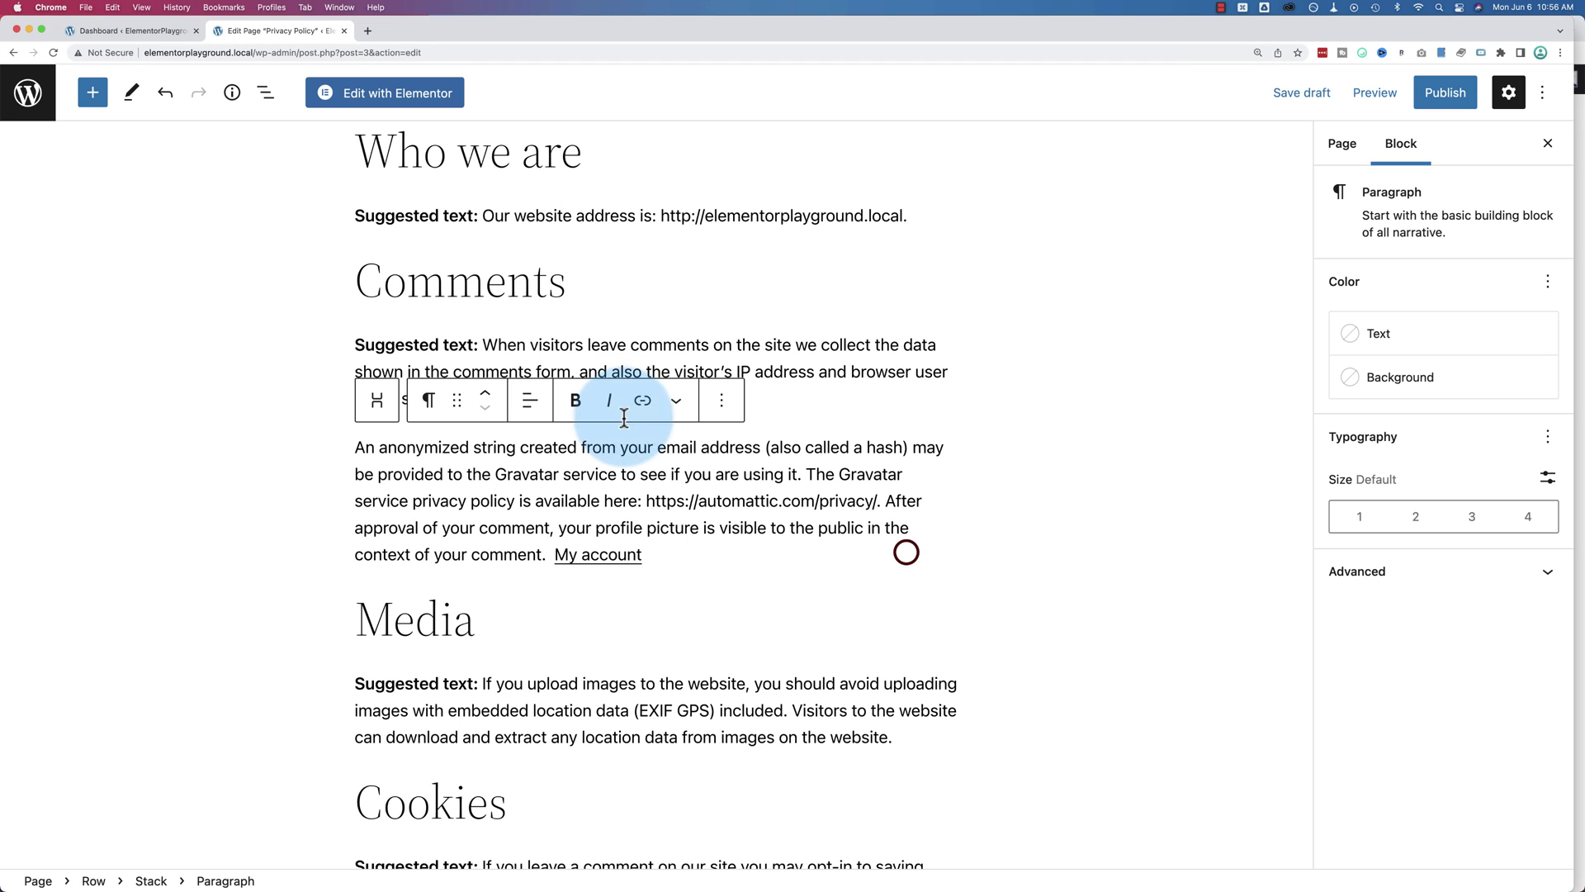
click(619, 556)
click(699, 608)
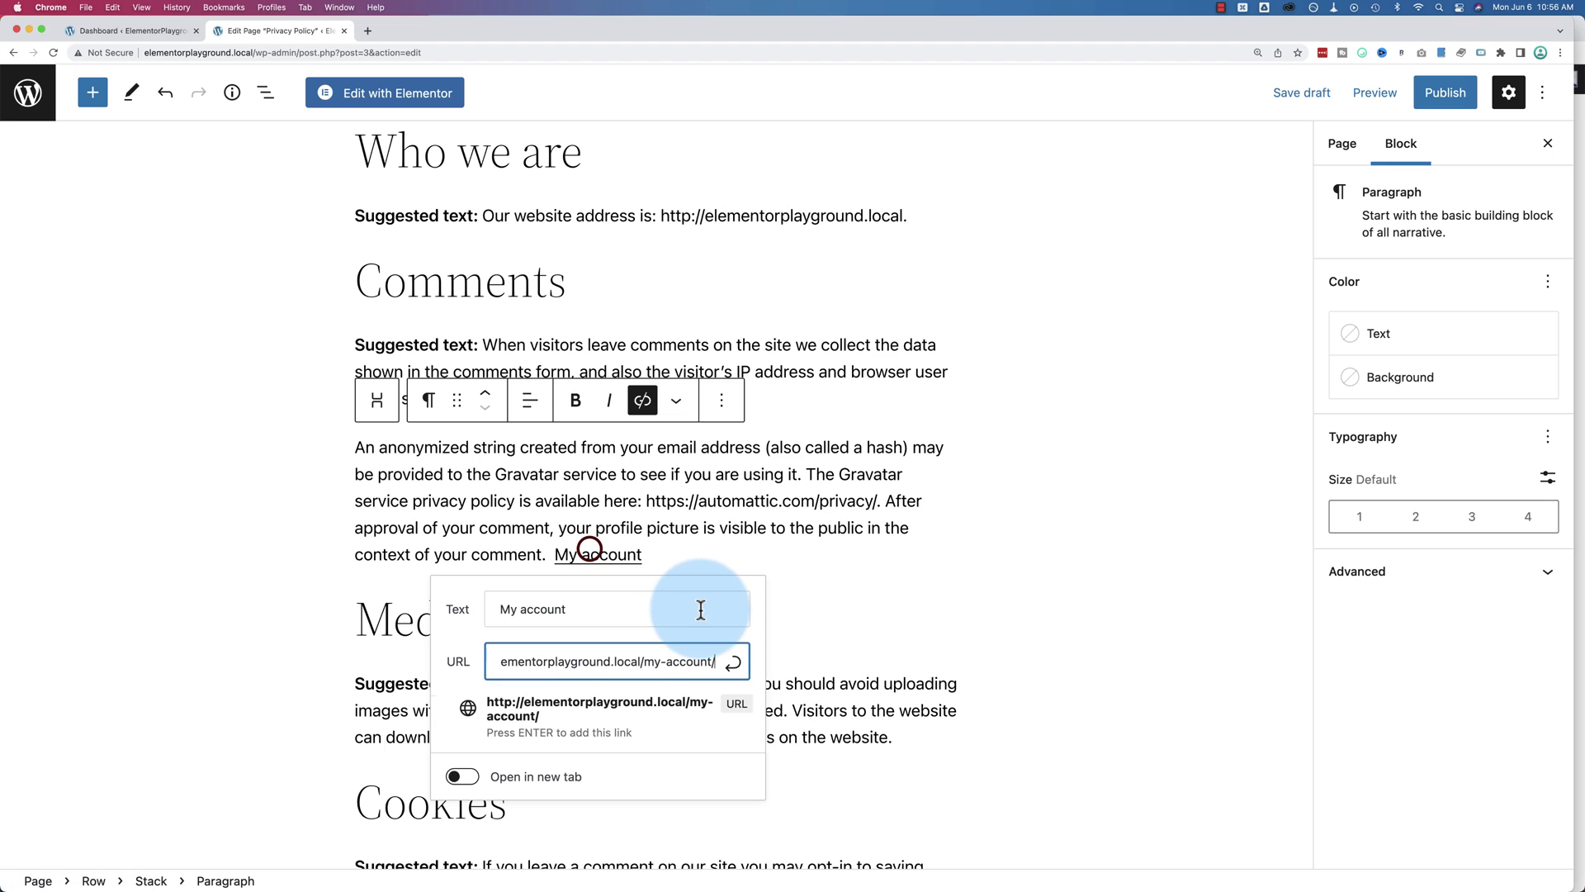
click(576, 611)
drag(576, 611, 500, 609)
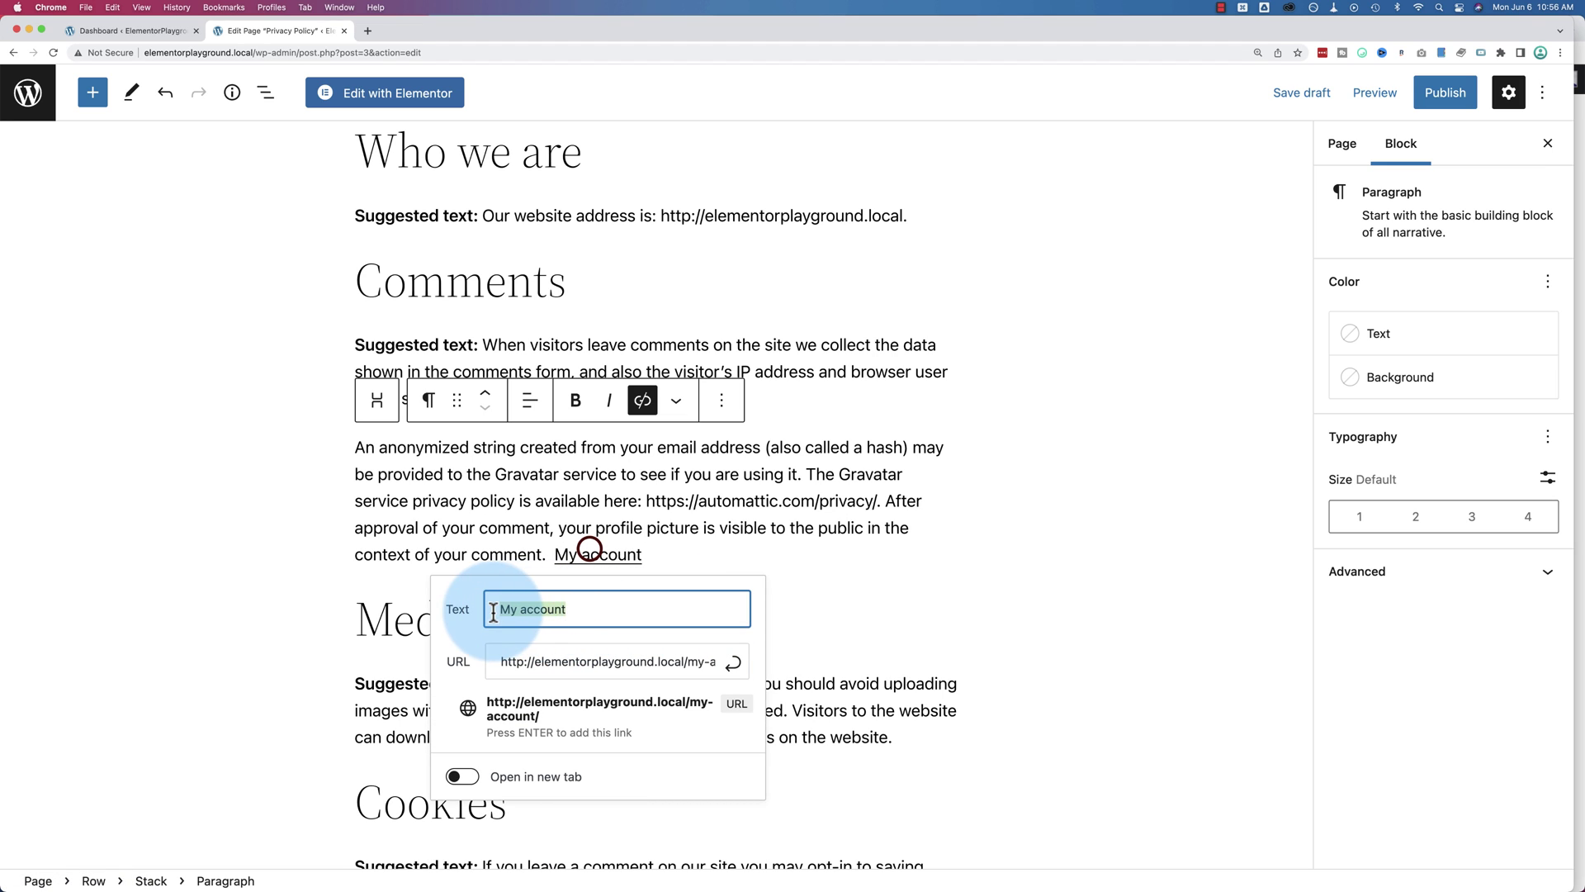
click(549, 660)
click(642, 656)
click(905, 552)
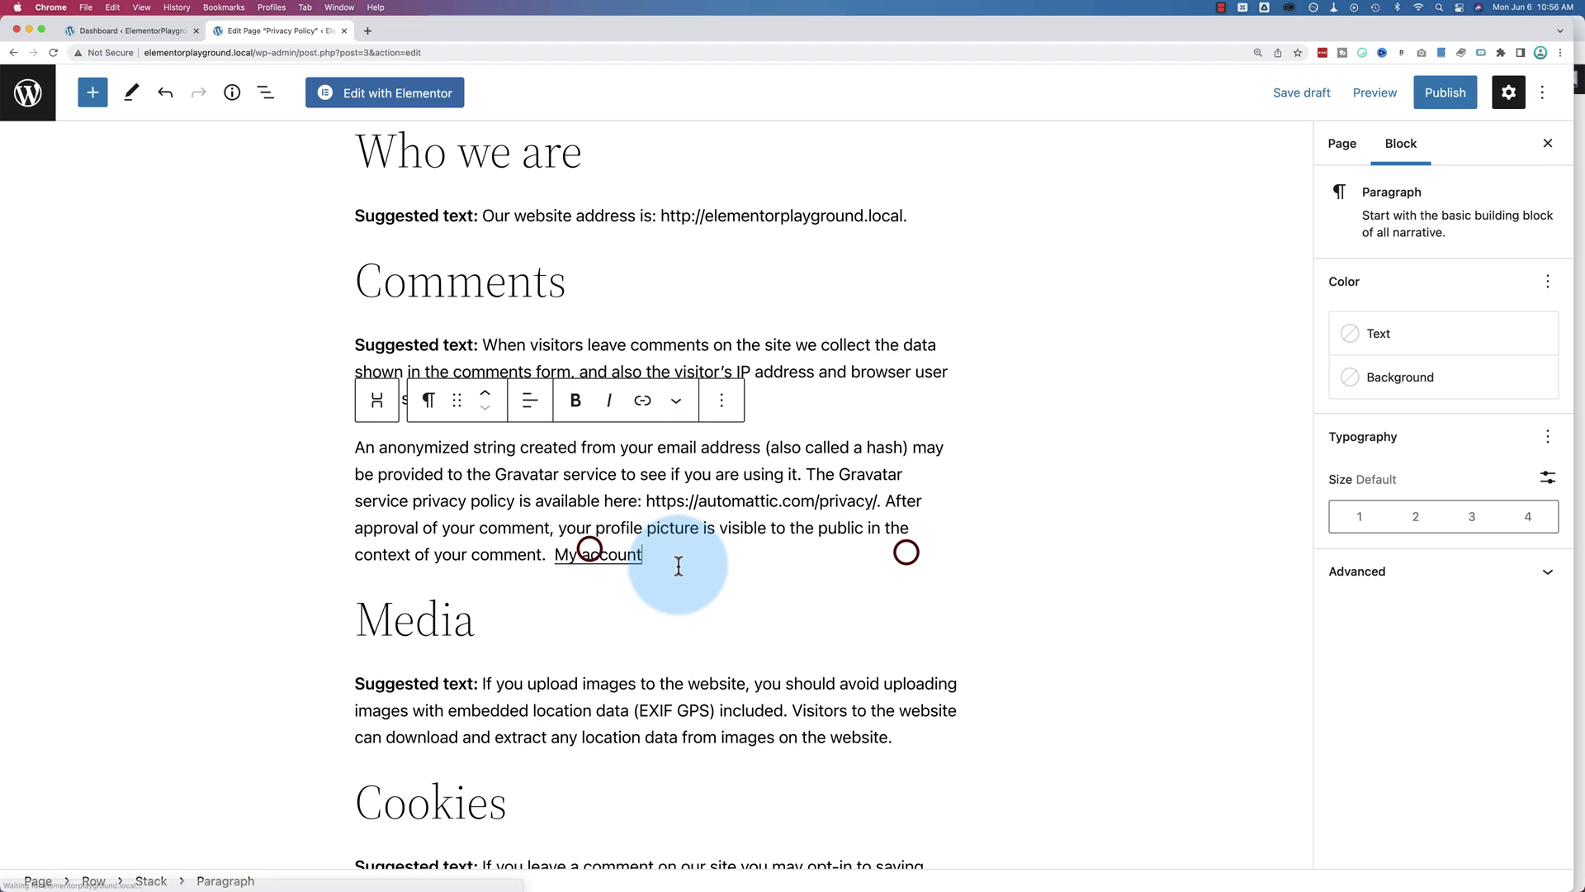
key(BackSpace)
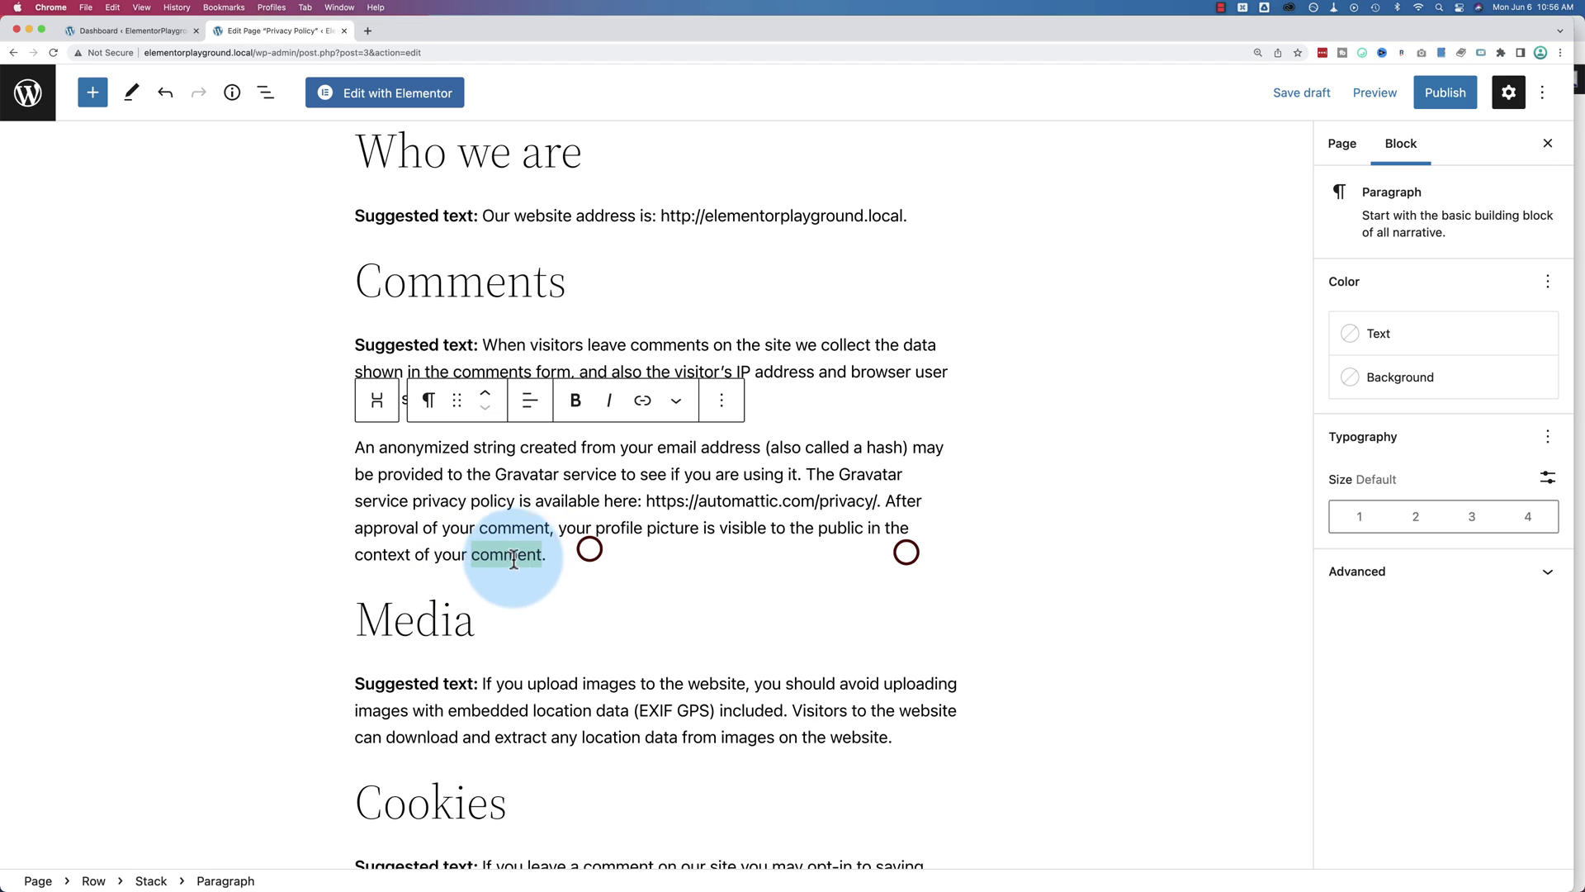
click(645, 402)
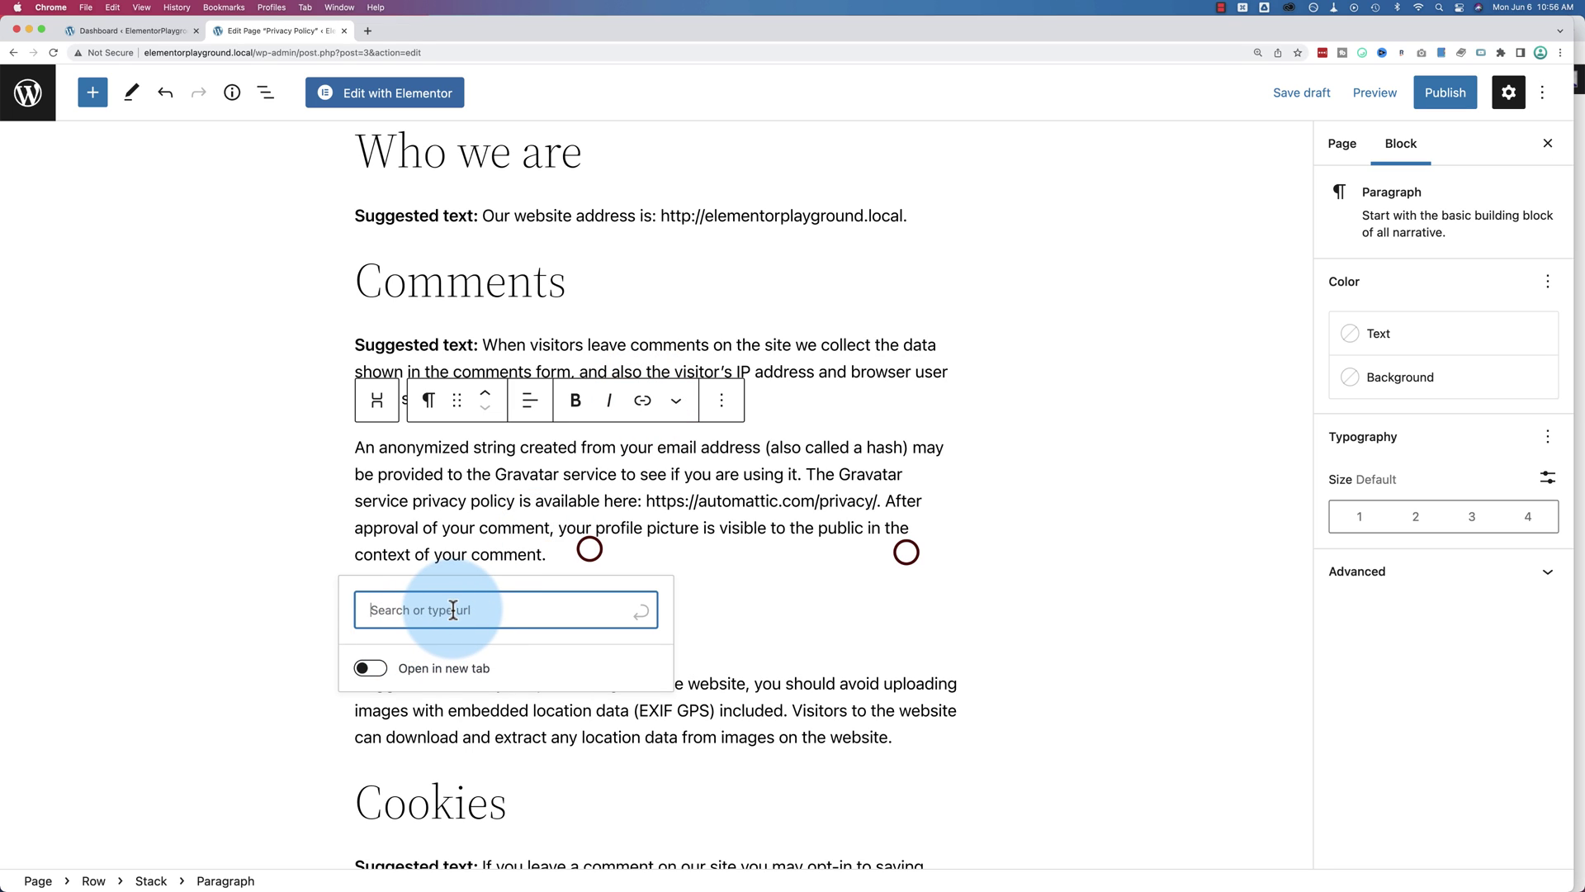
click(637, 551)
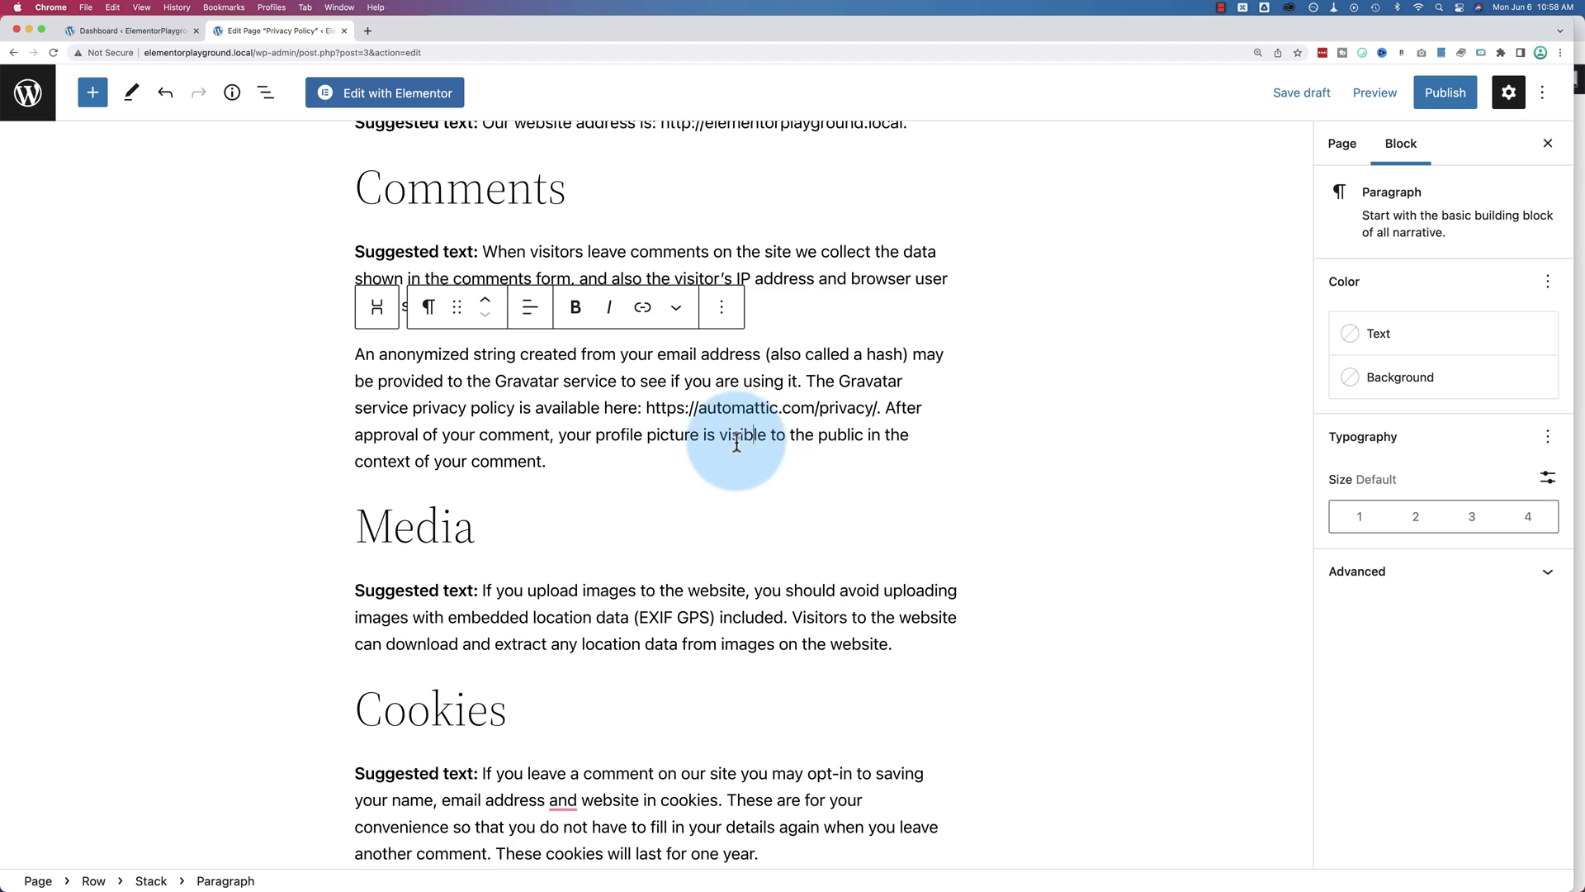
Place the two Comments paragraphs in a Row, then regroup them as a Stack.
drag(587, 460, 355, 260)
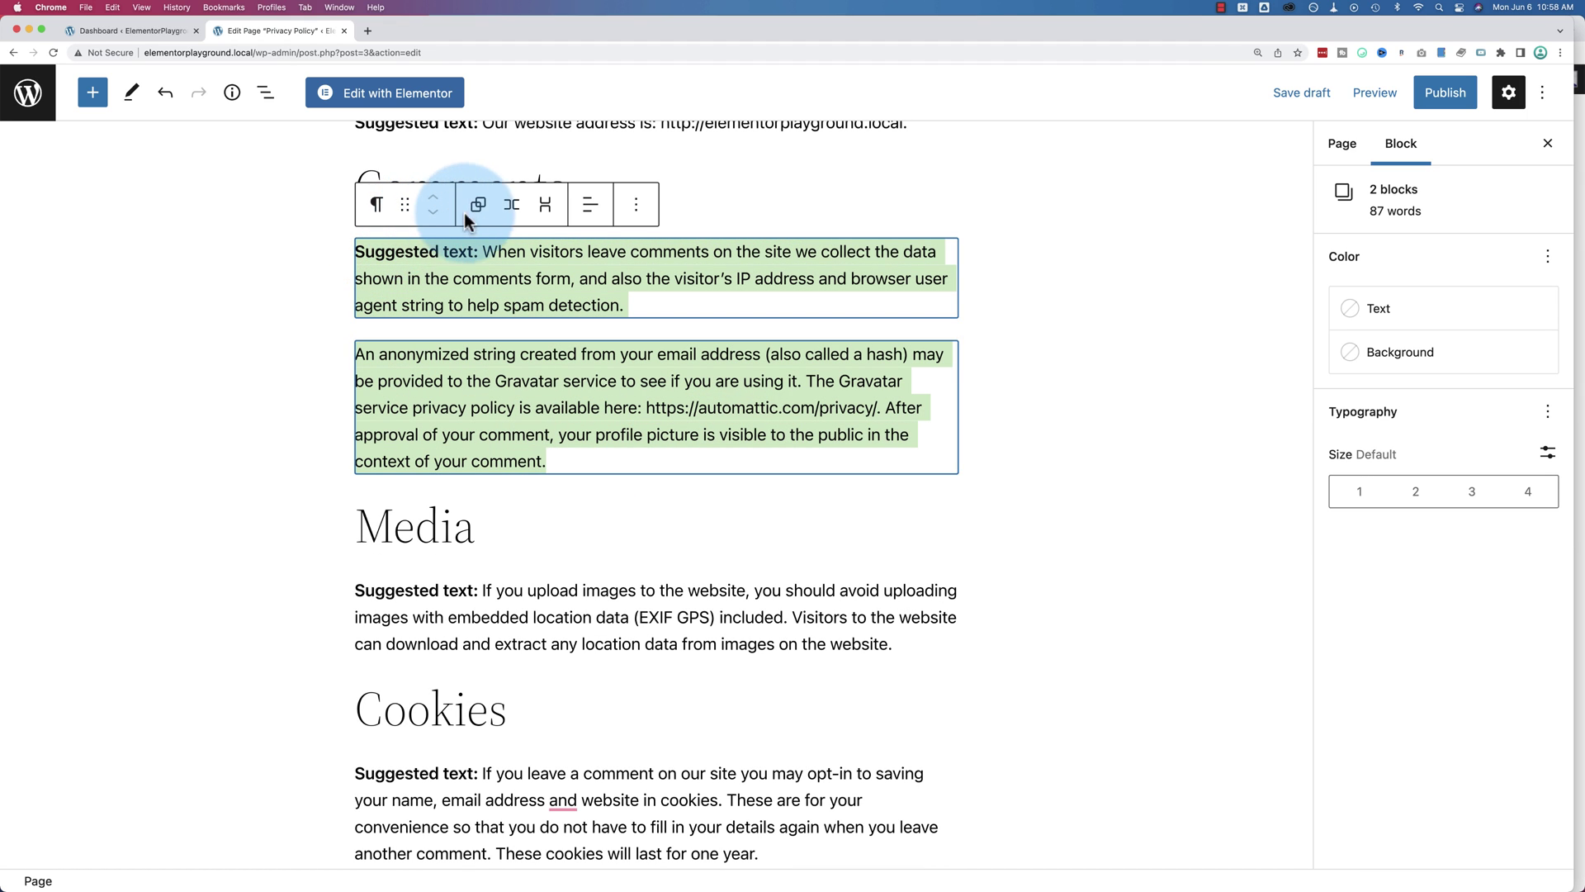
click(512, 210)
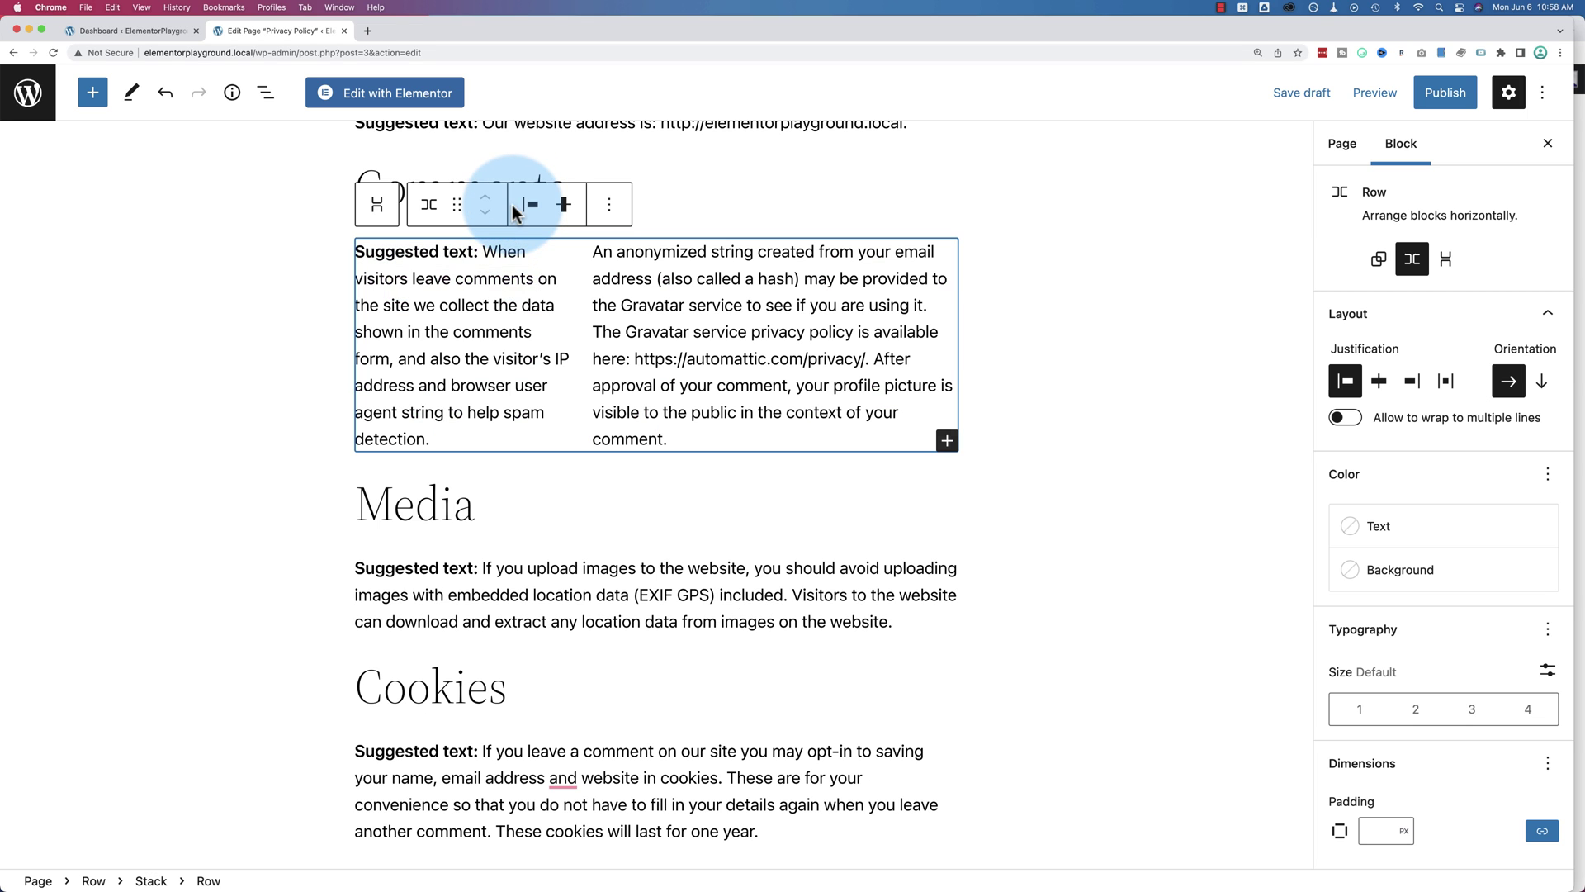
click(795, 299)
drag(685, 445, 354, 255)
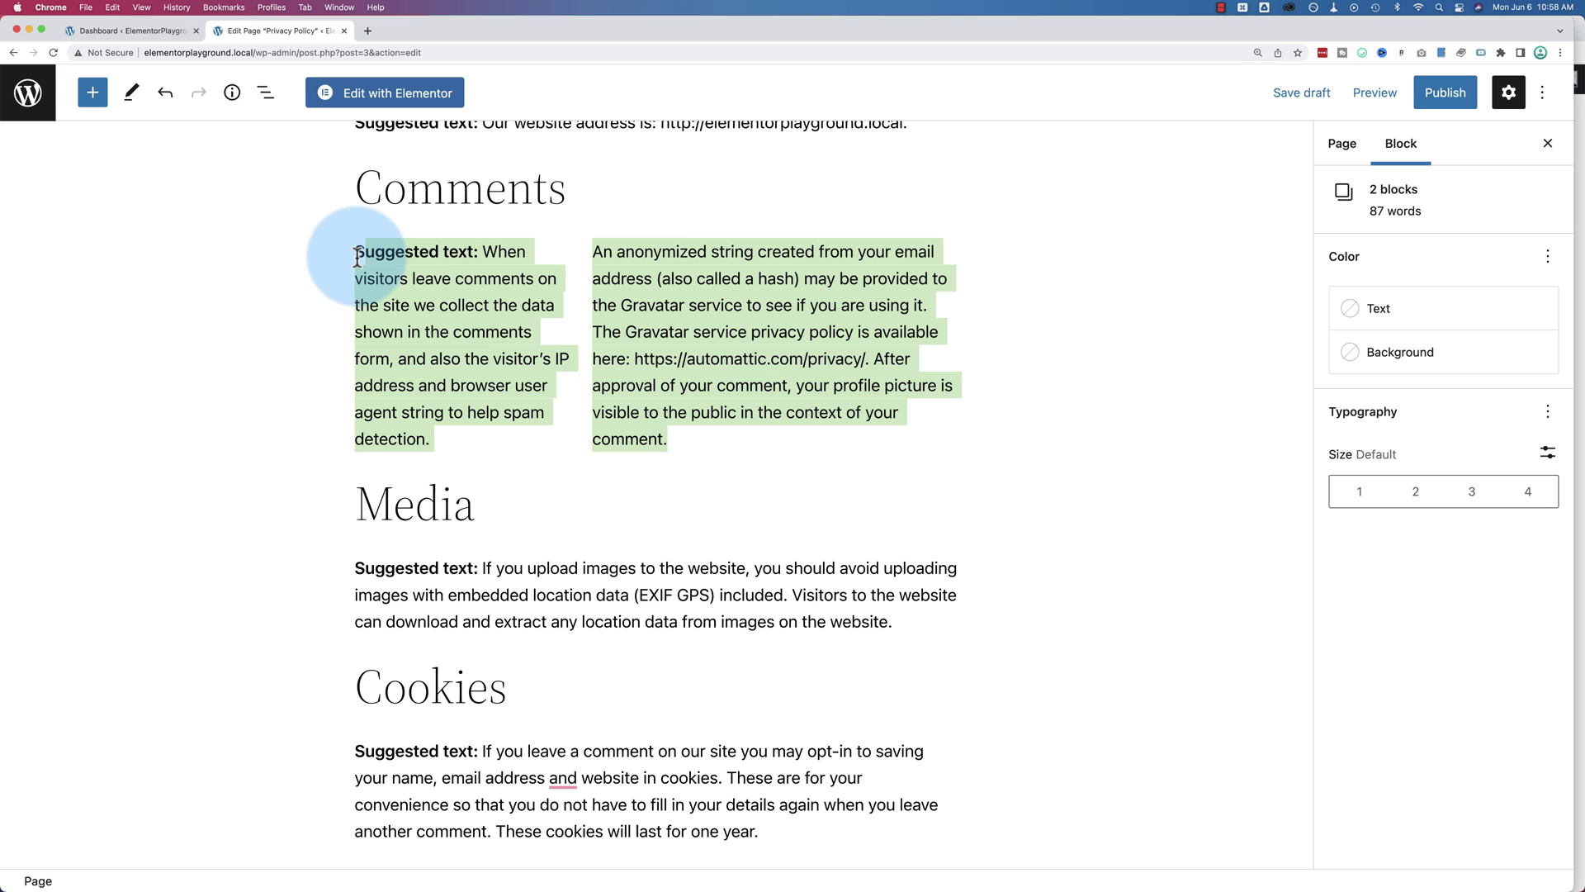
click(573, 207)
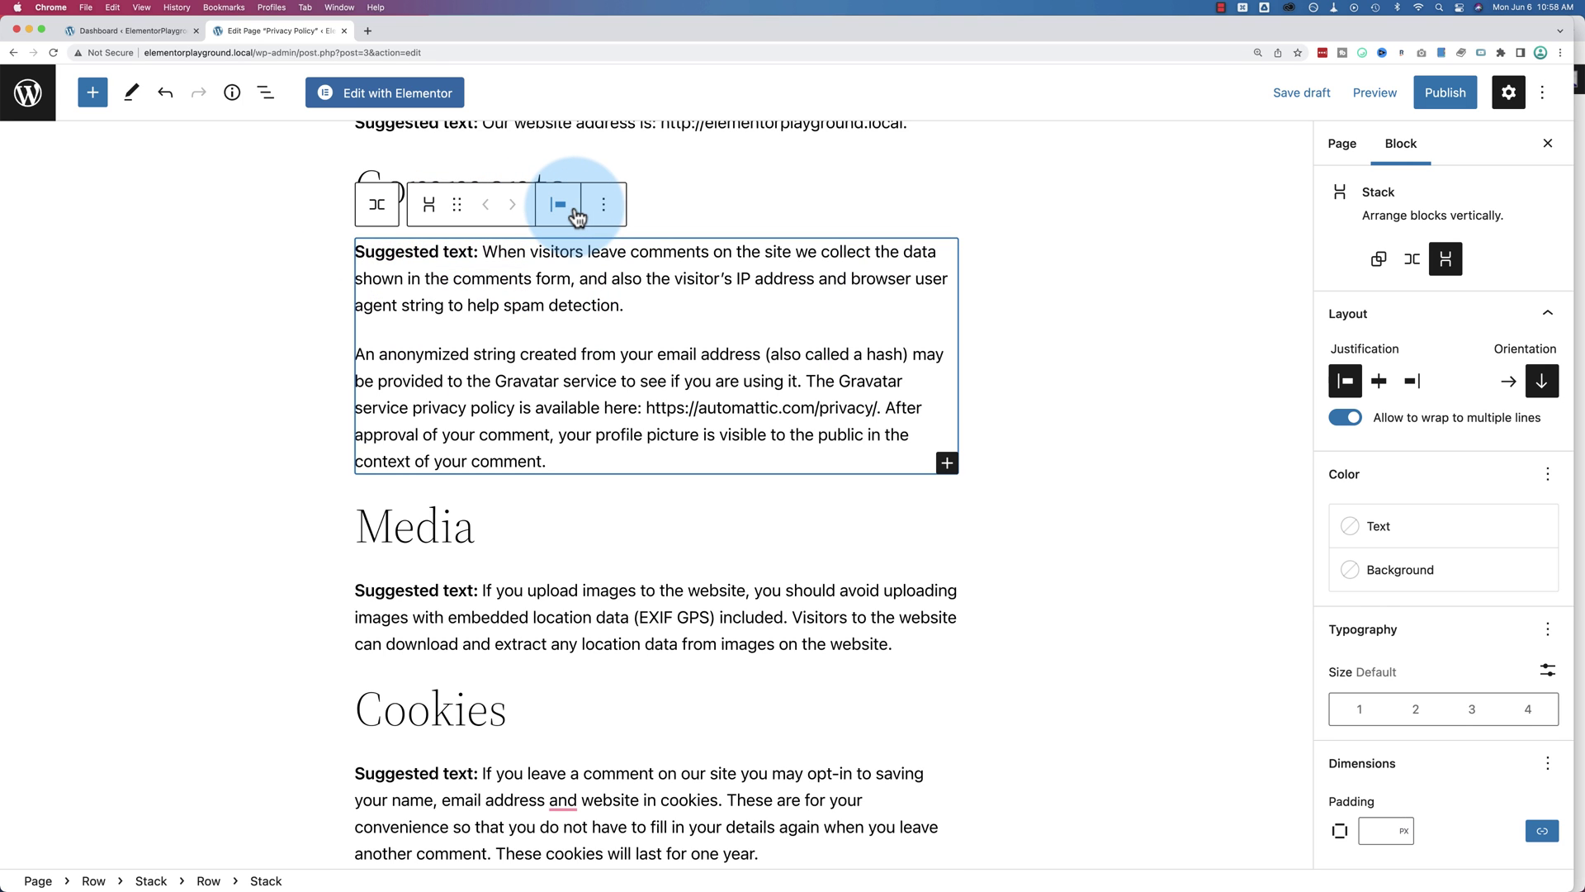
Group the four Cookies paragraphs into a Row, then wrap them in a Stack.
scroll(630, 390, down, 3)
scroll(630, 390, down, 4)
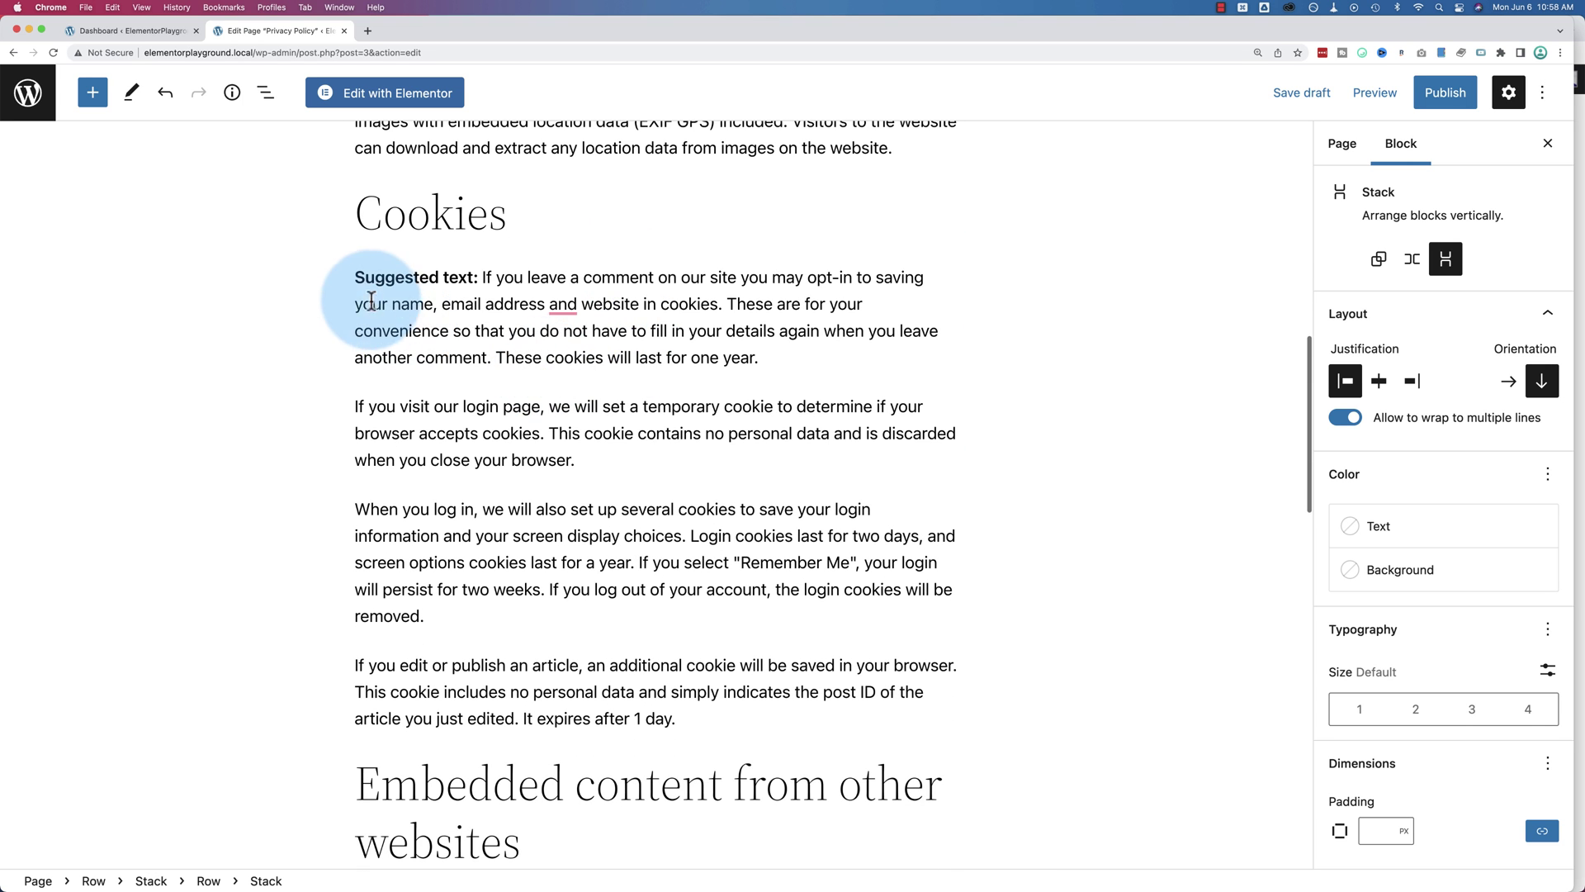
click(353, 281)
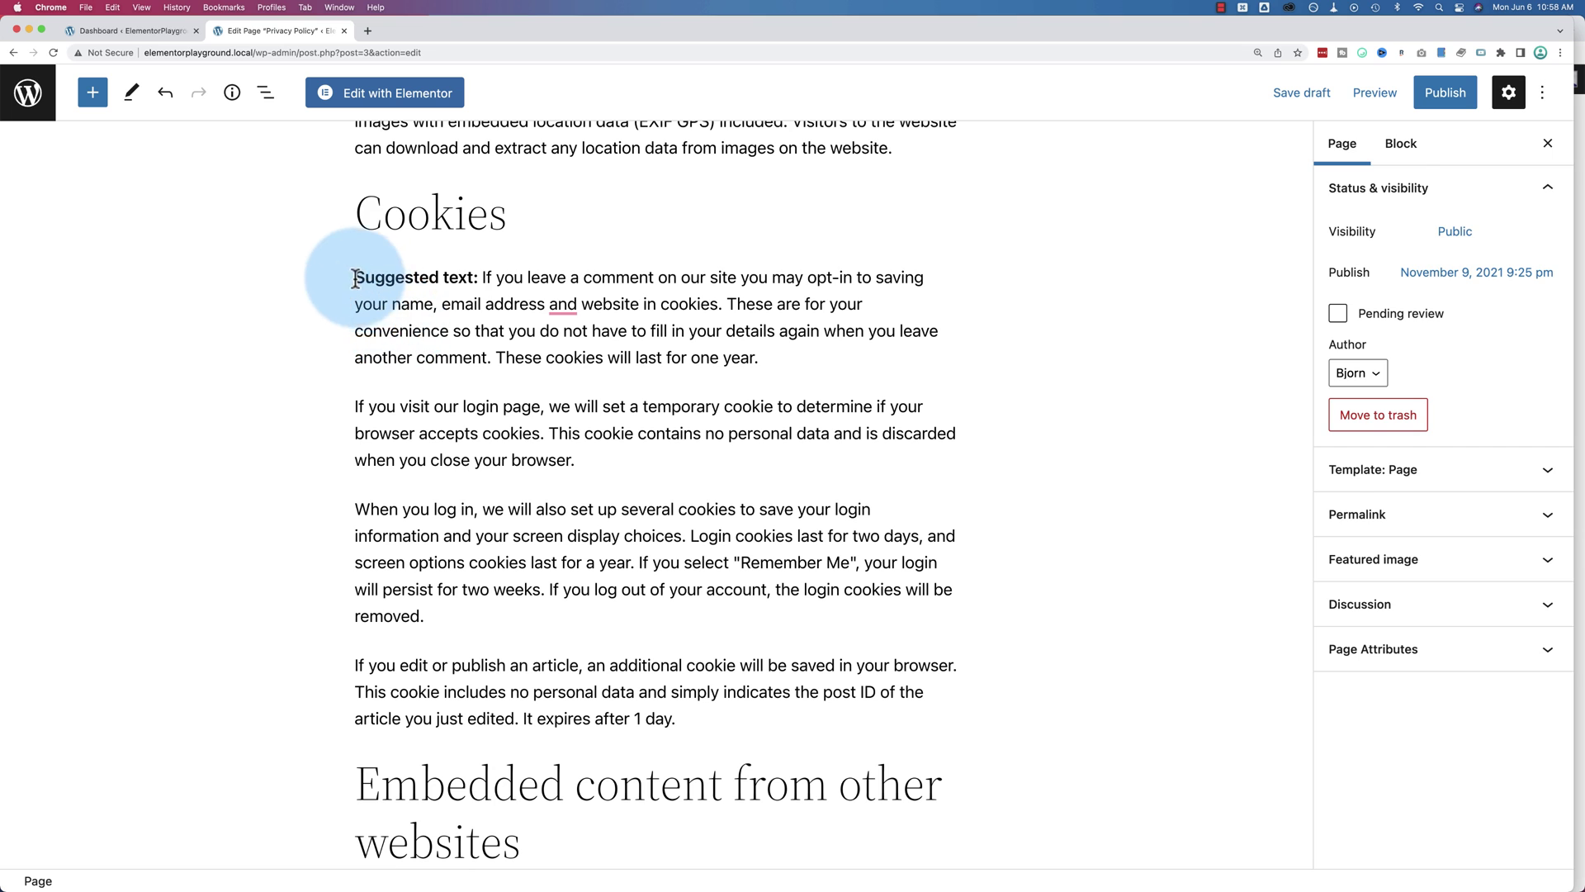
drag(354, 281, 693, 715)
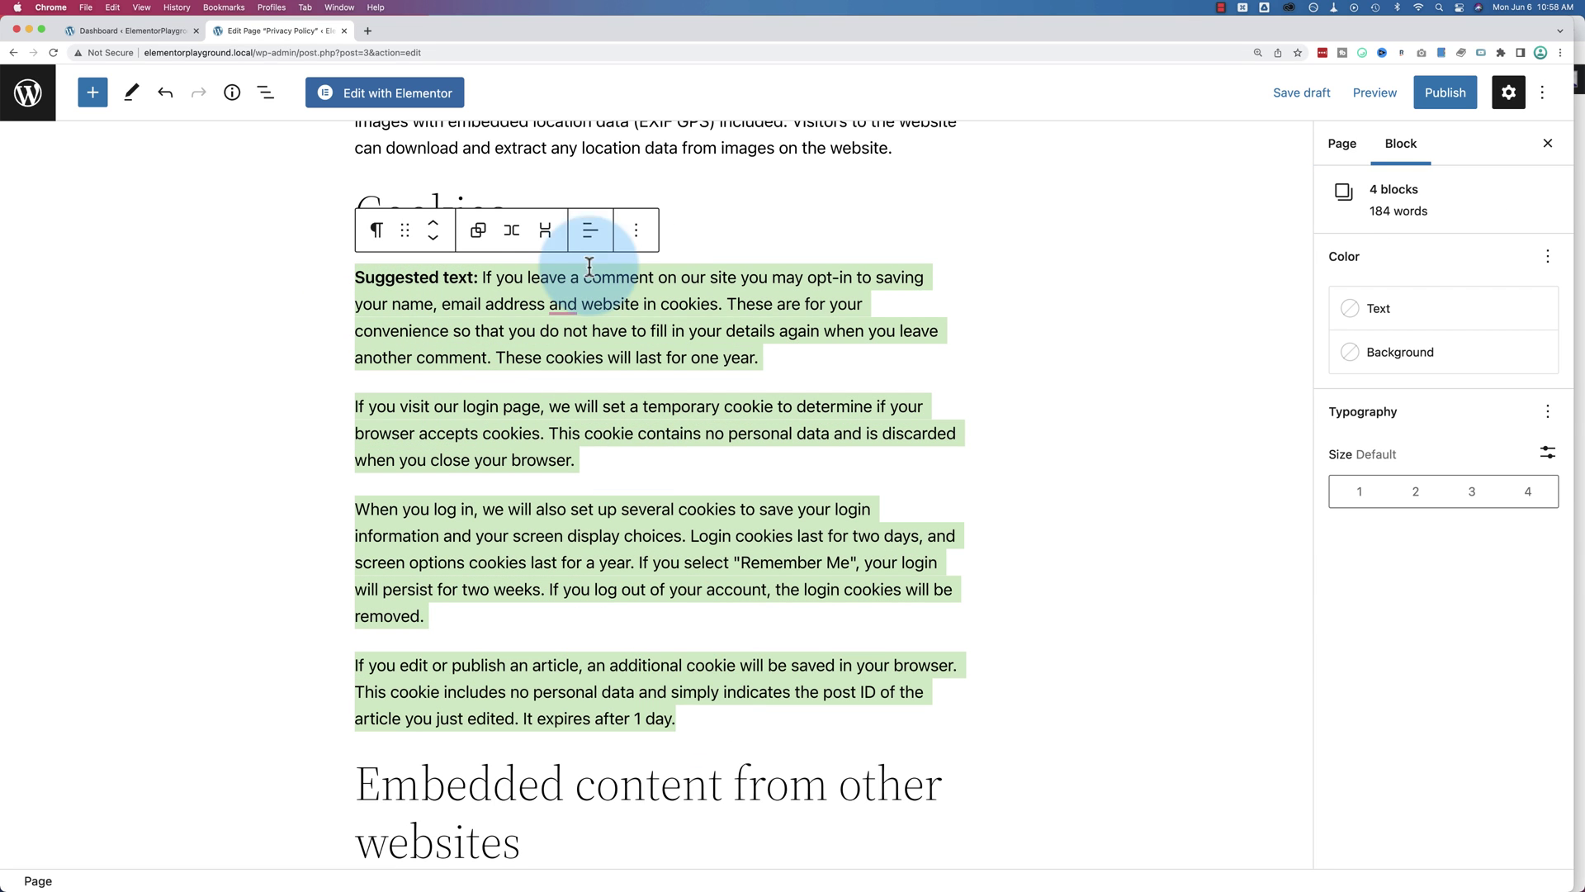
click(503, 236)
click(867, 612)
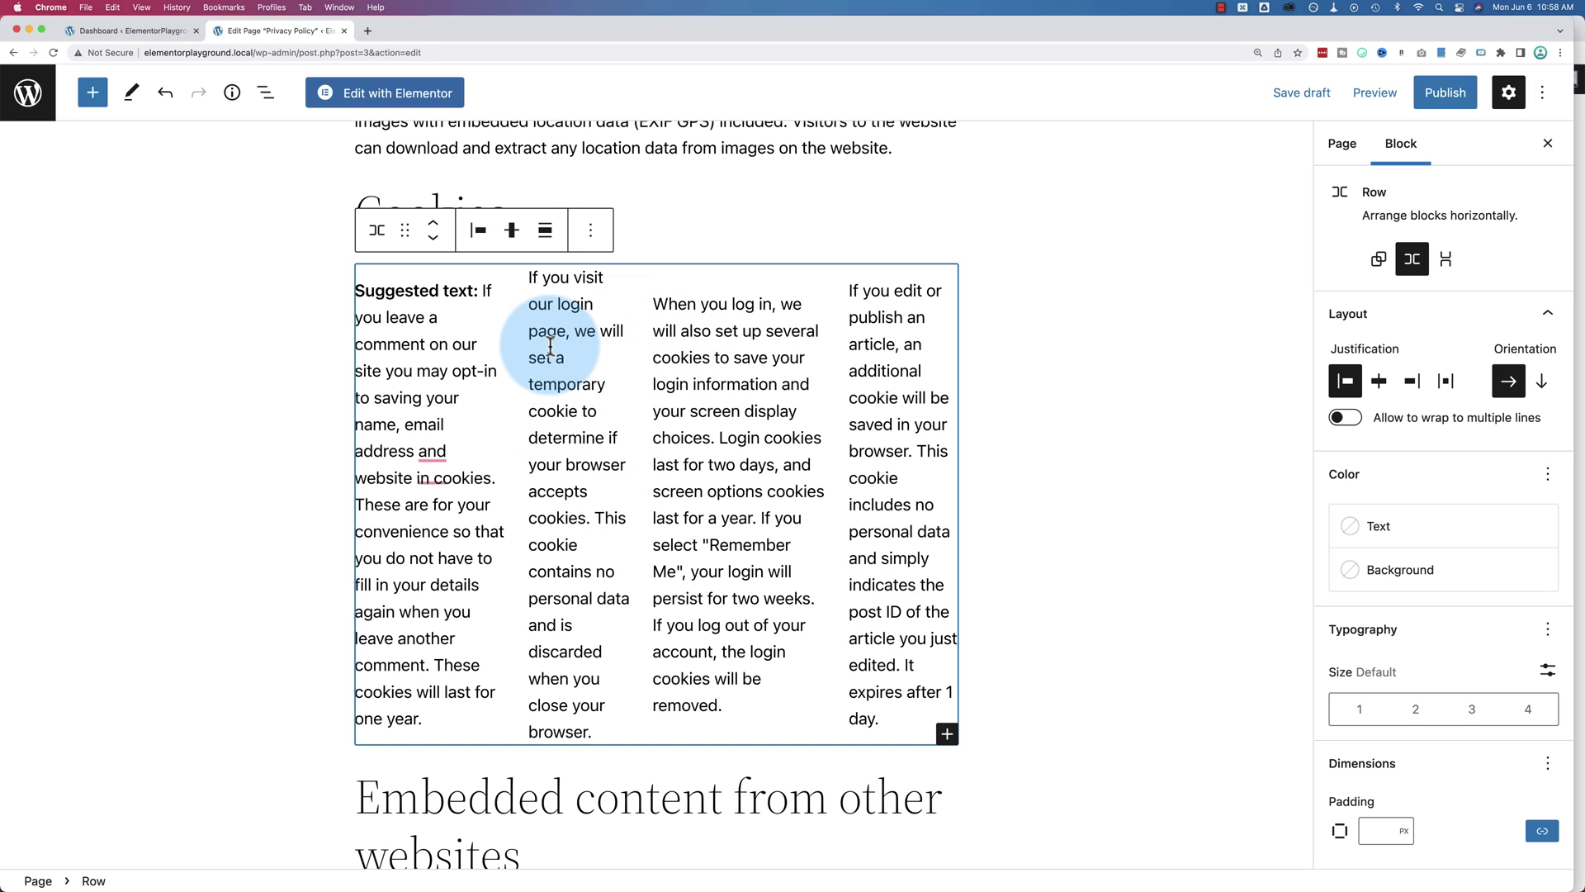
drag(357, 295, 895, 721)
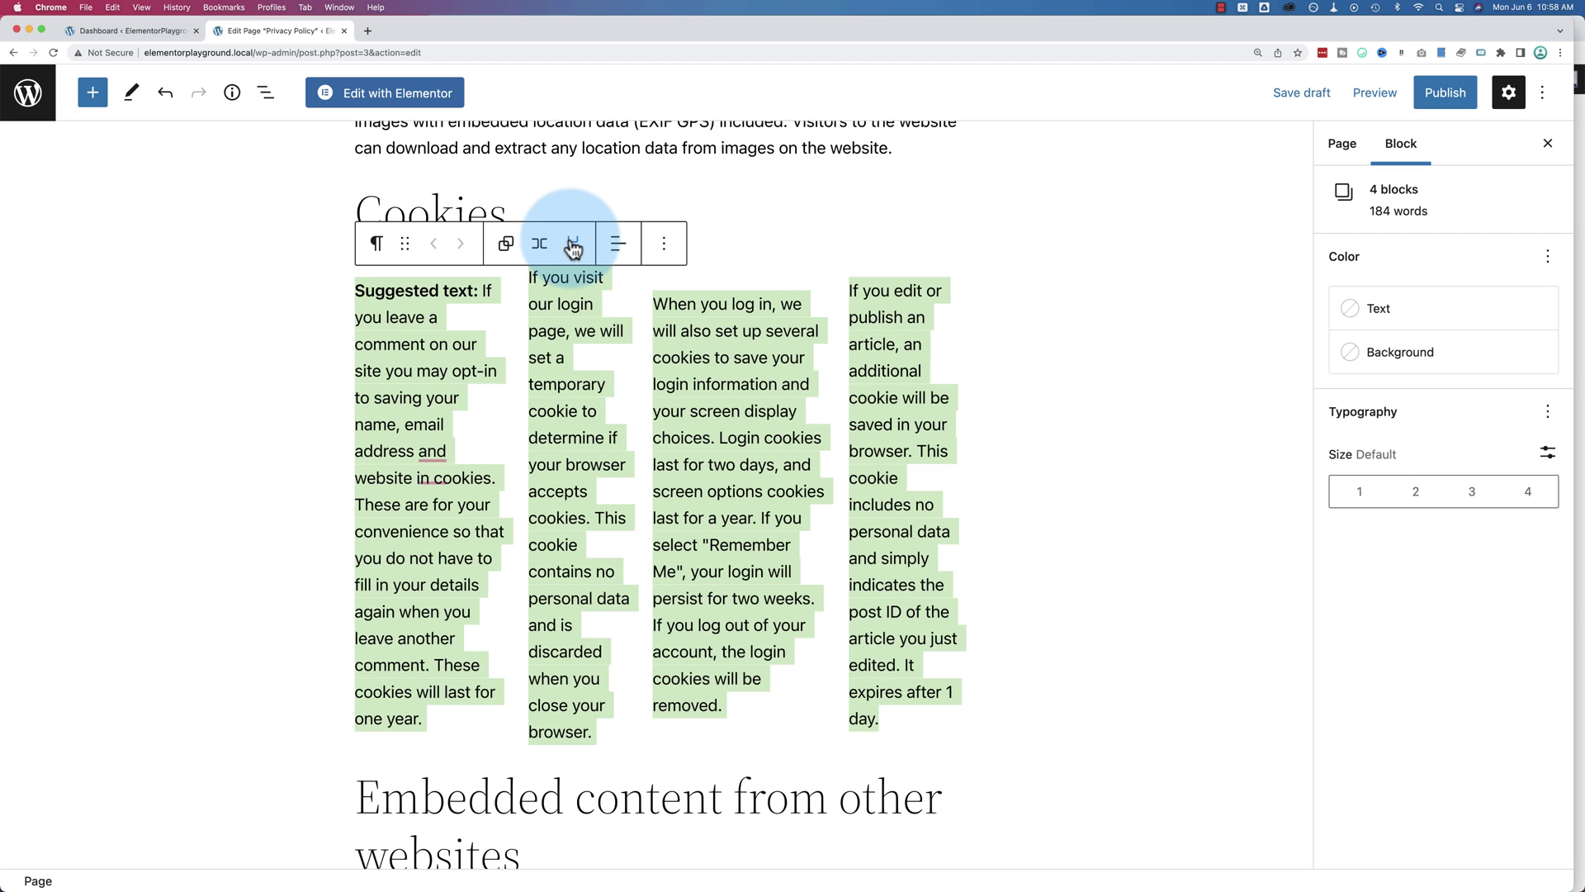
click(572, 244)
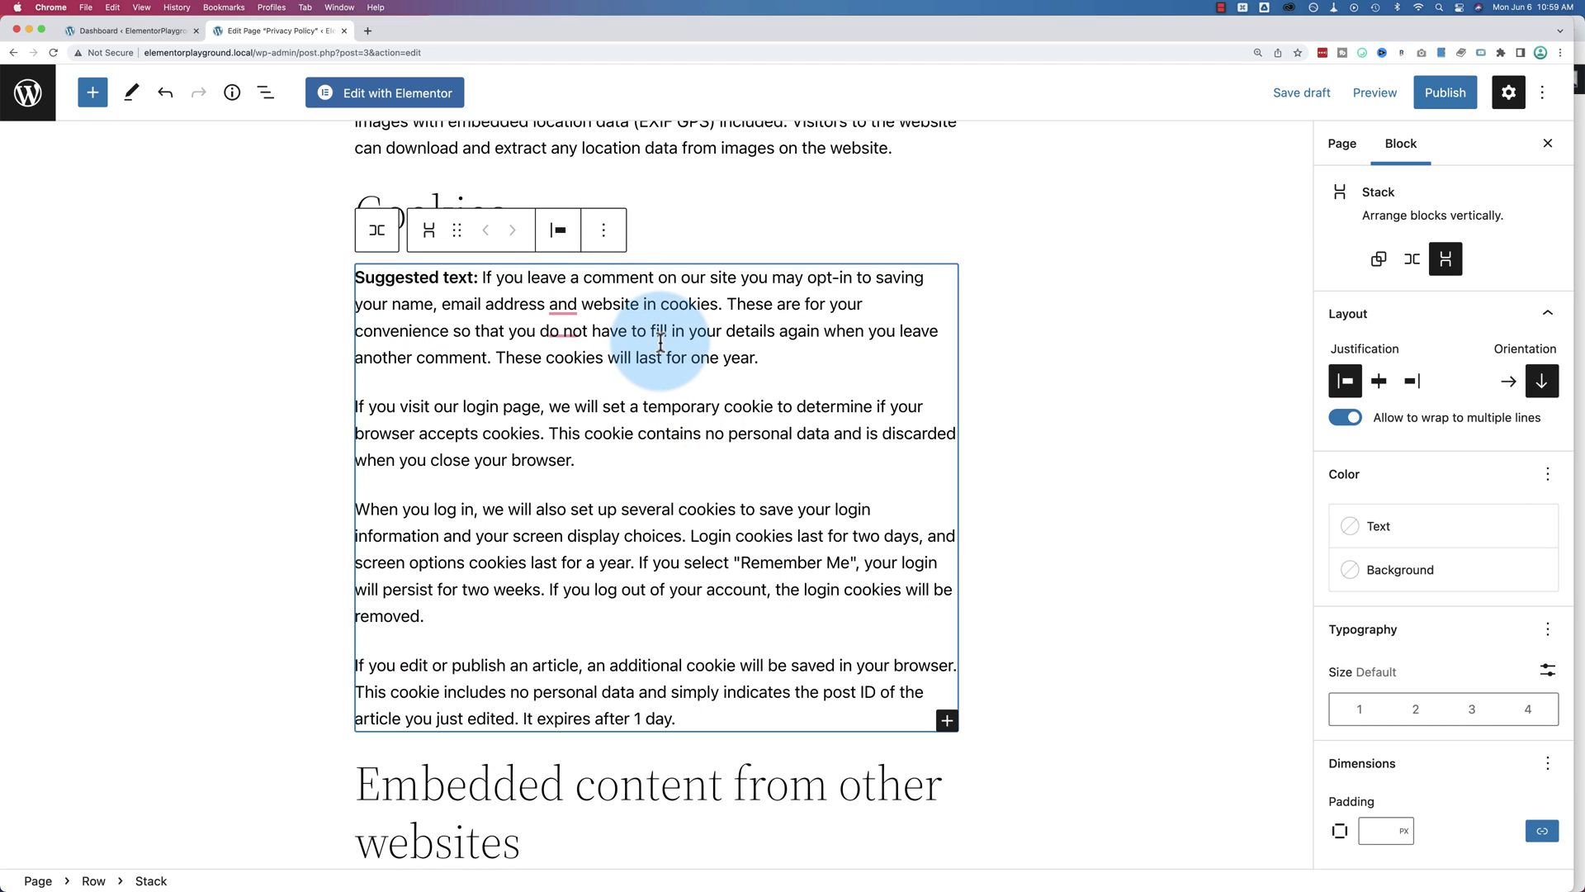
scroll(660, 340, up, 5)
click(596, 406)
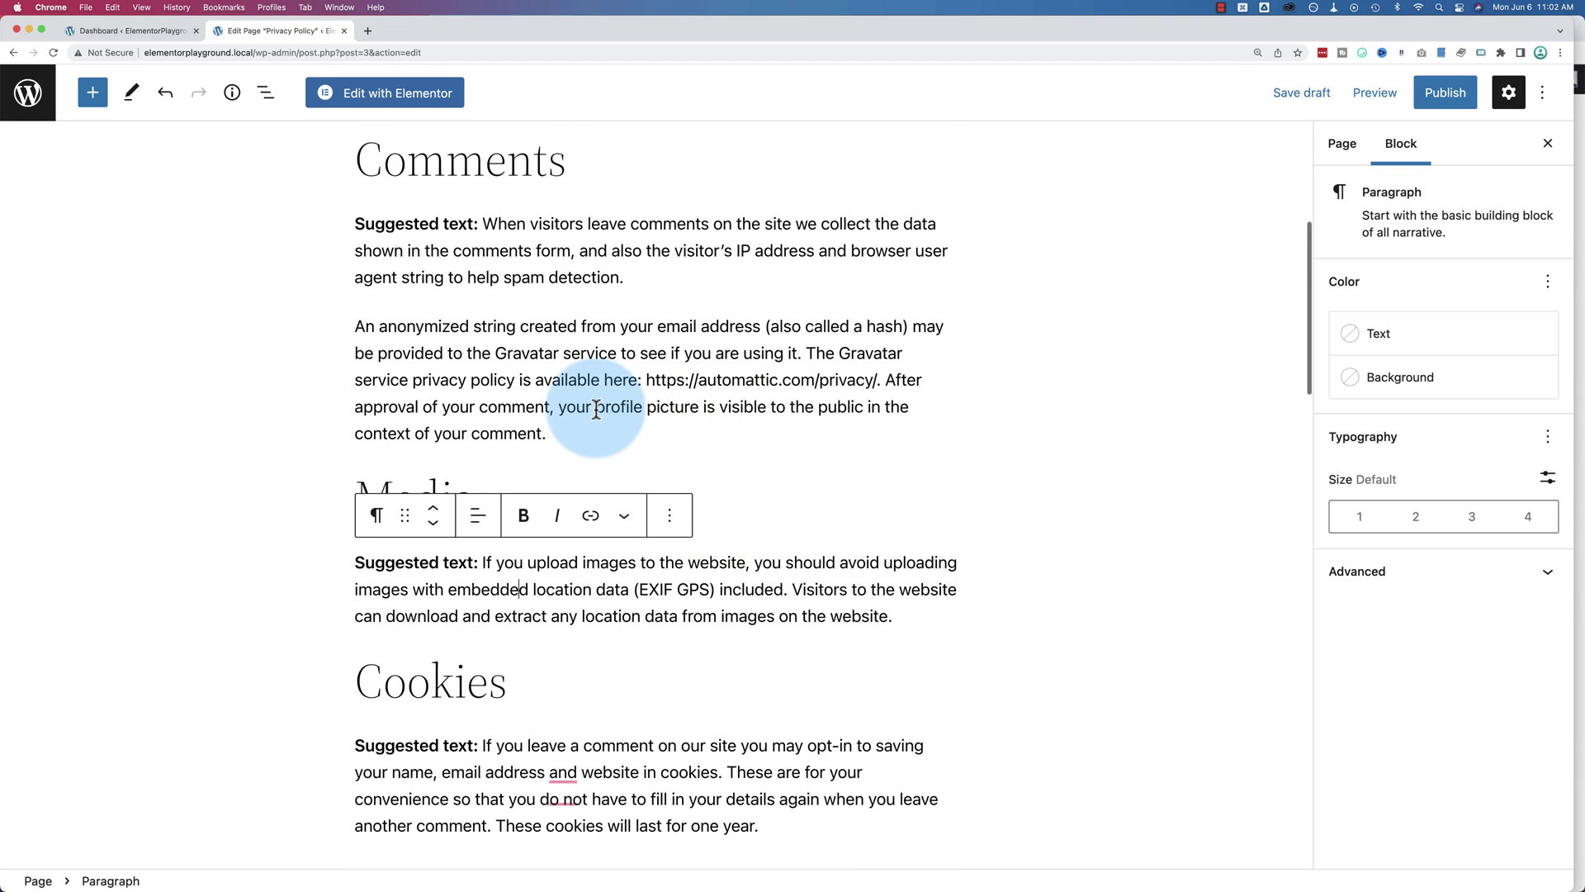
drag(561, 374, 735, 380)
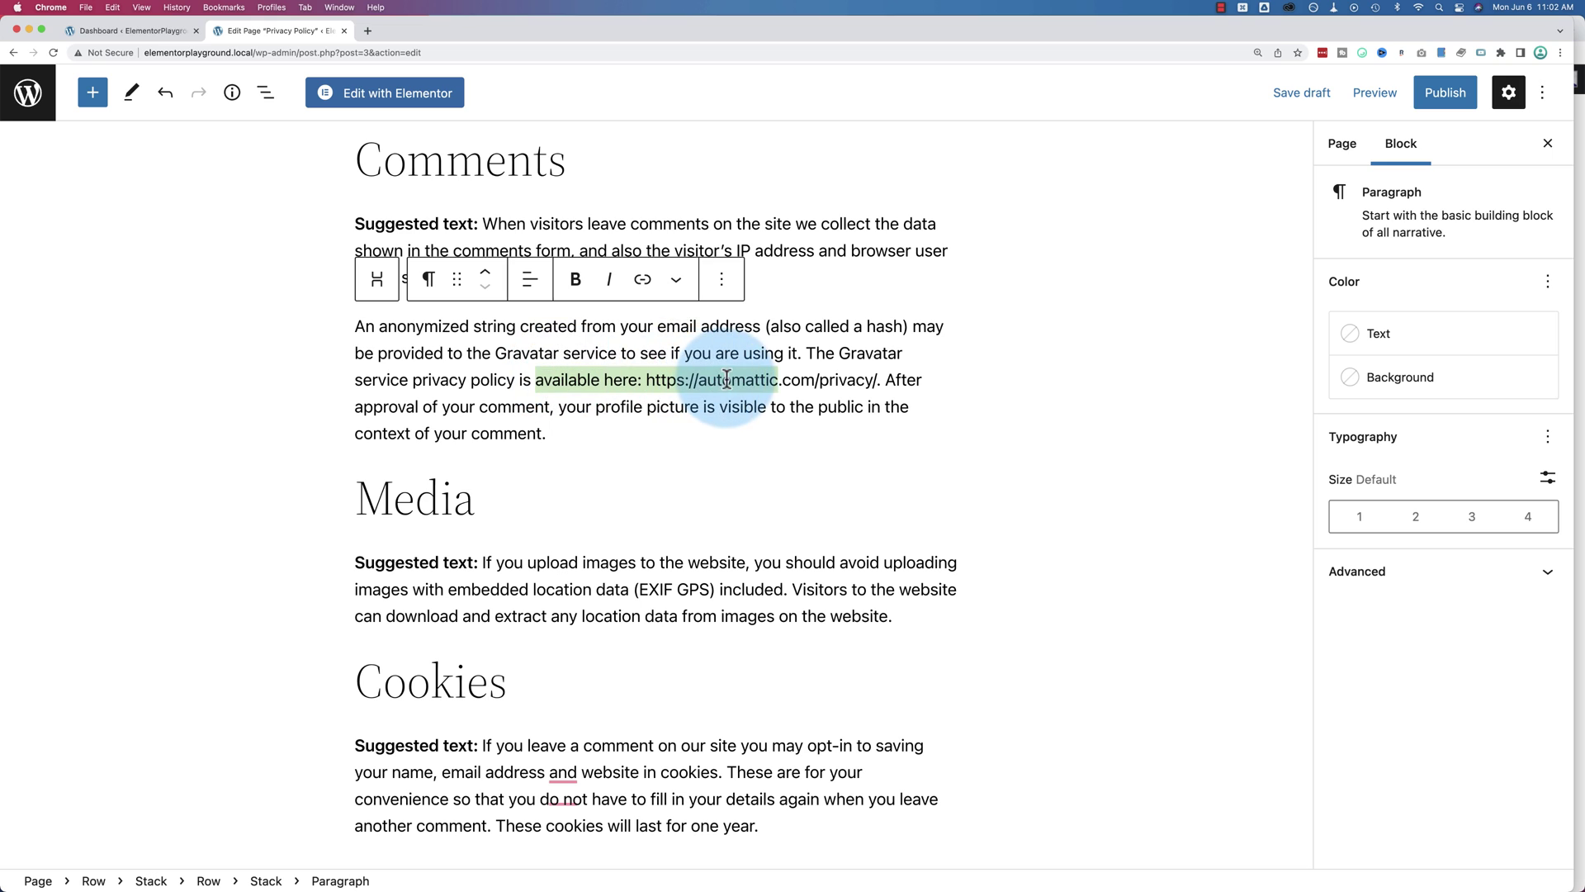
click(576, 279)
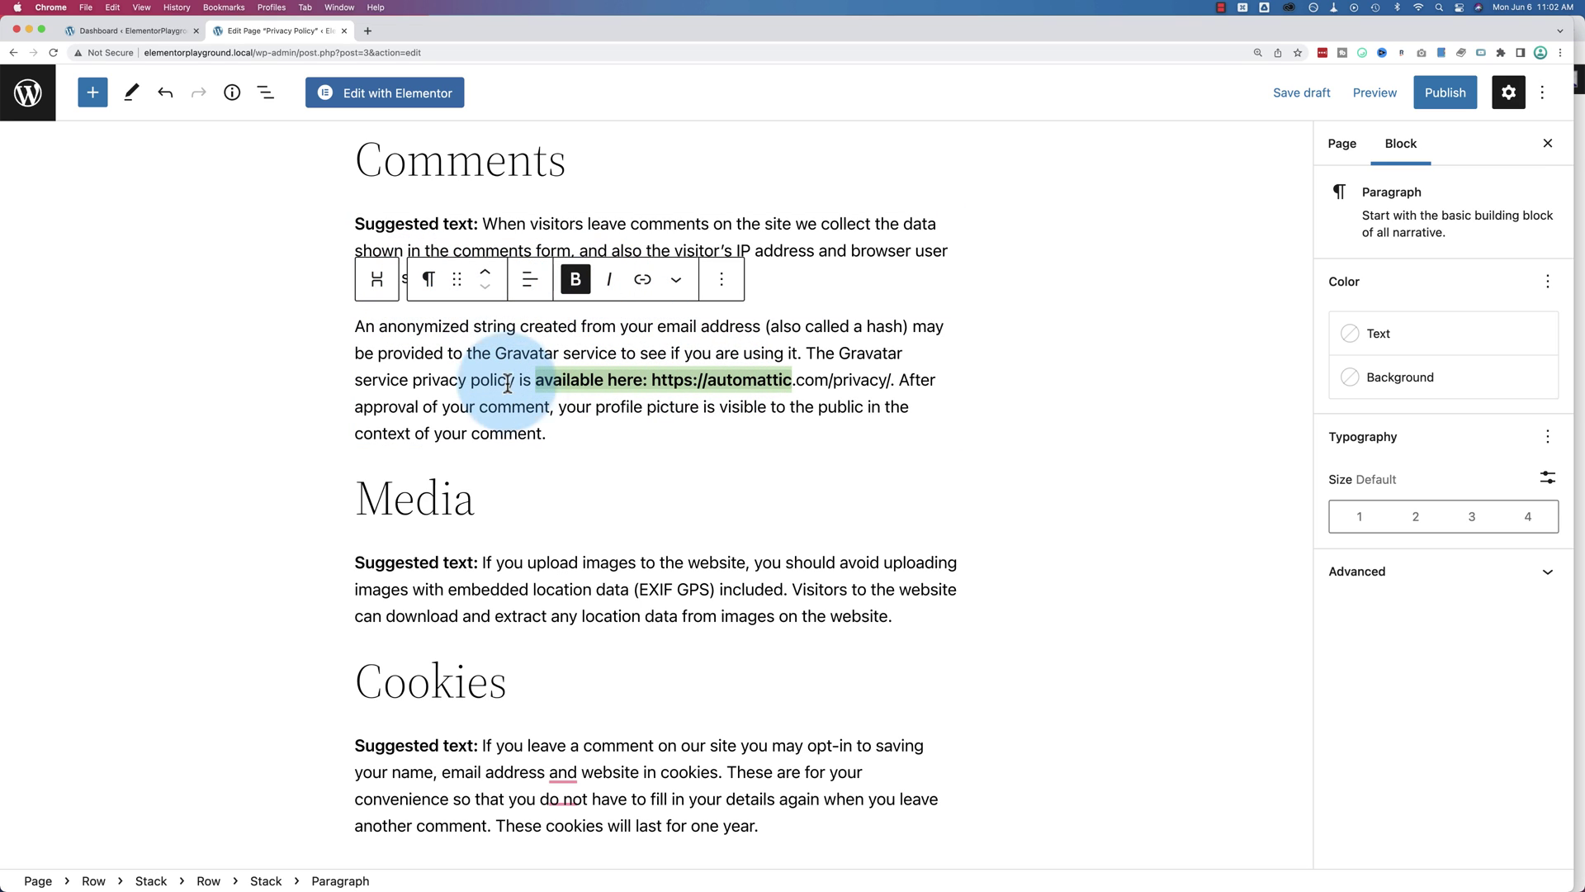
drag(528, 353, 428, 358)
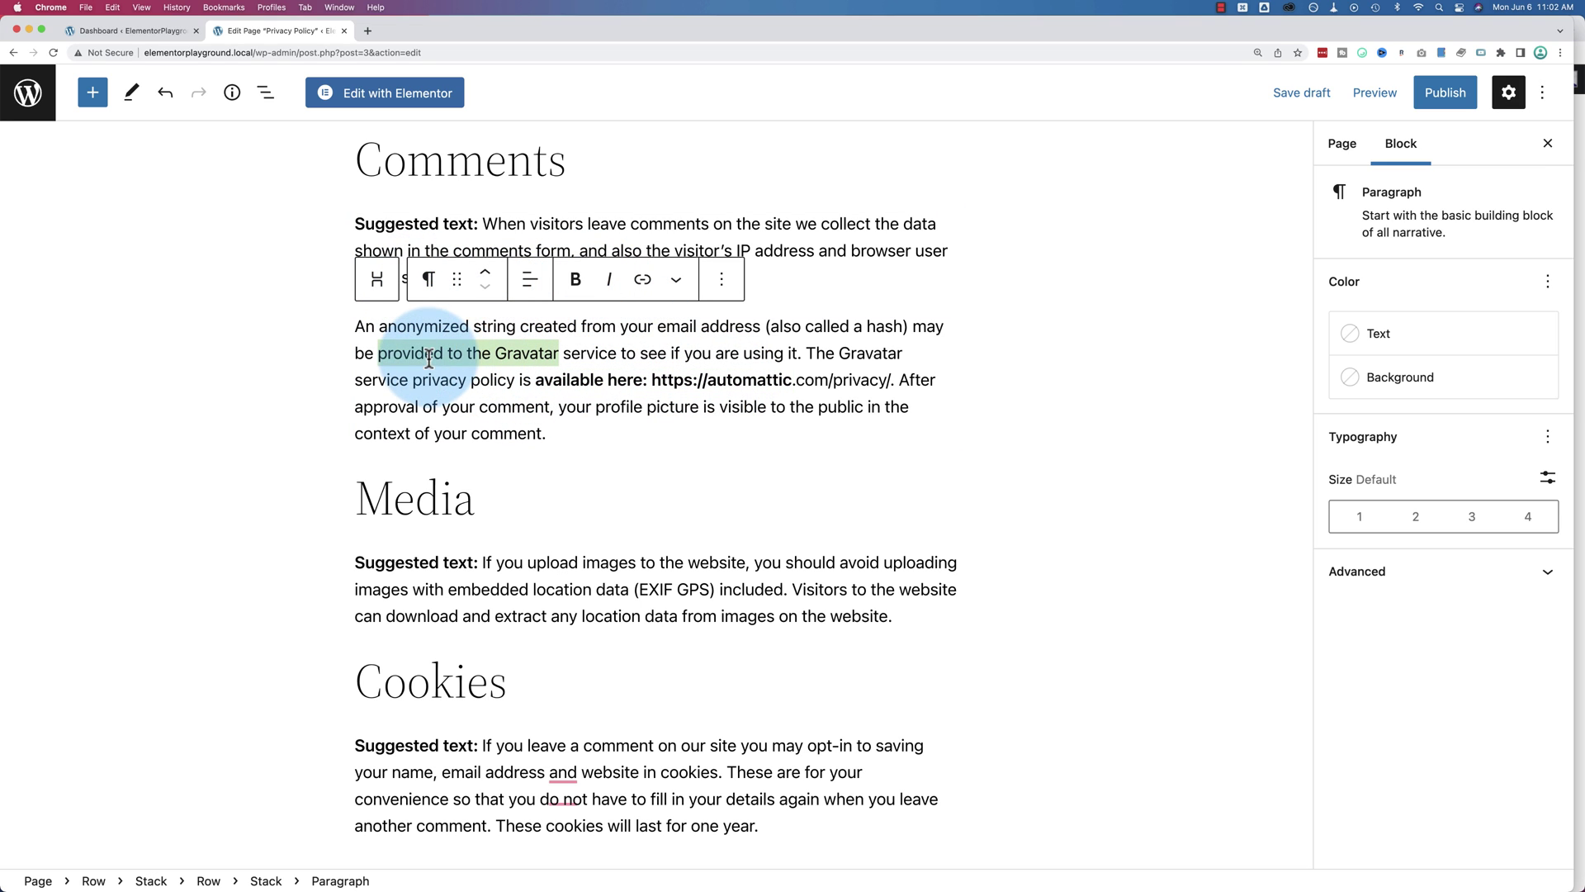
Italicise 'provided to the Gravatar', then convert the paragraph to a Heading and back to Paragraph.
click(609, 279)
click(563, 450)
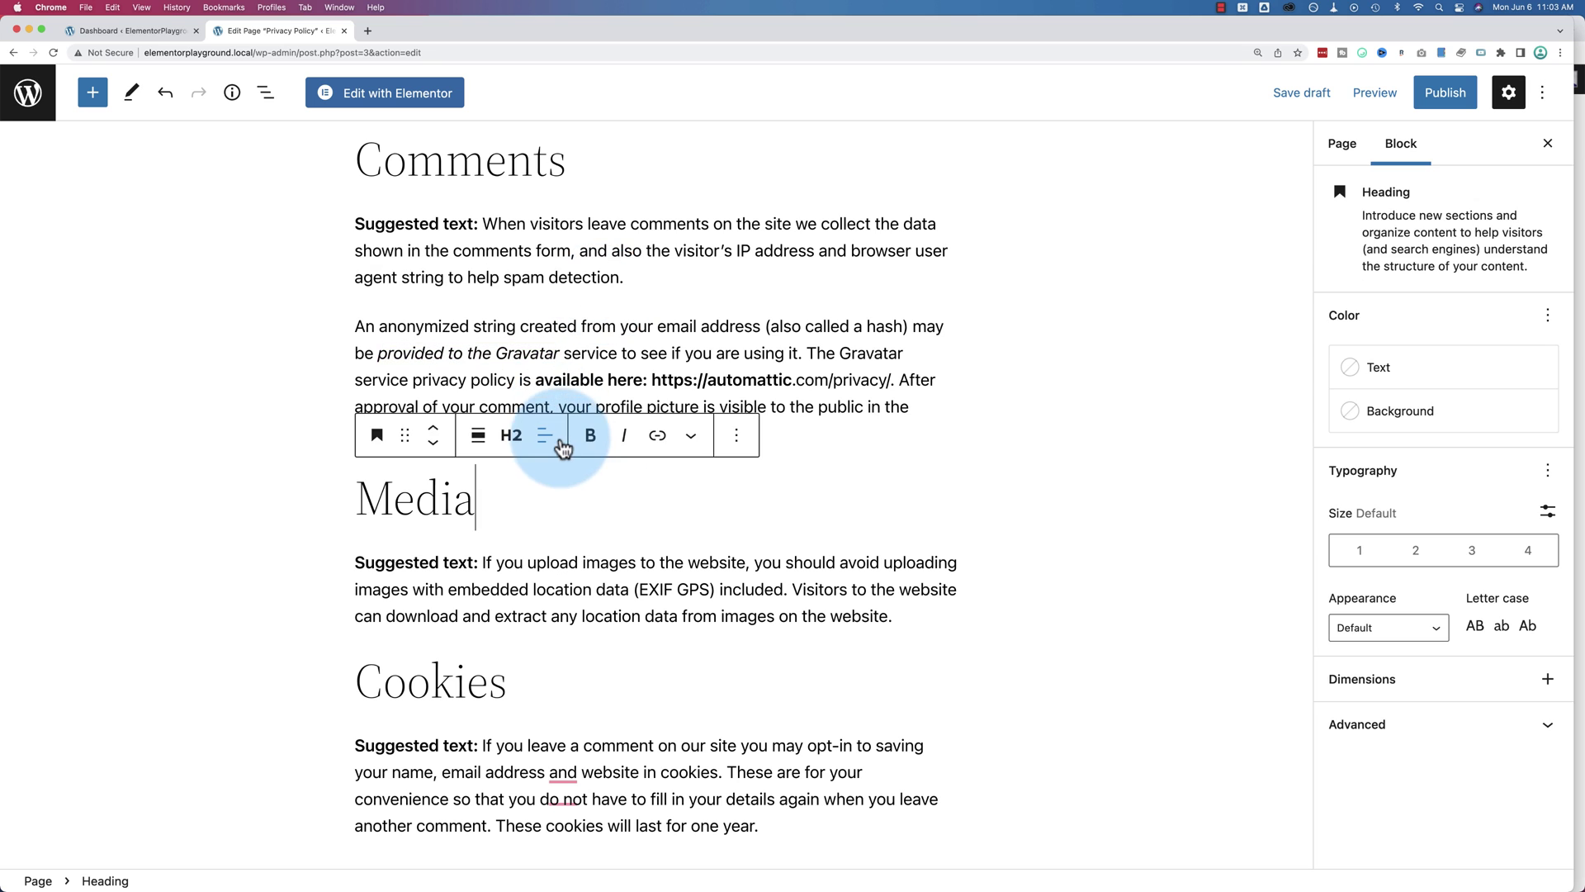
click(546, 373)
click(428, 281)
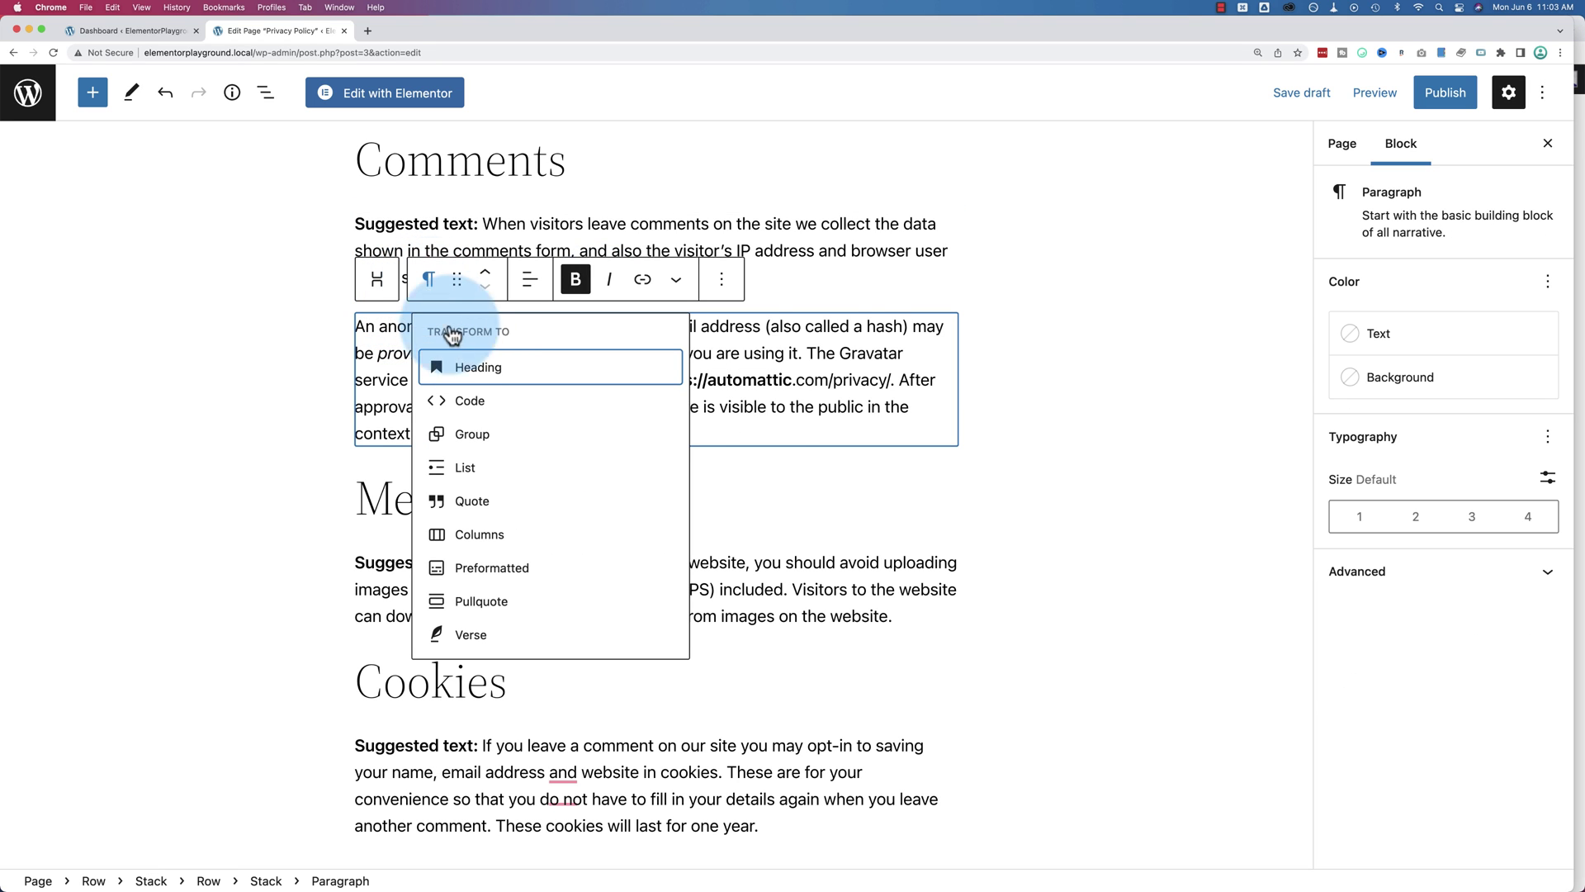
click(475, 376)
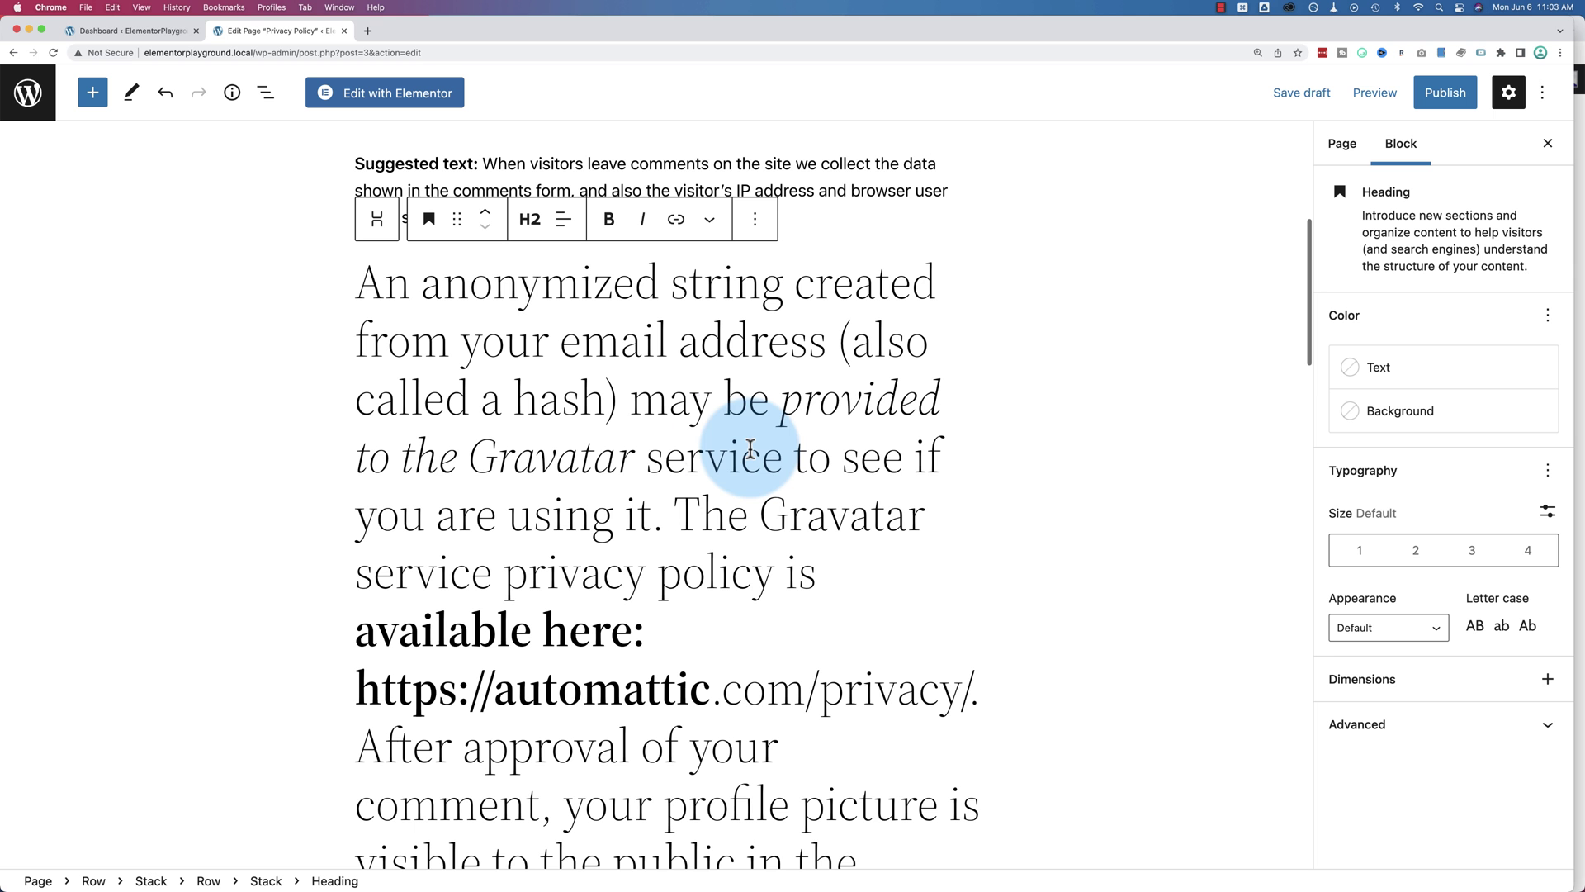
click(428, 221)
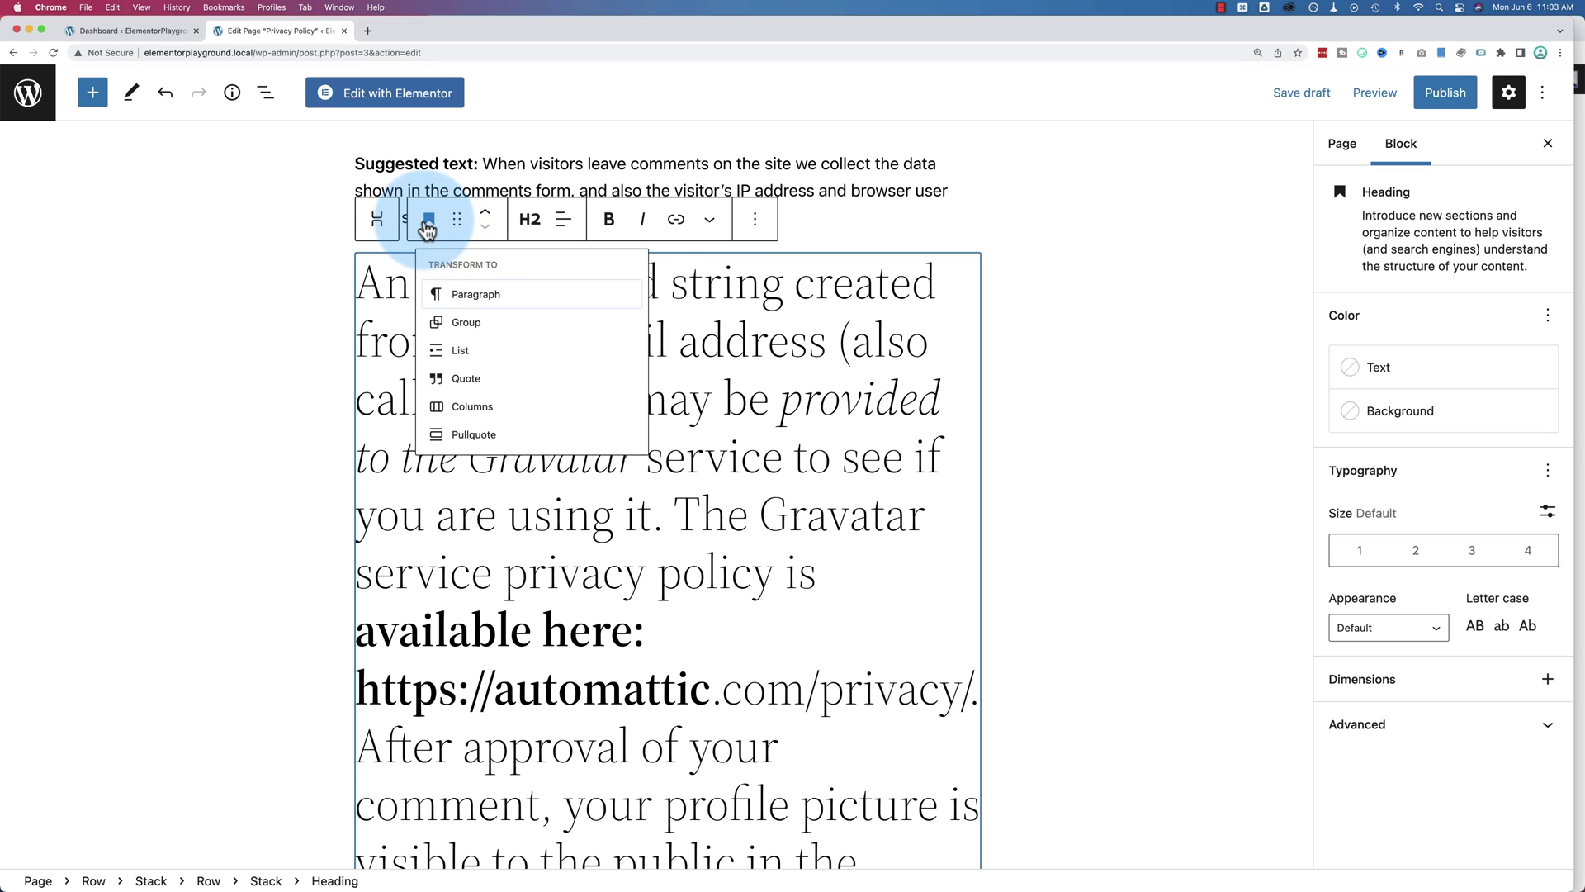
click(490, 306)
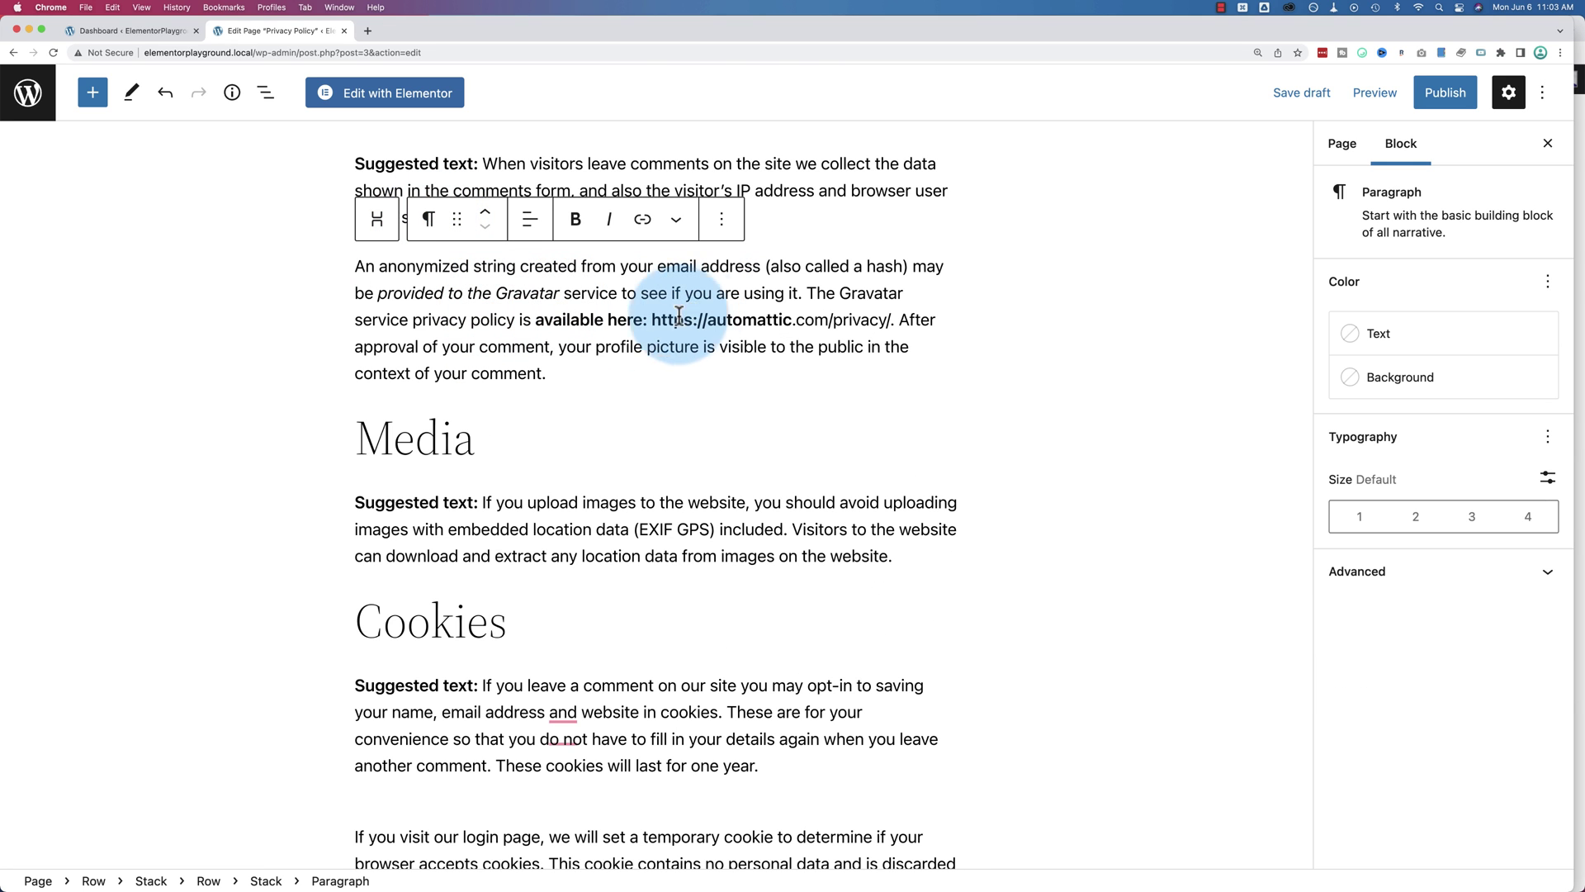
Reselect the italic and bold phrases in the Gravatar paragraph to check their styling.
click(402, 294)
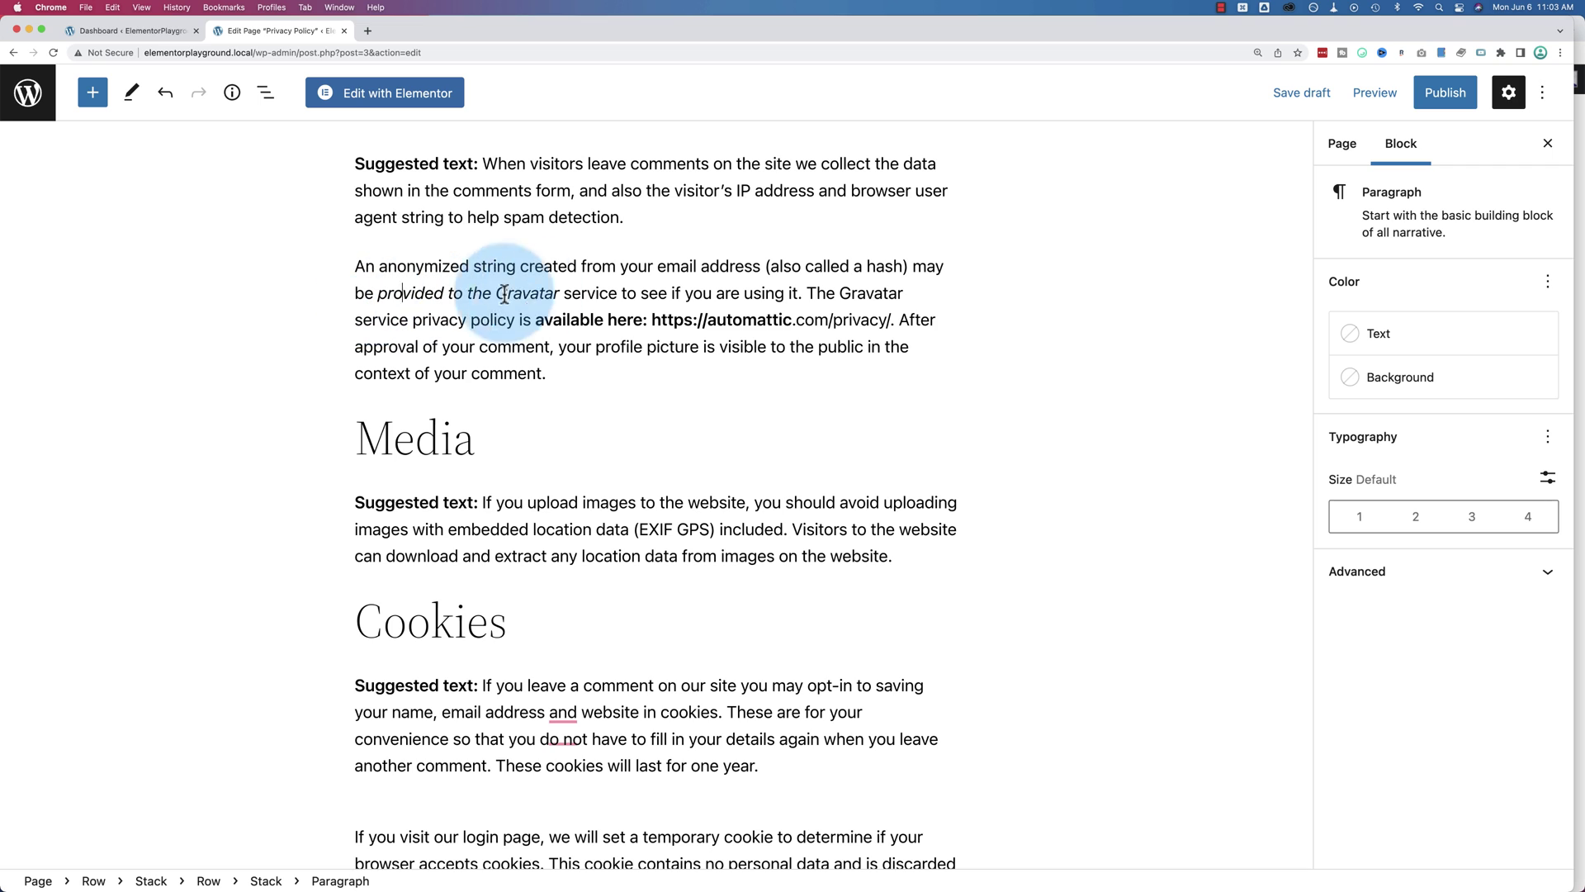
drag(570, 294, 374, 290)
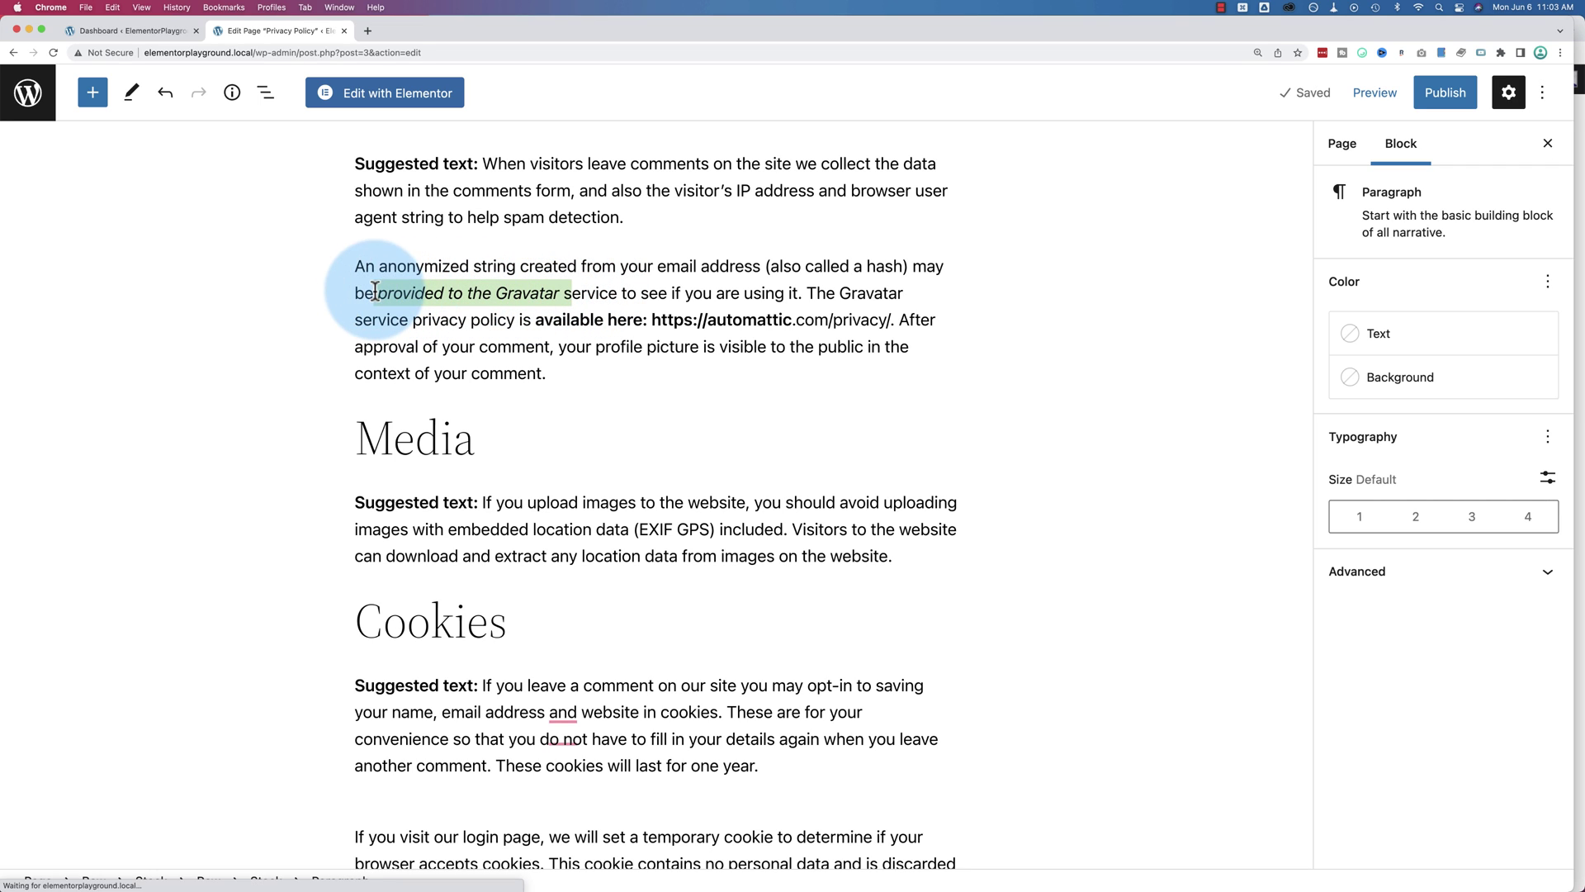
drag(535, 321, 713, 321)
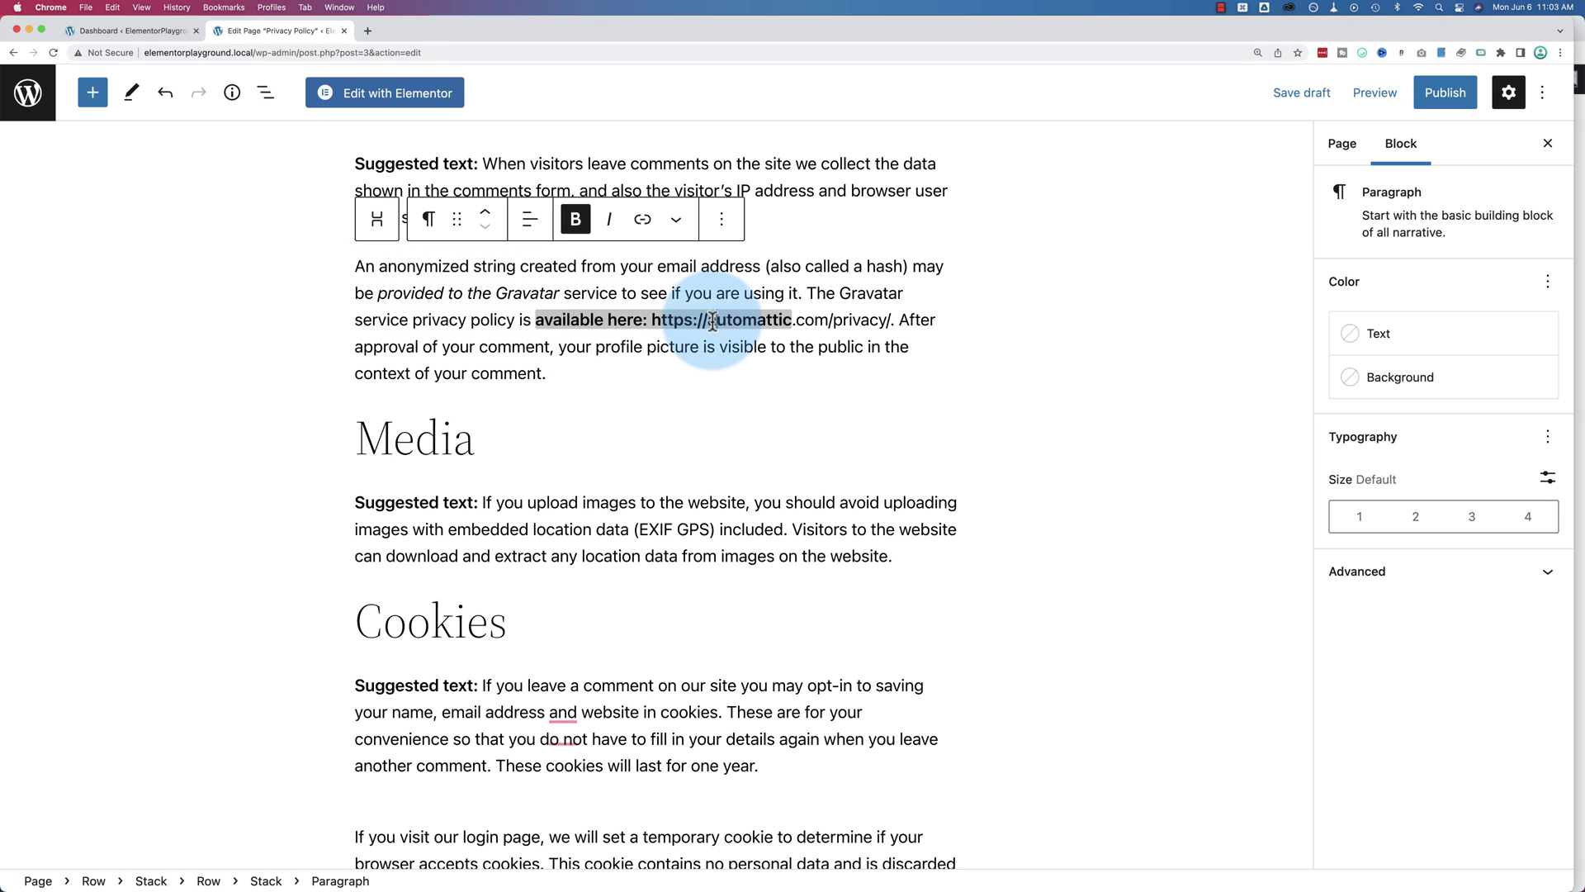
click(834, 318)
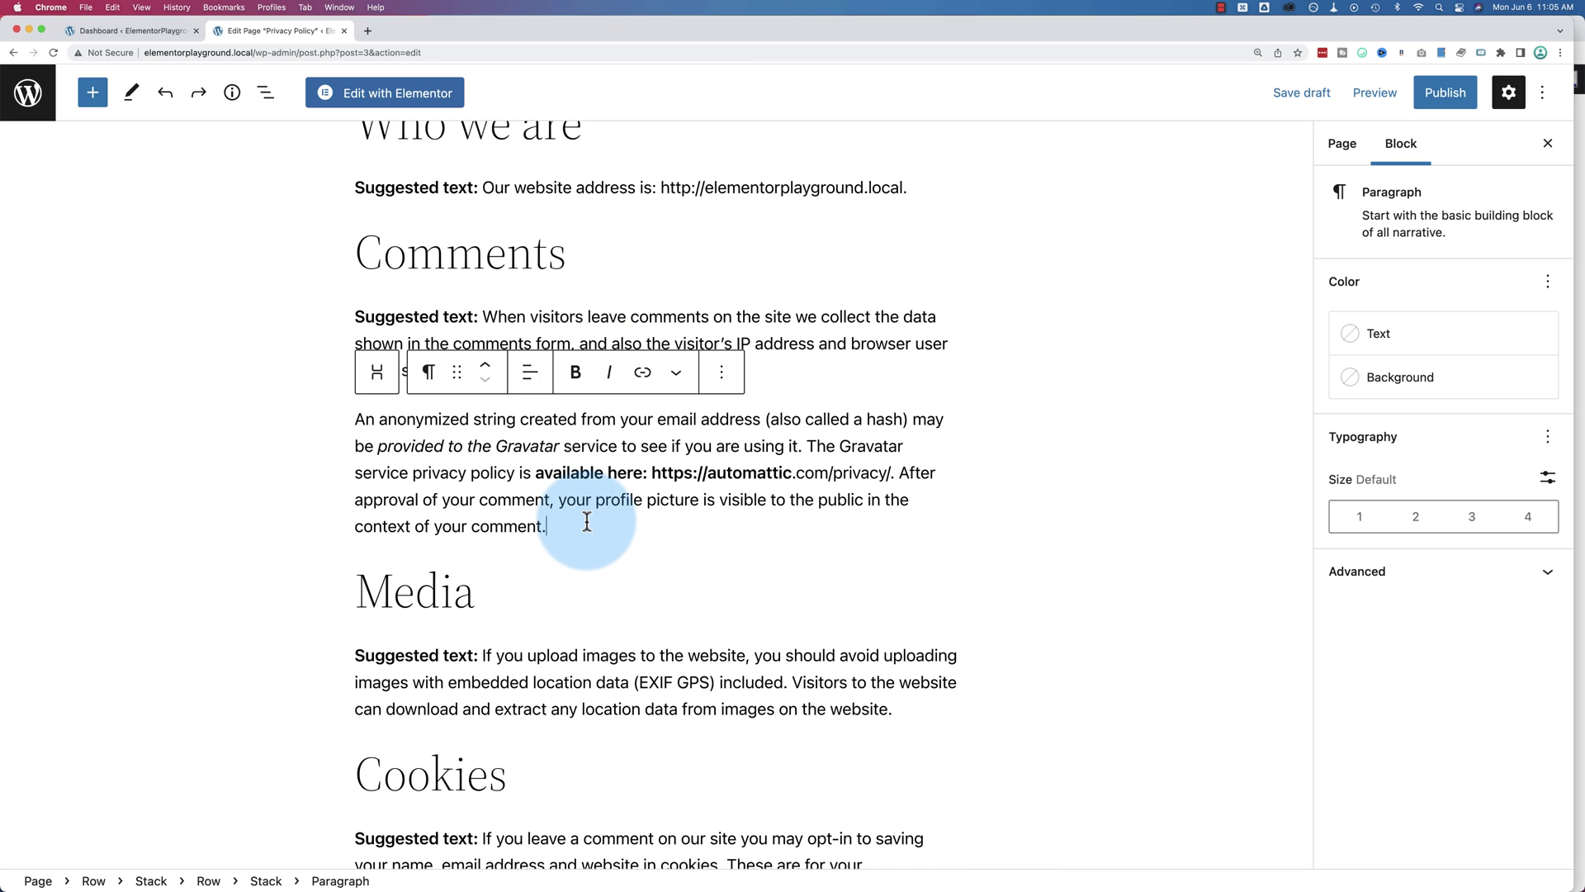
Insert a Social Icons block below the Gravatar paragraph via an 'so' block search.
key(Return)
click(524, 524)
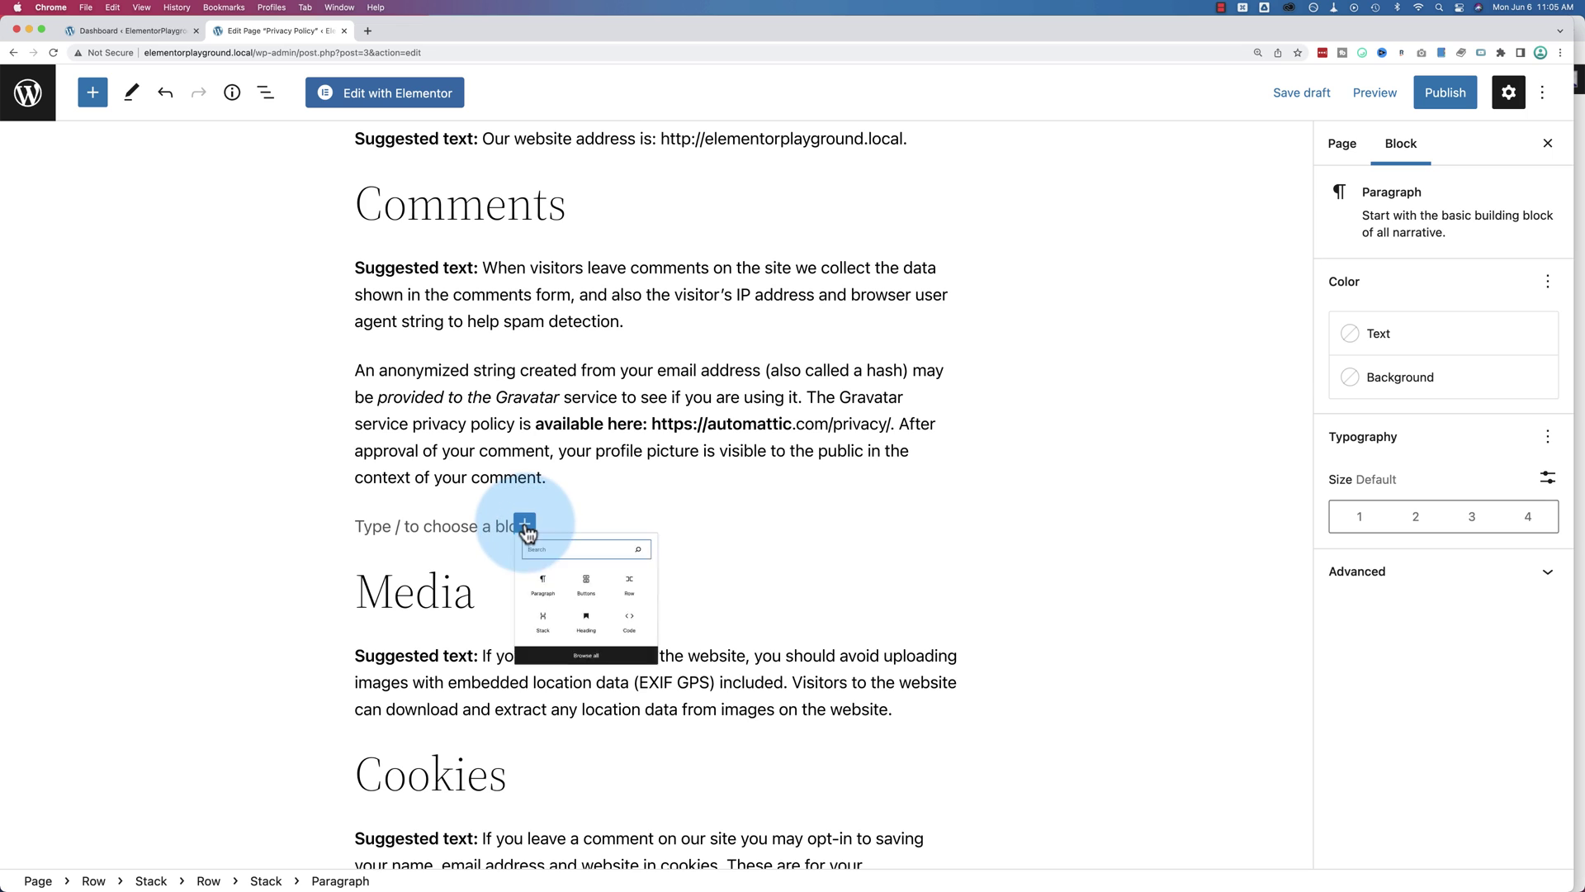
text(social)
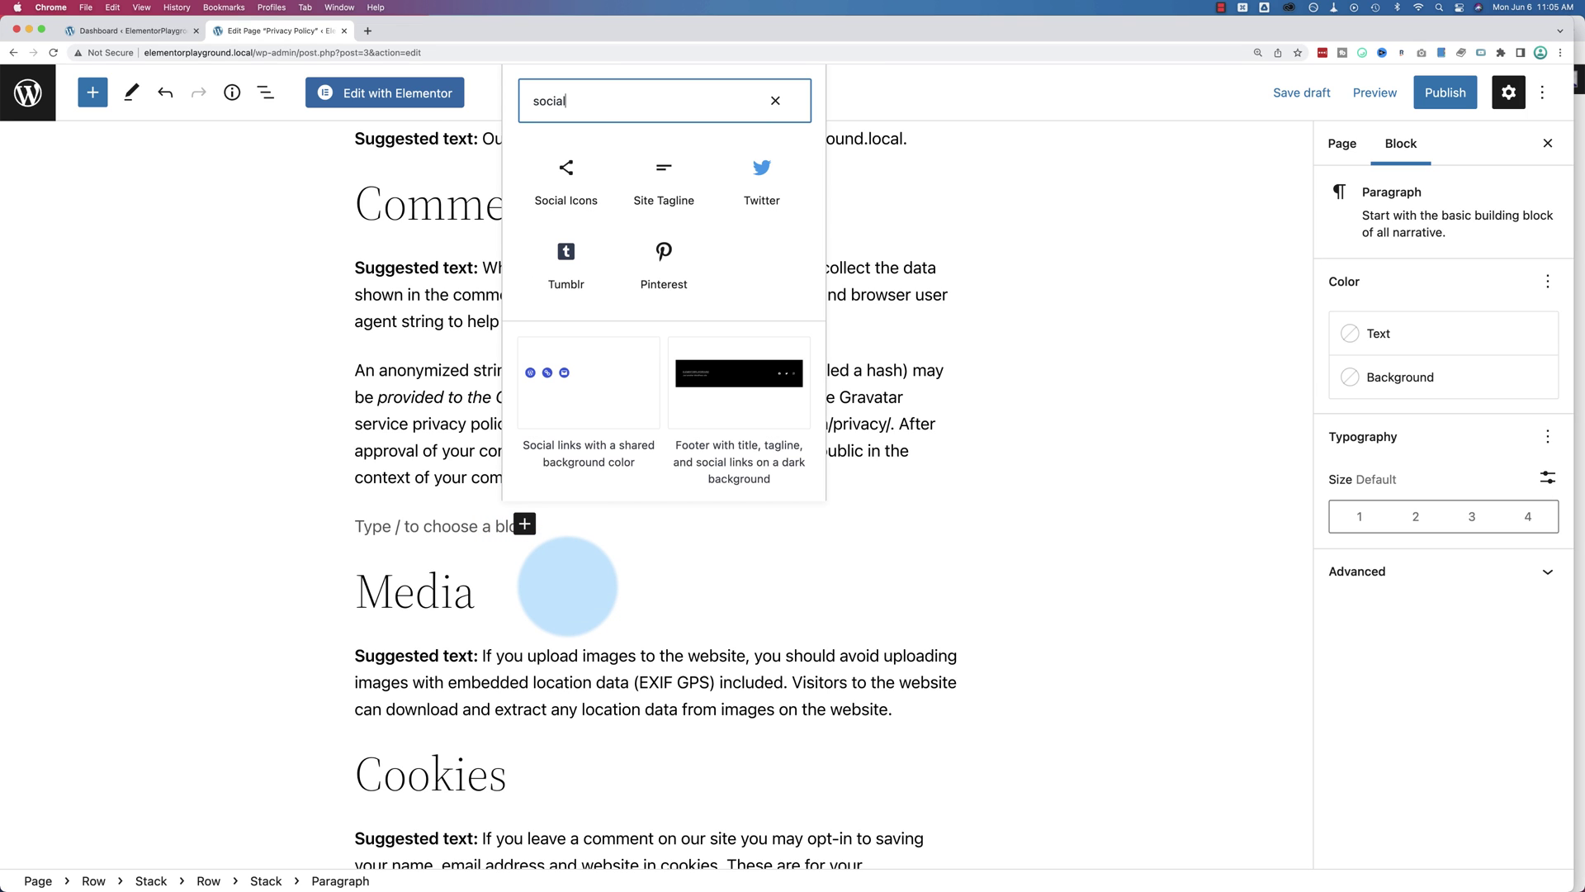
click(566, 170)
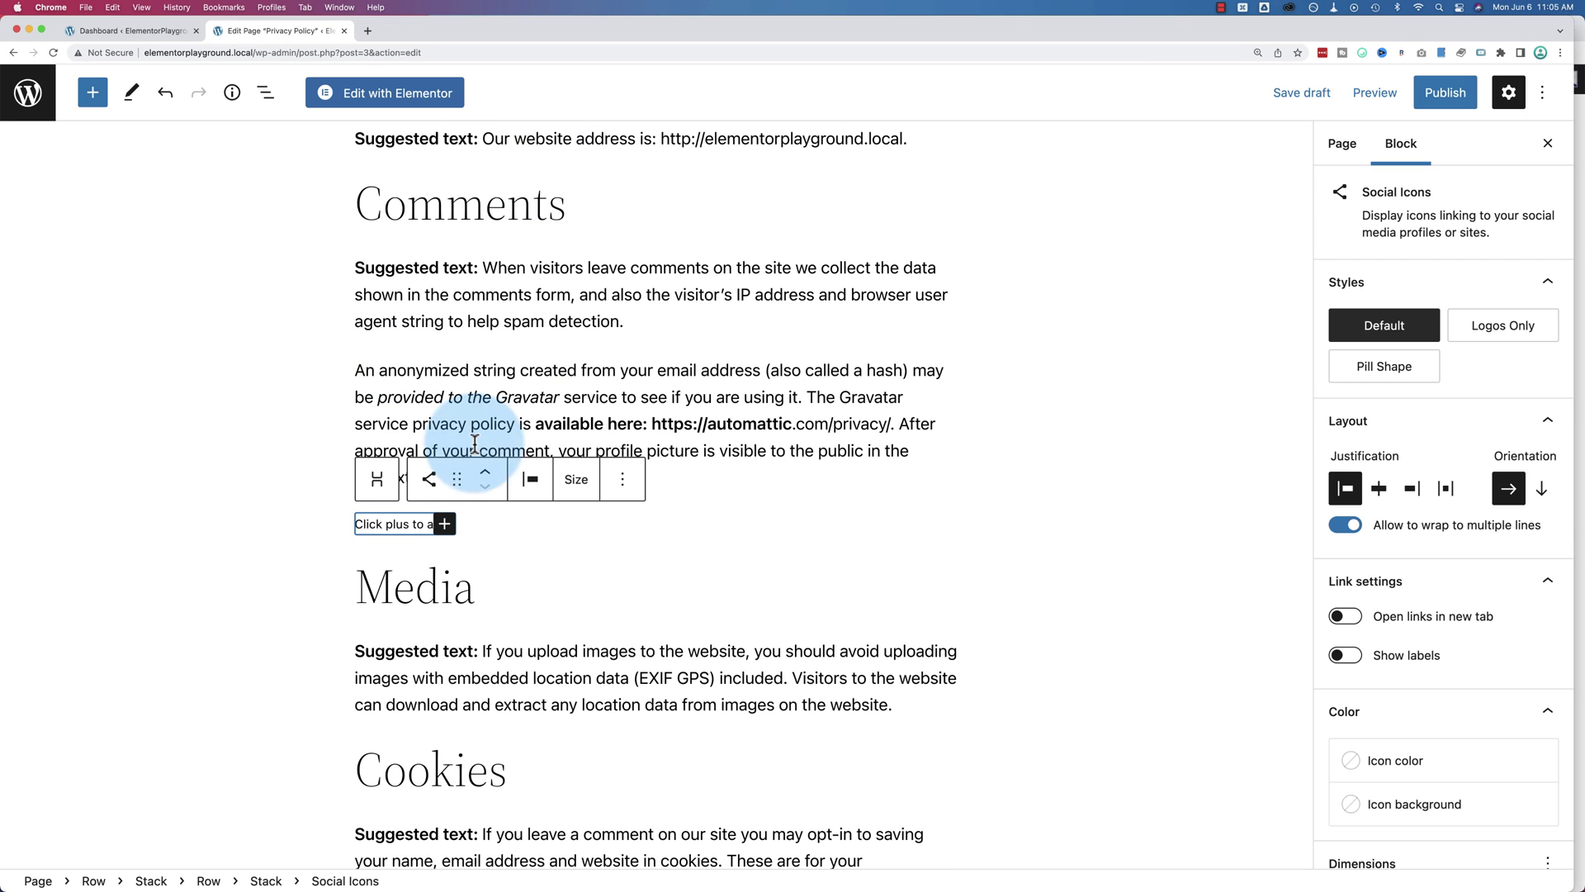
Add a YouTube icon to the Social Icons block.
scroll(475, 444, down, 2)
click(444, 475)
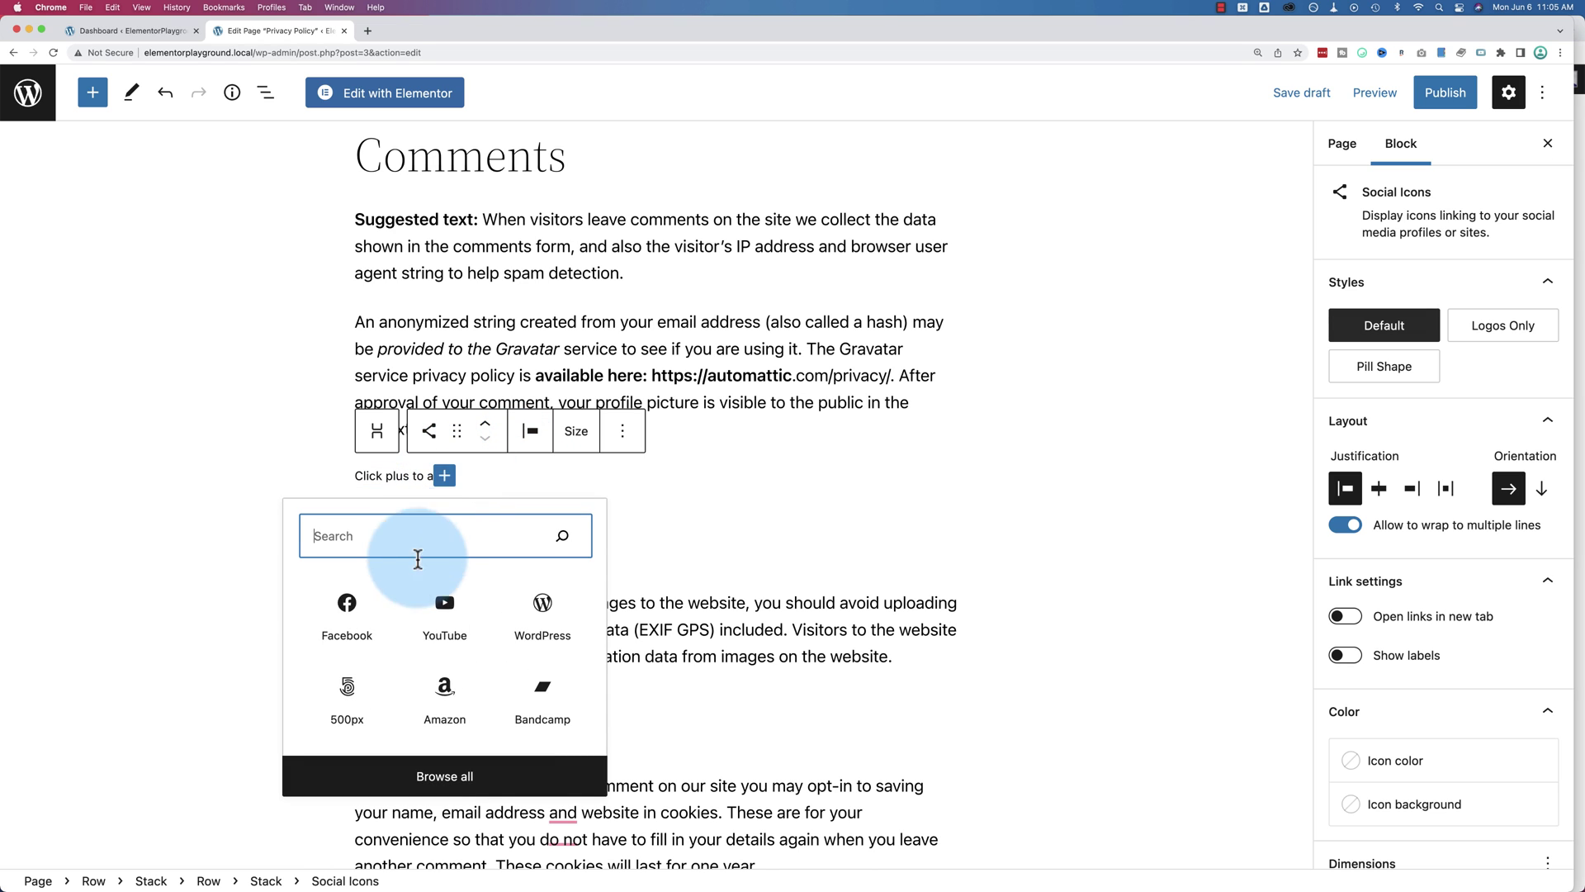
click(444, 608)
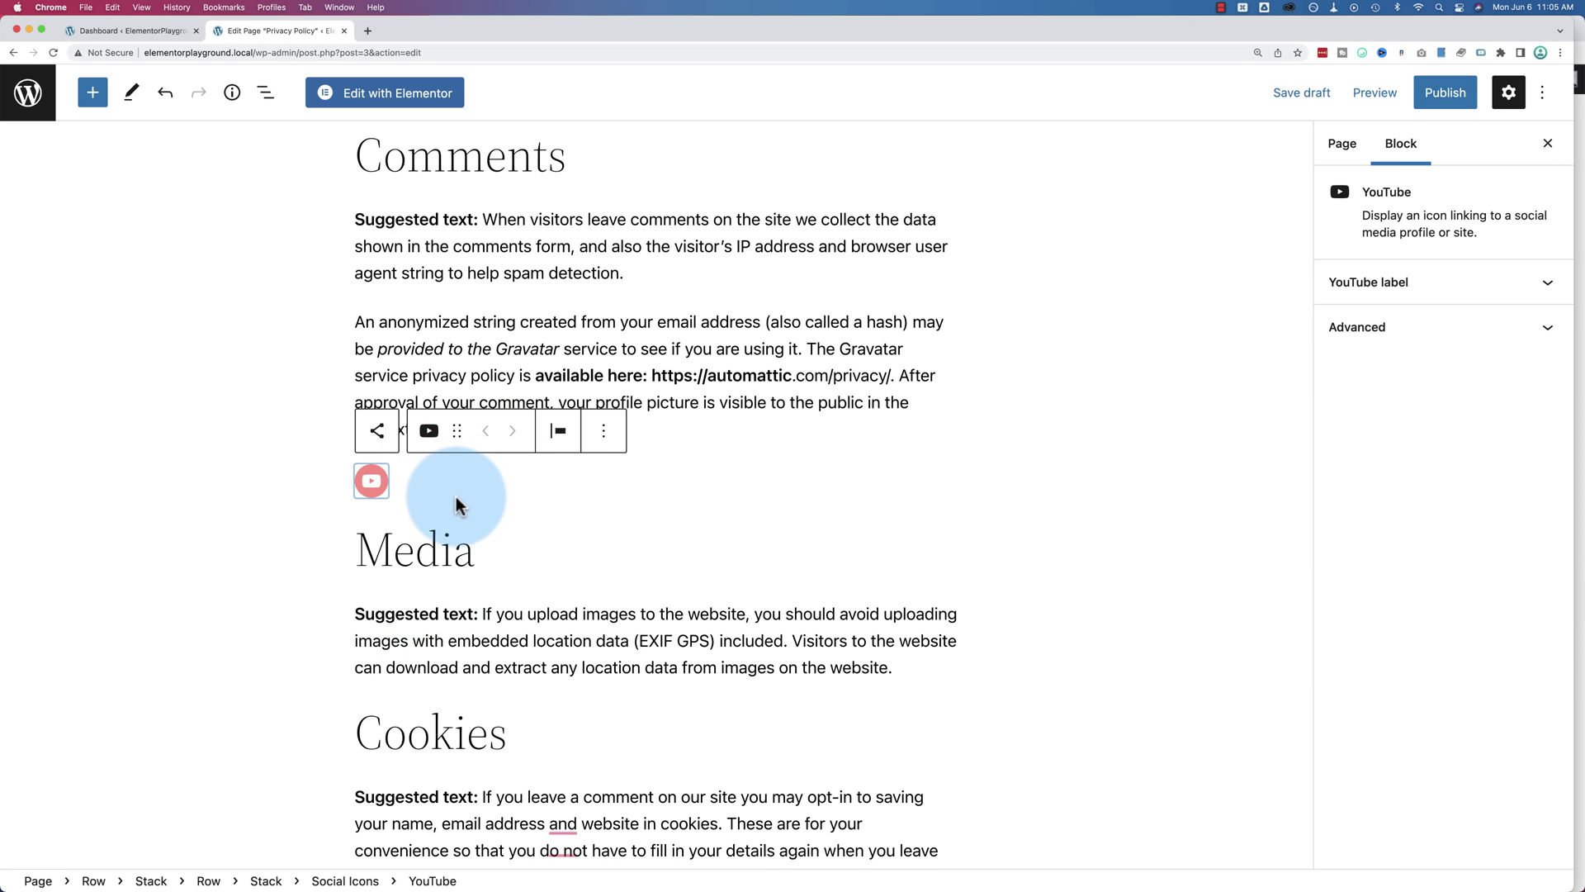
click(456, 497)
click(912, 487)
click(412, 478)
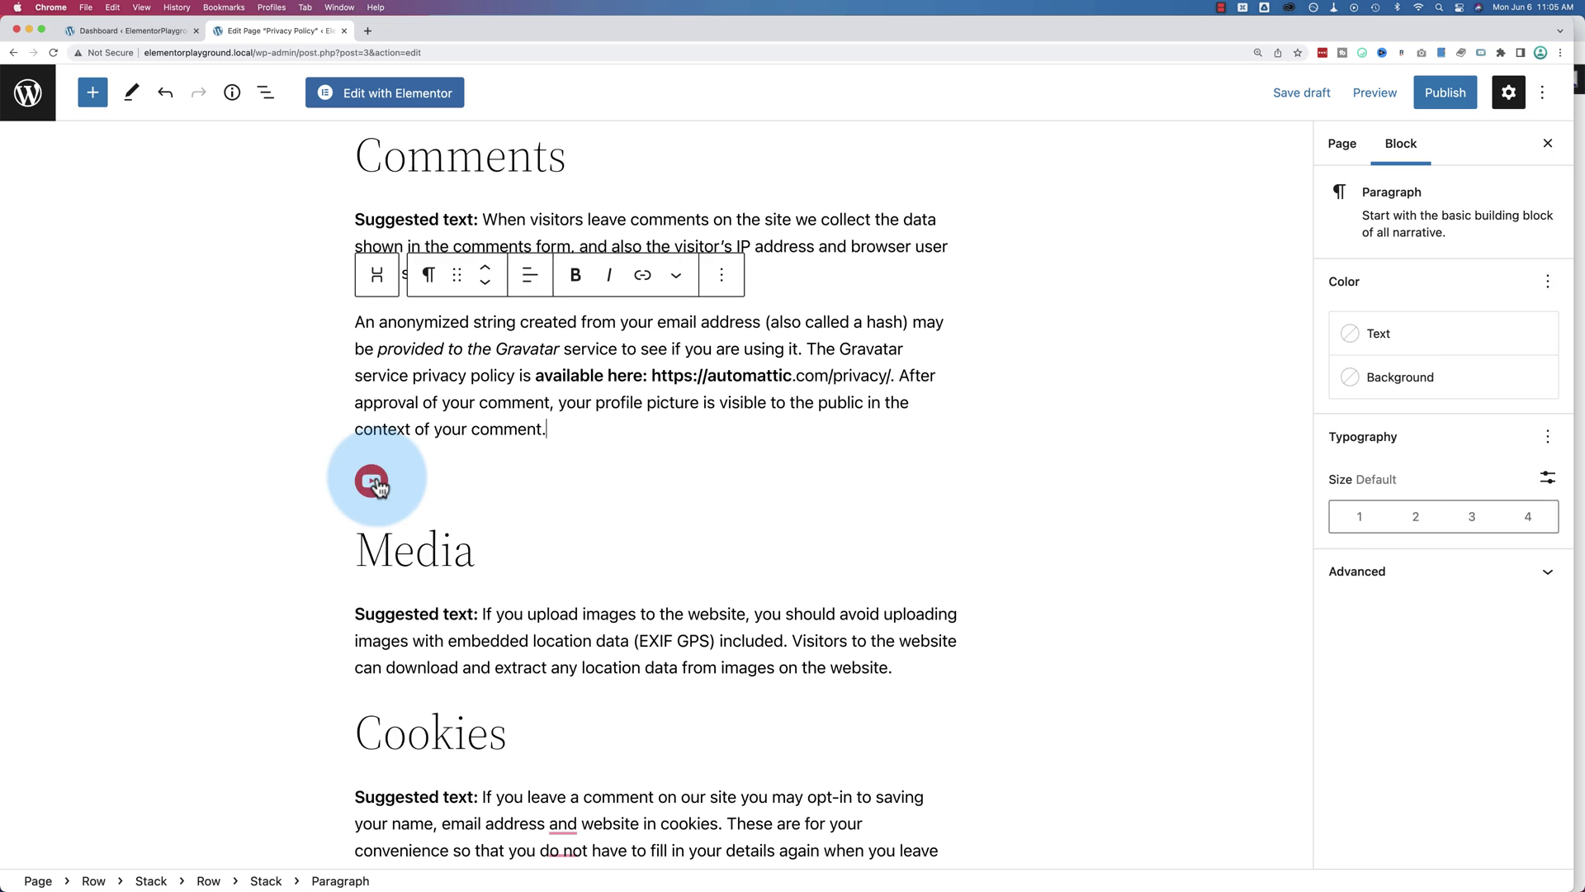
Add a Facebook icon beside YouTube and reselect the whole Social Icons block.
click(377, 484)
click(371, 619)
click(404, 488)
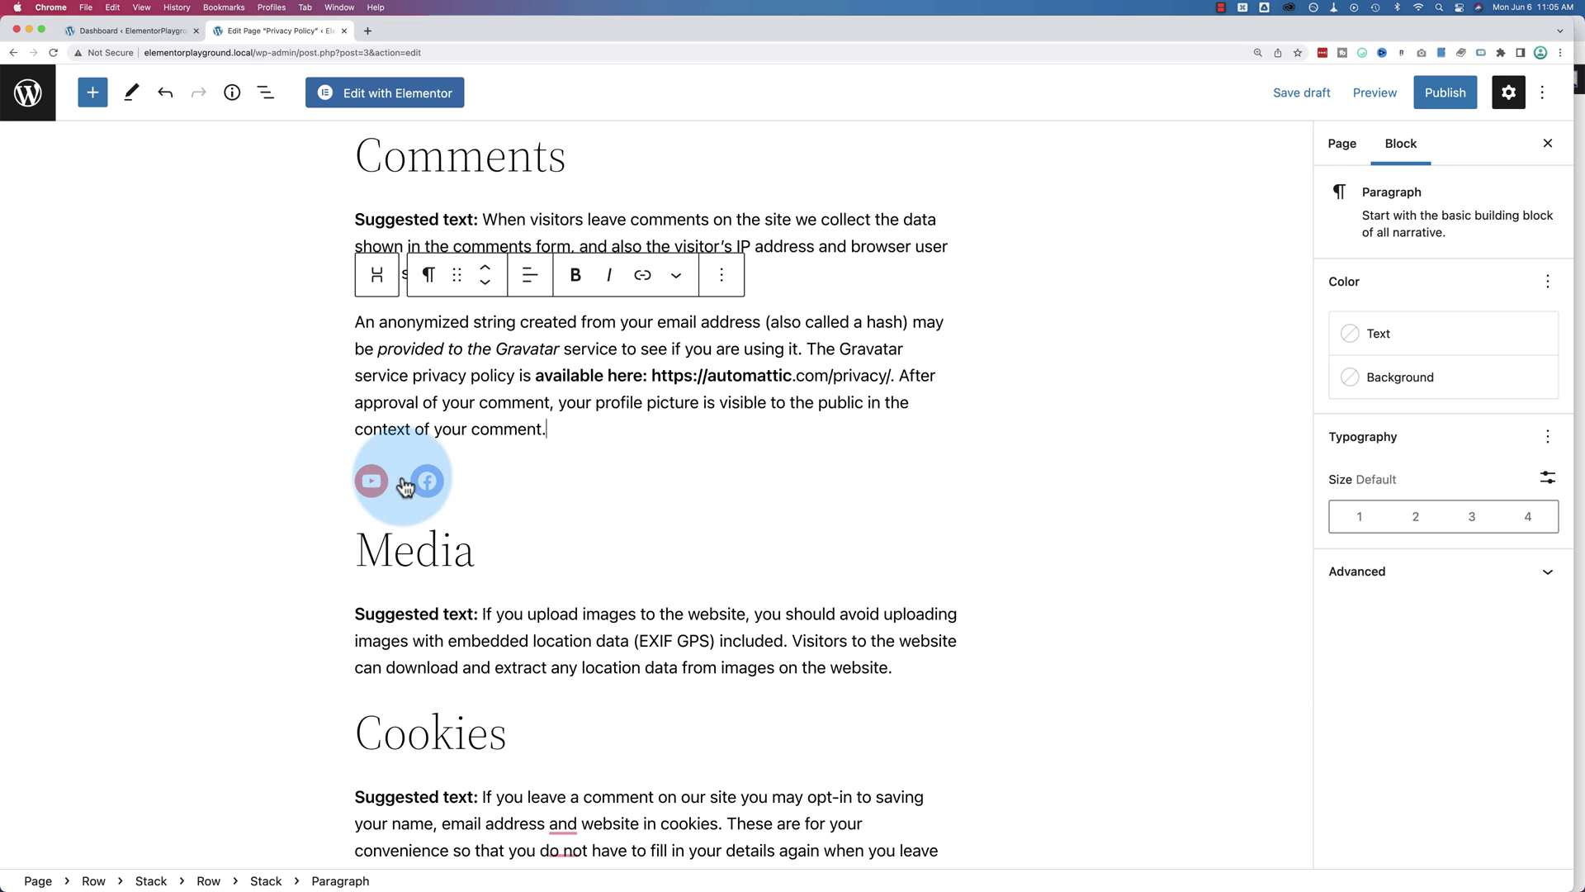
click(464, 488)
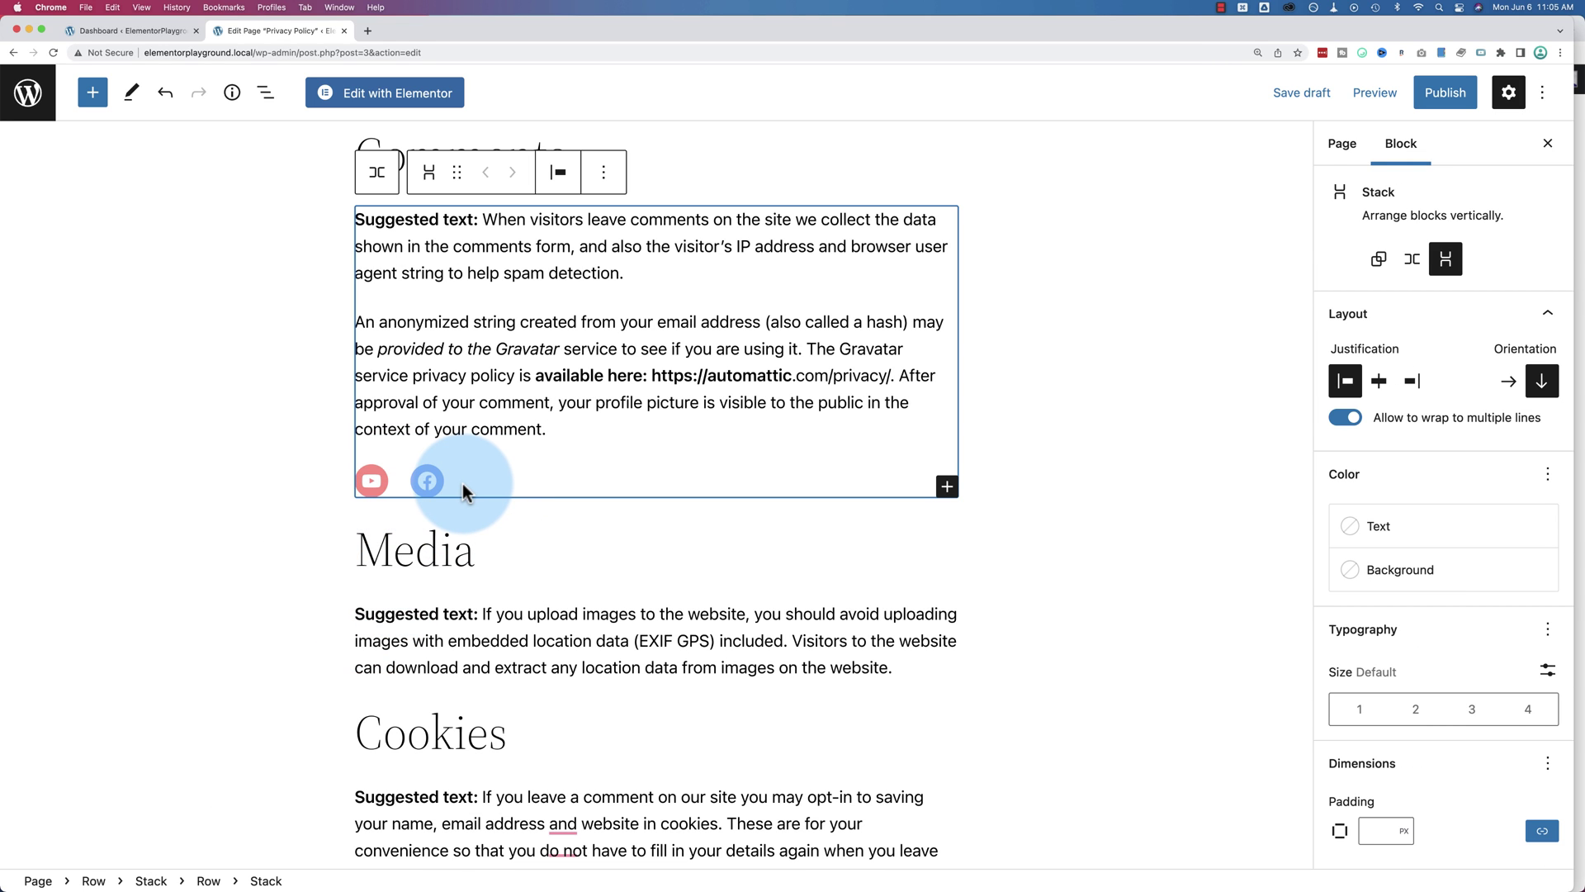
click(390, 484)
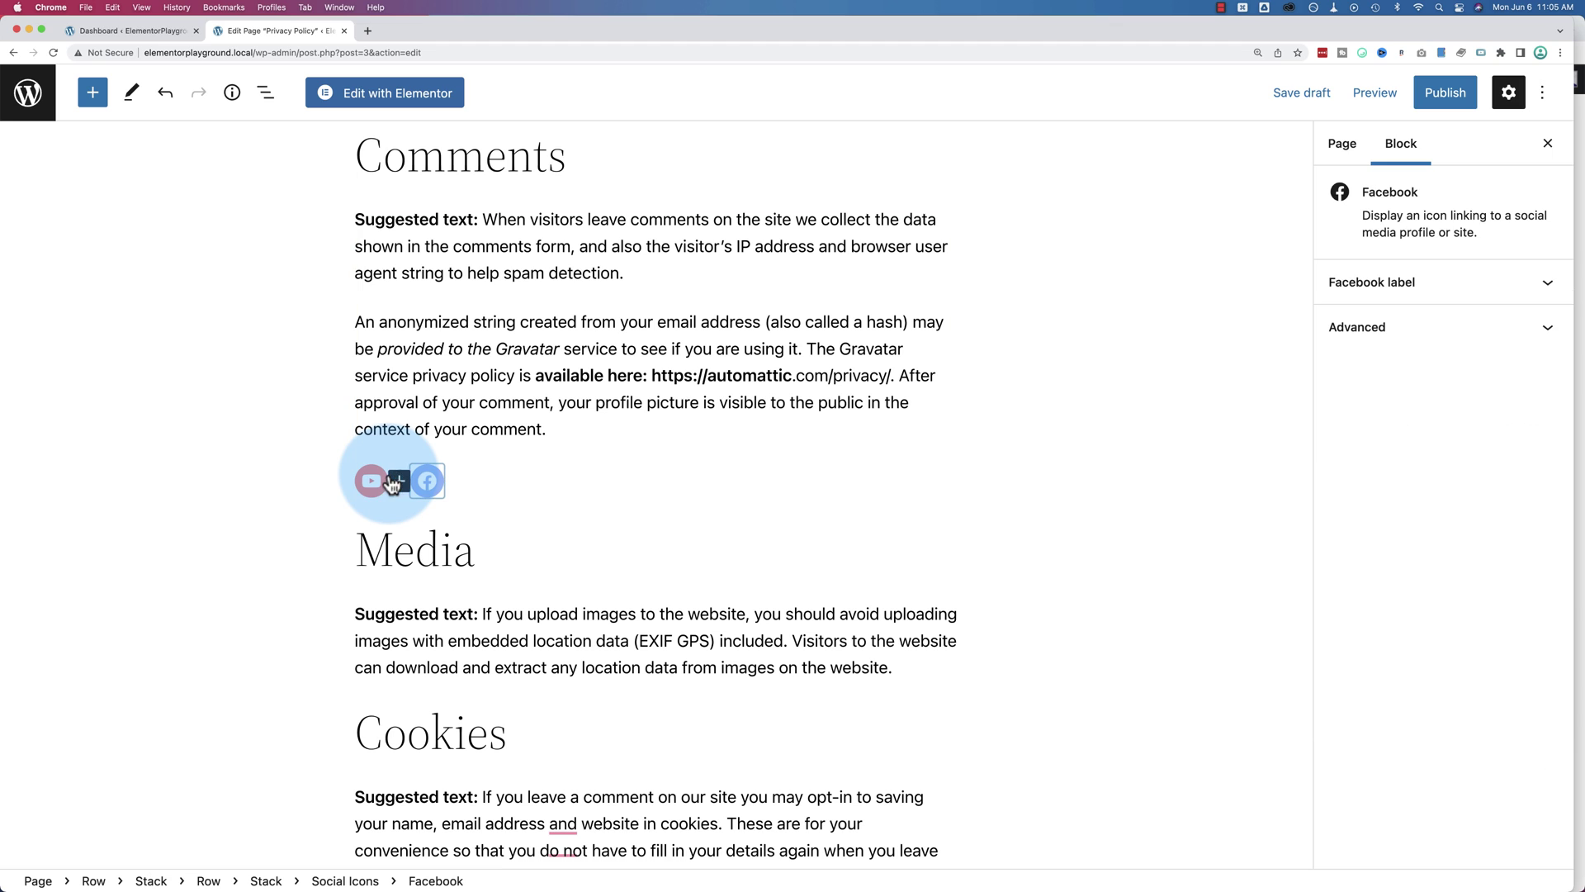
click(371, 480)
click(378, 436)
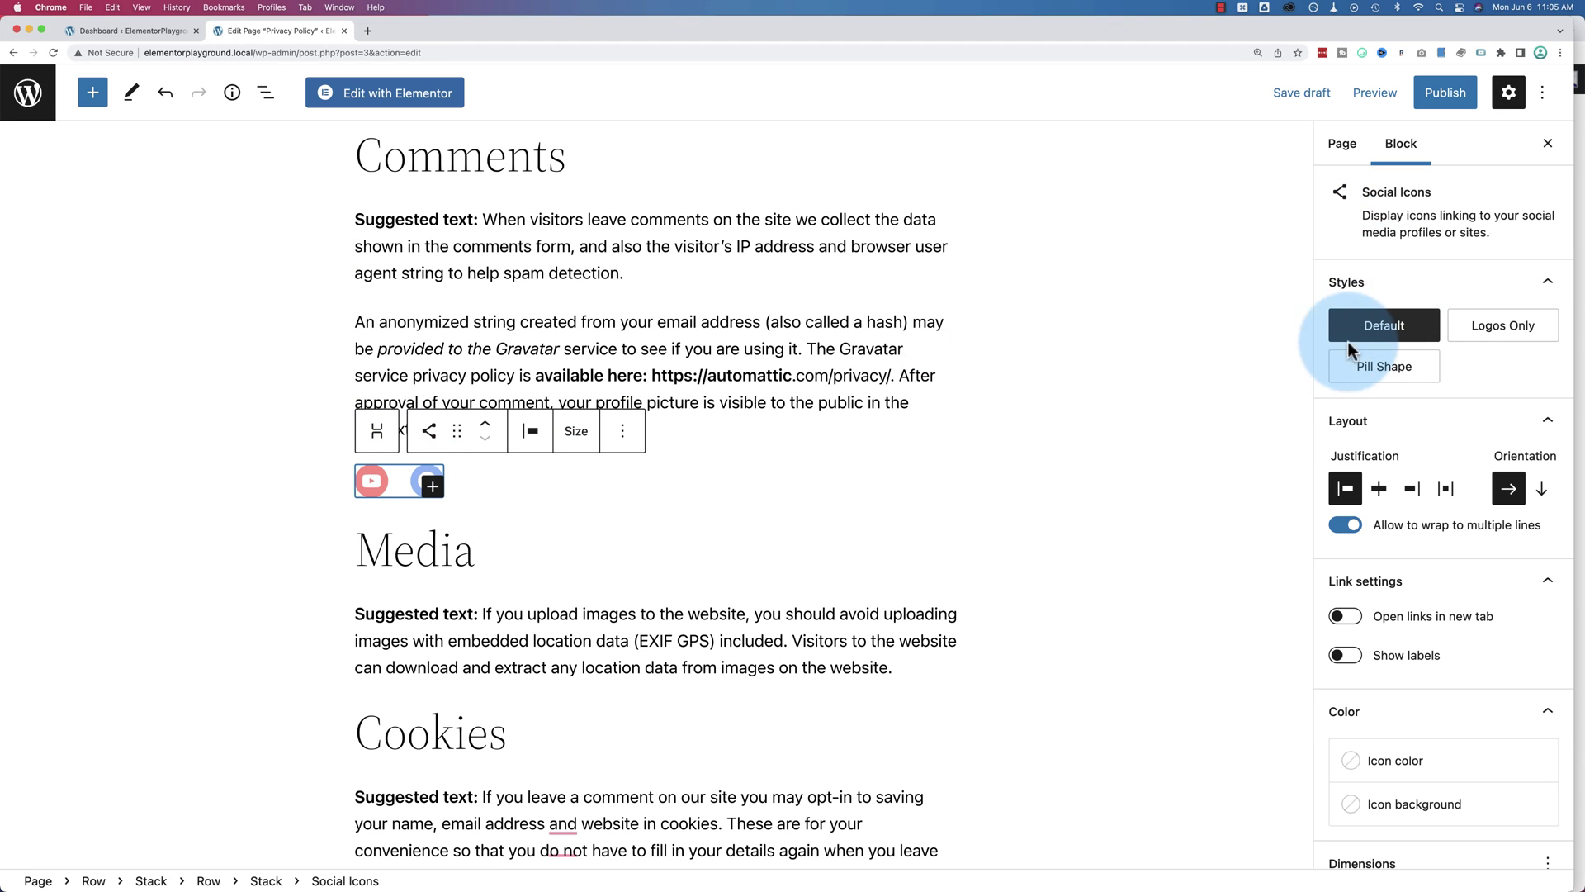
Try the Logos Only style, then switch the social icons to Pill Shape.
click(1482, 347)
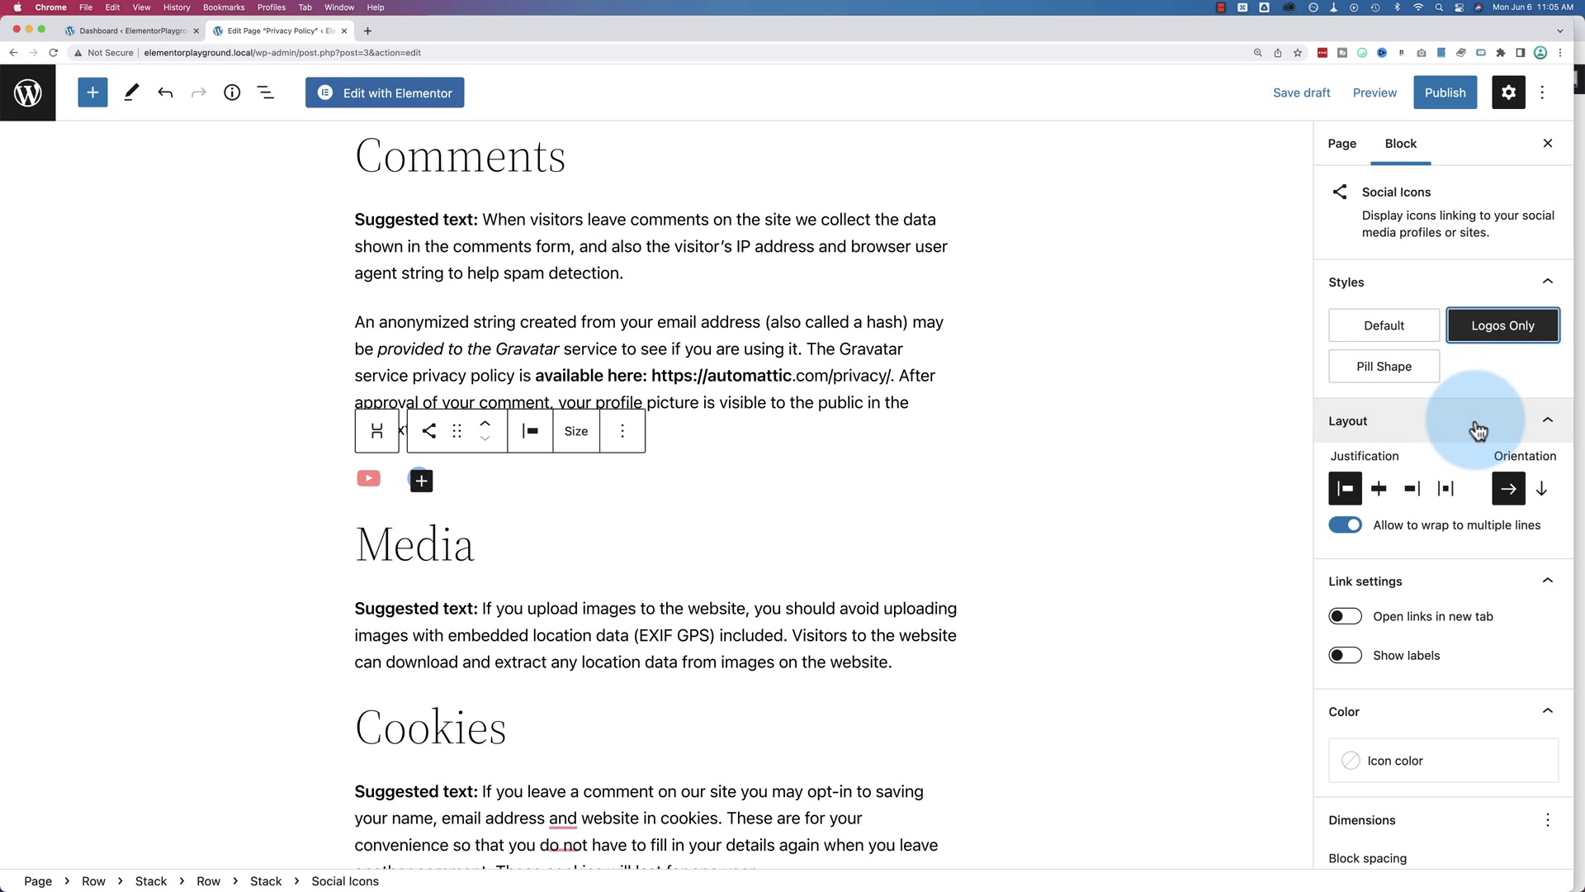
click(1394, 369)
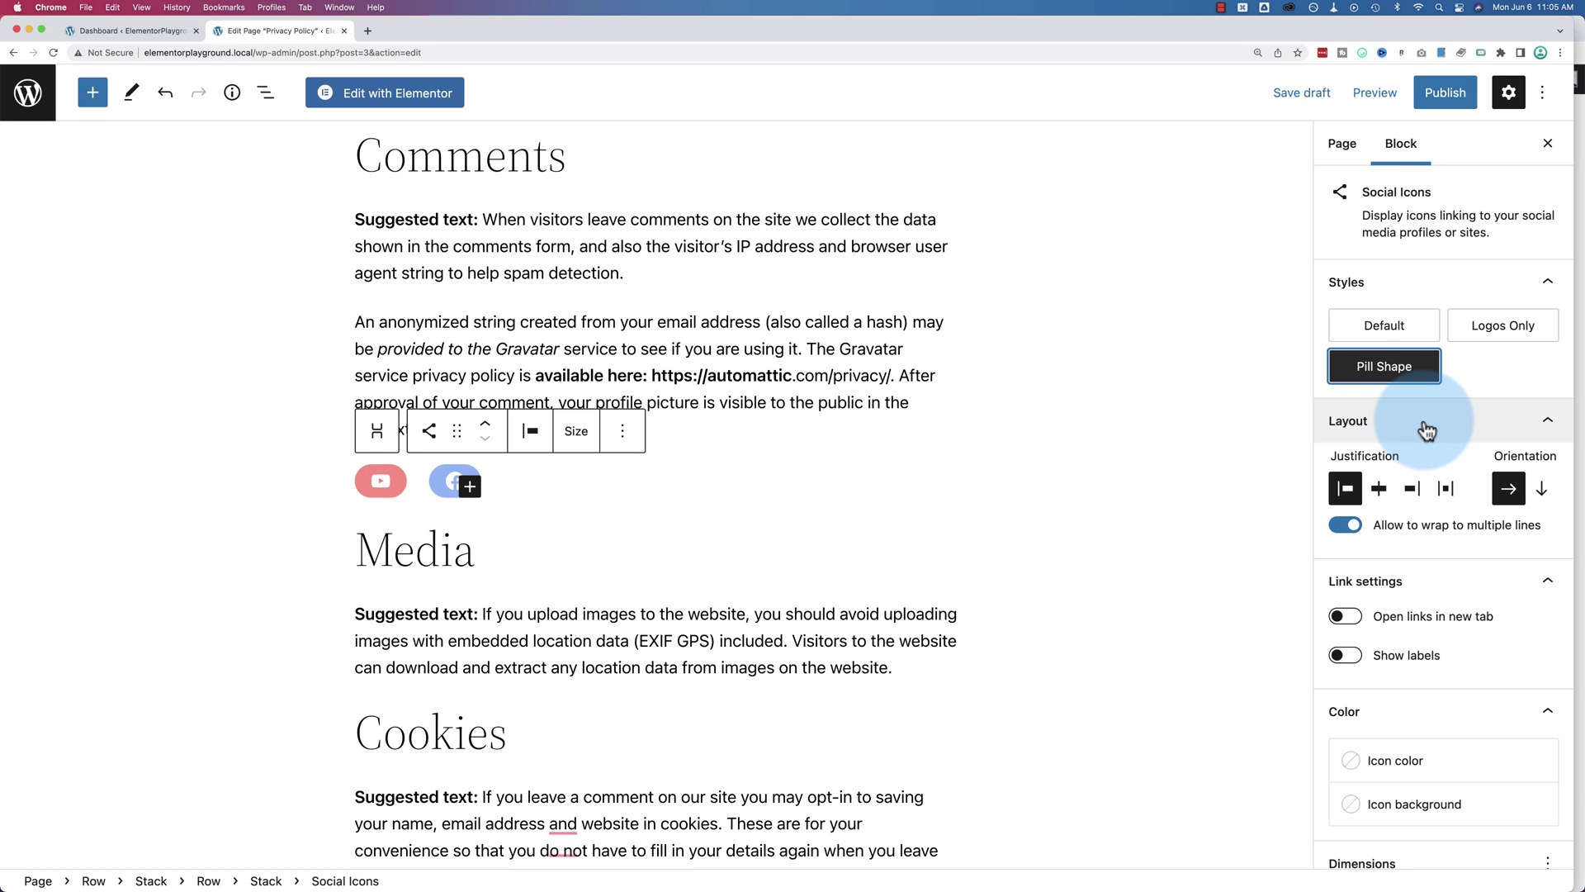
scroll(1416, 429, down, 3)
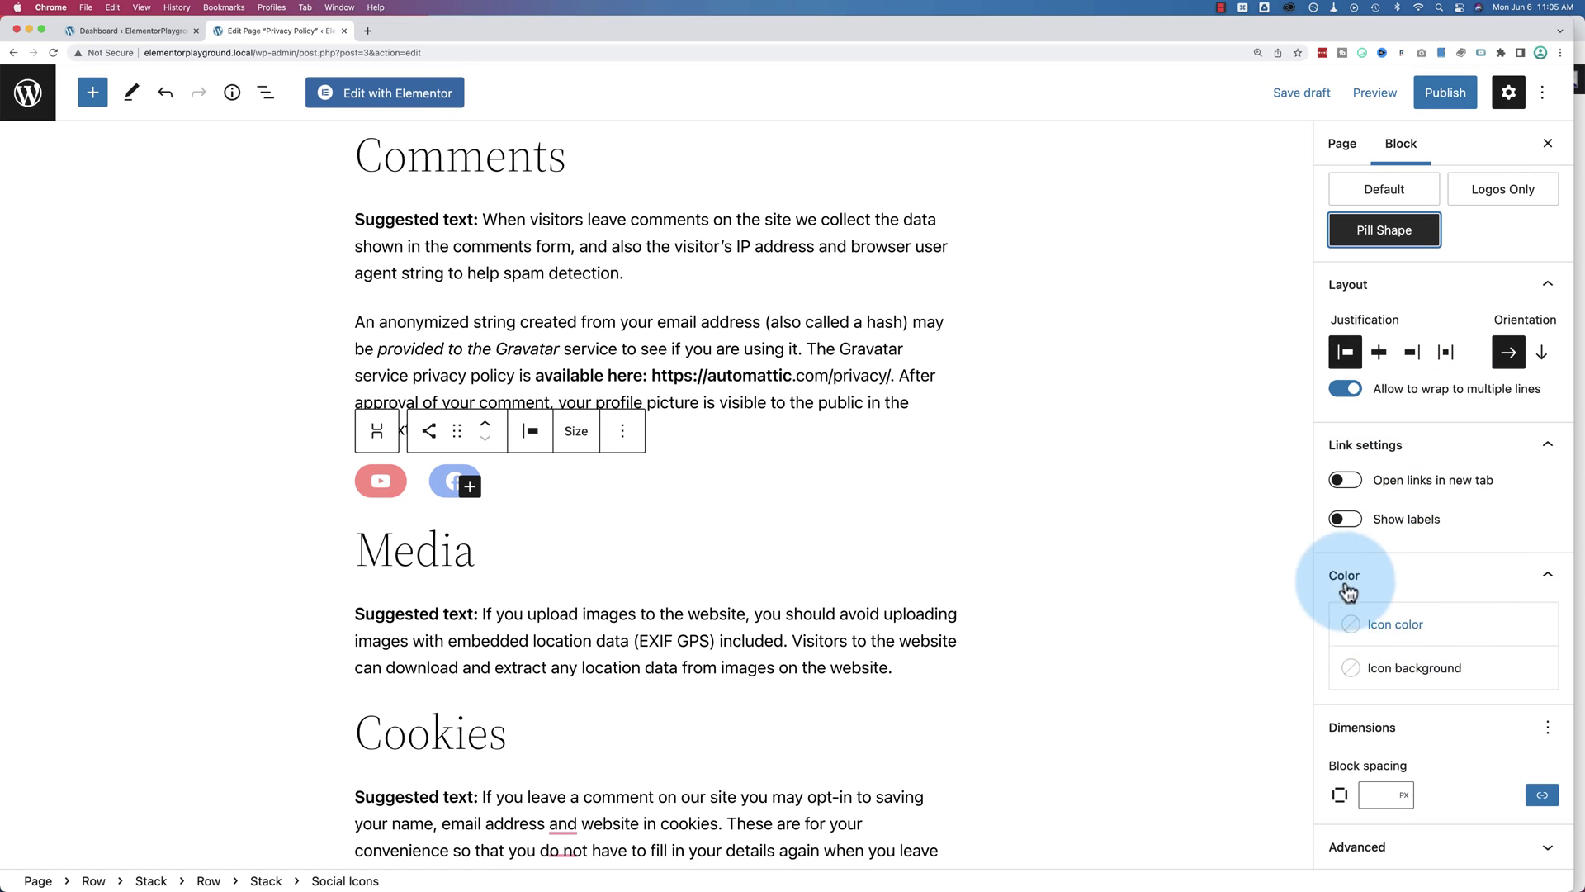
Try vivid green cyan icons on vivid red and cyan bluish gray backgrounds, finally making icons black.
click(1401, 639)
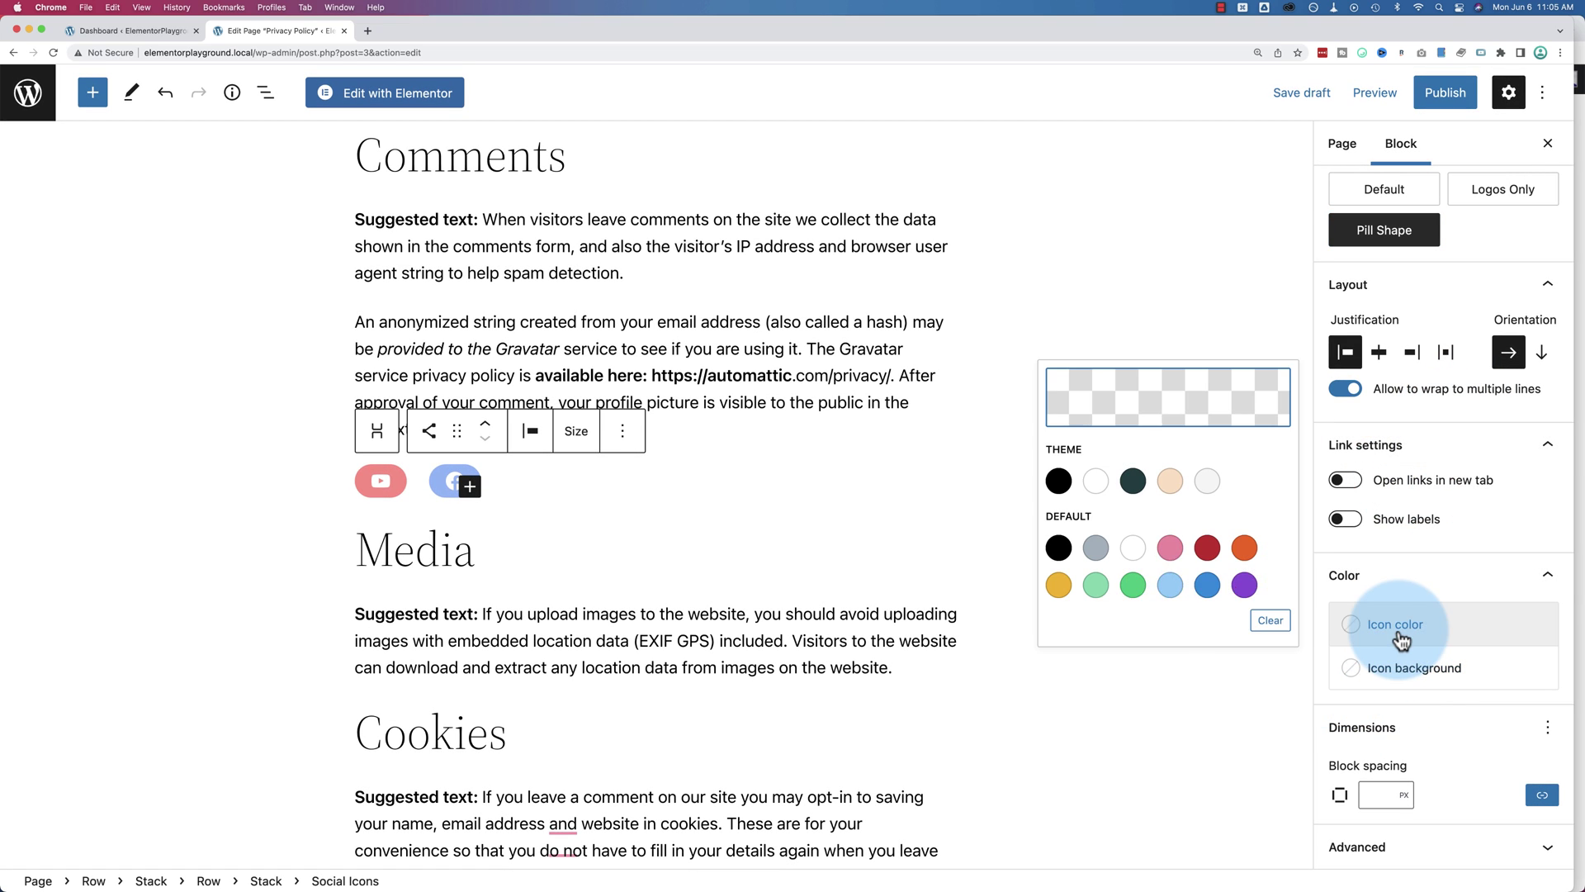
click(1133, 584)
click(1370, 660)
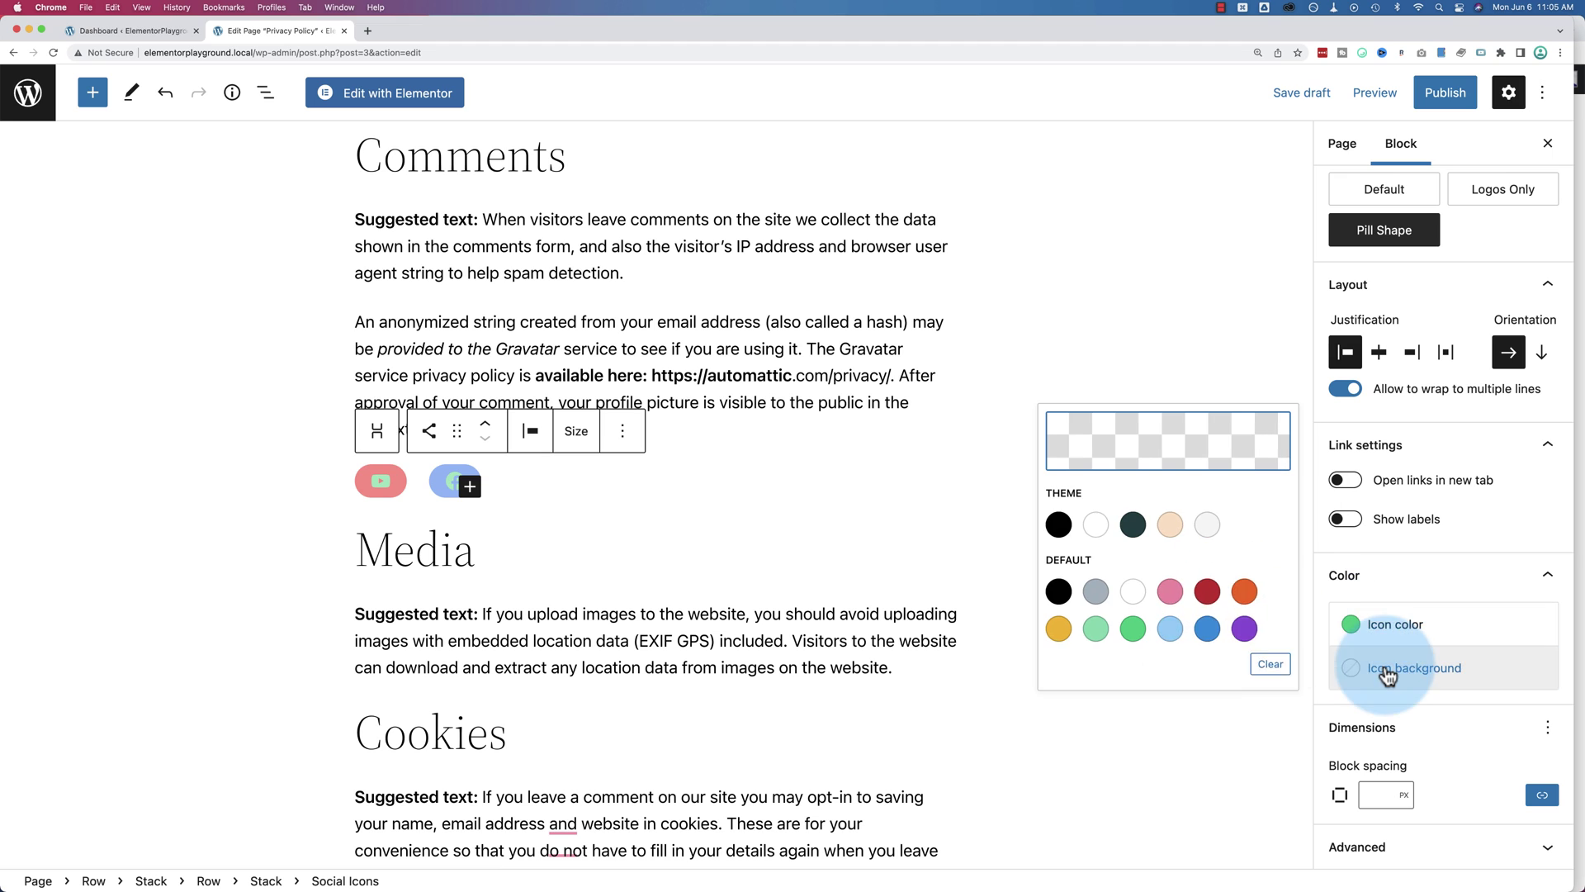
click(1207, 593)
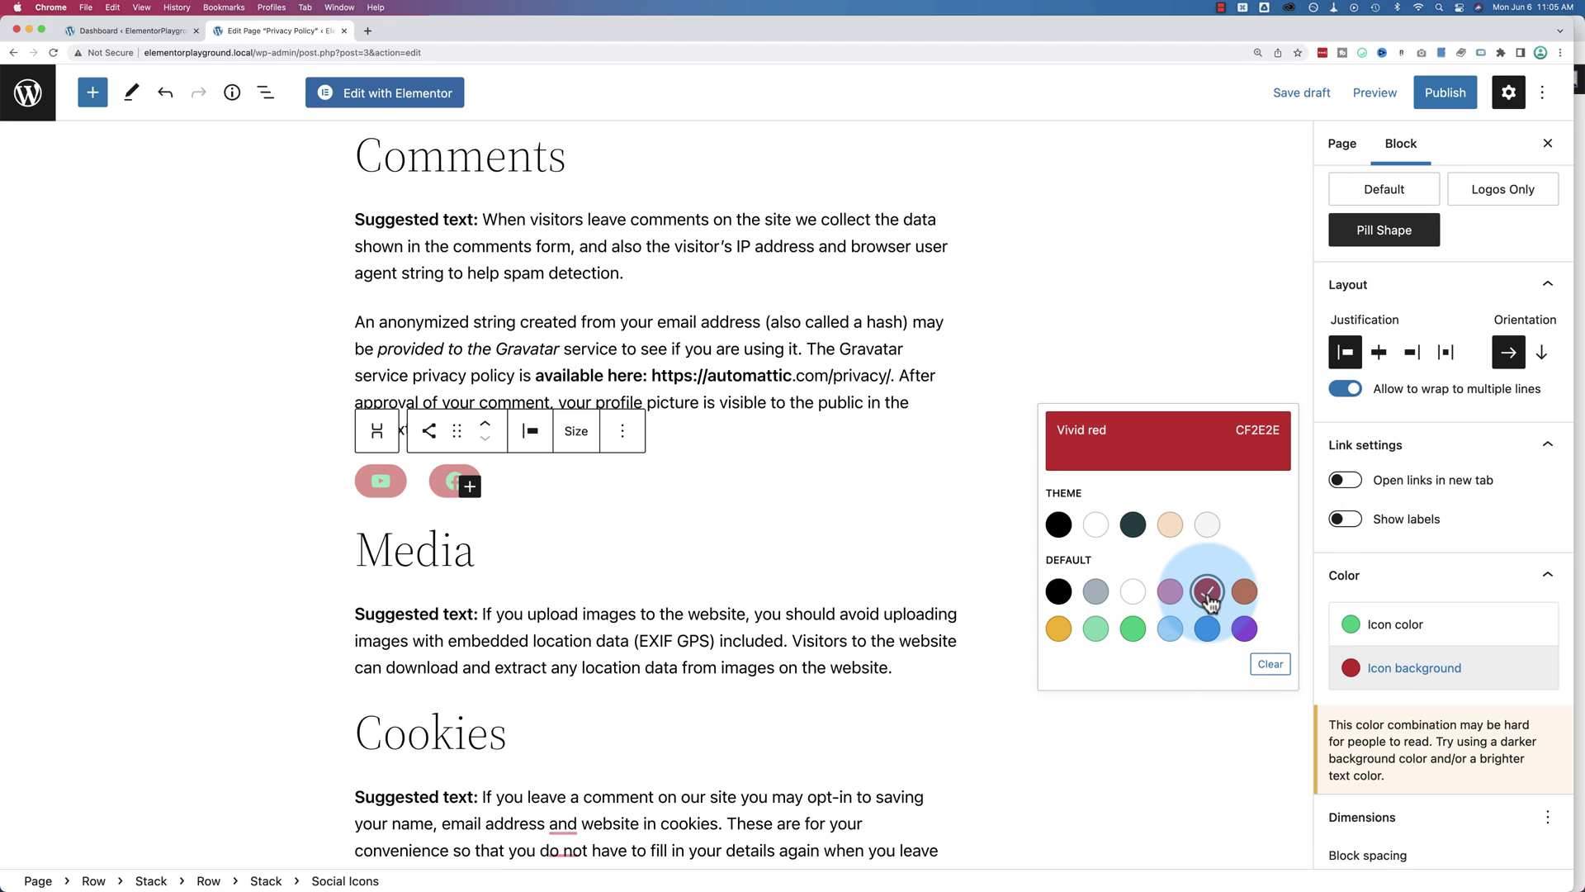
click(1096, 591)
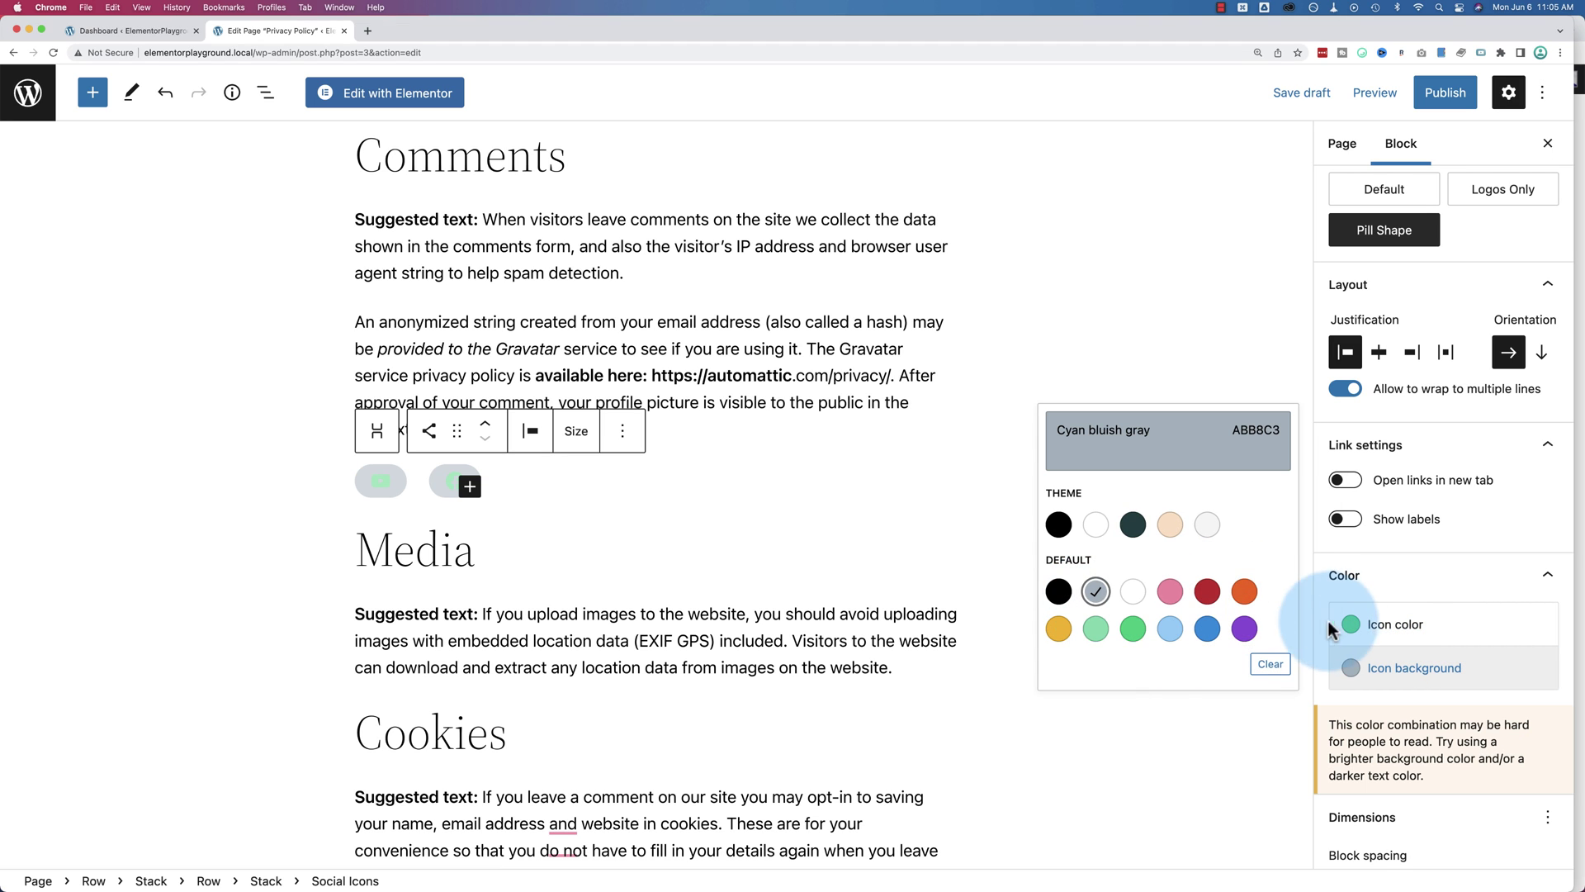
click(1387, 625)
click(1058, 548)
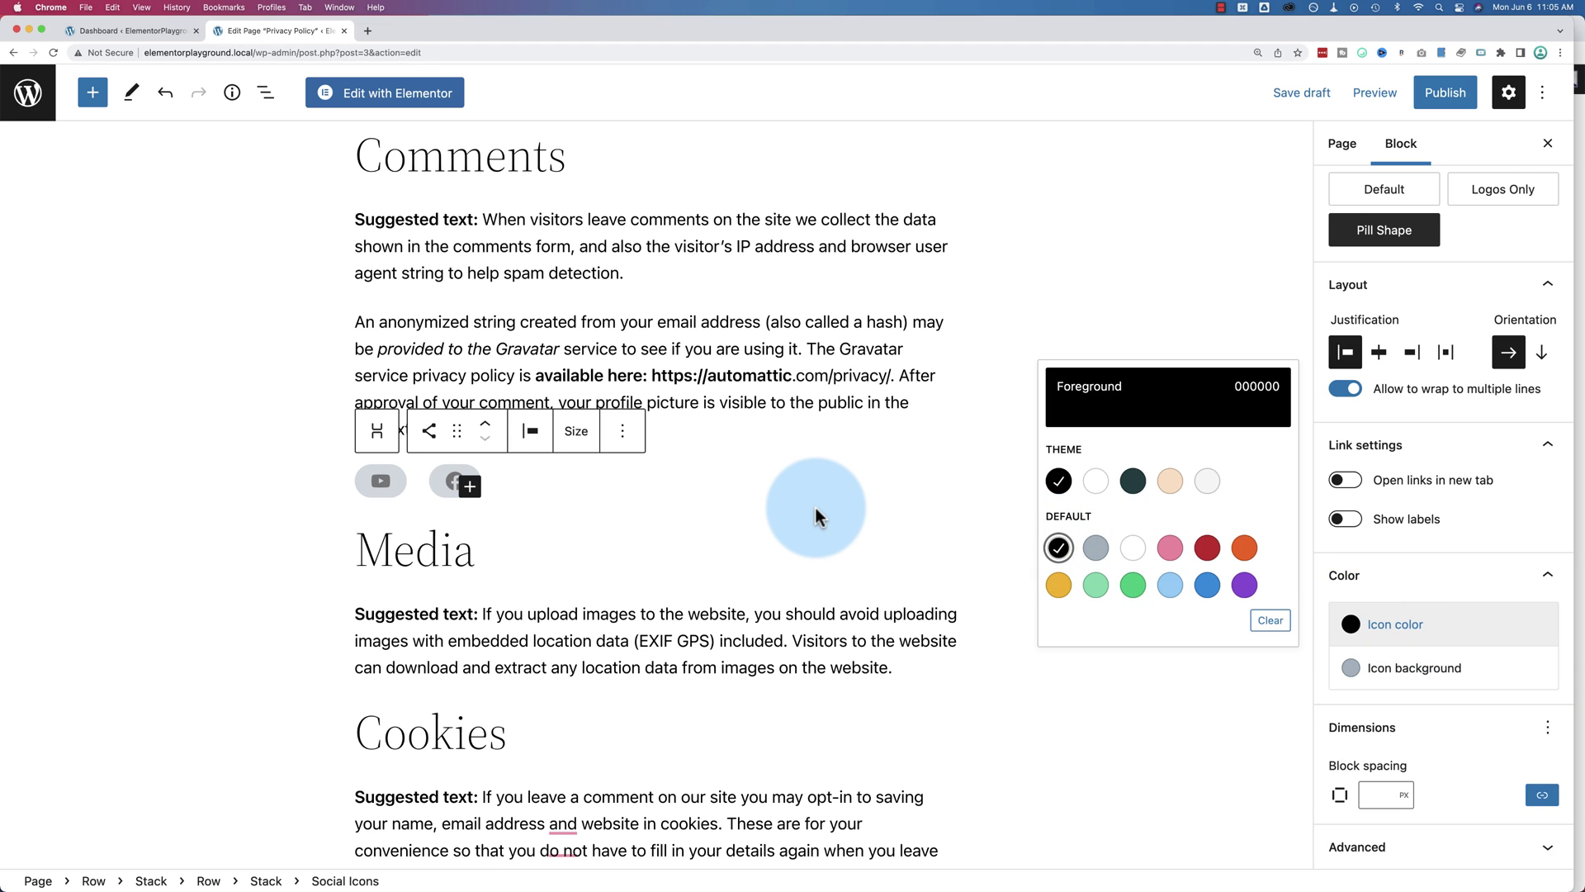
click(655, 522)
Reselect the Social Icons block and apply the Logos Only style.
click(288, 464)
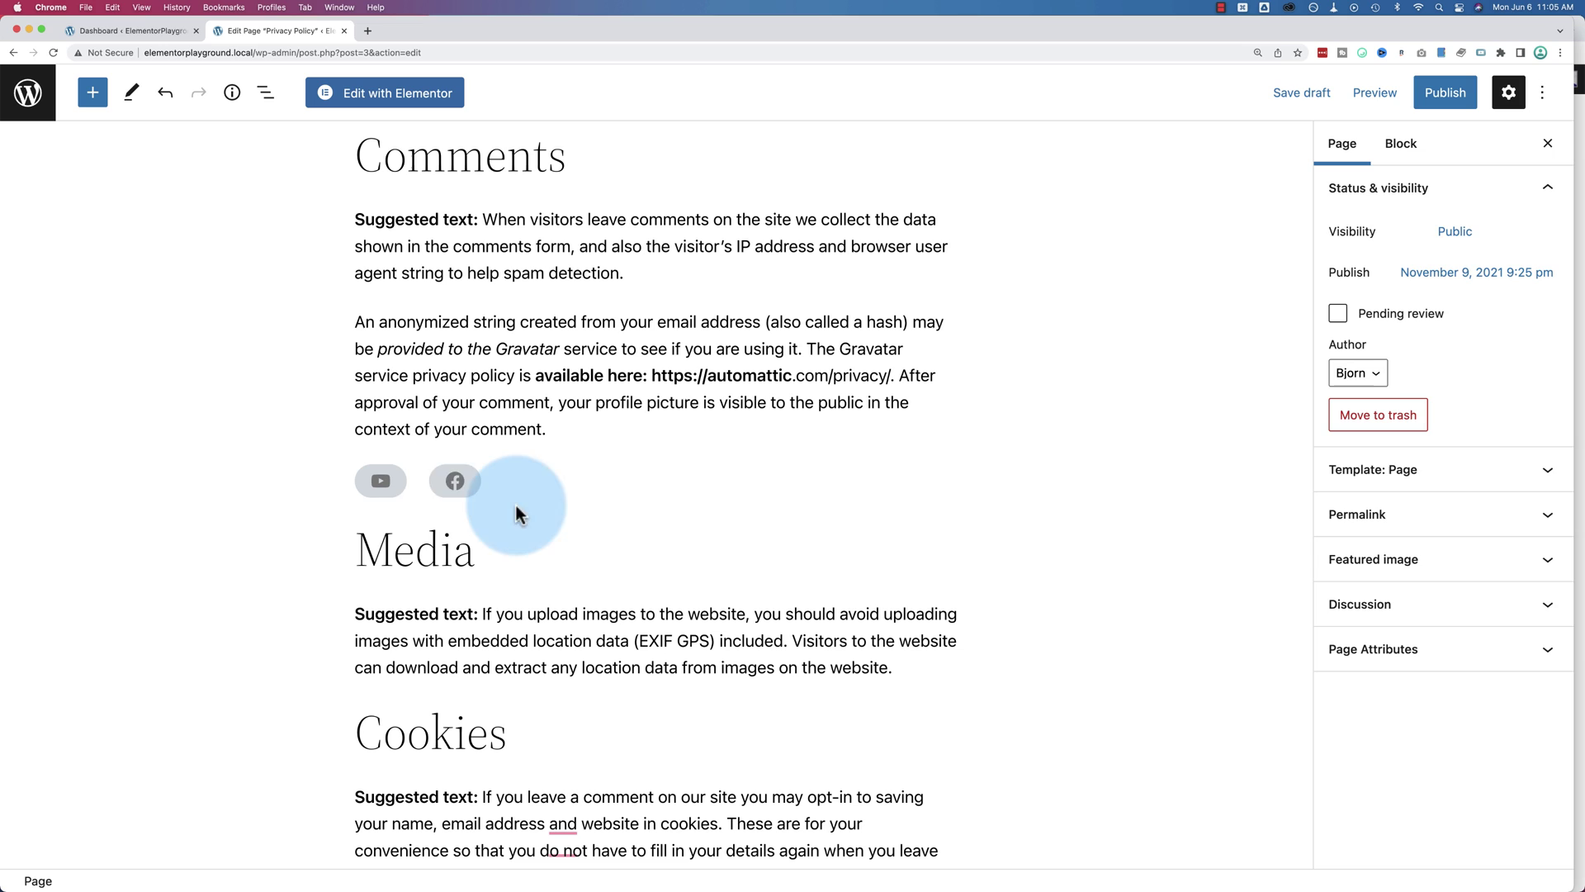
click(430, 494)
click(381, 482)
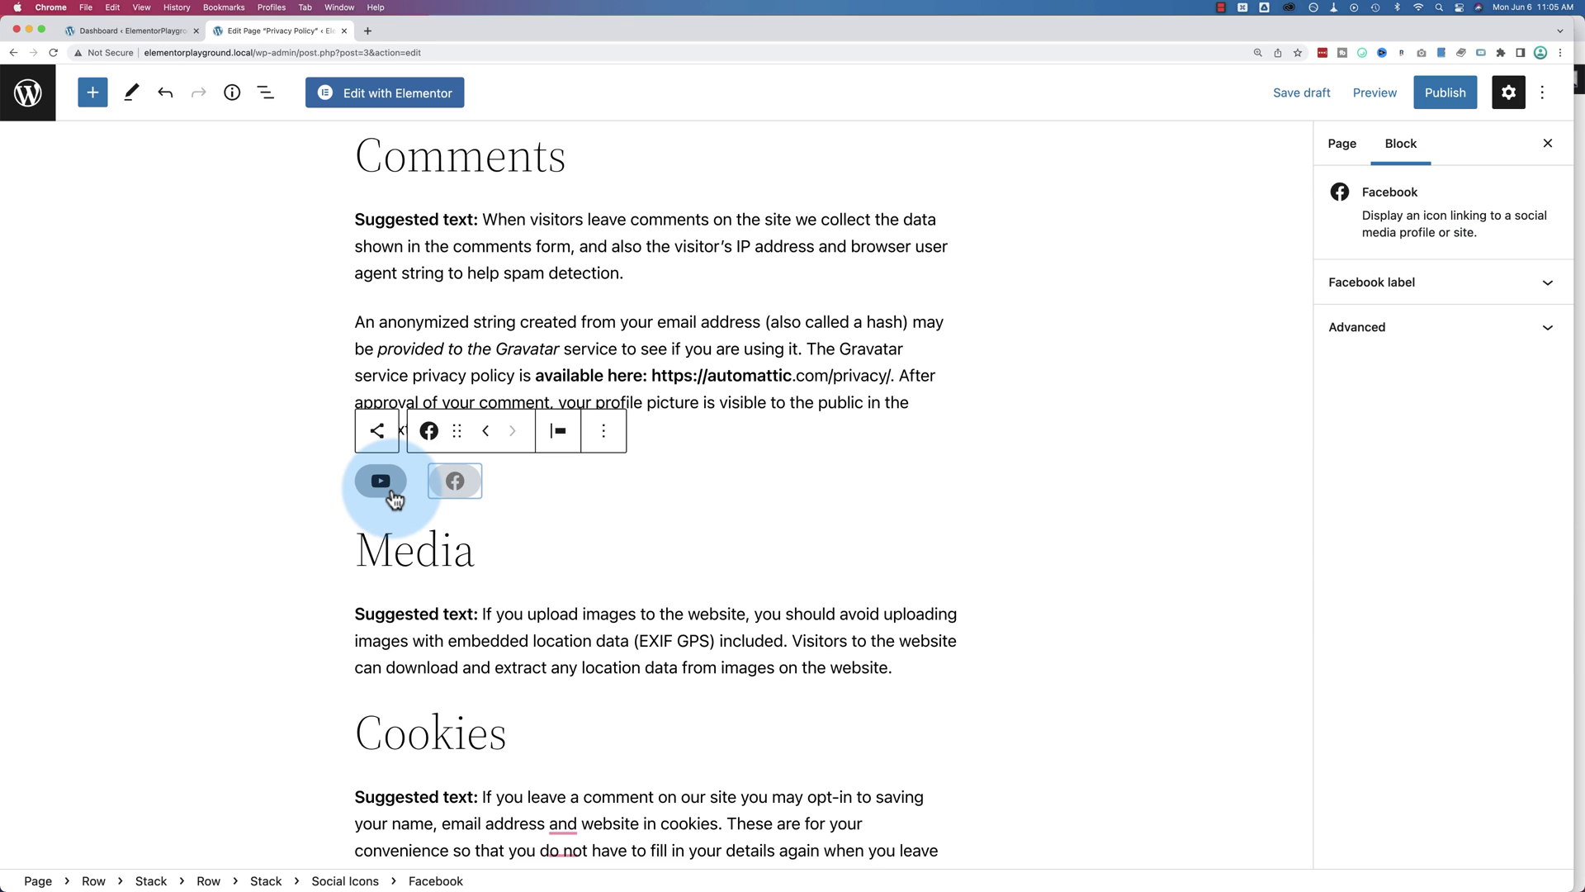
click(382, 430)
click(1483, 335)
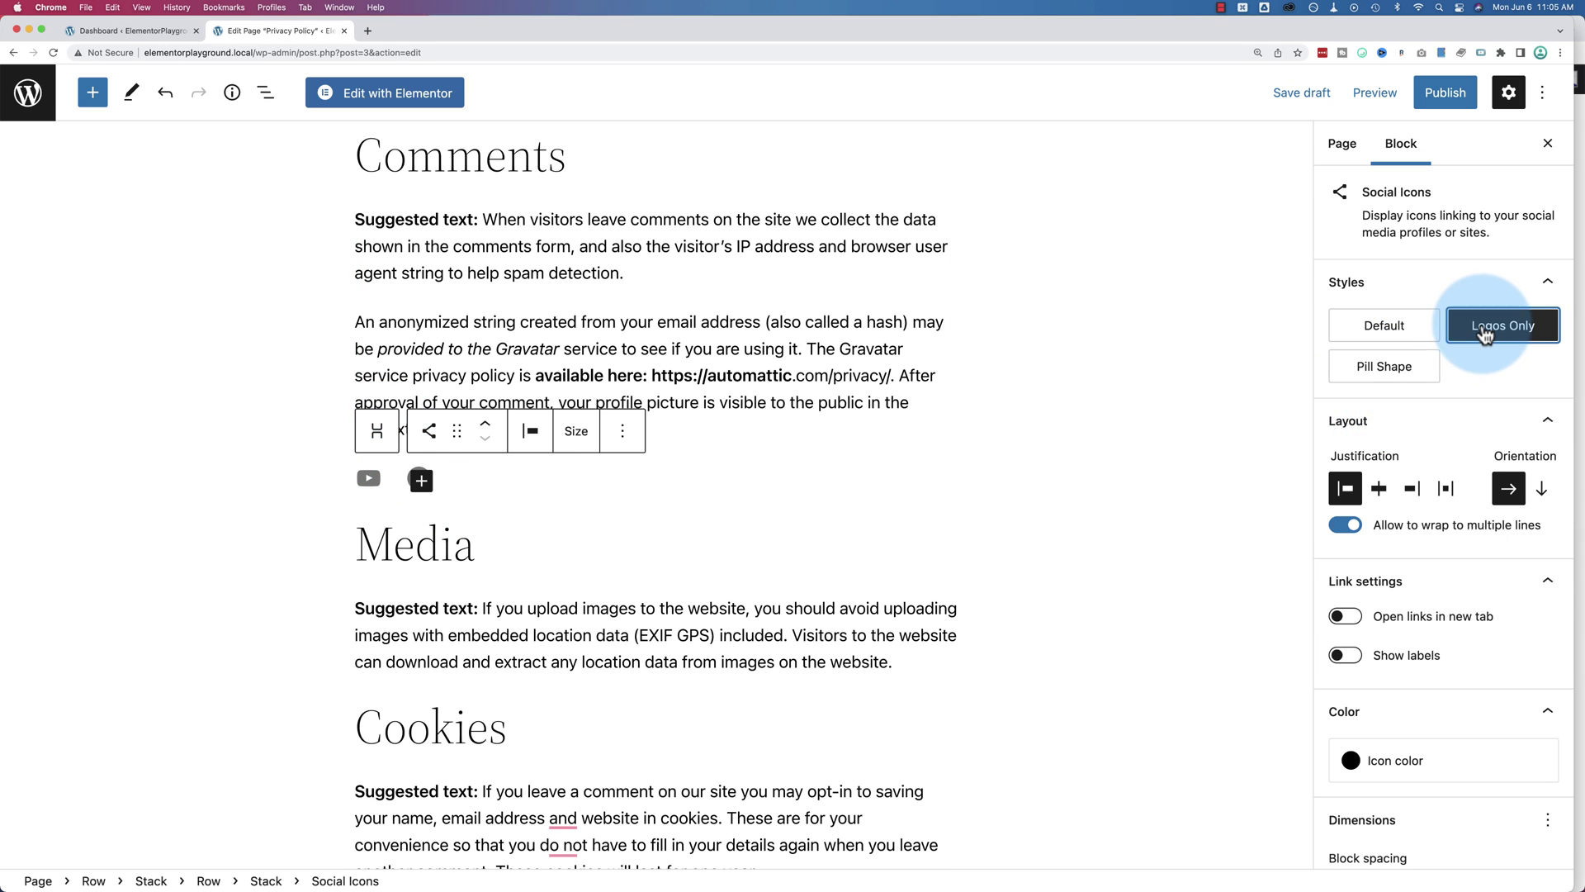
click(910, 509)
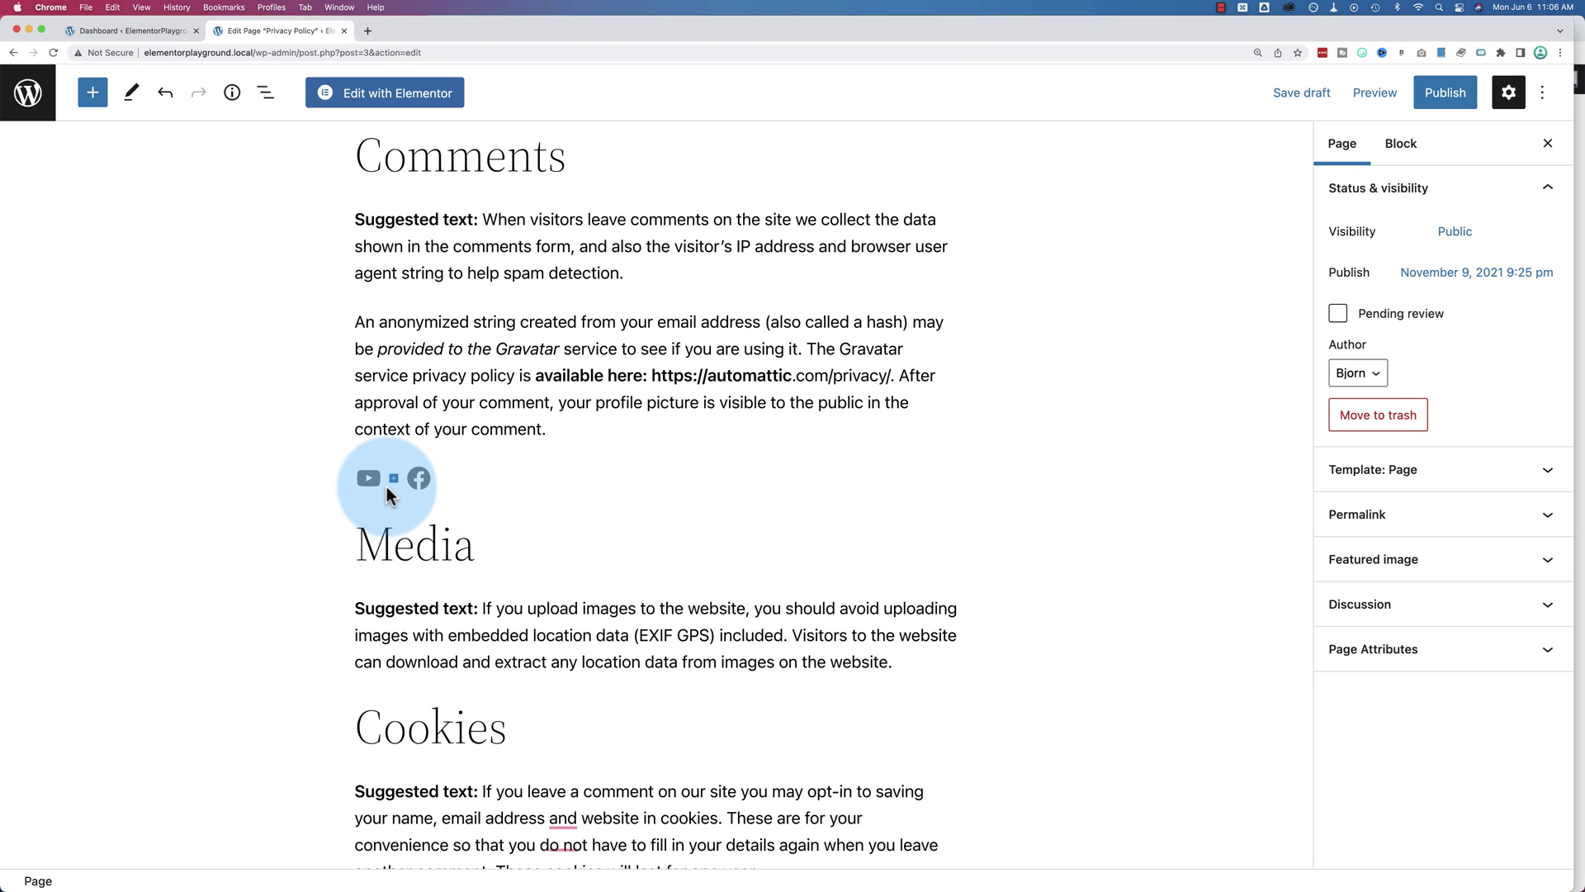
Insert a Tag Cloud block after the anonymized-string paragraph using a 'tag' block search.
click(505, 488)
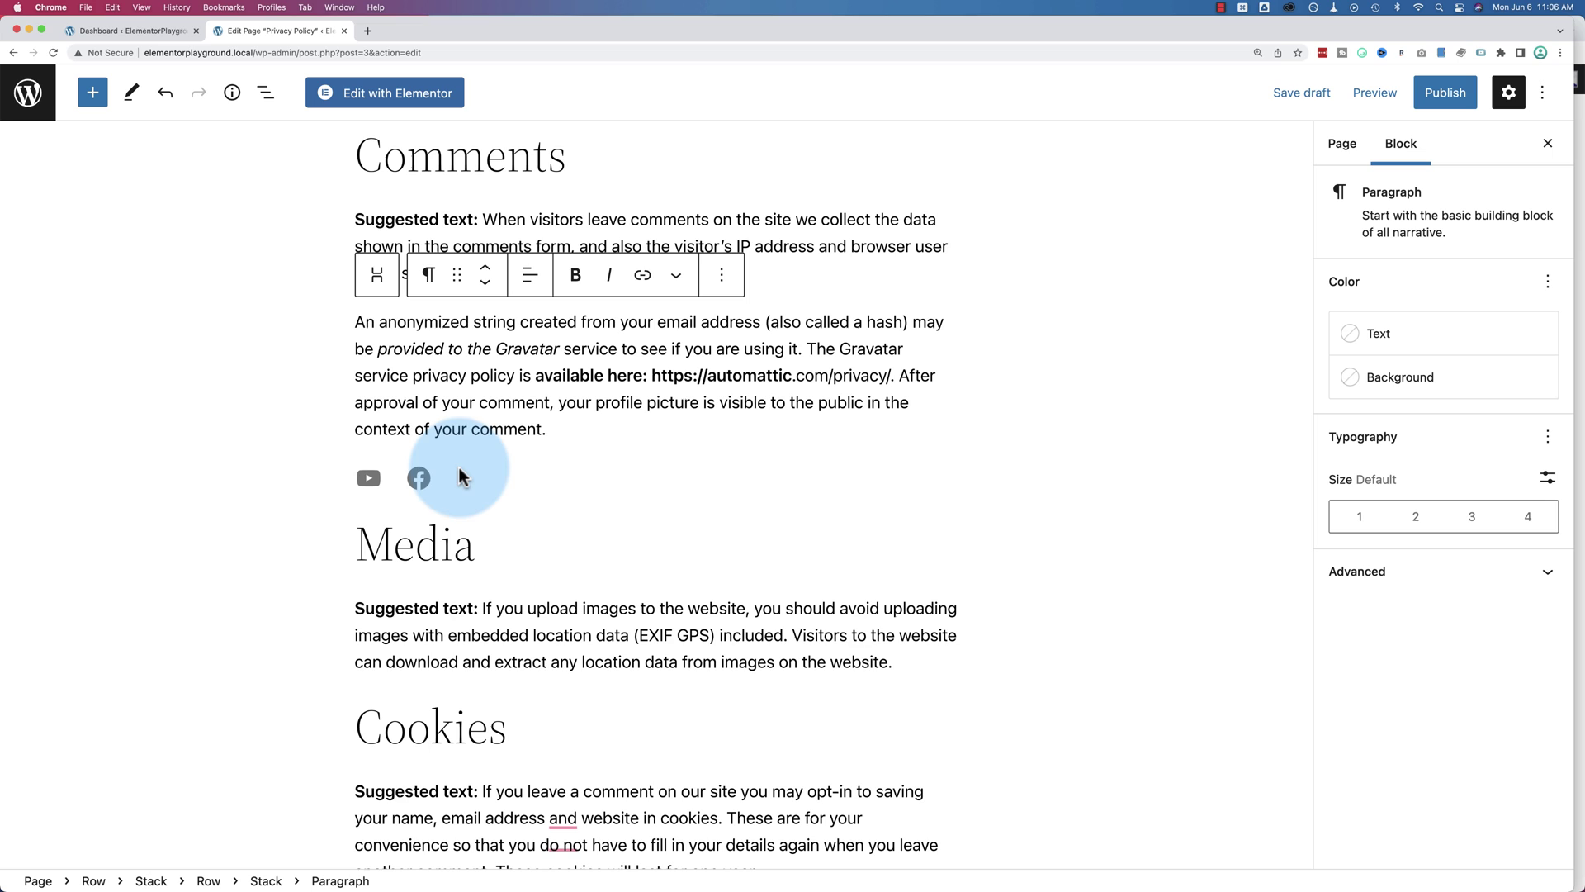
key(Return)
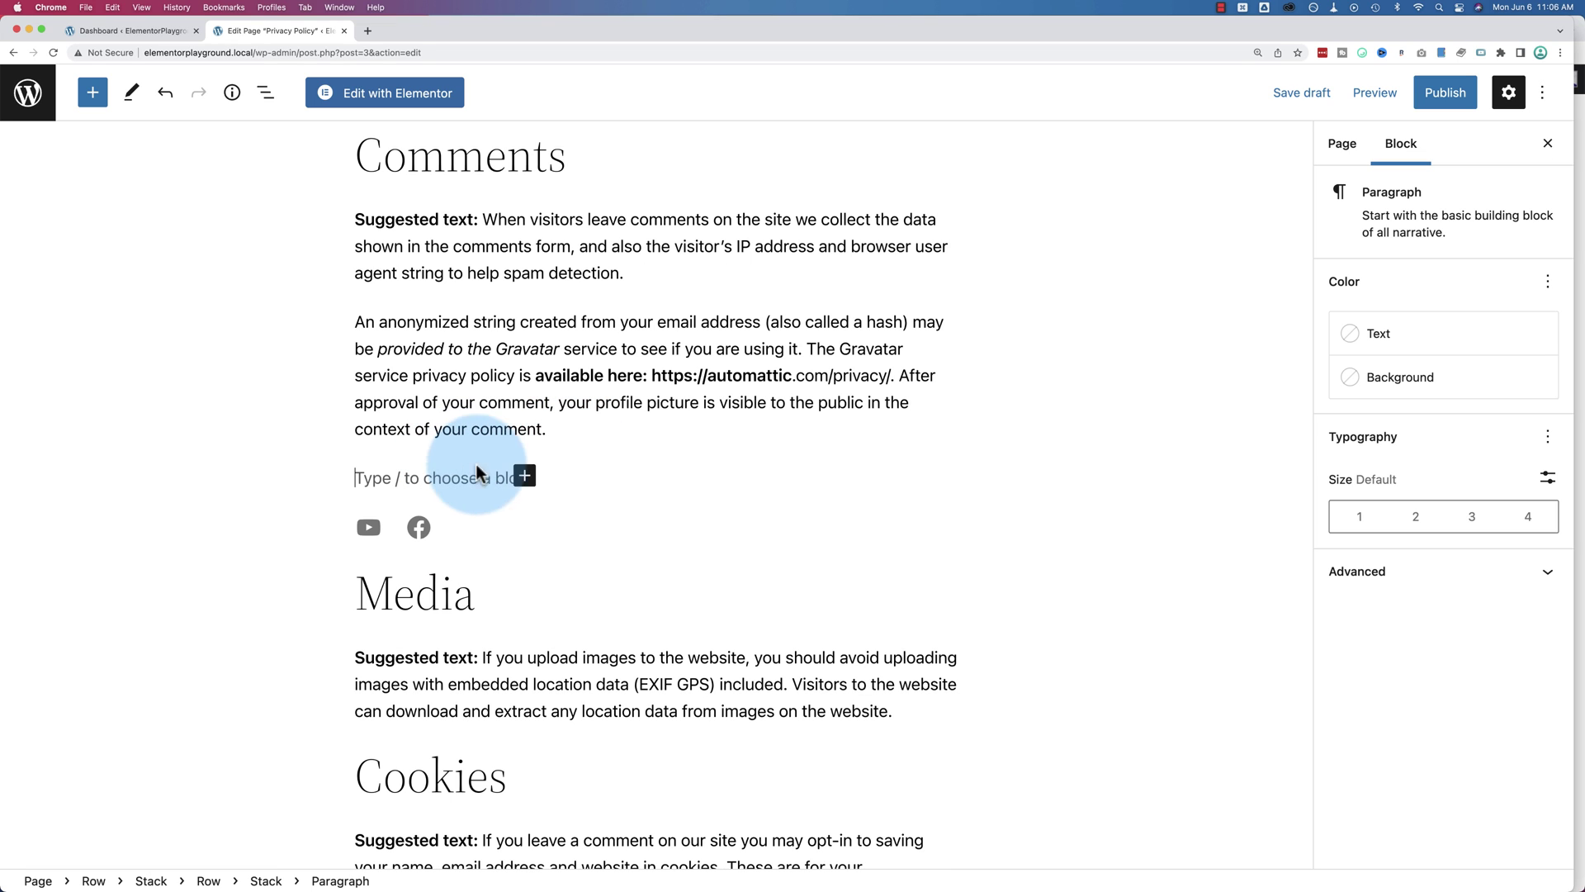
click(524, 477)
text(rt)
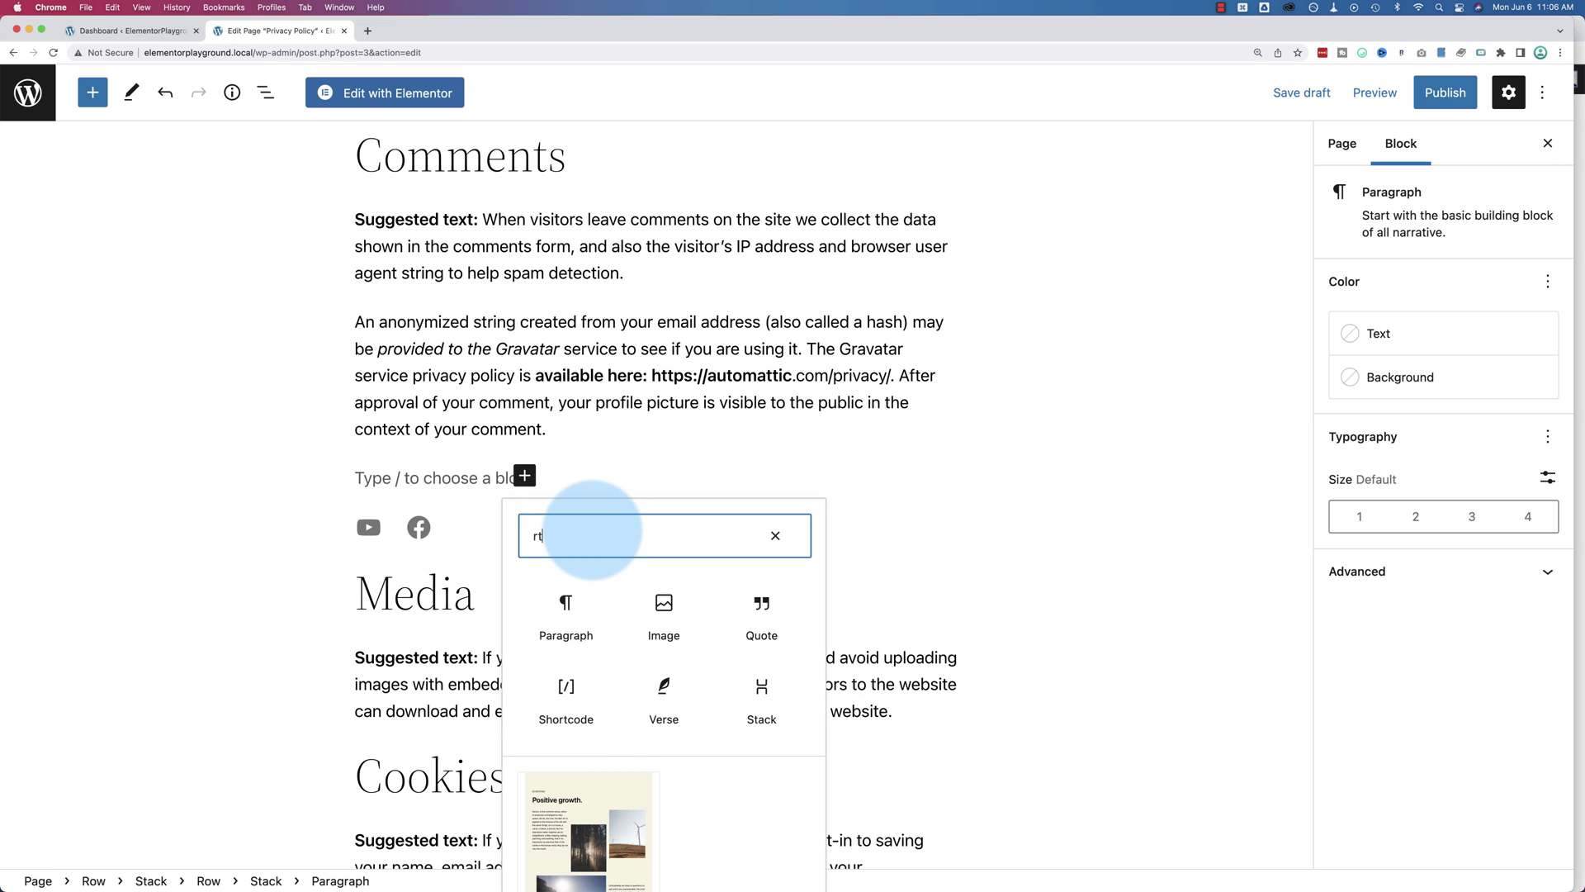
key(BackSpace)
key(BackSpace)
text(tag)
click(564, 624)
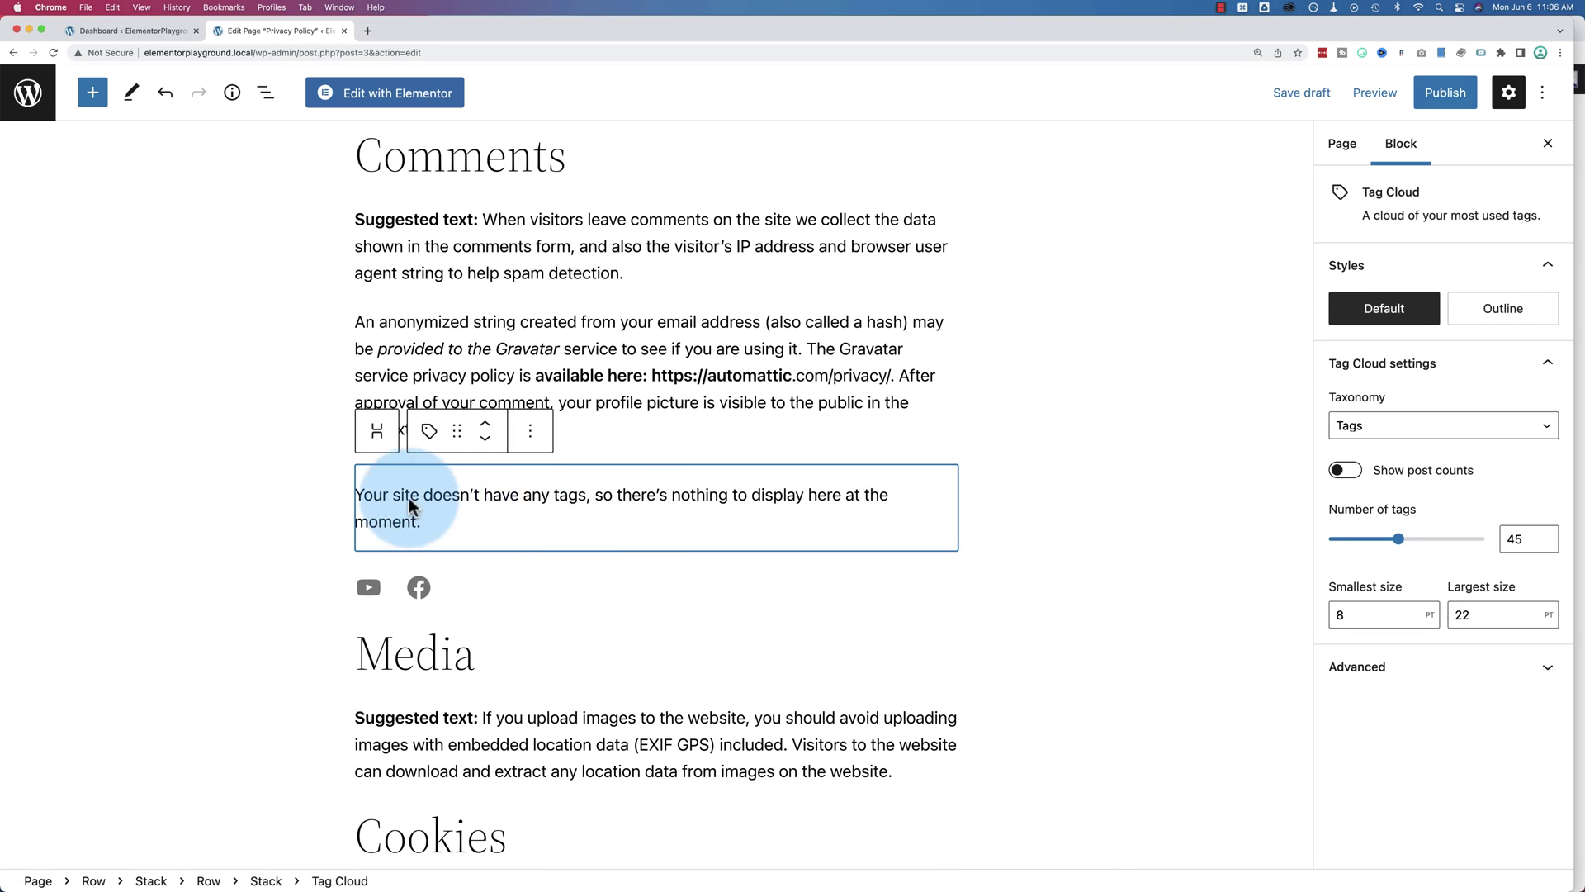
triple_click(409, 498)
click(628, 494)
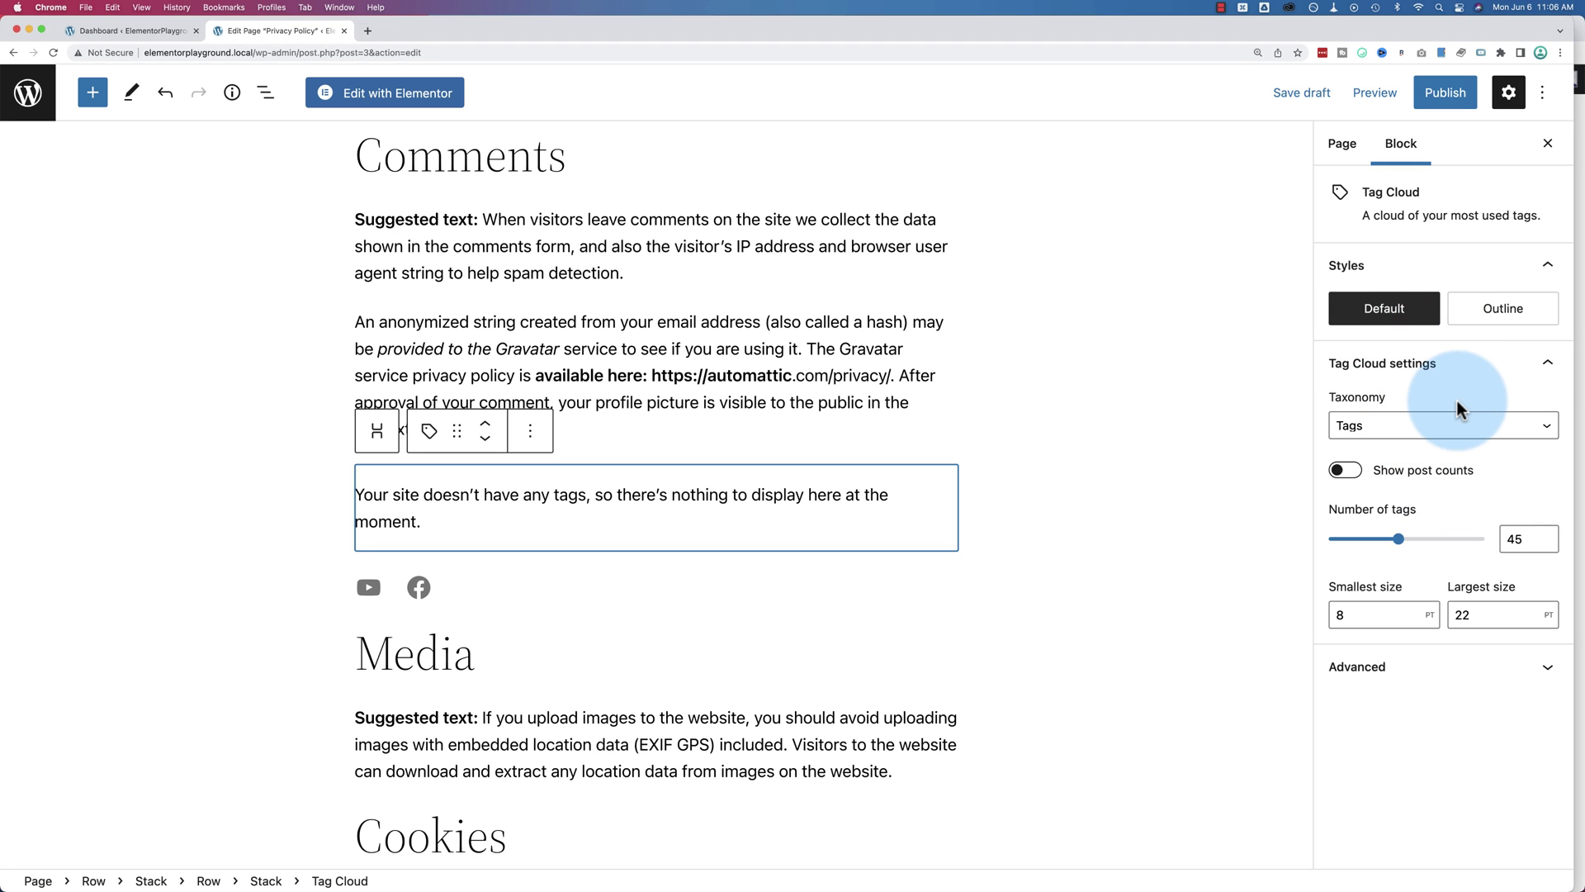
click(693, 348)
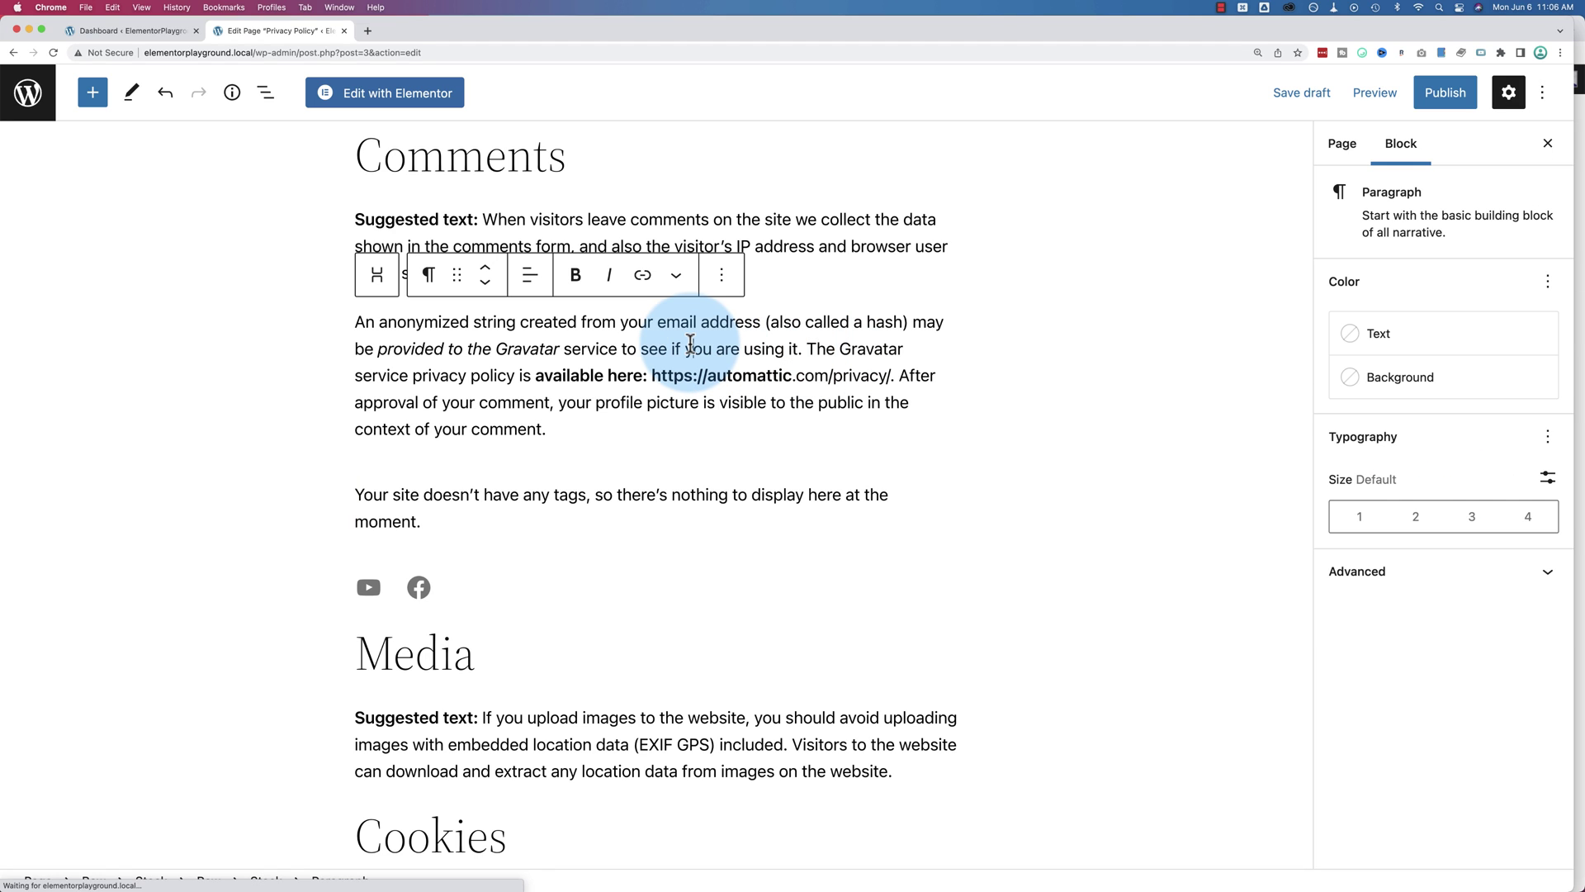
Return to the Dashboard tab and reveal Appearance's Themes, Editor and Customize links.
click(69, 34)
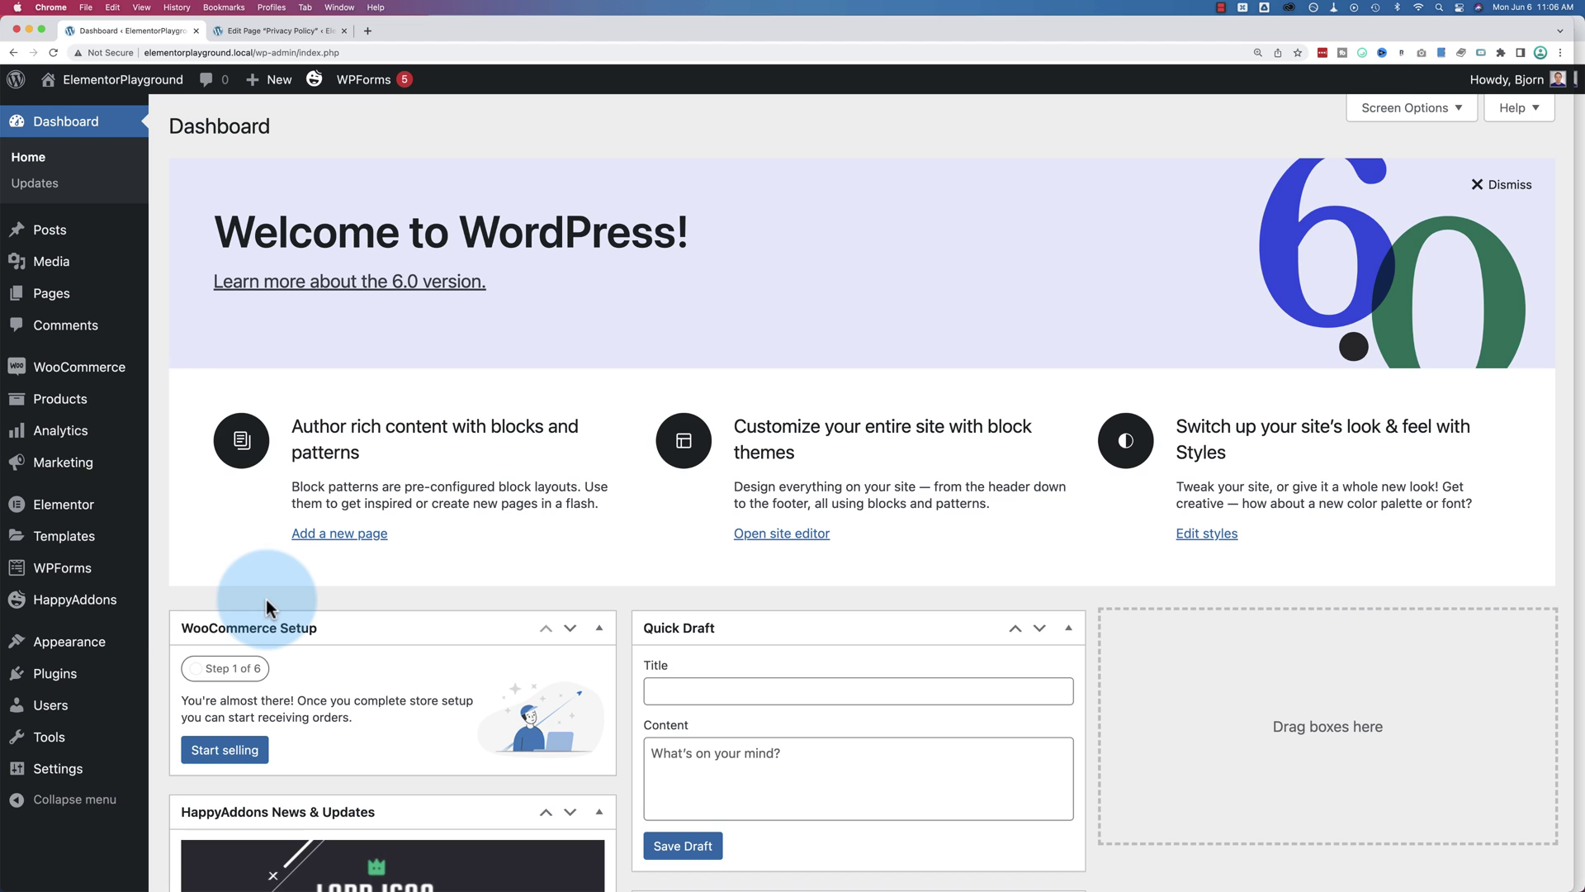
scroll(163, 605, down, 2)
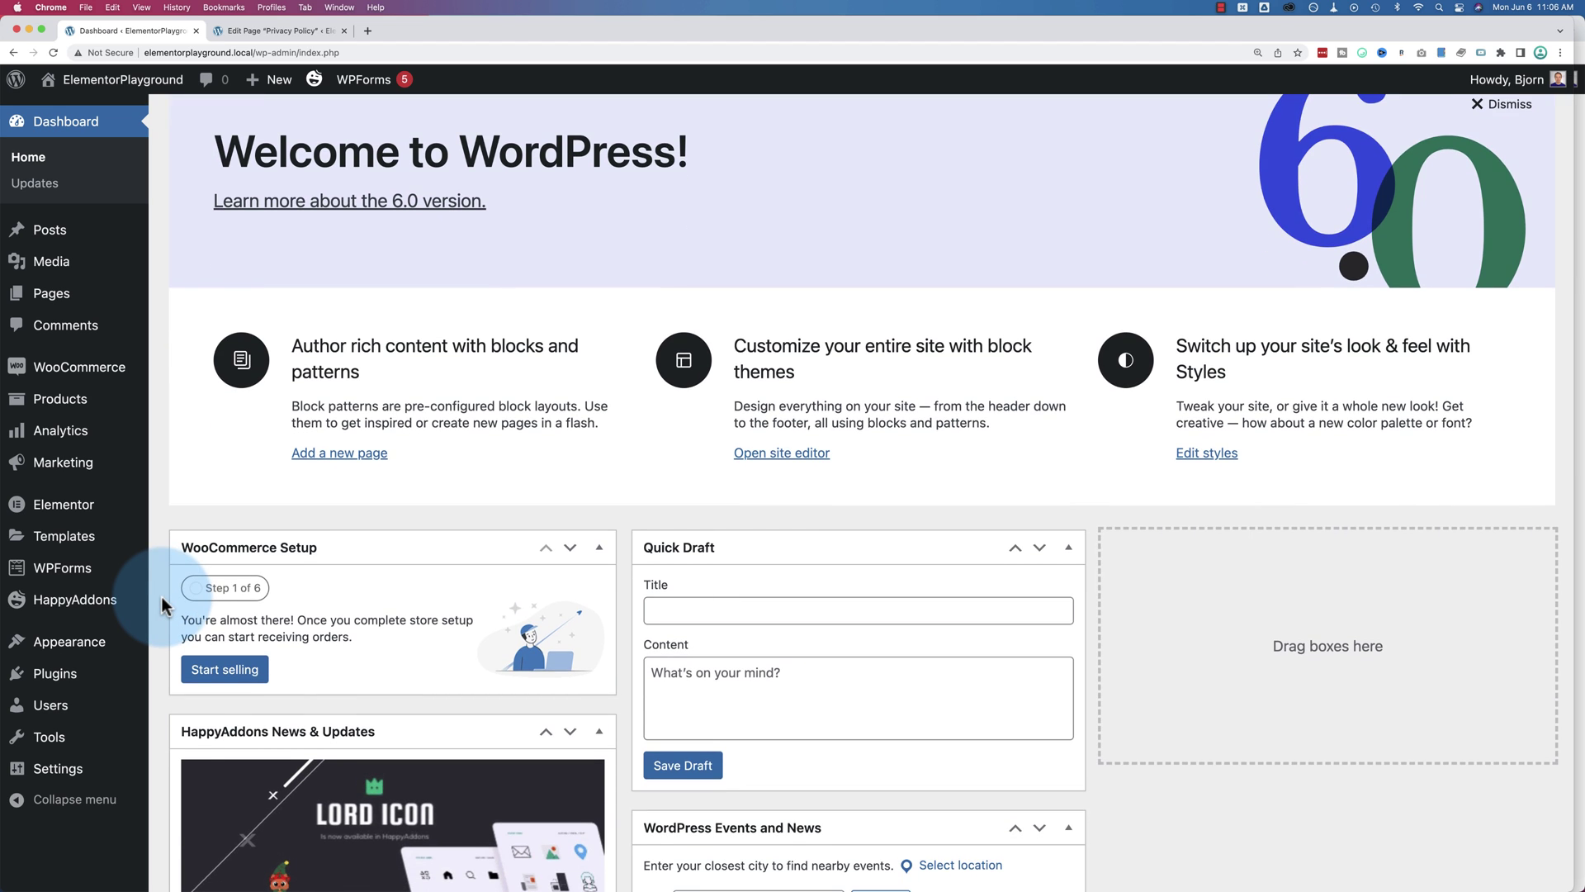
mouse_move(71, 644)
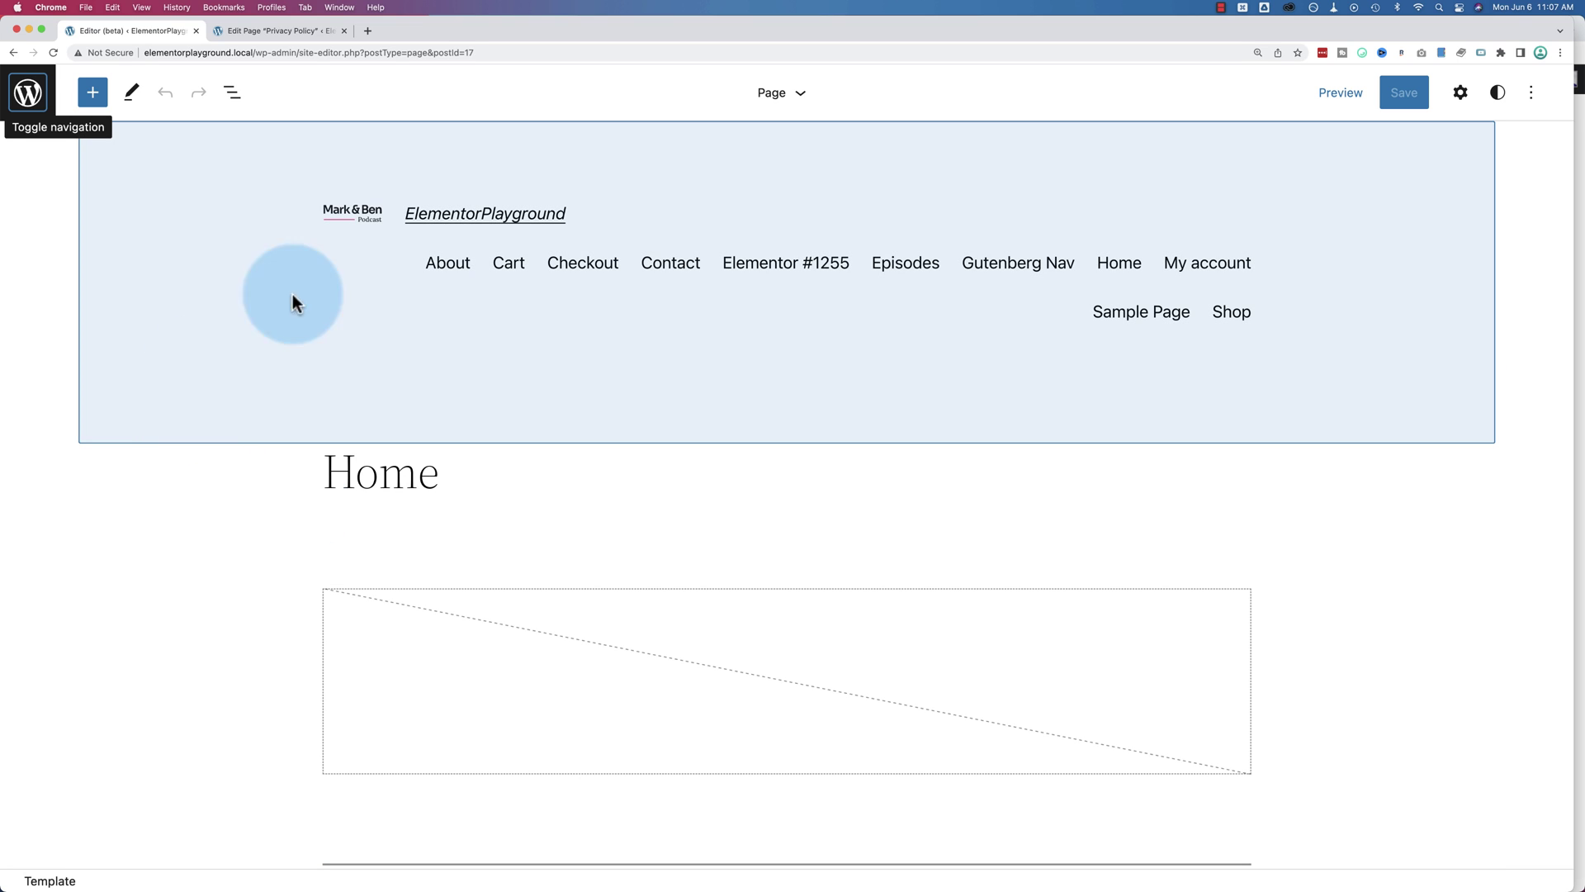
Scroll down the Home template to the comments notice and site footer.
scroll(418, 301, down, 5)
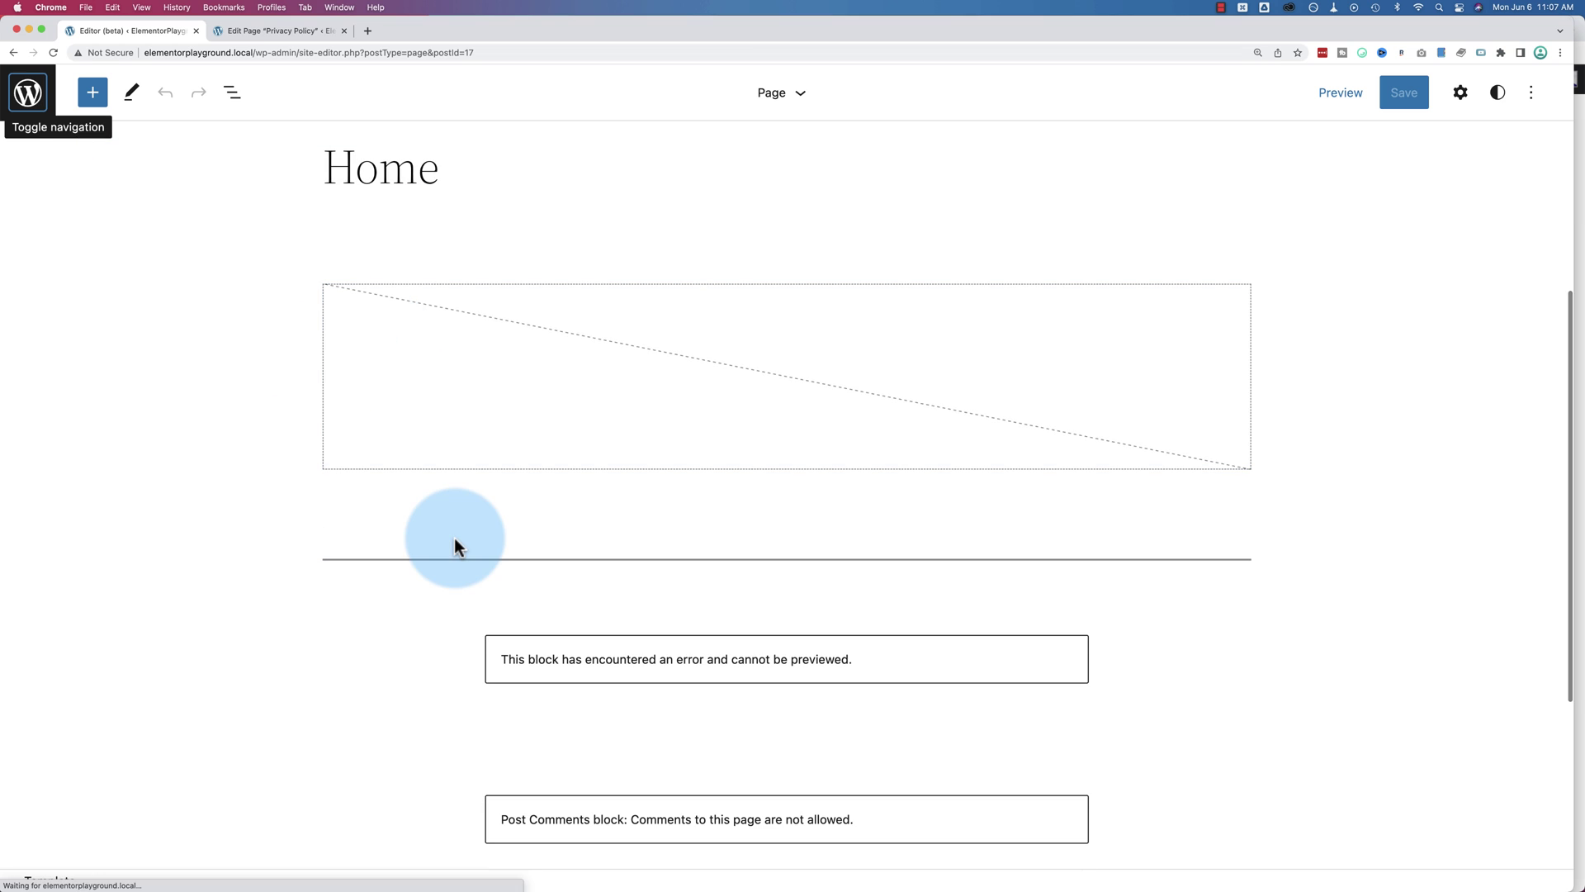
mouse_move(454, 547)
scroll(388, 797, down, 4)
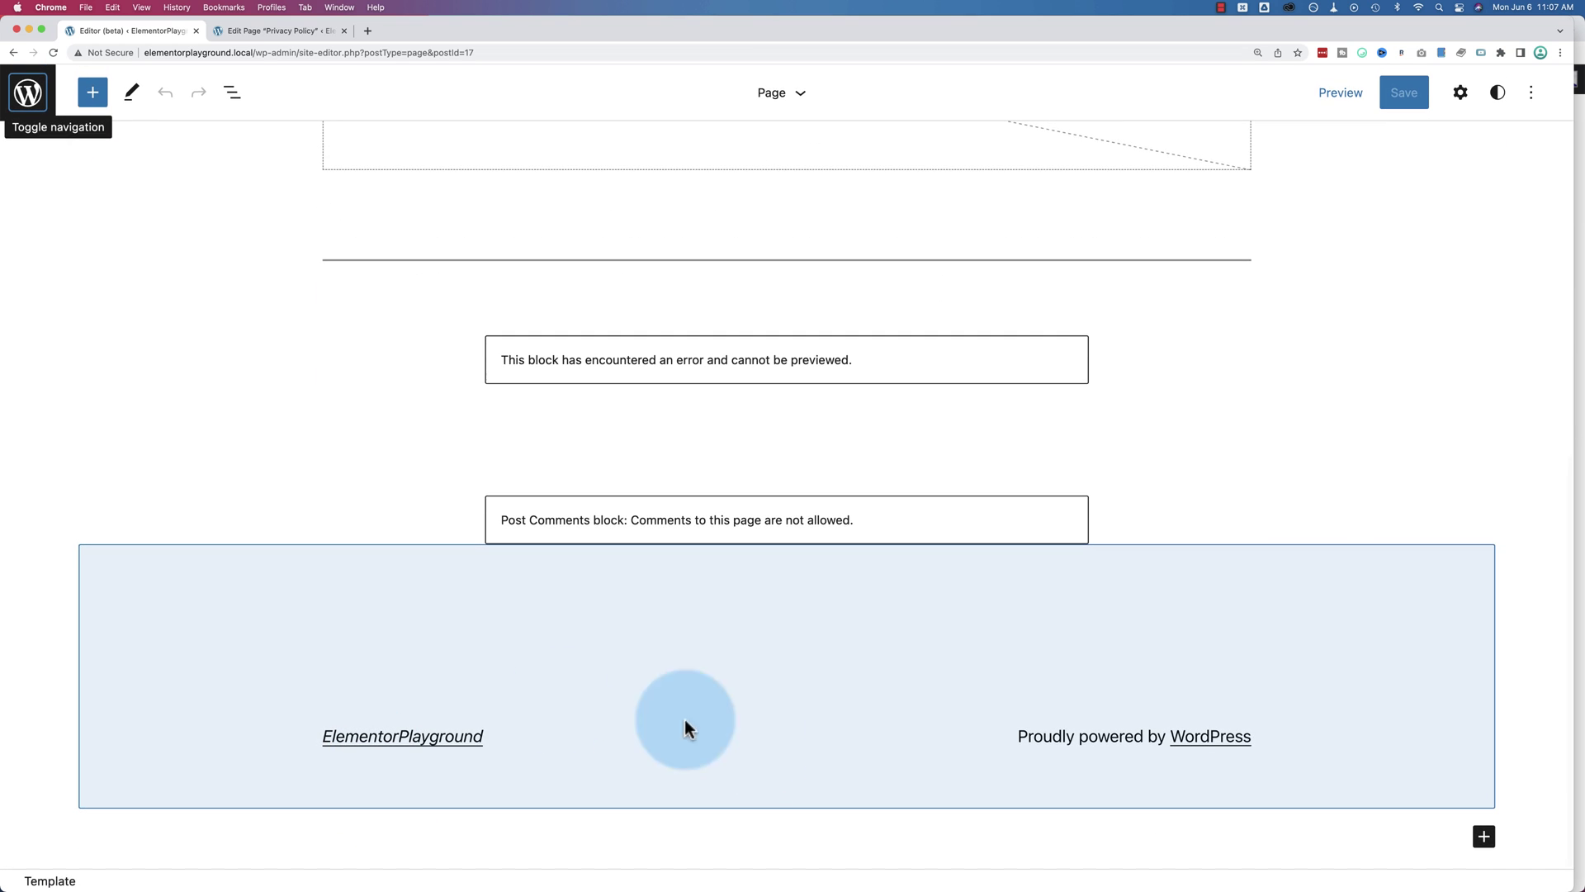
Go to the Templates list from the navigation and bring up the Add New template-type choices.
click(28, 96)
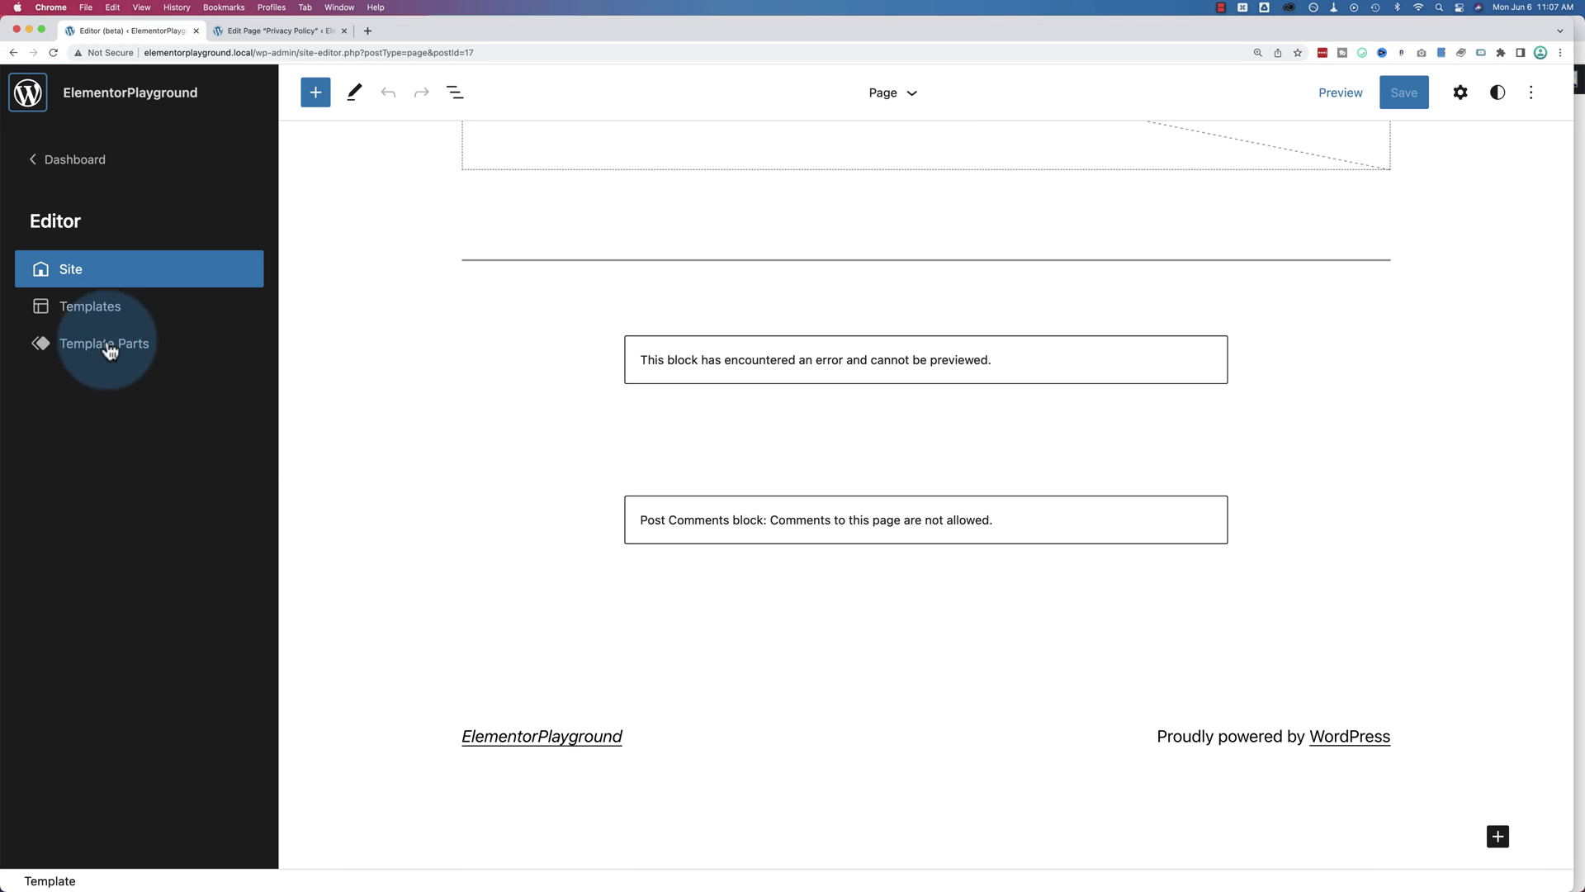
click(74, 314)
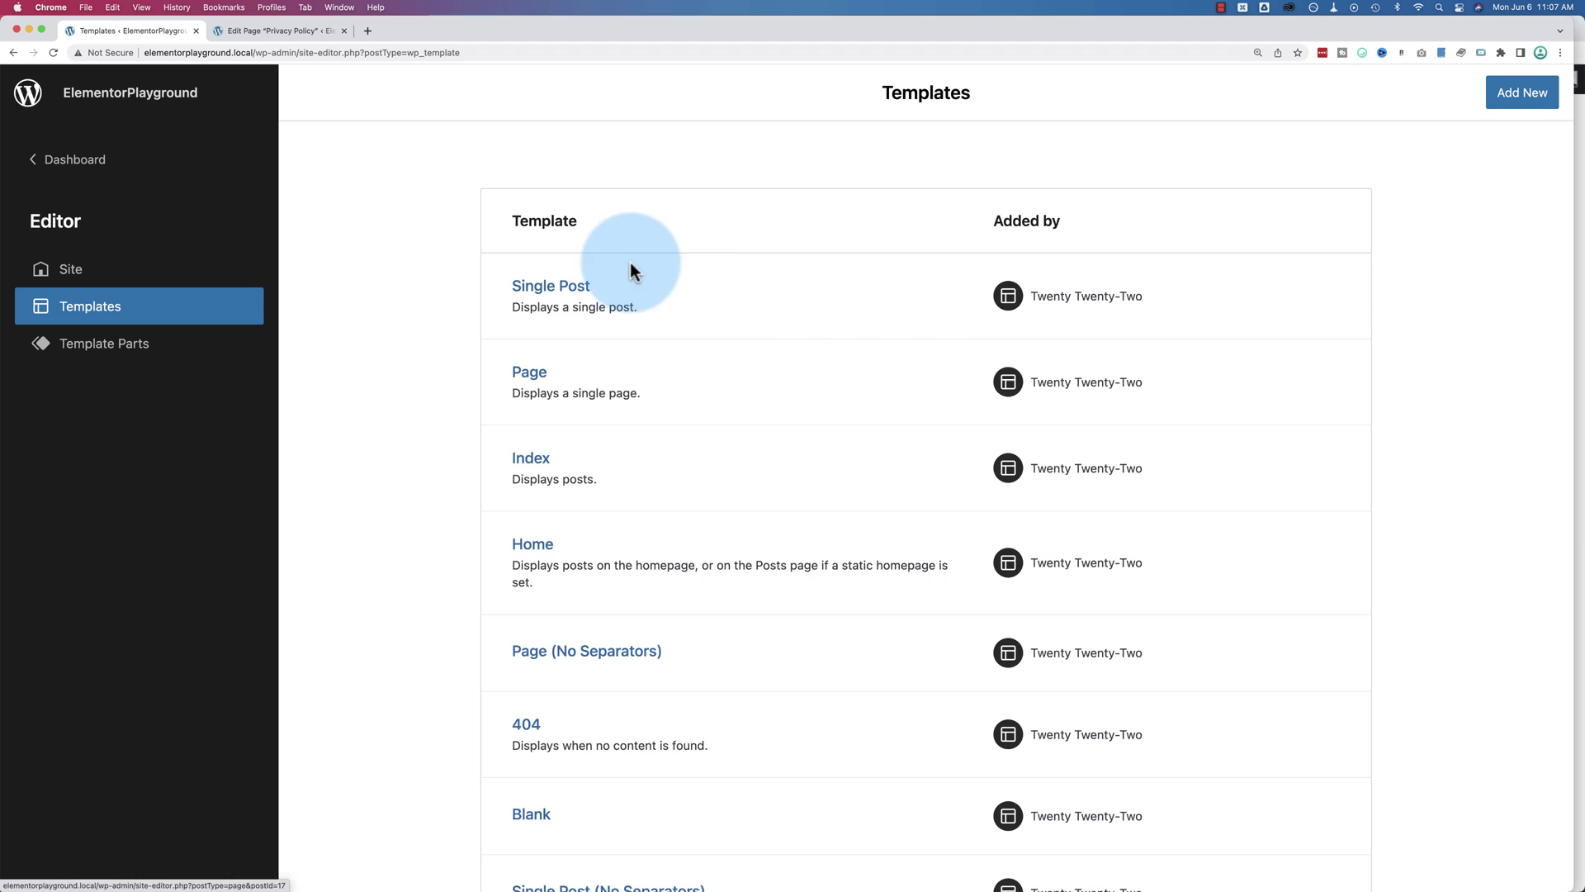
scroll(725, 302, down, 8)
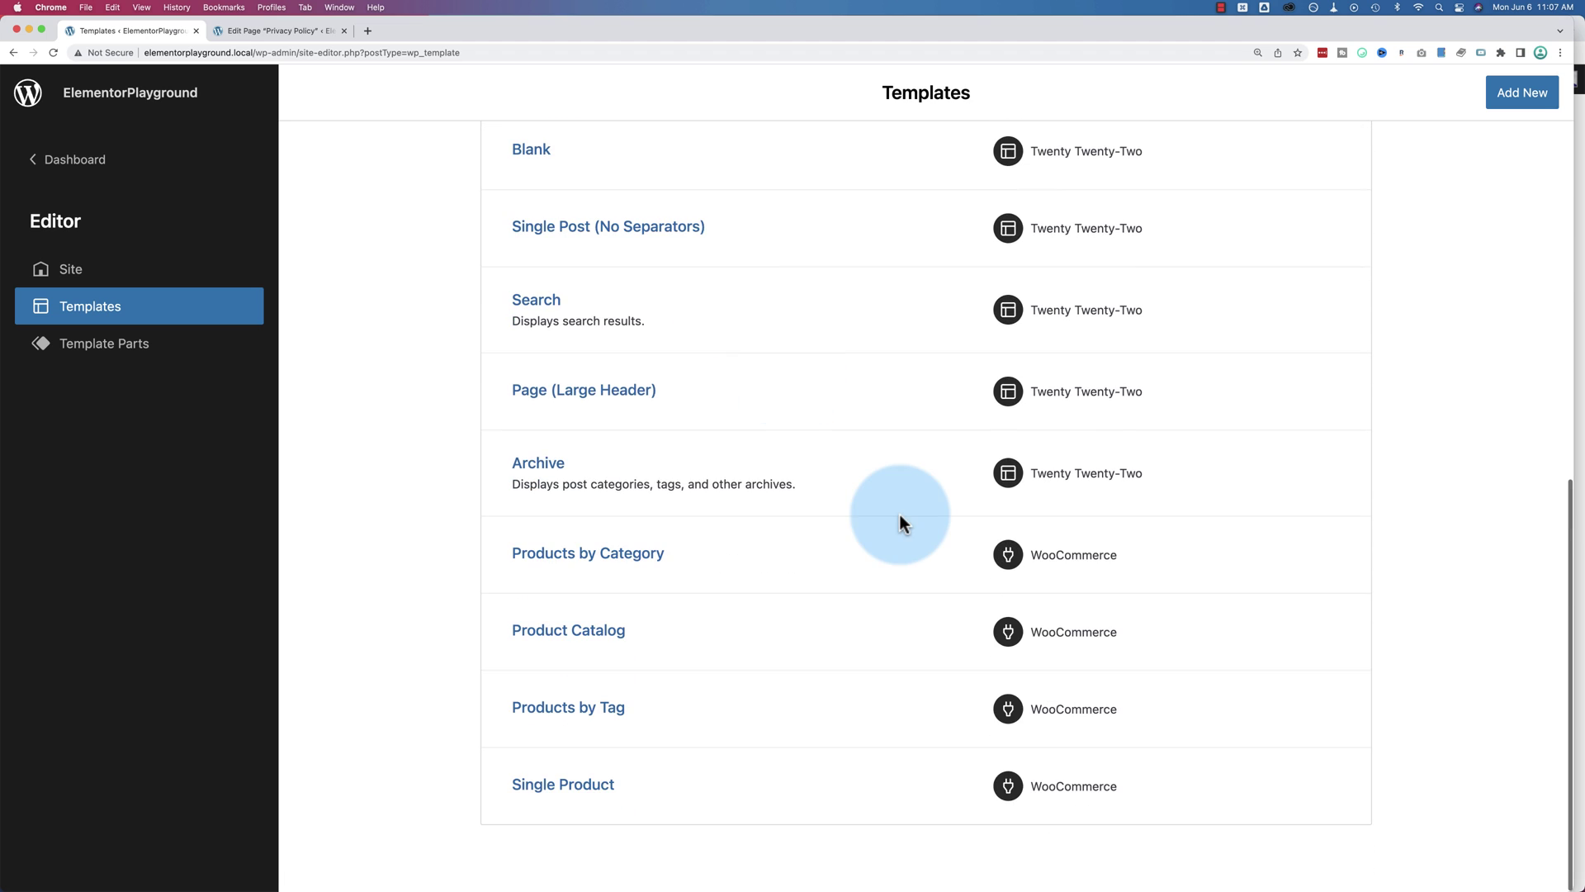
scroll(900, 522, up, 8)
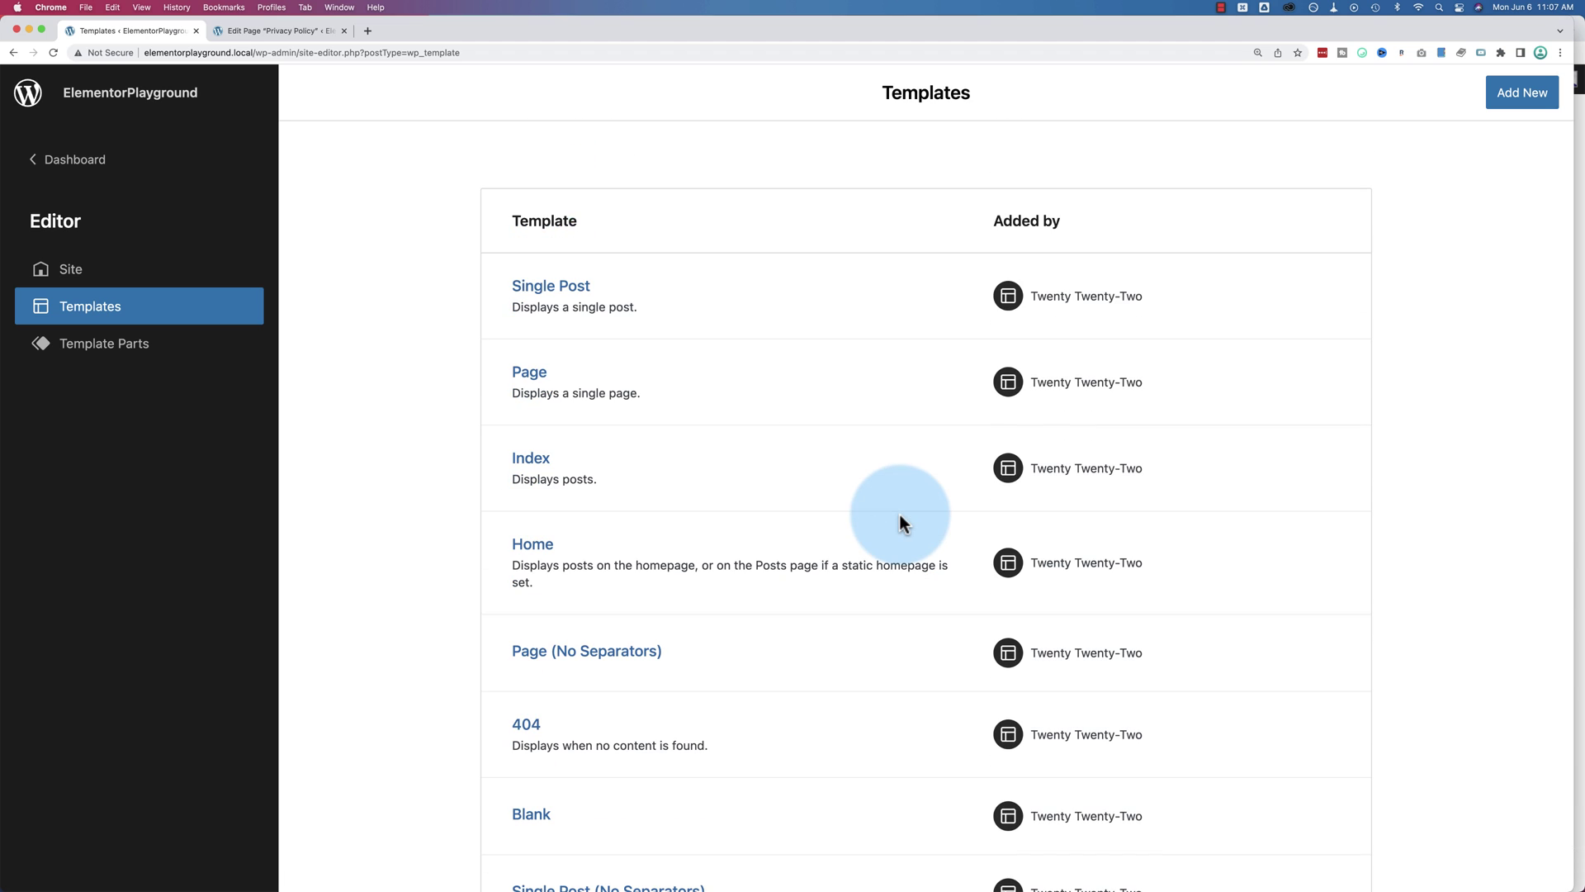
click(1535, 98)
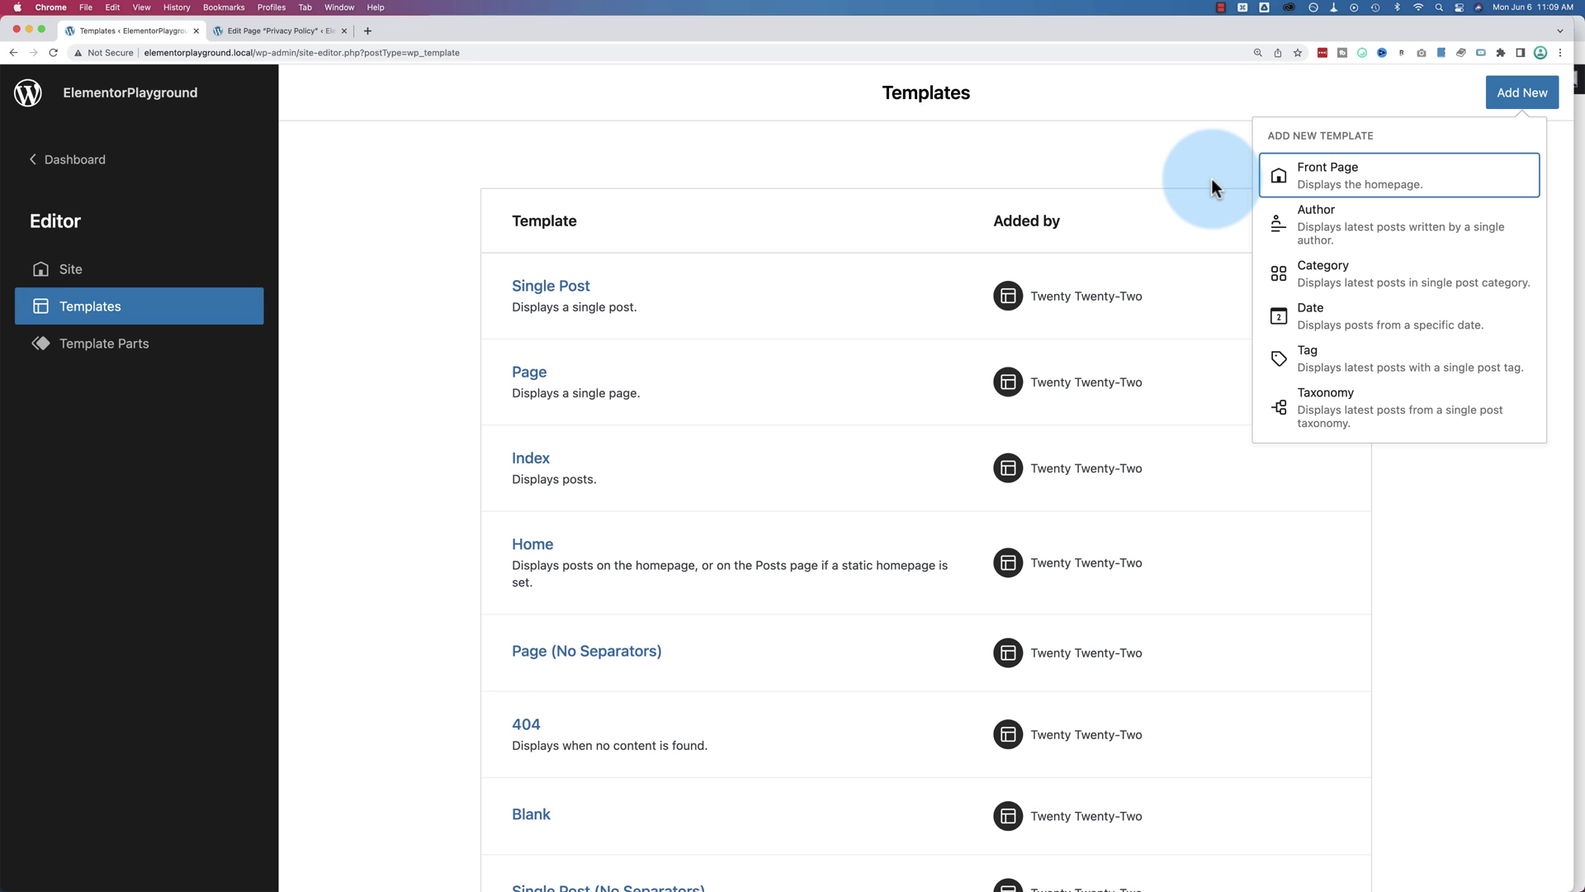
click(1211, 178)
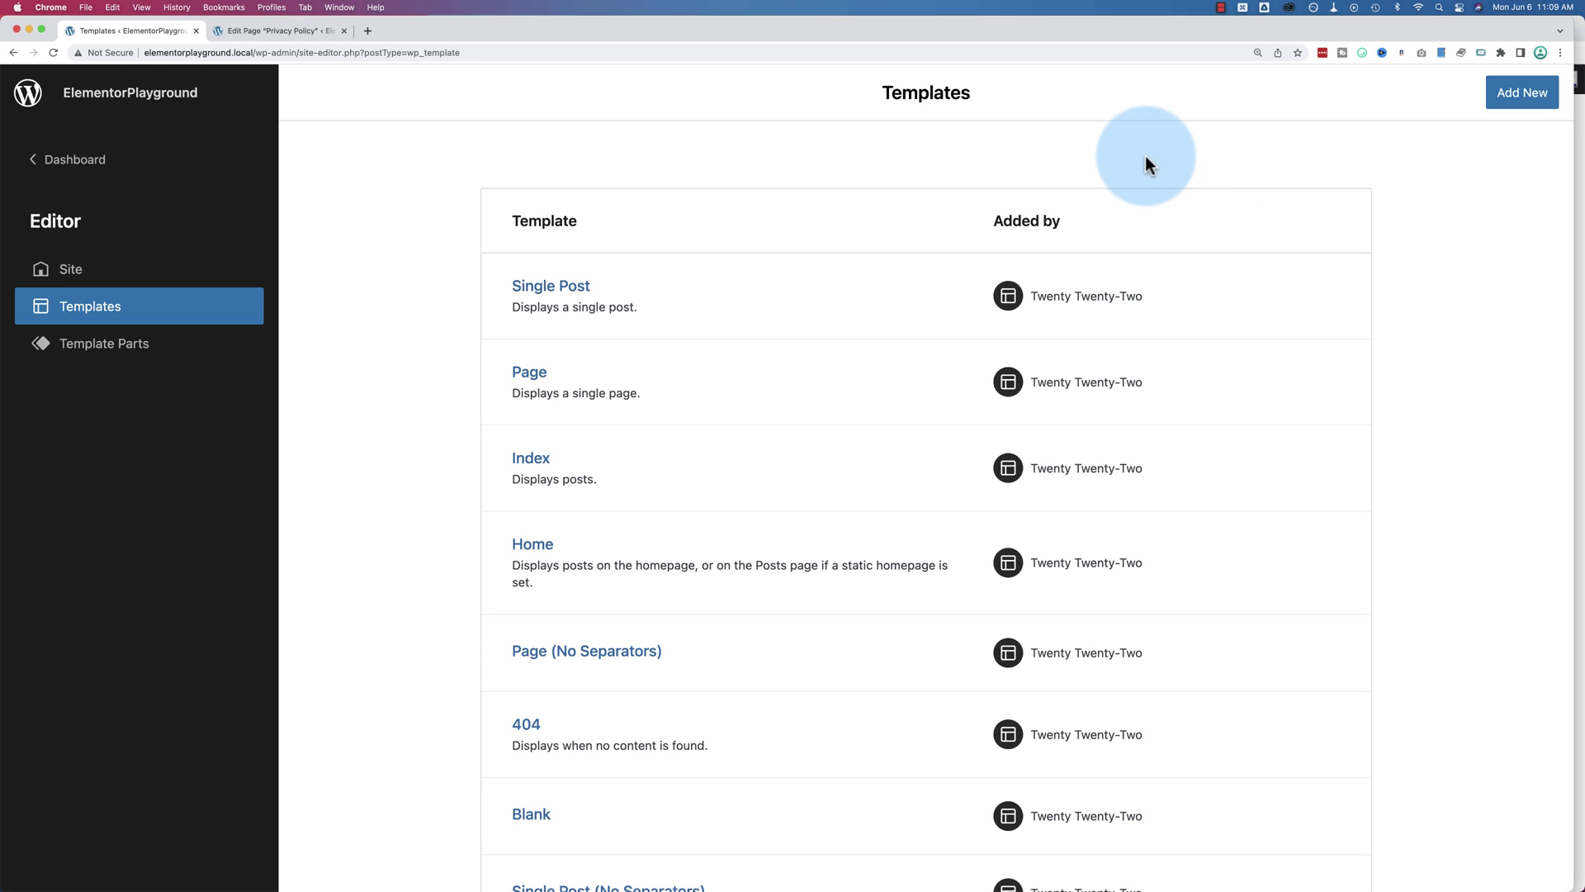
click(538, 285)
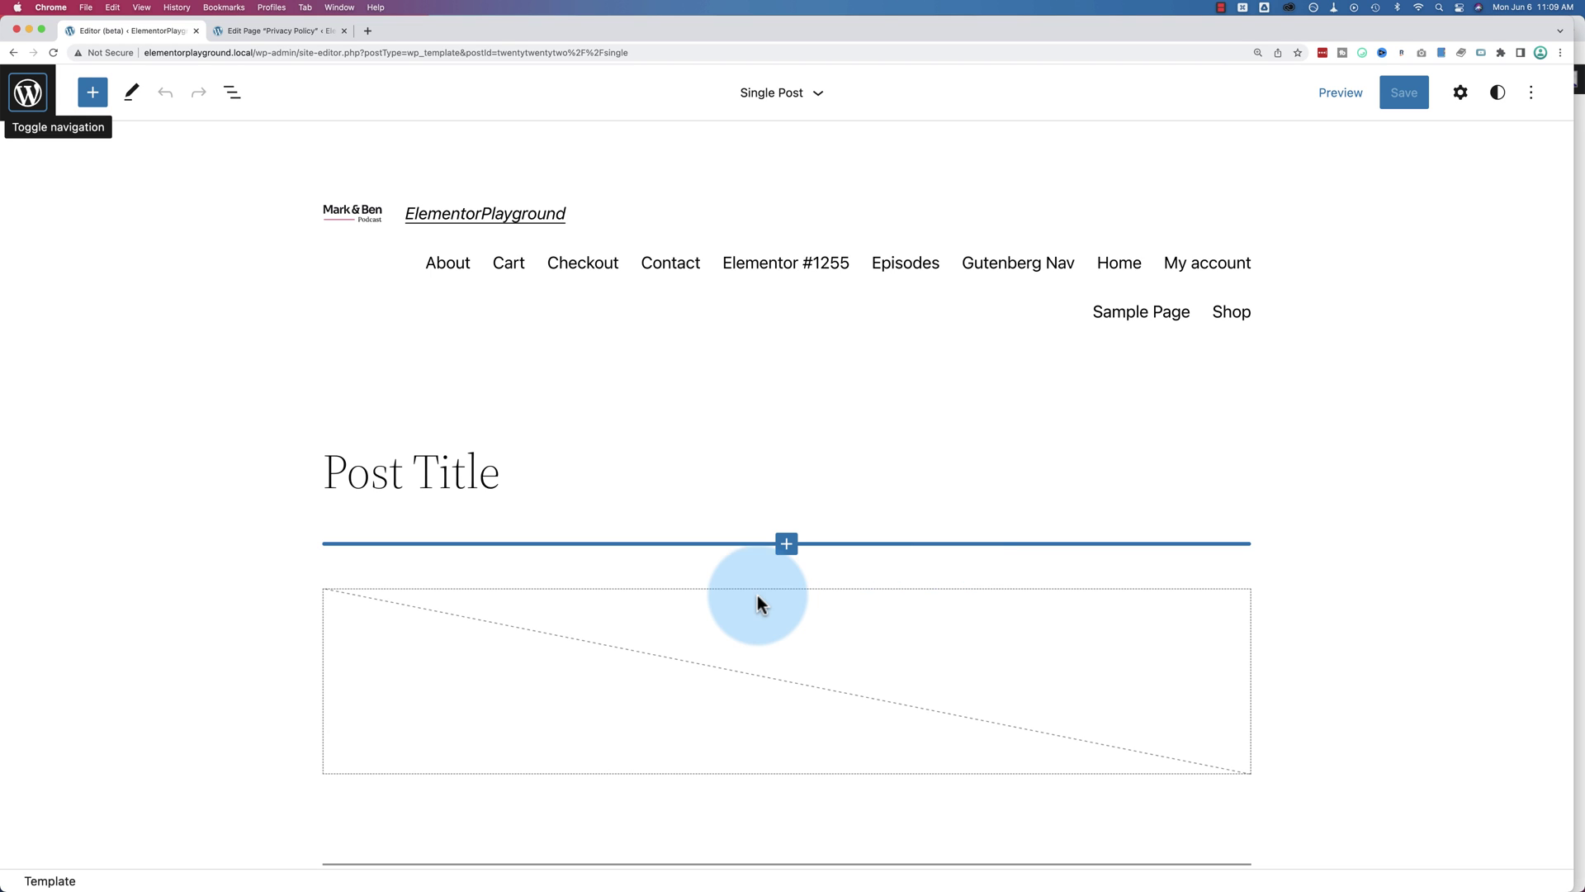
scroll(756, 594, down, 4)
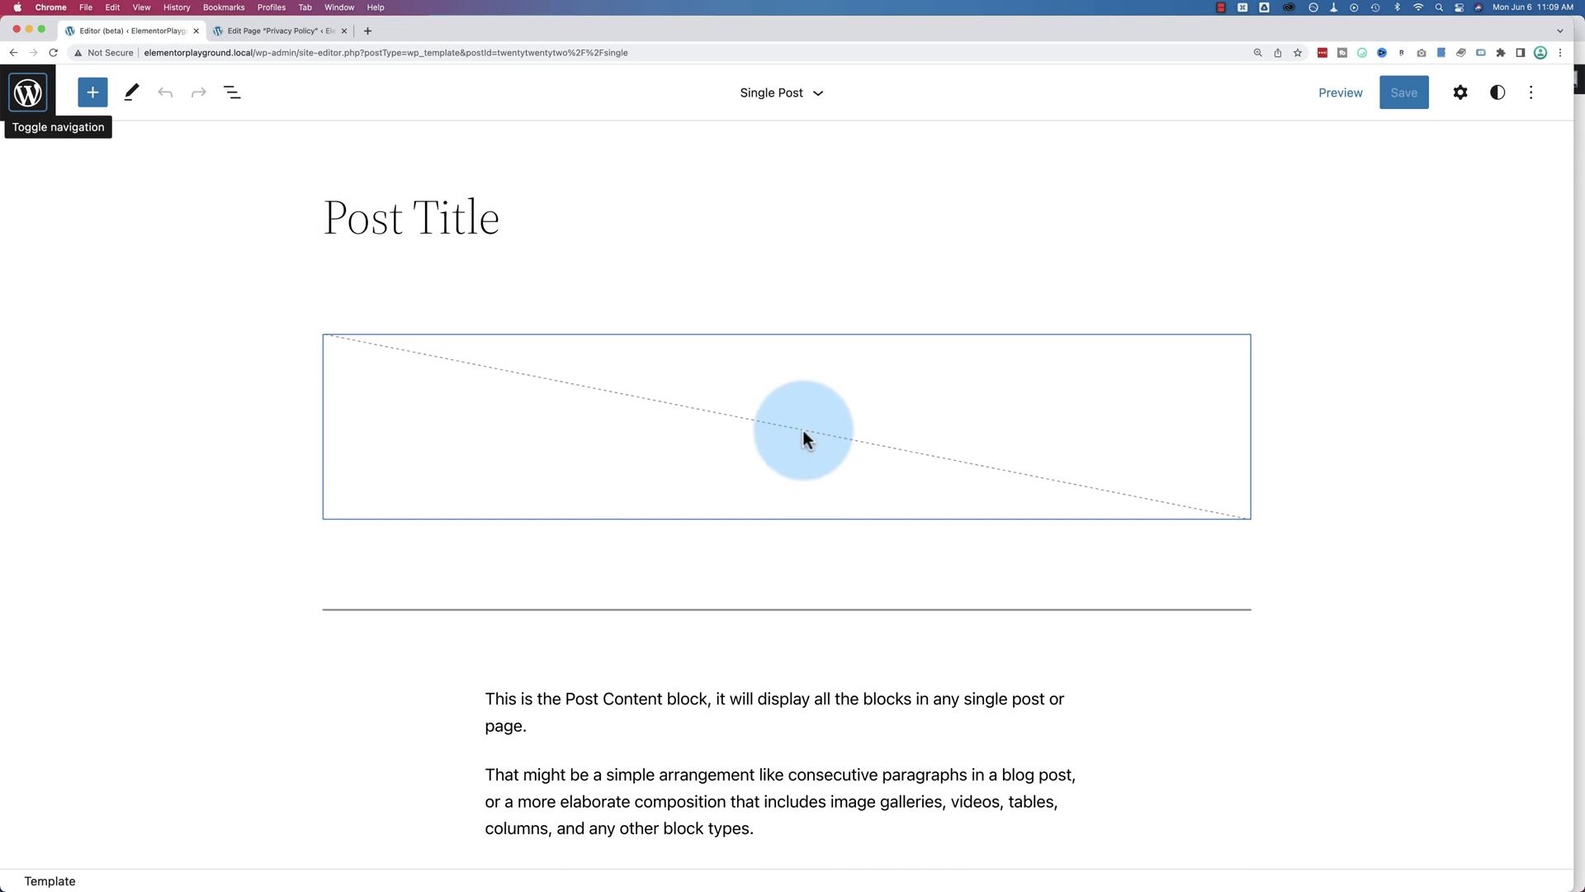
scroll(716, 451, down, 4)
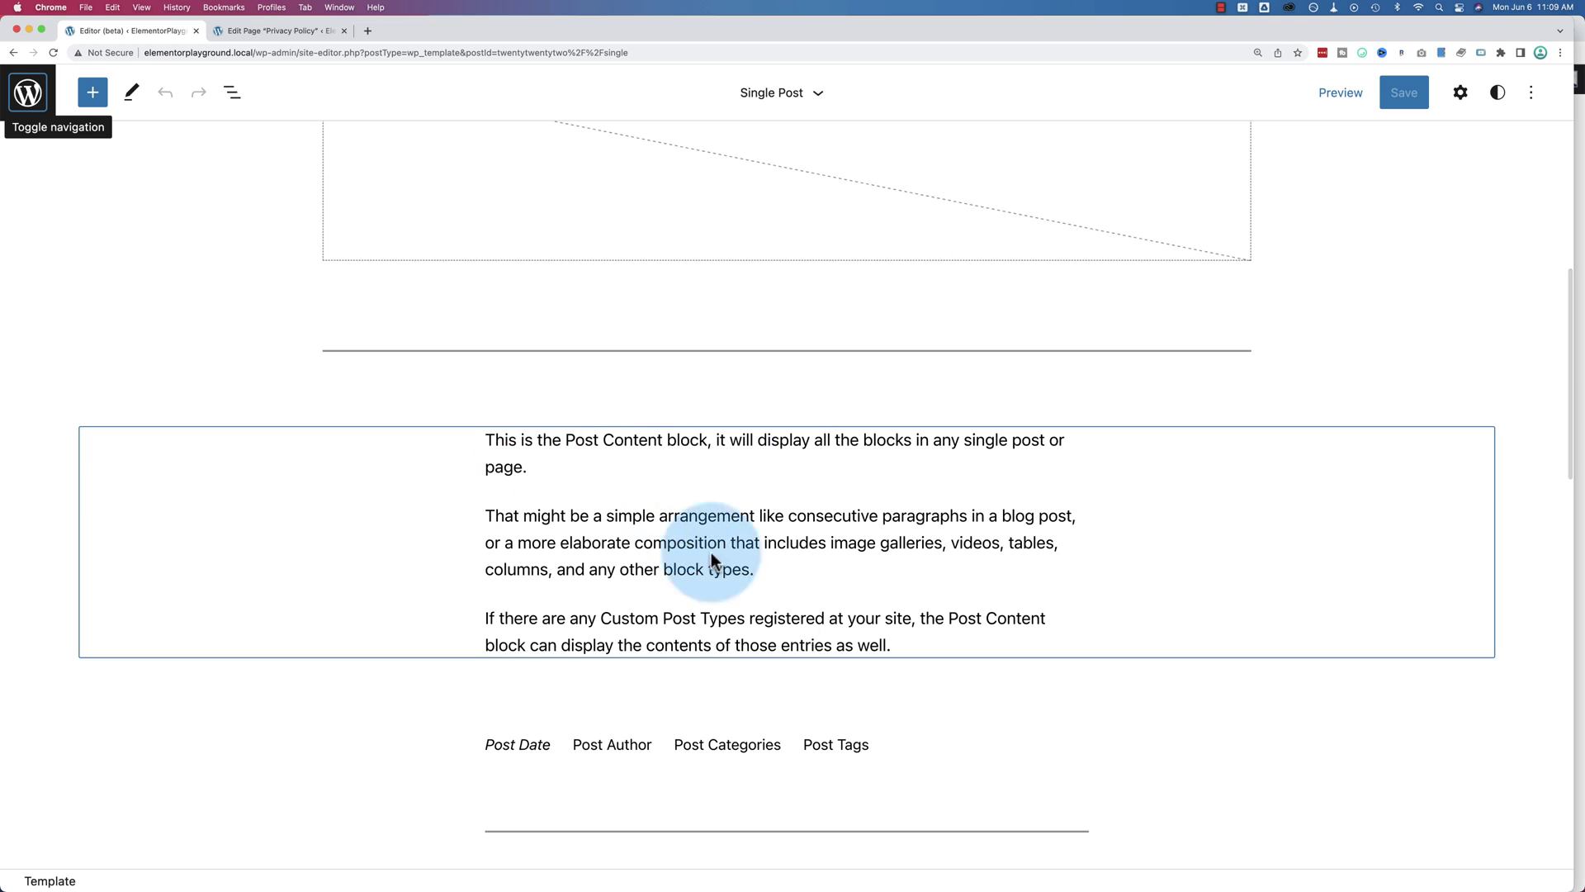
scroll(776, 633, down, 5)
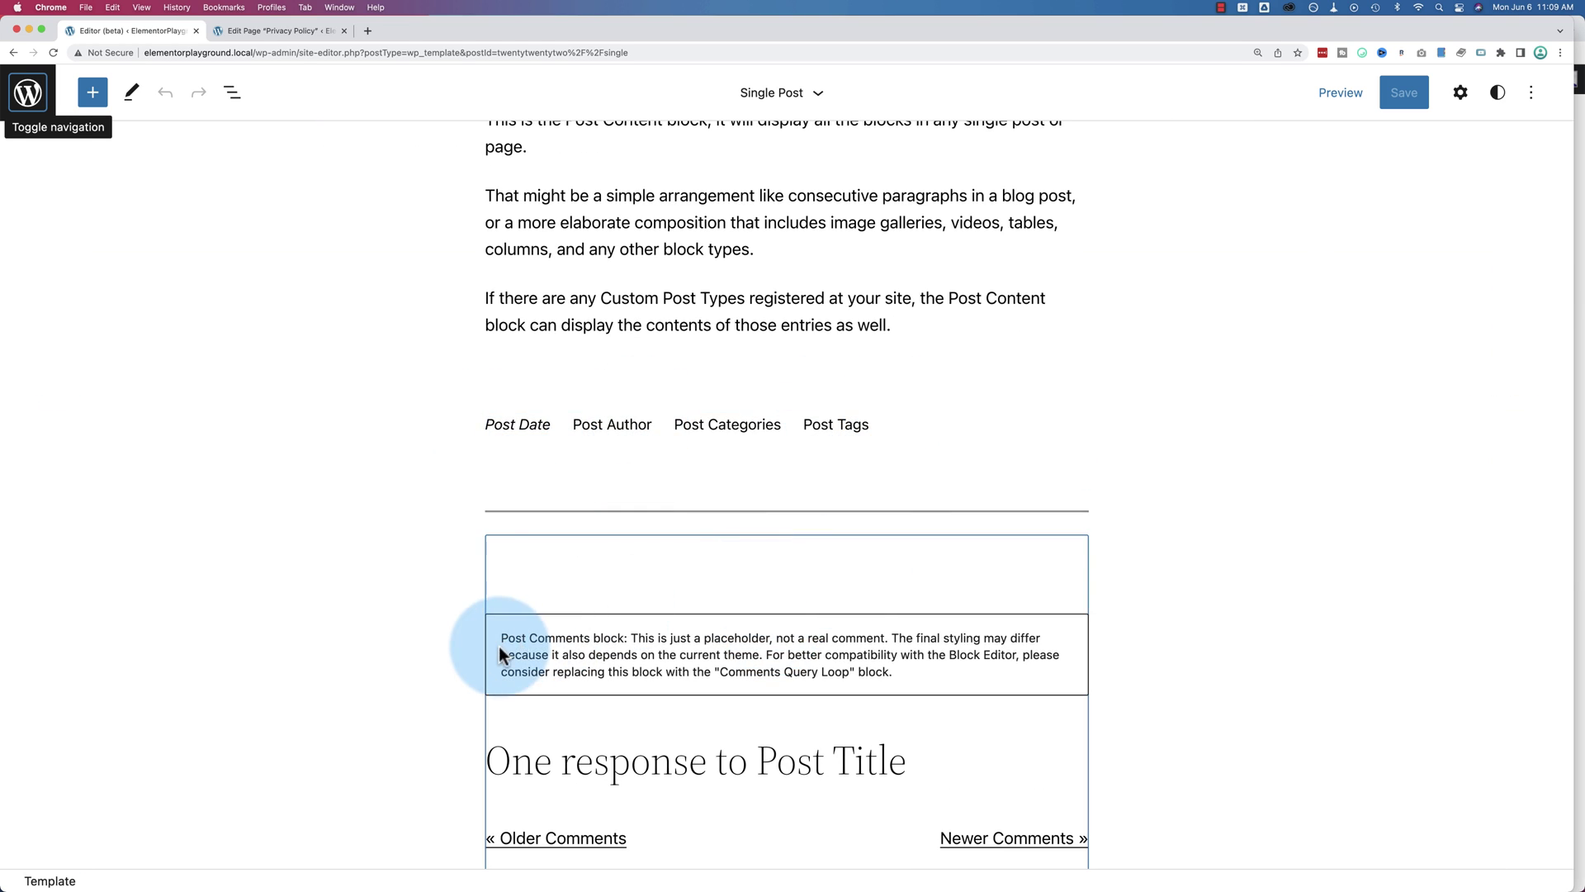
scroll(839, 700, down, 9)
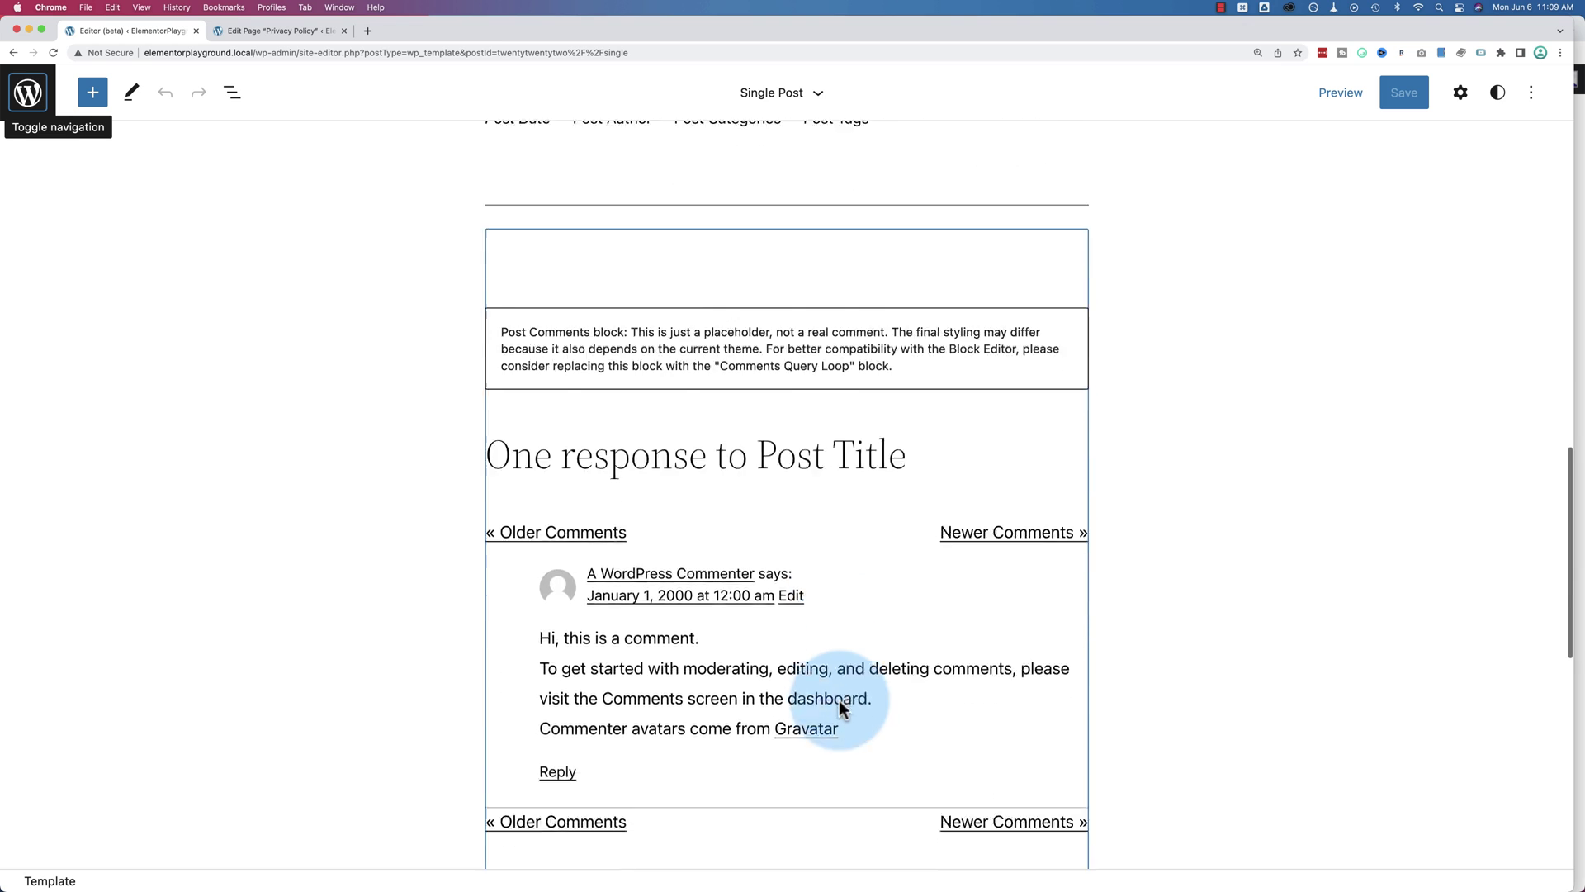
scroll(839, 700, down, 6)
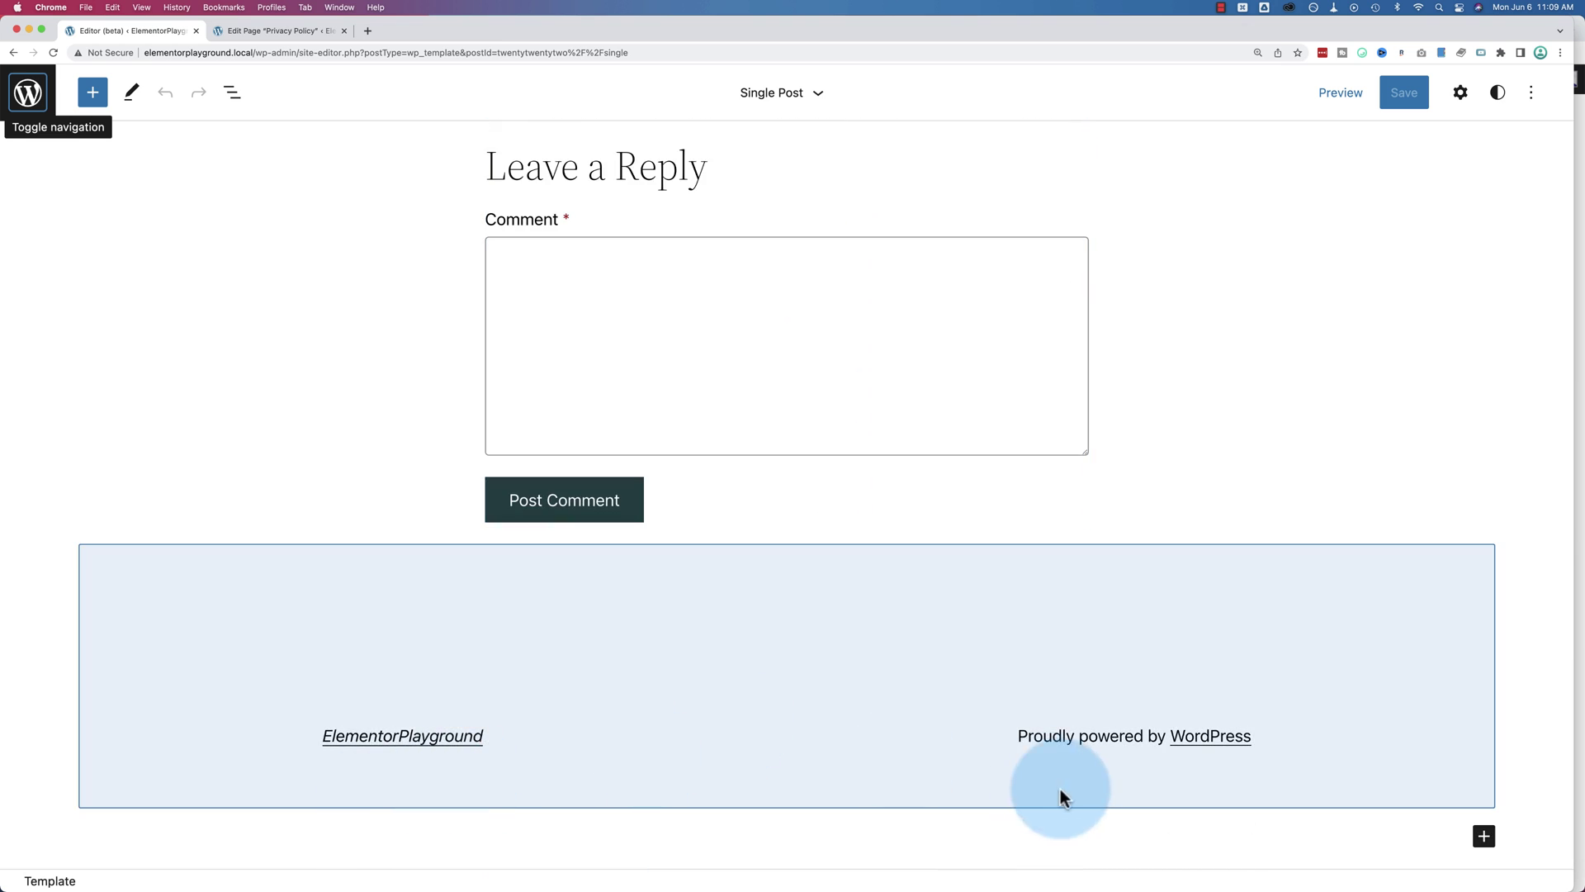
scroll(688, 723, up, 15)
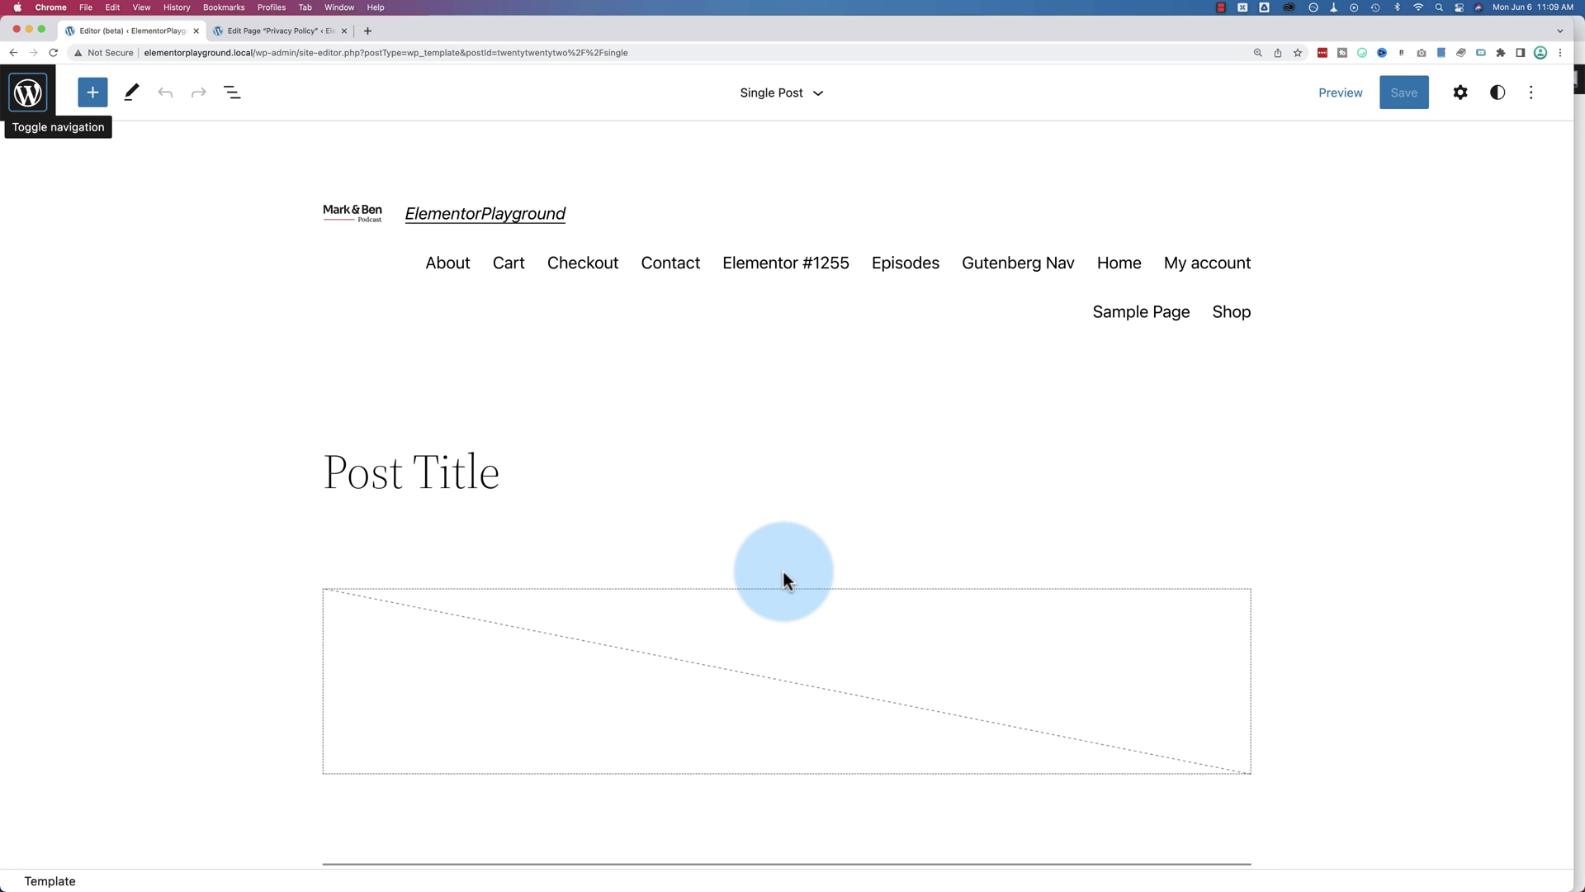
mouse_move(782, 572)
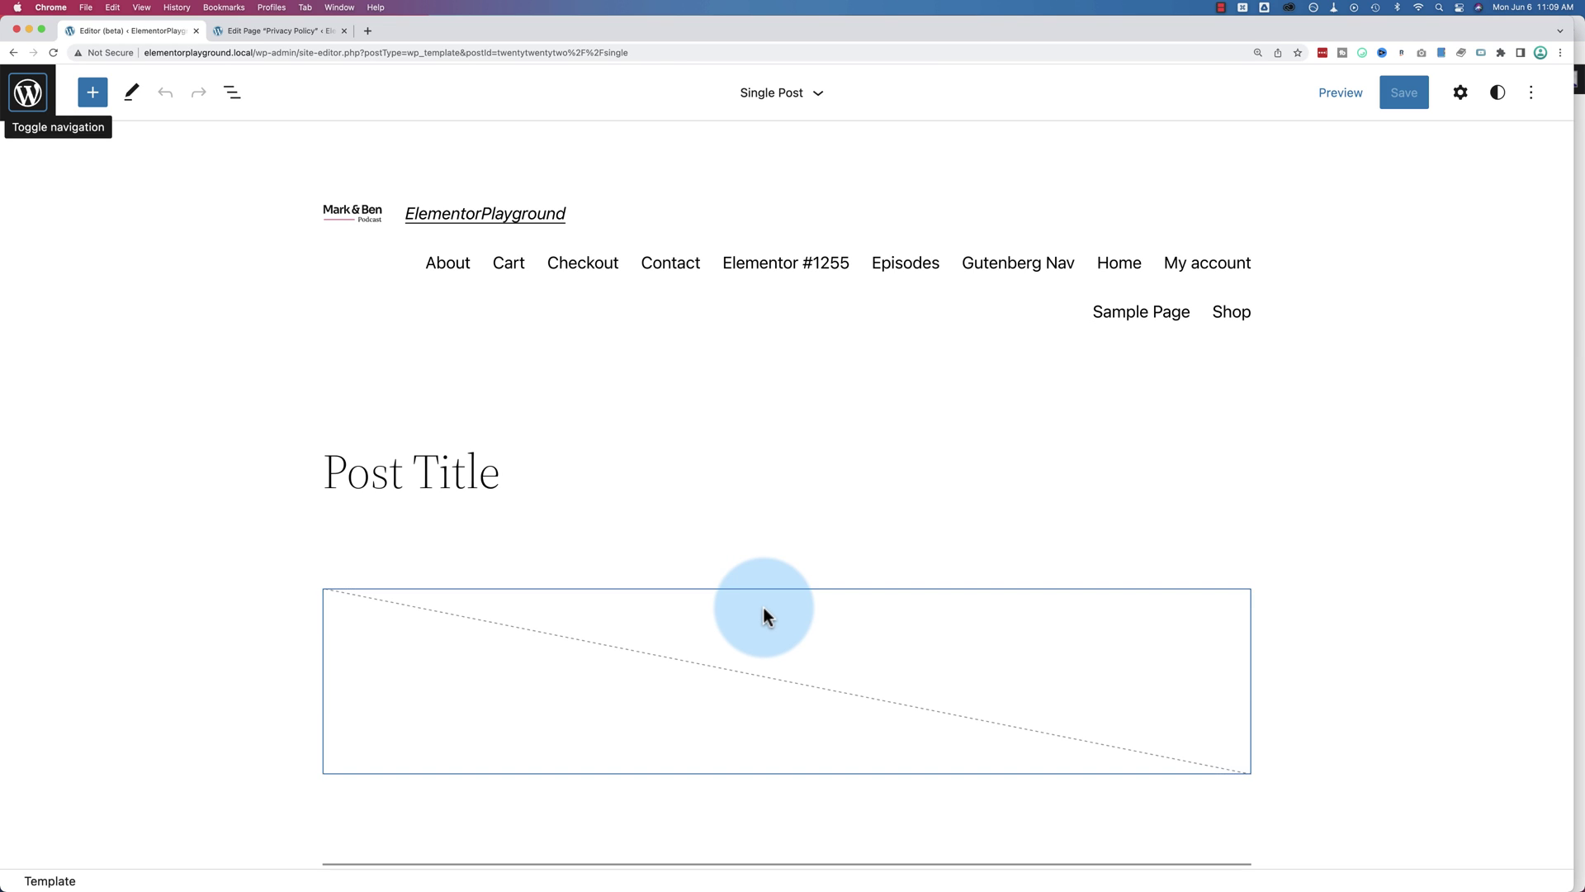
scroll(764, 608, down, 2)
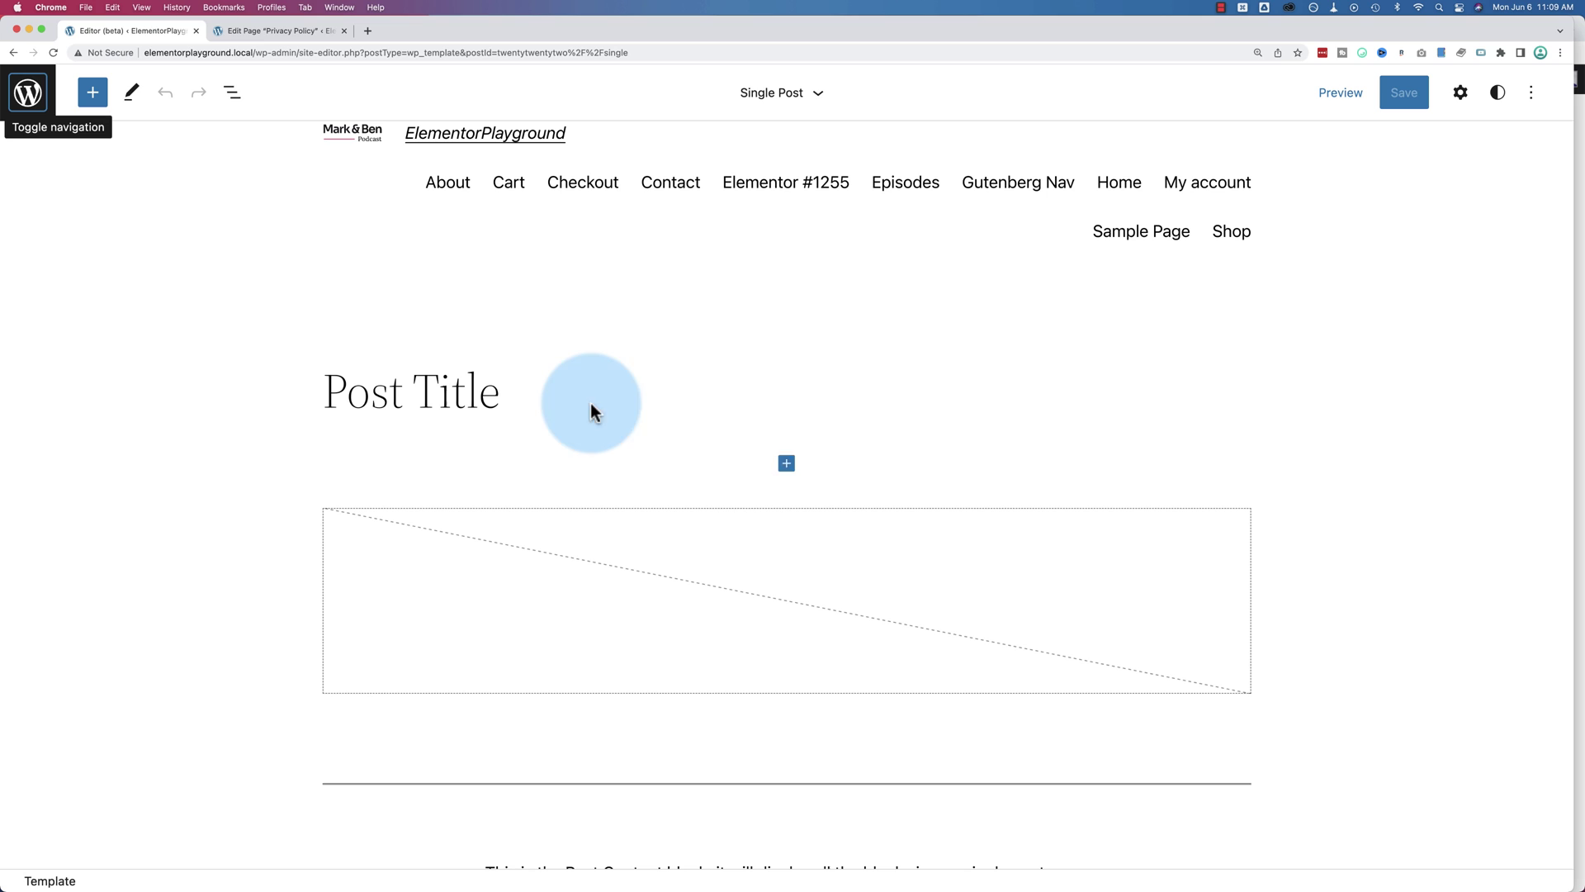
Search 'feature' in the block chooser below Post Title and insert the Featured posts pattern.
click(788, 466)
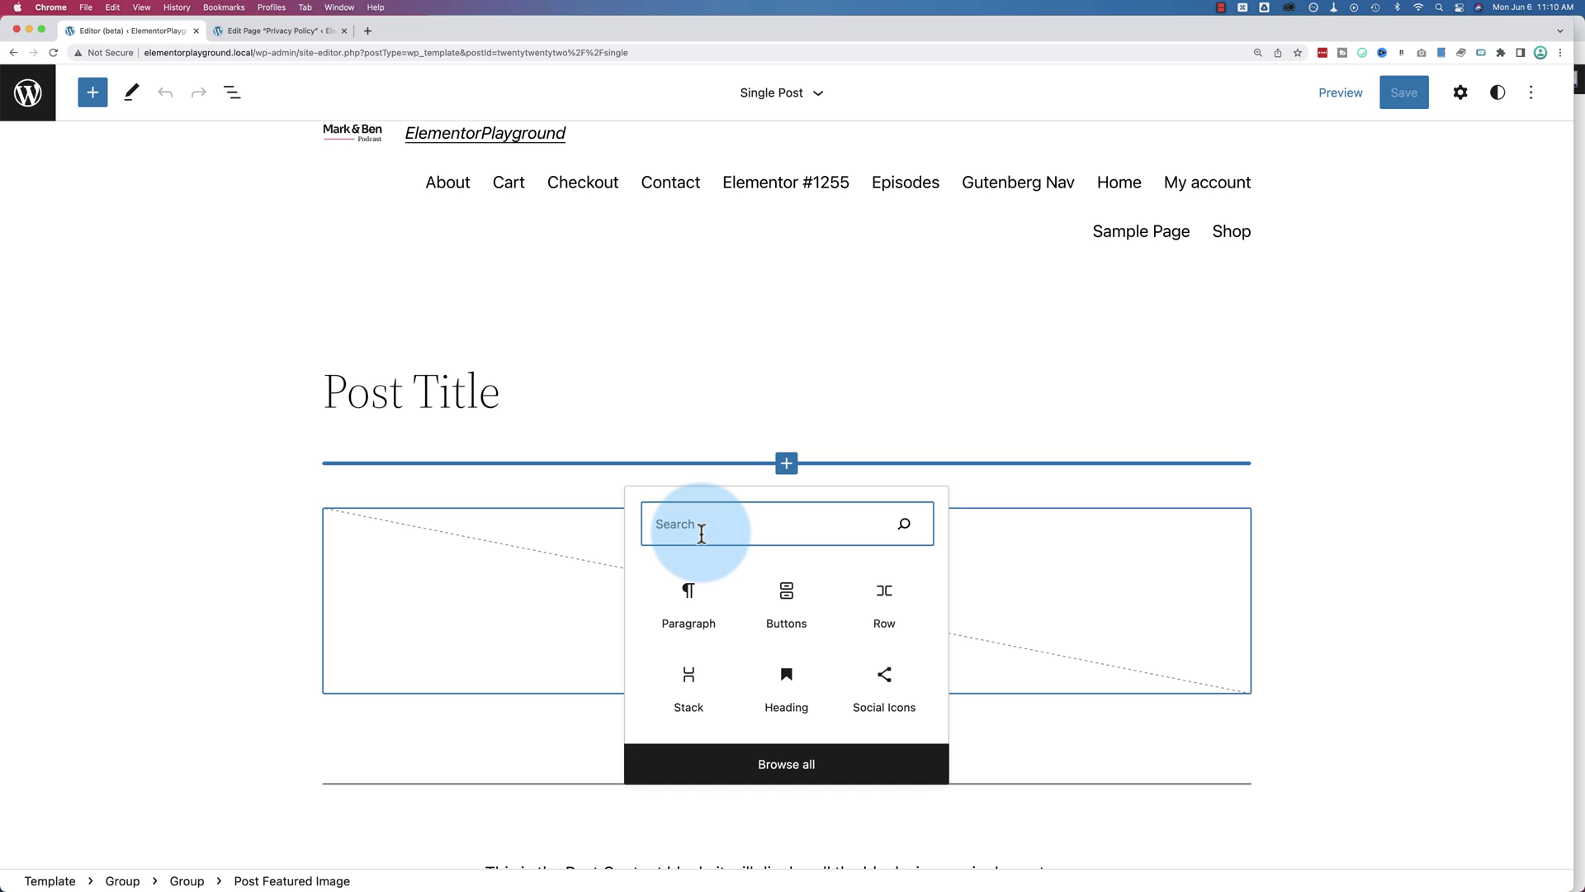
text(social)
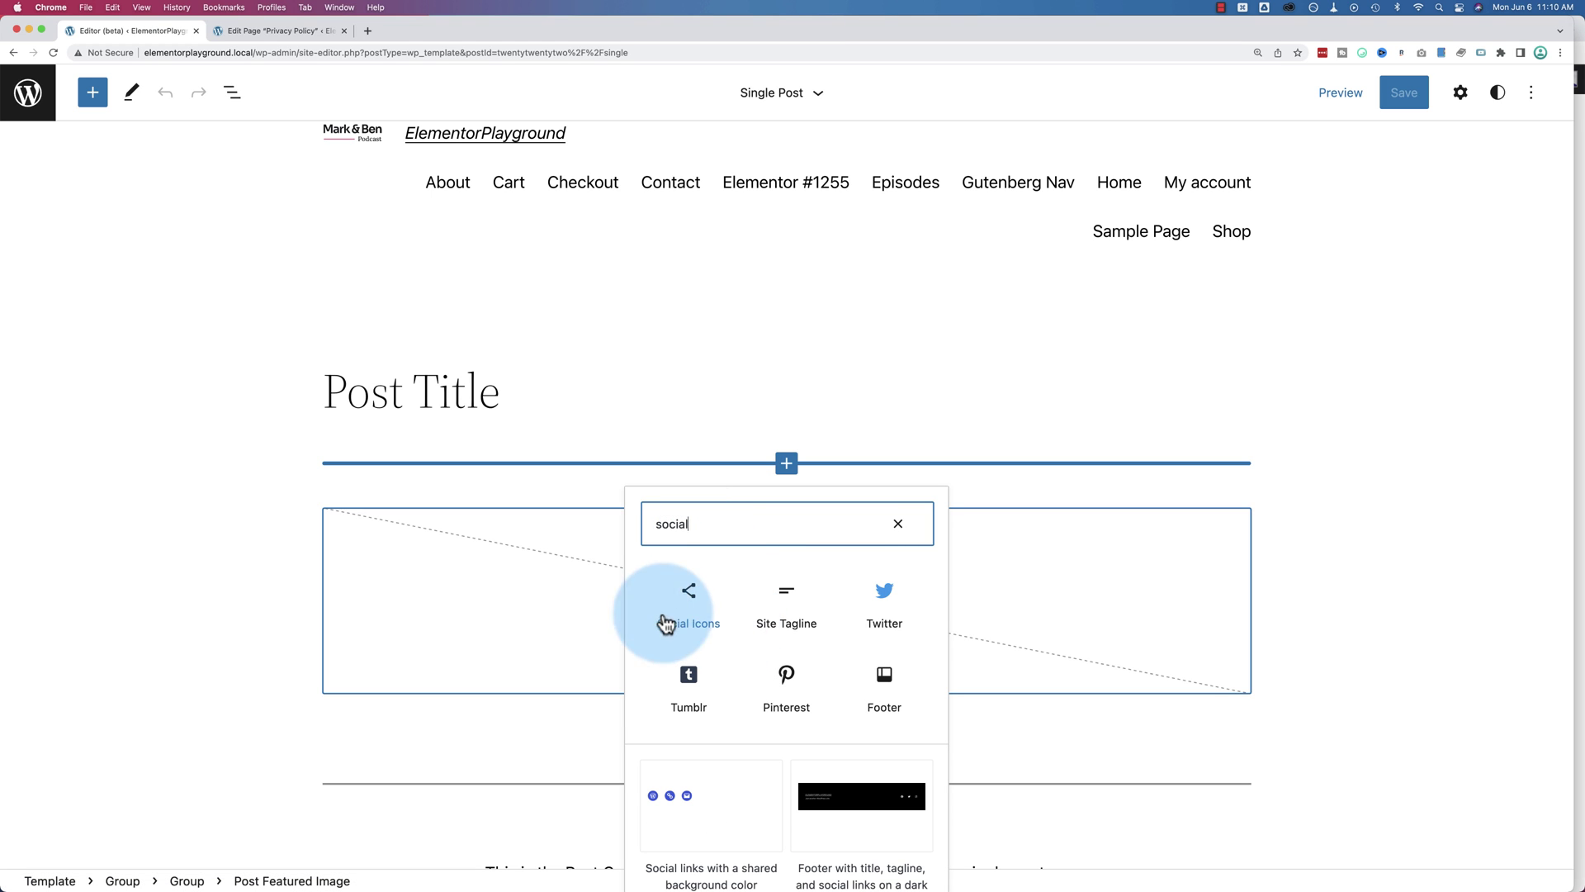
scroll(796, 648, down, 2)
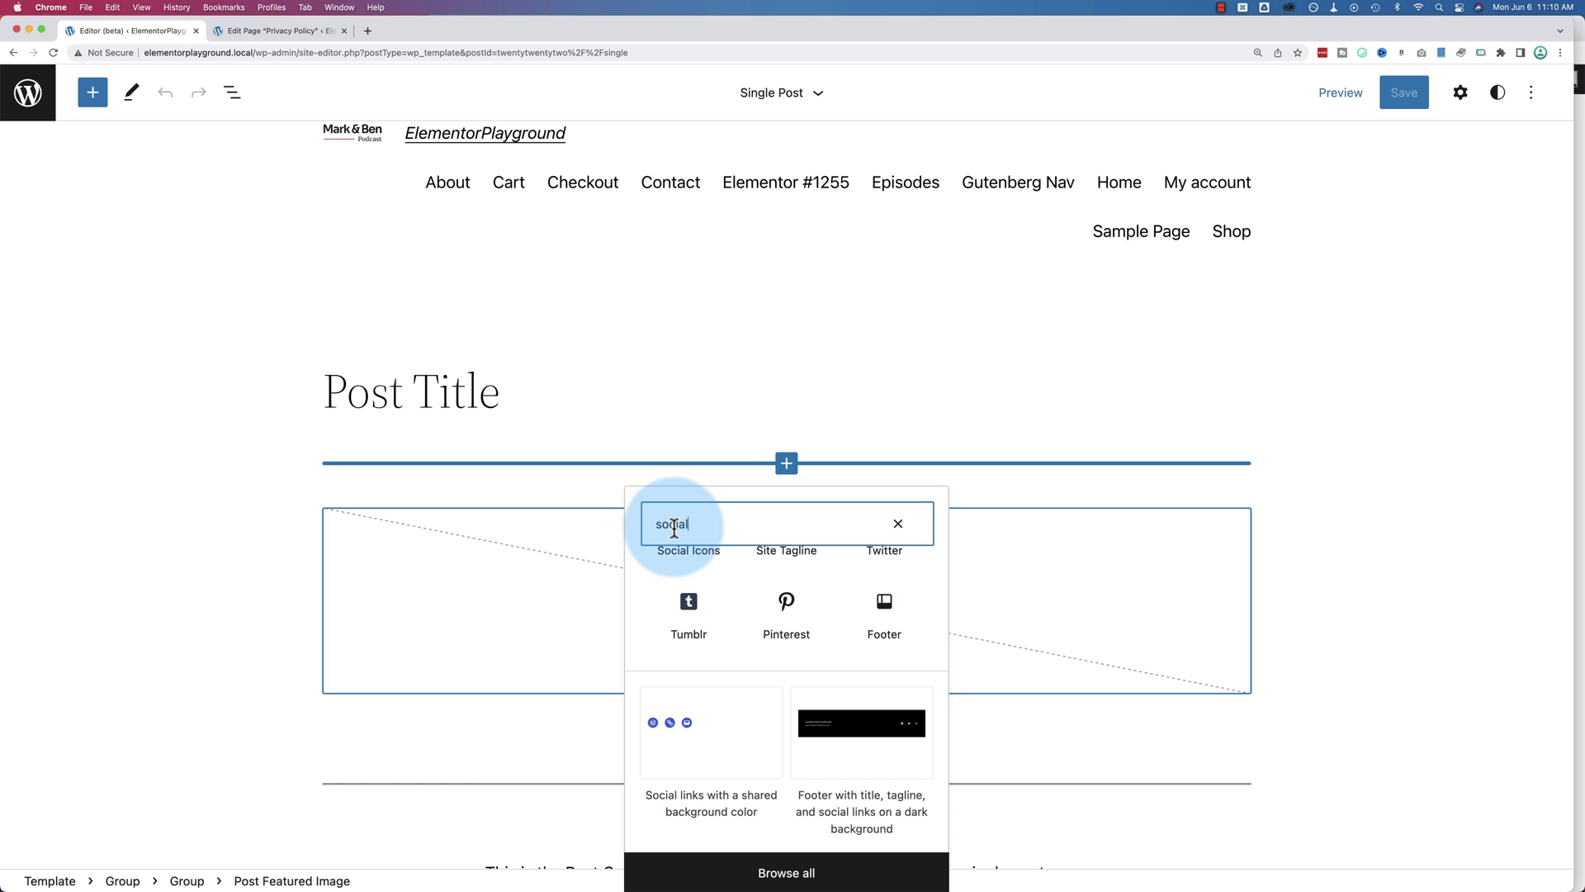
text(feature)
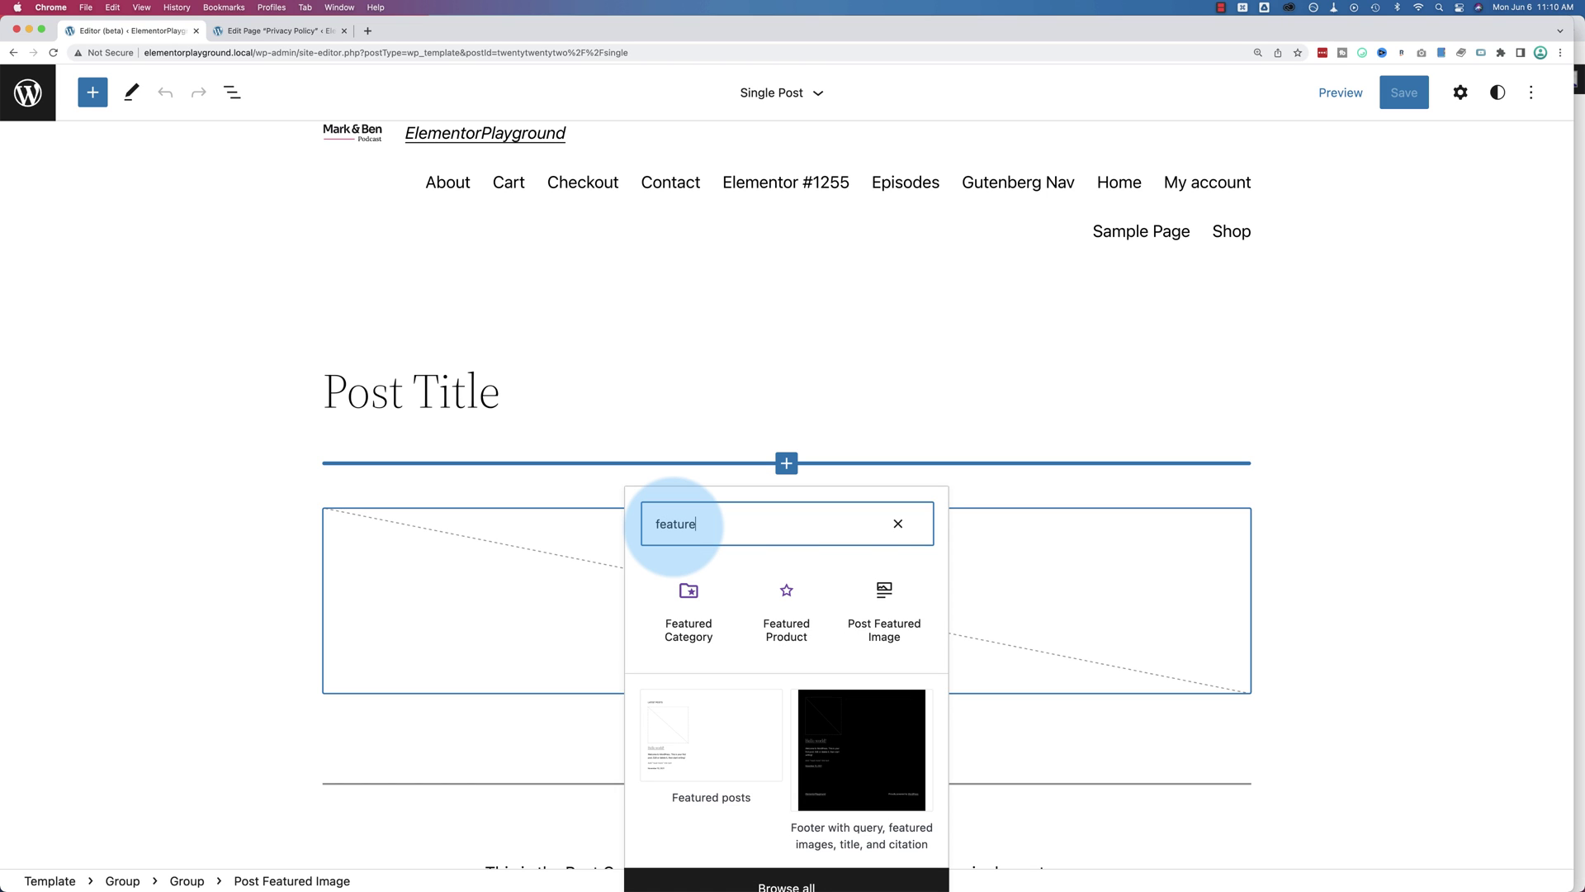
click(701, 735)
Undo the Featured posts pattern insertion with Cmd+Z.
scroll(258, 423, down, 2)
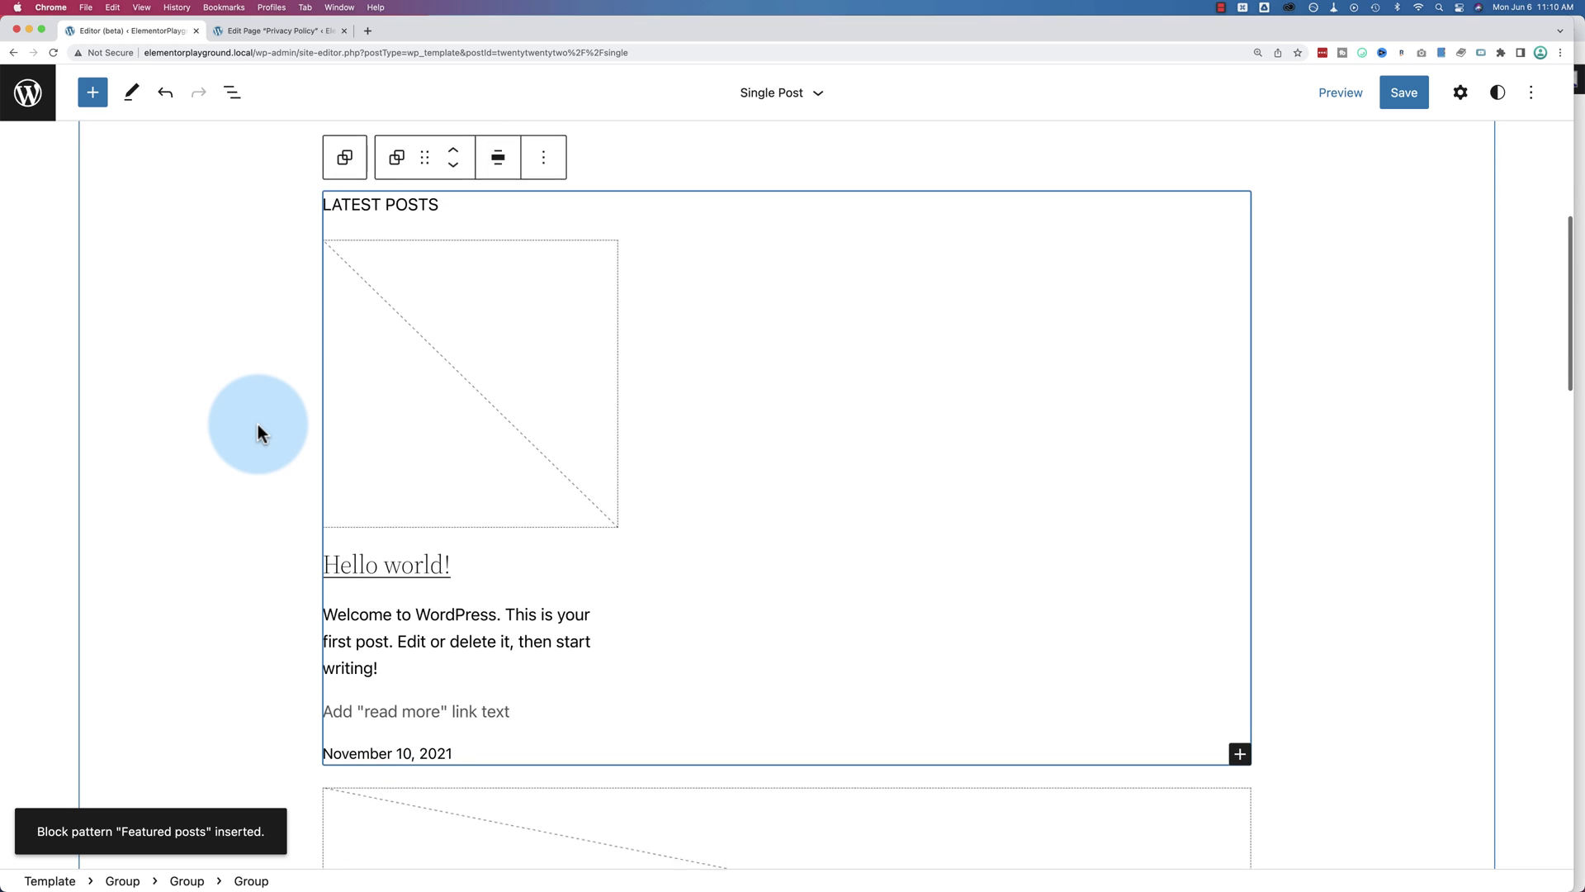
scroll(257, 423, down, 1)
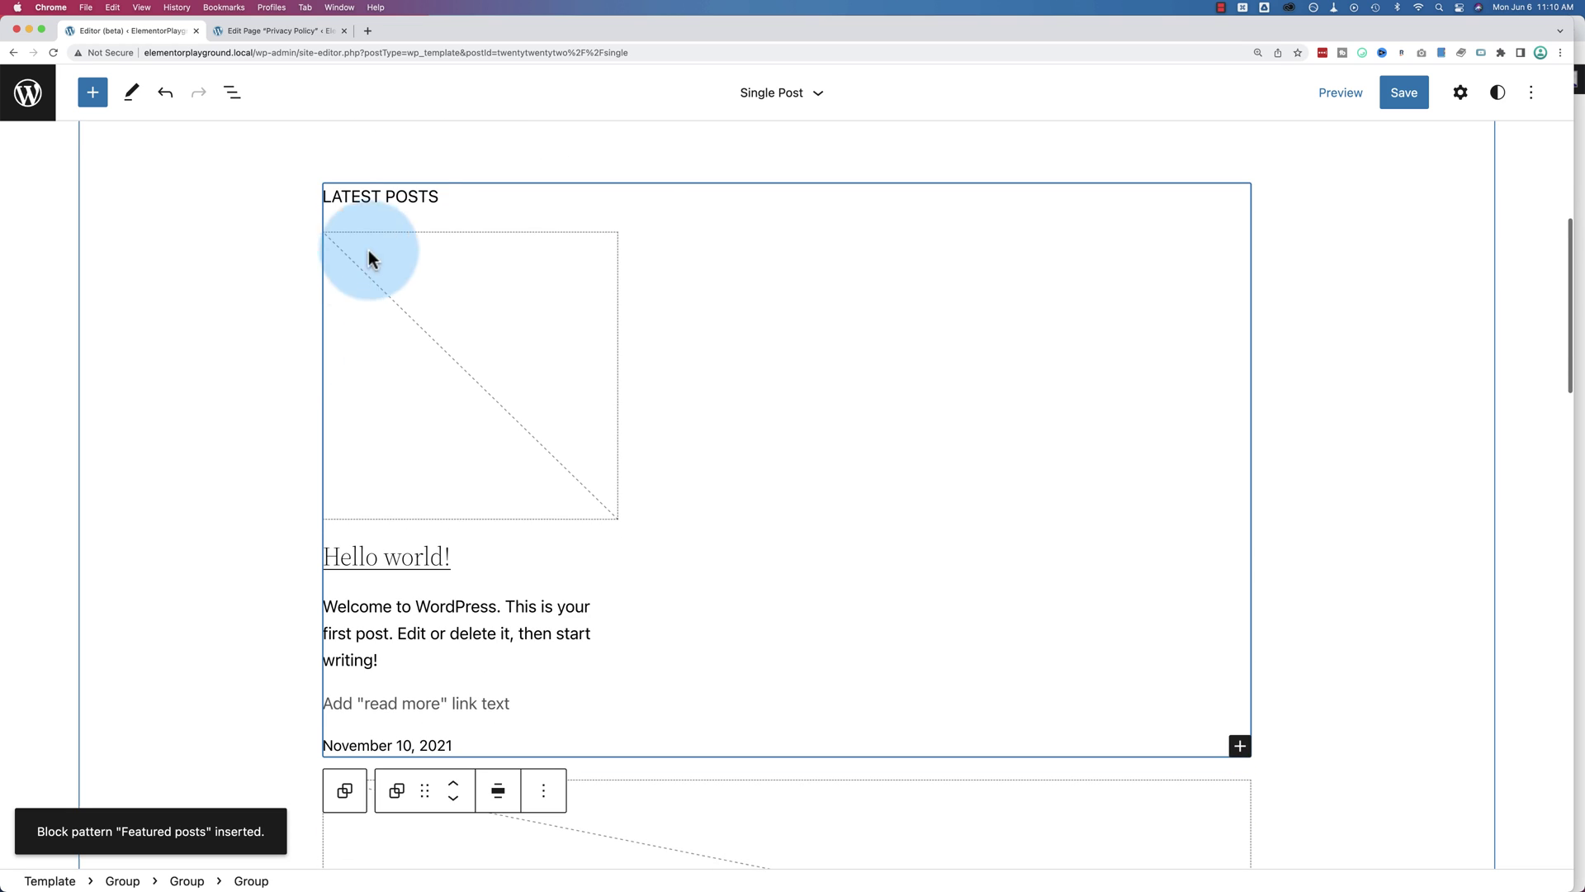
click(541, 563)
key(super+z)
Browse the full library's Patterns tab and its category list, keeping Featured selected.
click(786, 402)
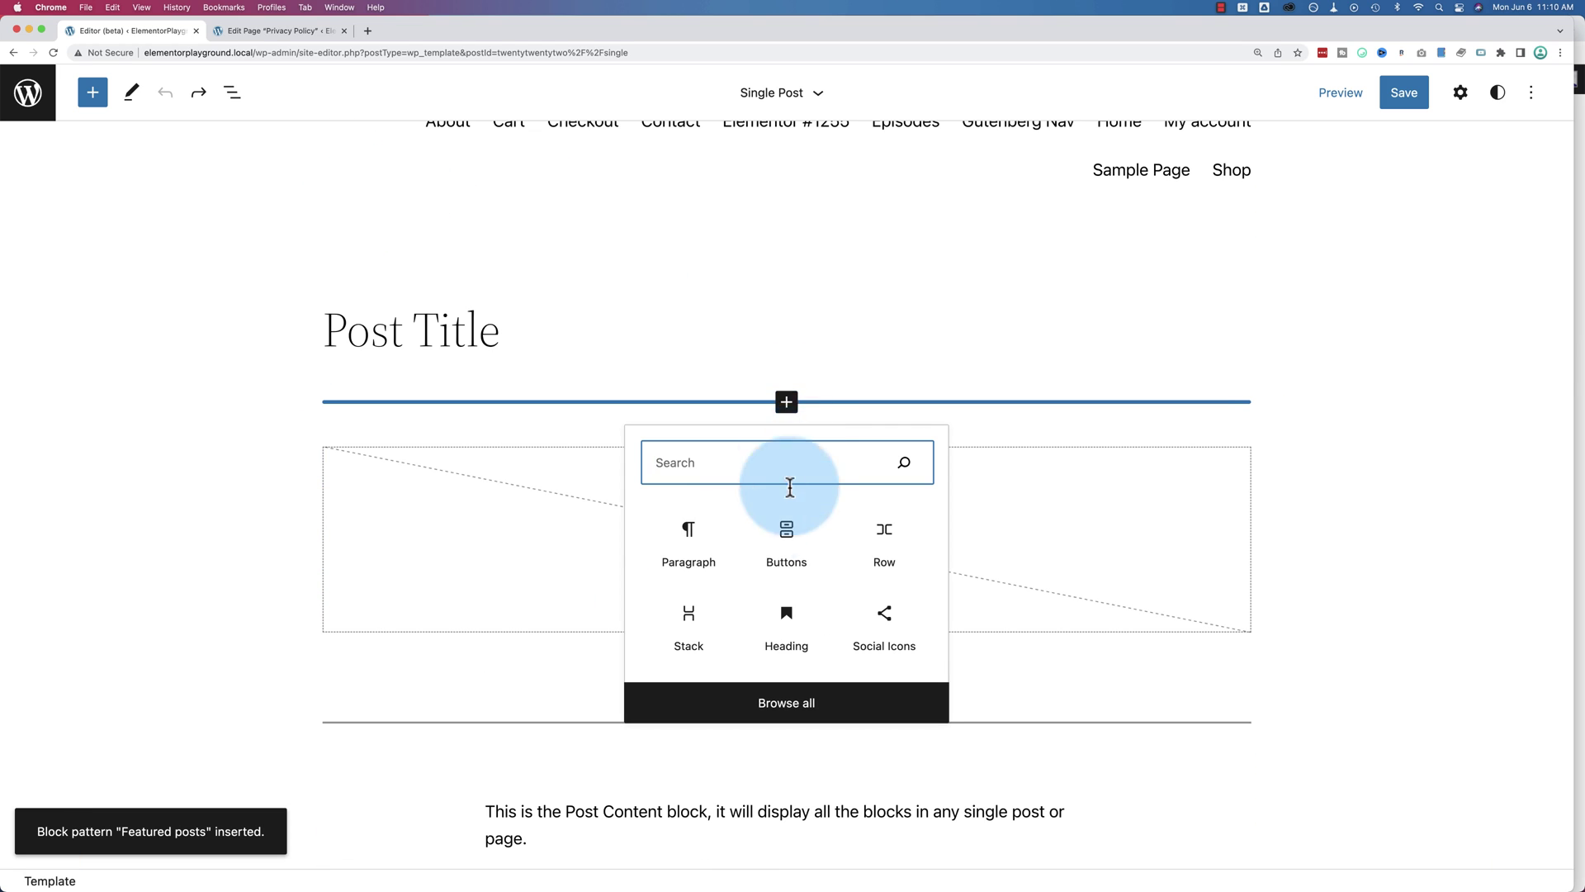
click(95, 97)
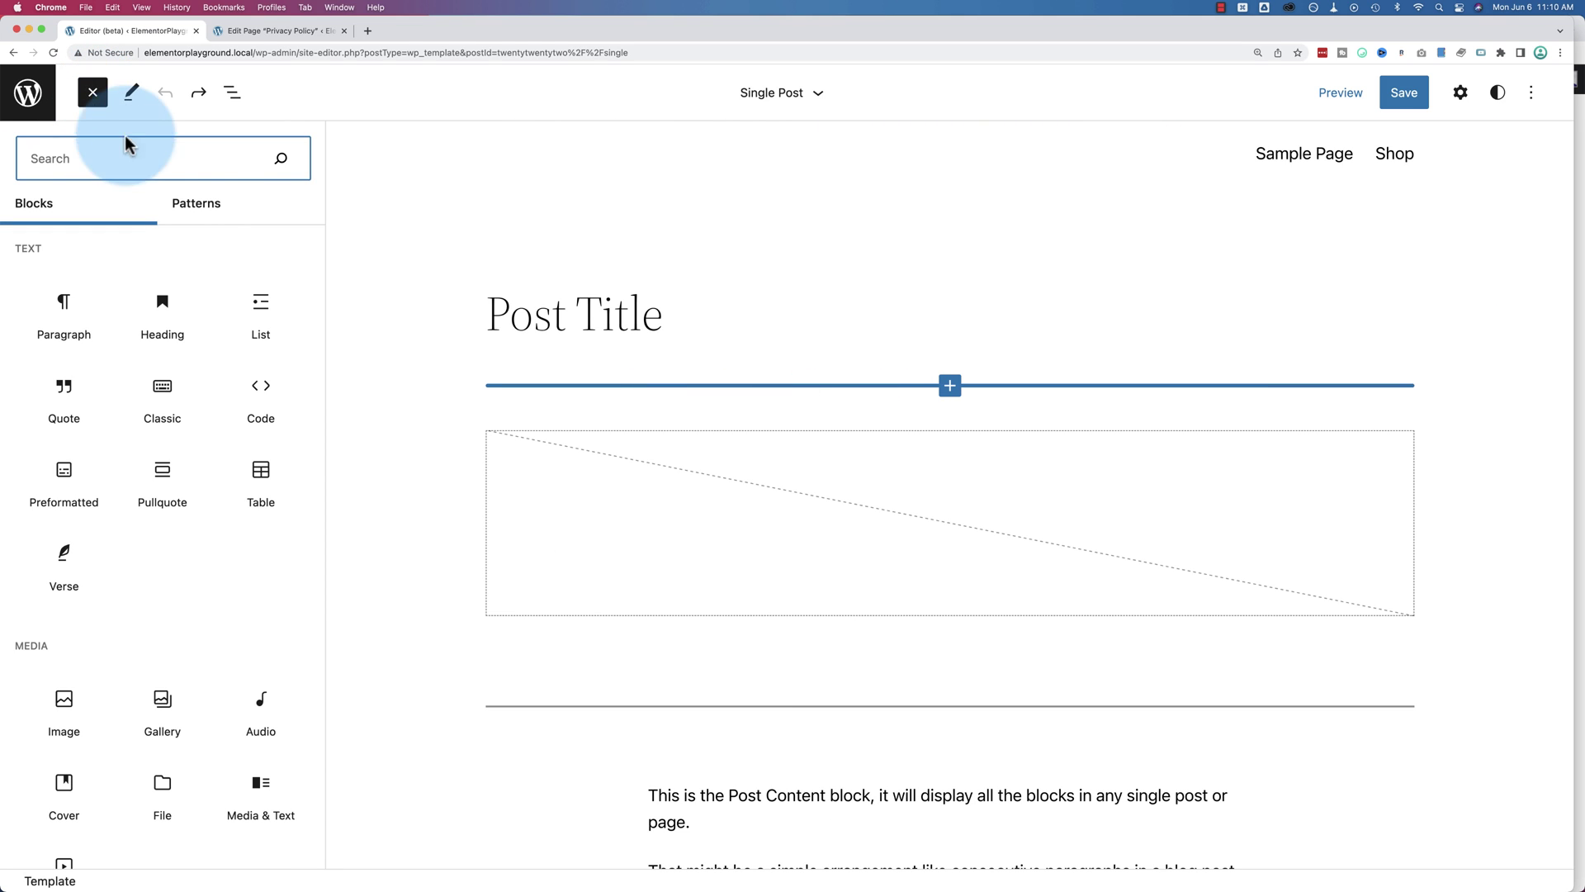
click(197, 203)
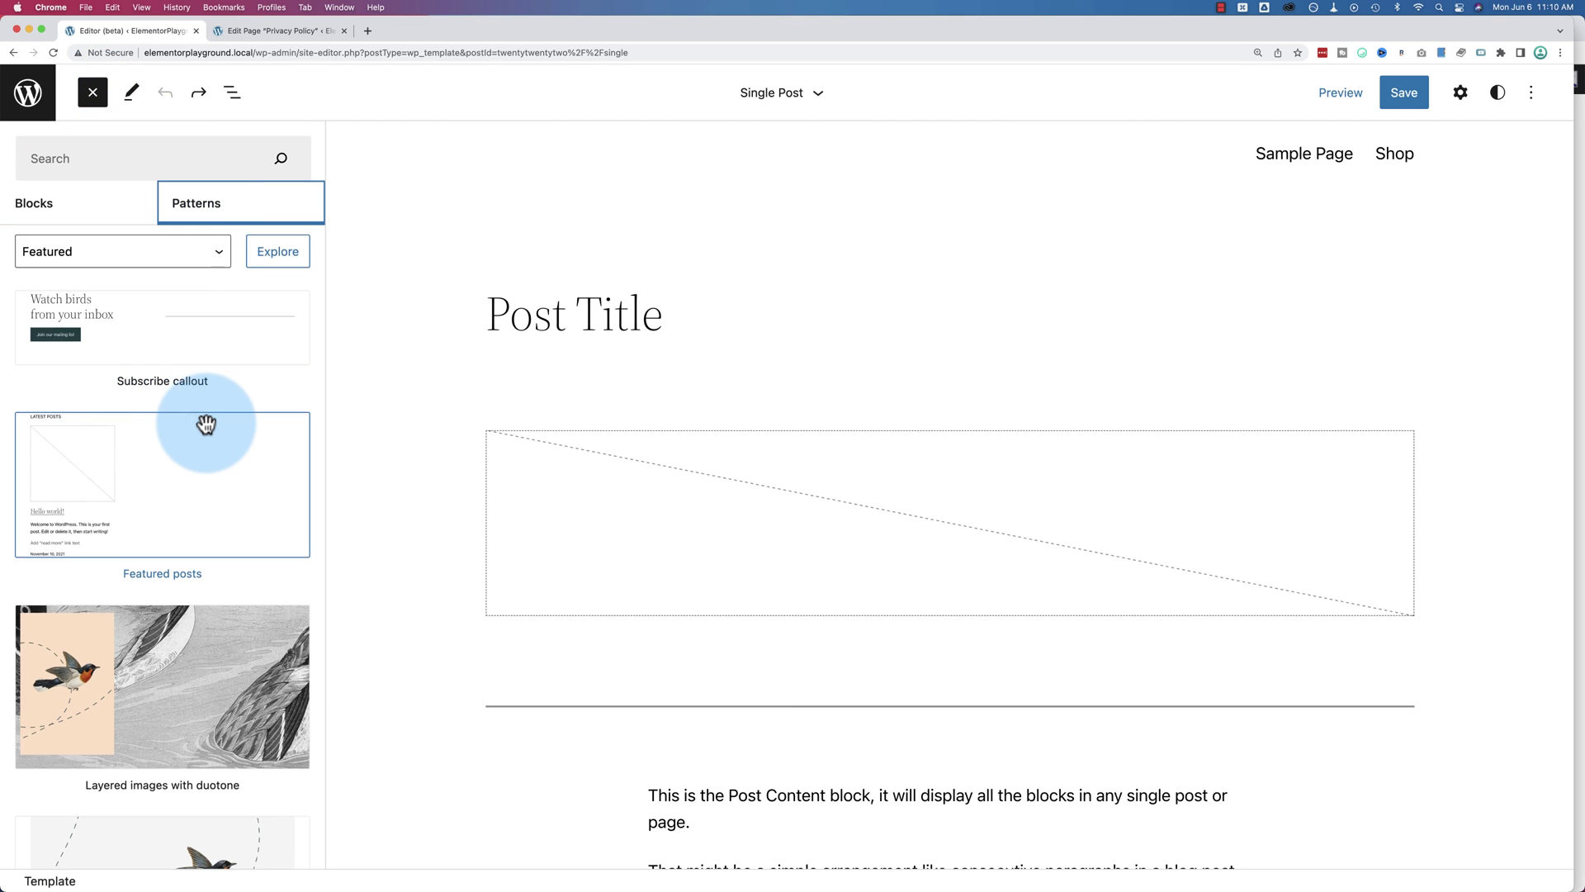
scroll(205, 424, down, 10)
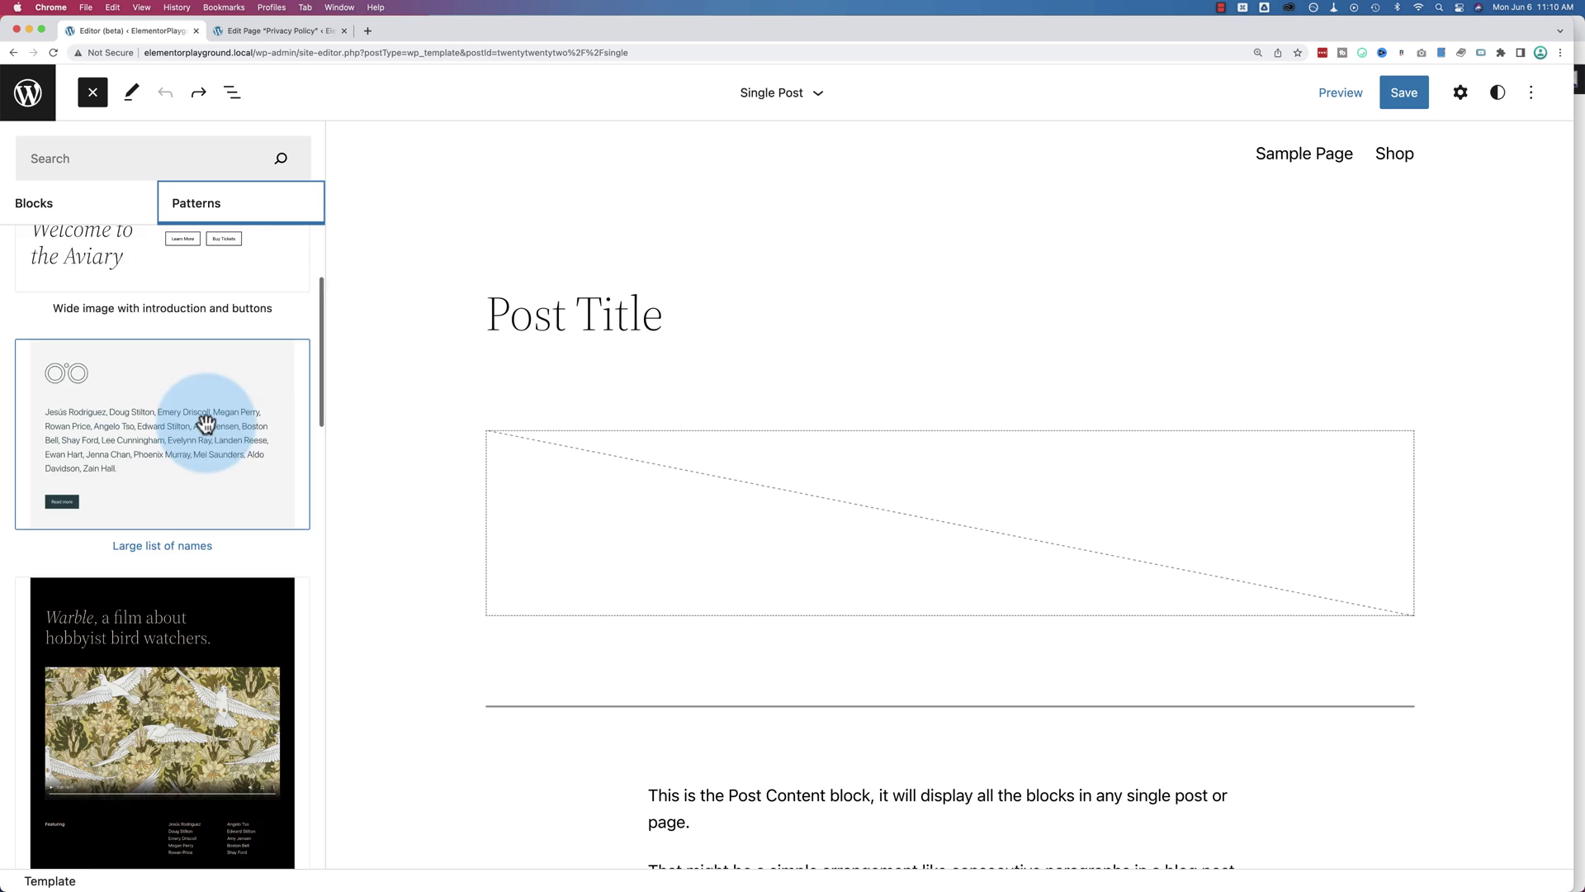
scroll(206, 423, down, 3)
scroll(202, 414, up, 15)
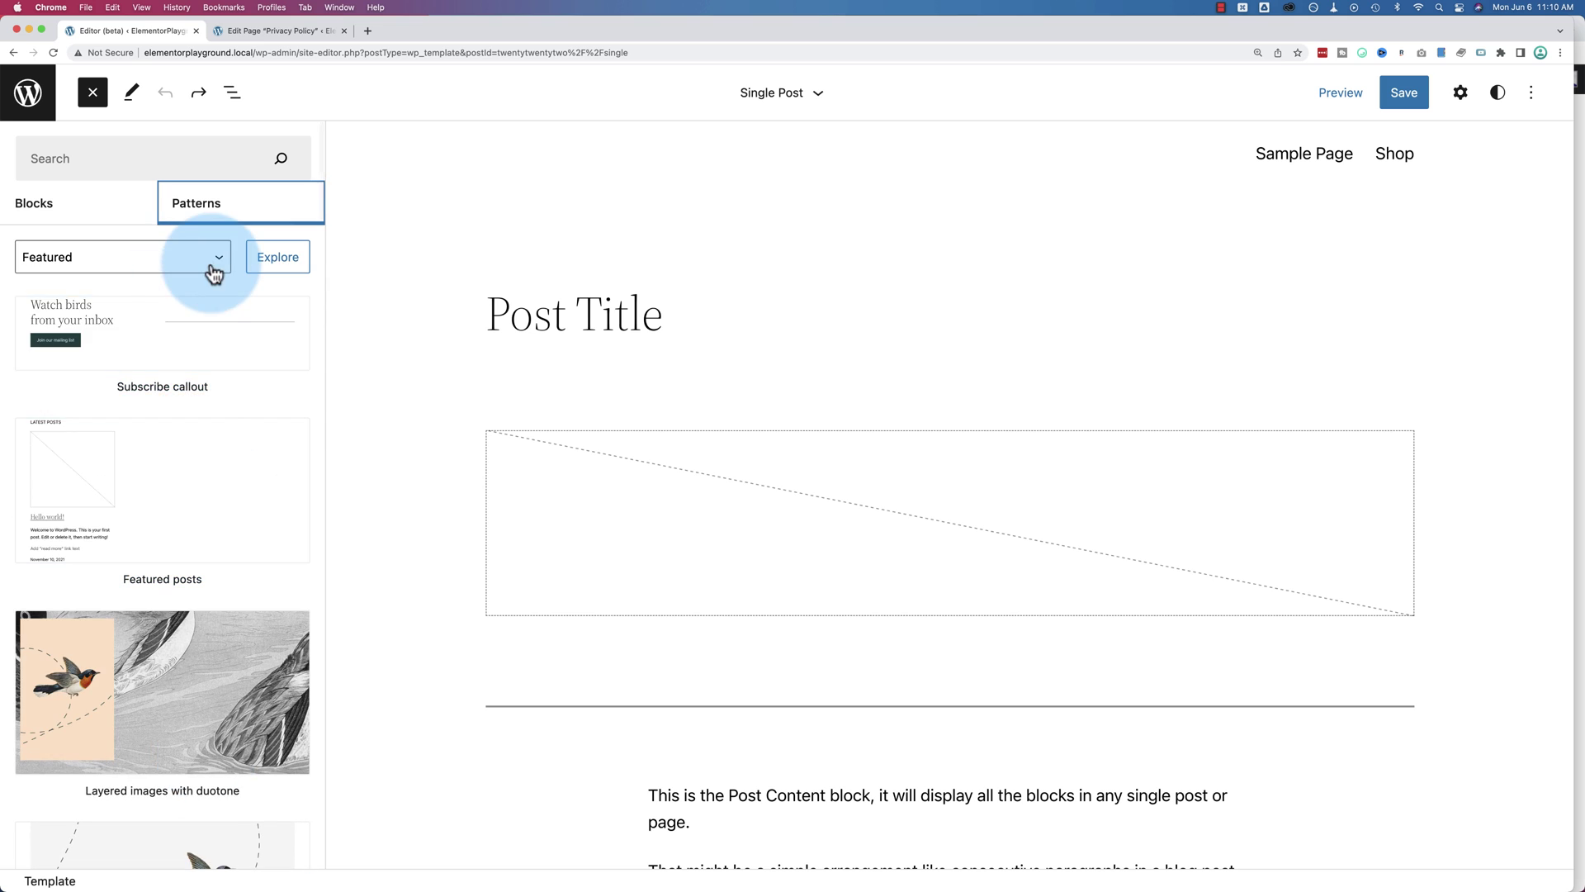
click(213, 269)
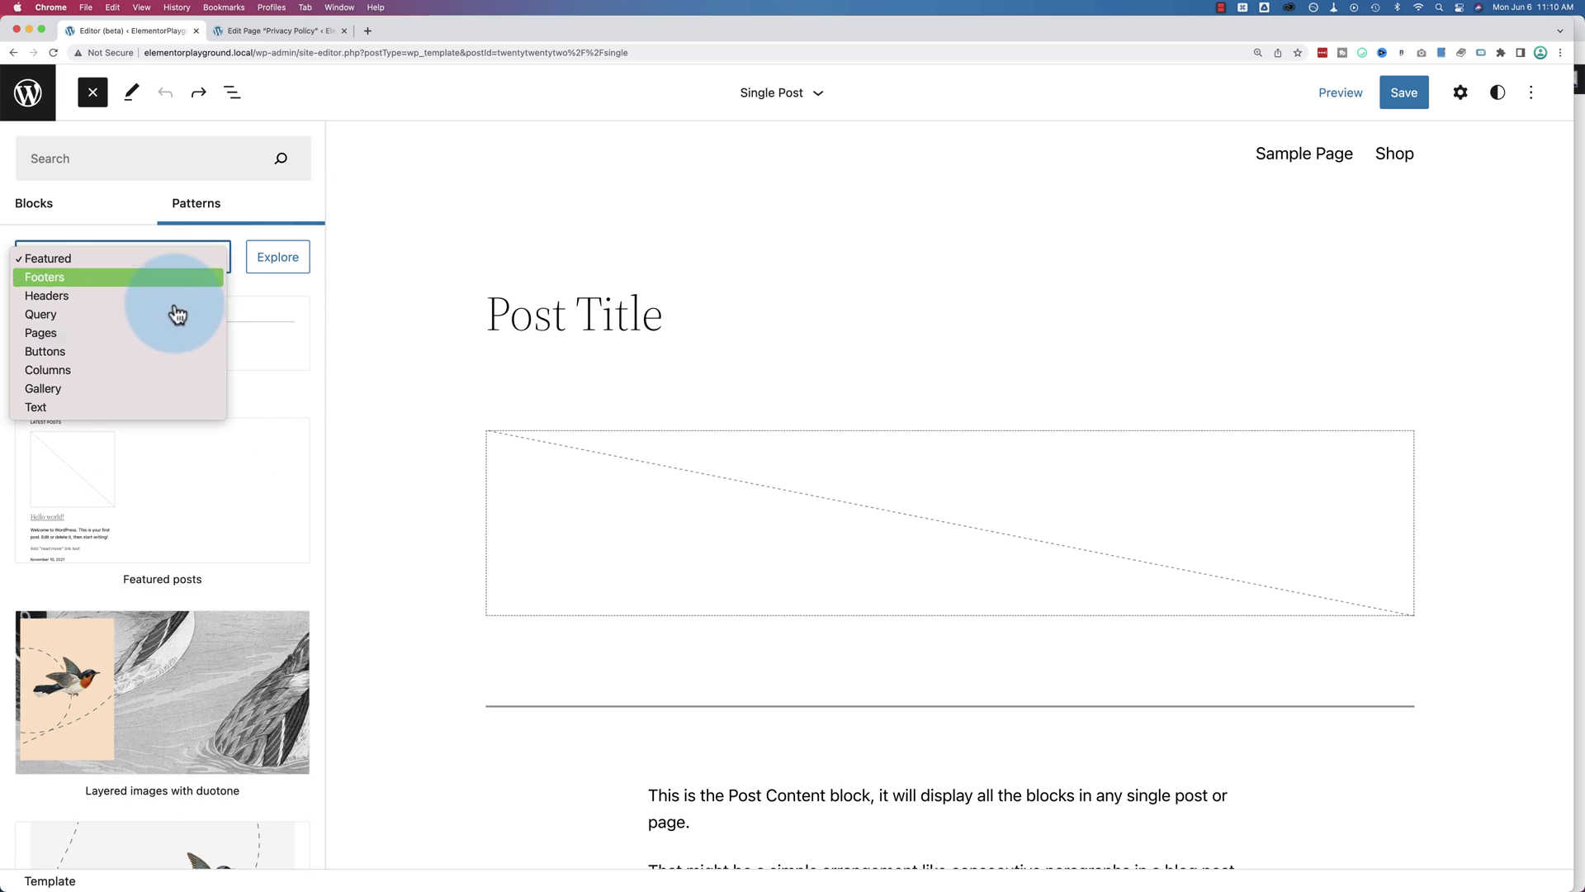
click(255, 405)
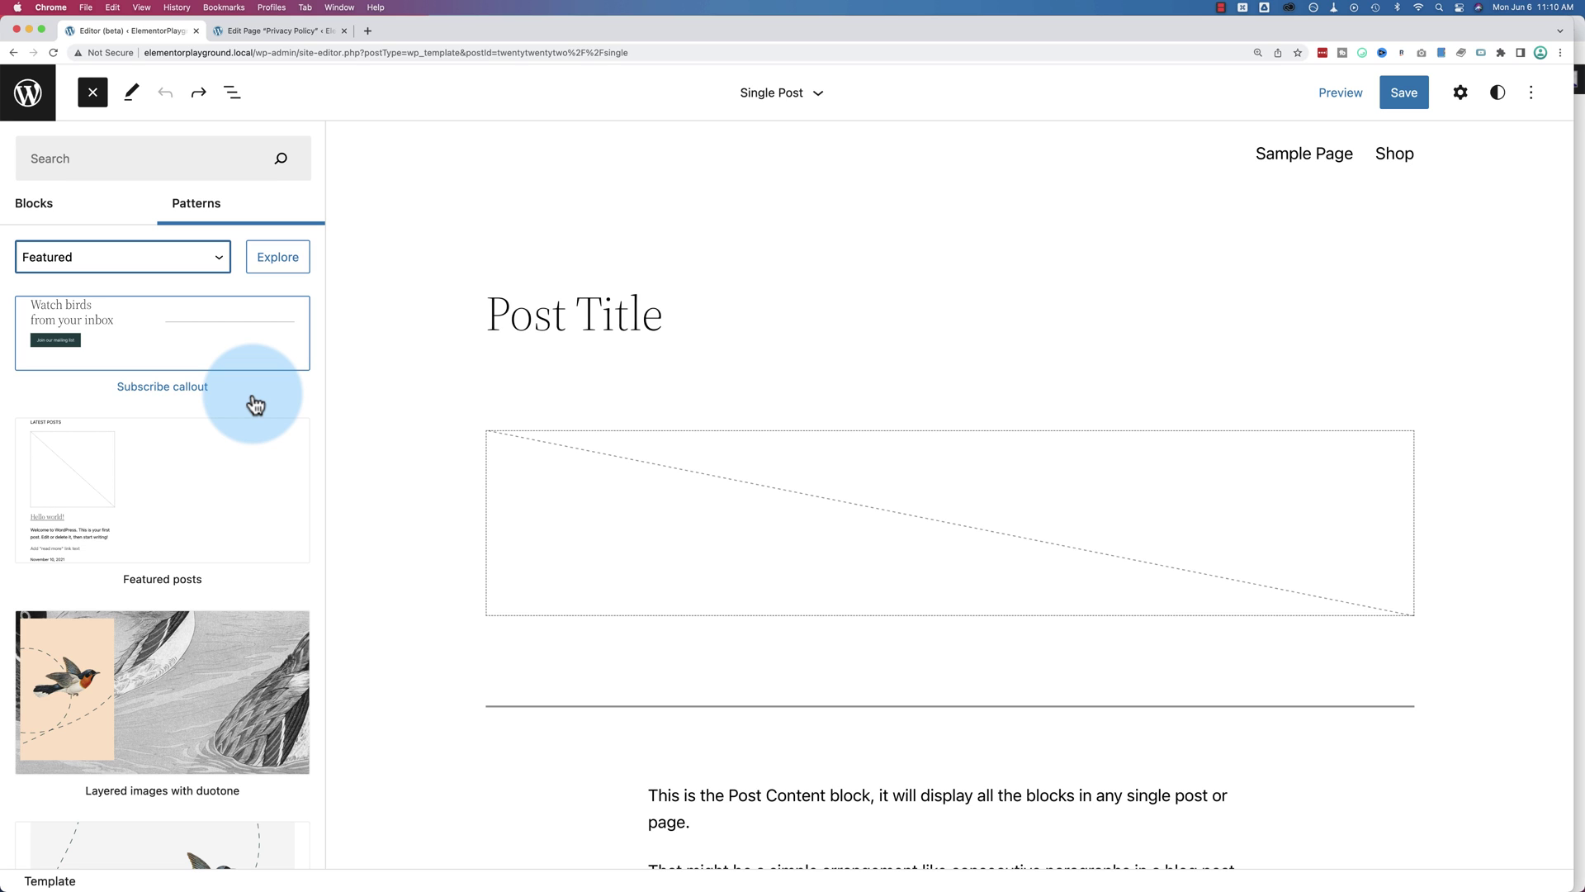
Search 'footer' in the block chooser below Post Title, then switch to the Privacy Policy page.
click(920, 414)
click(784, 403)
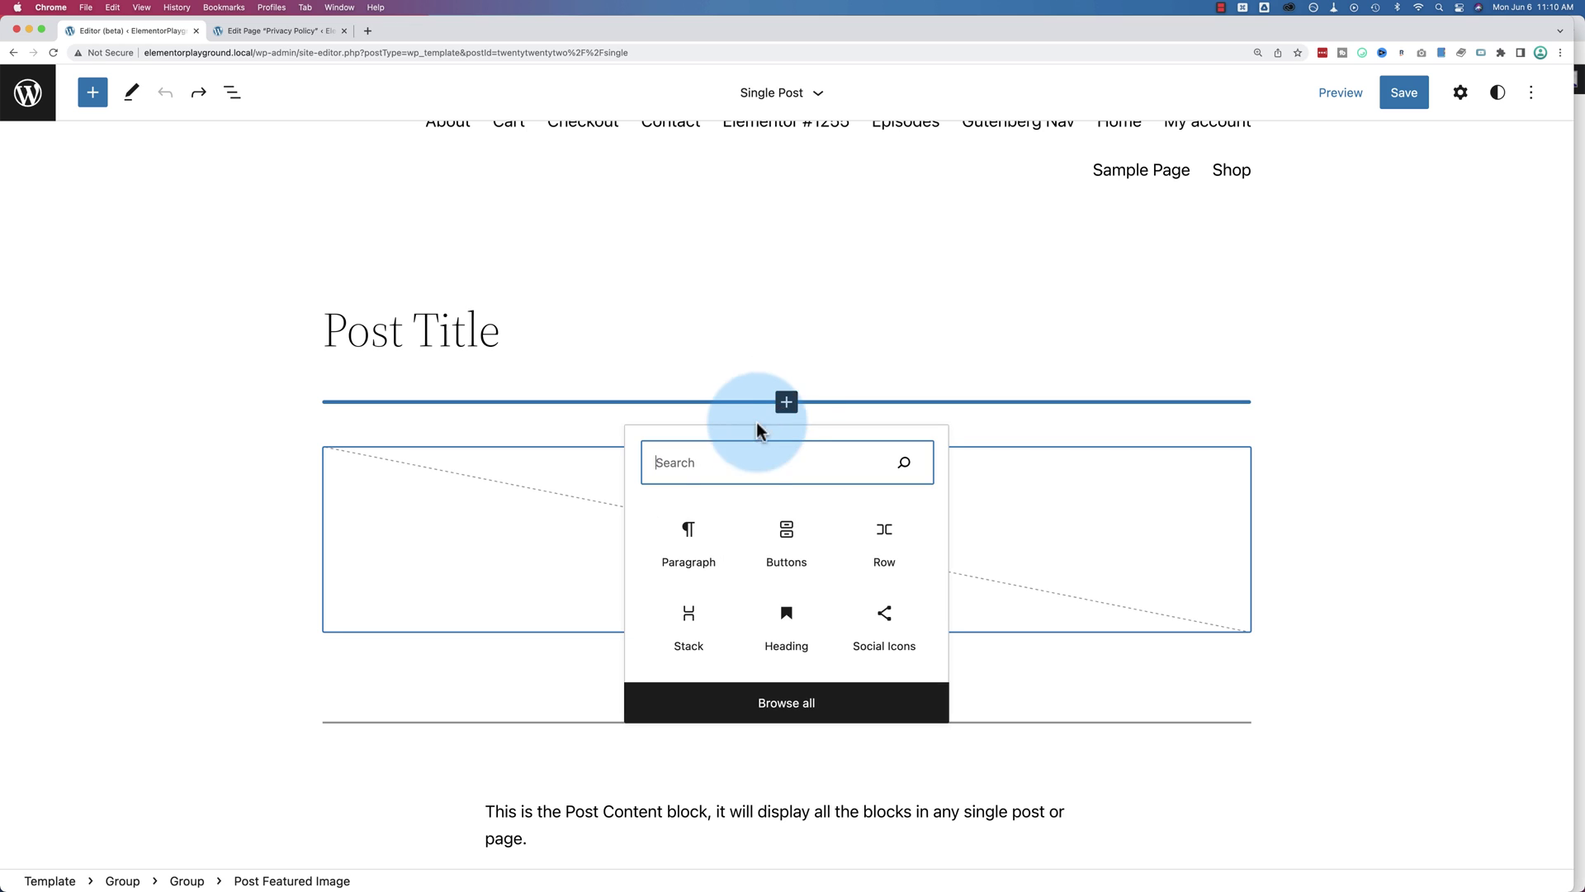
text(footer)
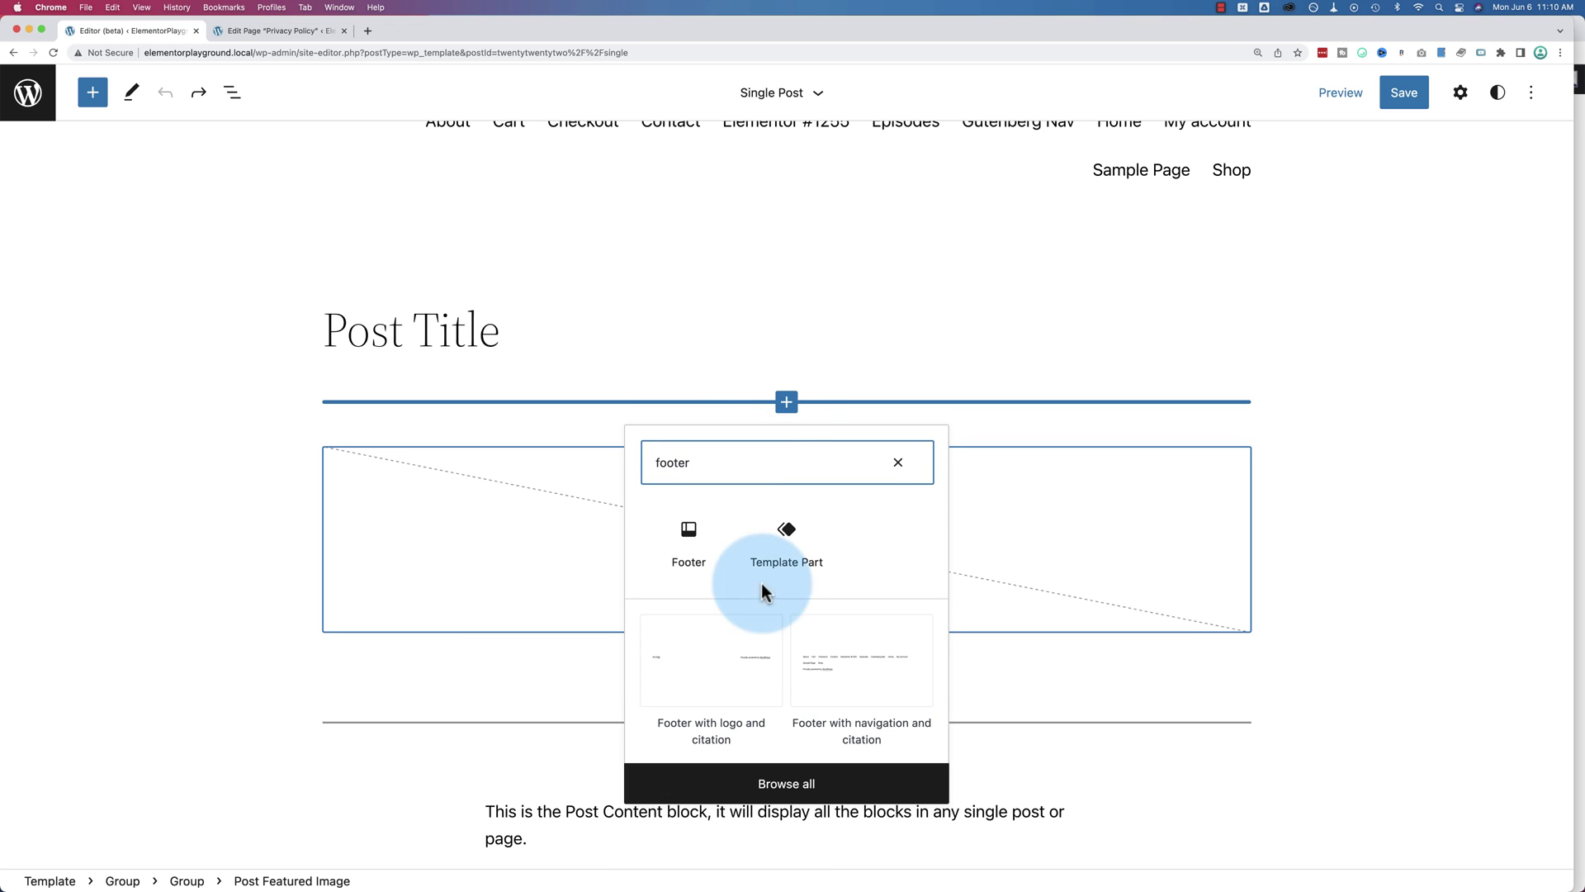
click(444, 261)
click(285, 31)
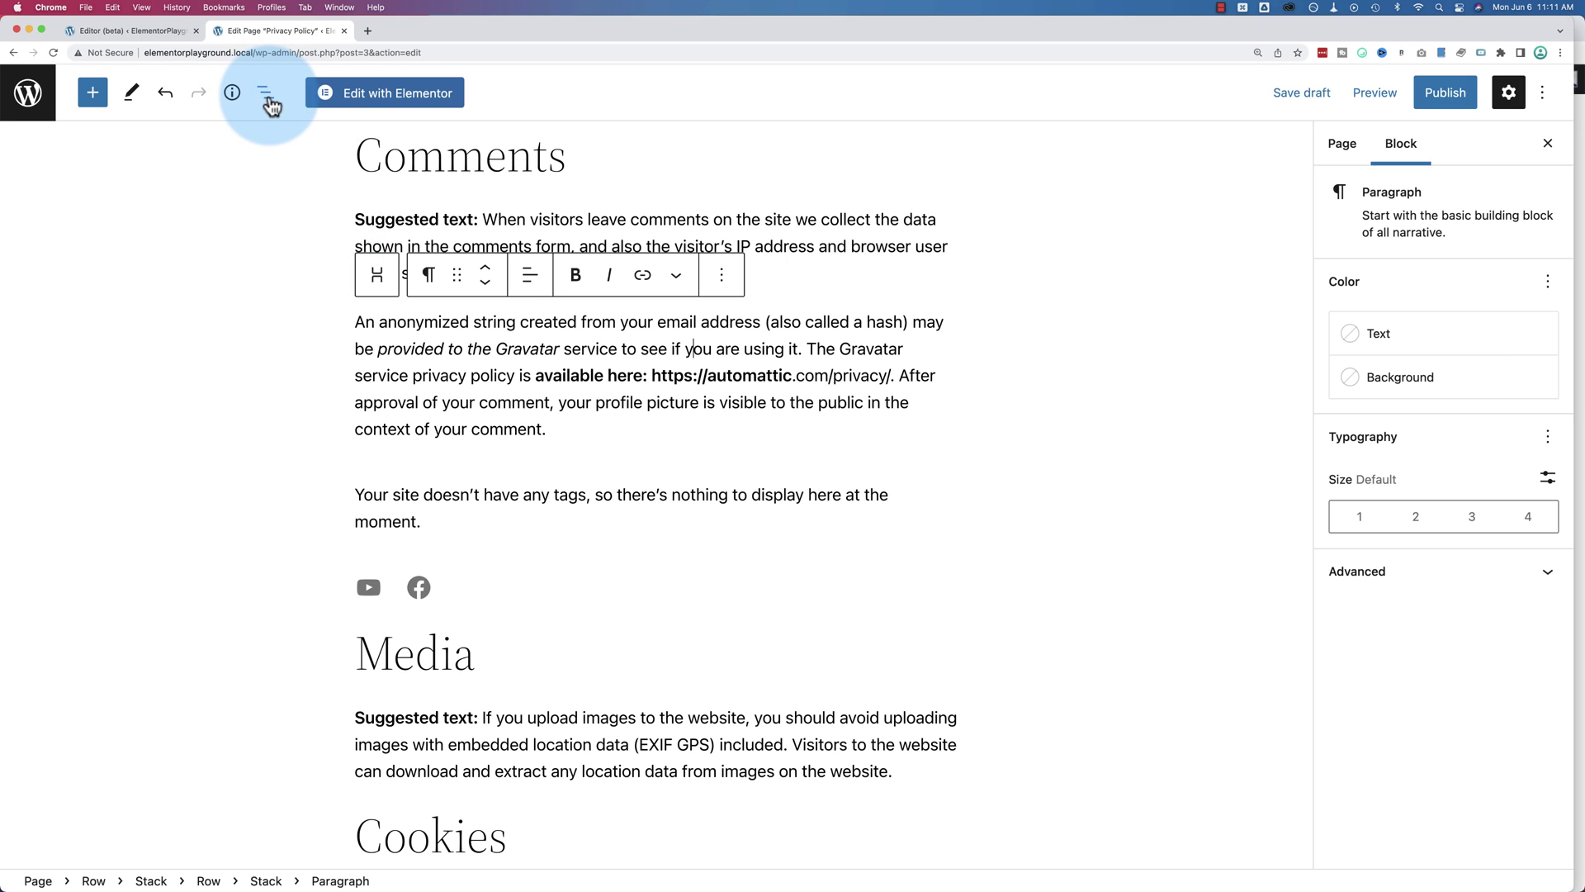
Show the List View outline and select the 'Embedded content from other websites' heading.
click(268, 97)
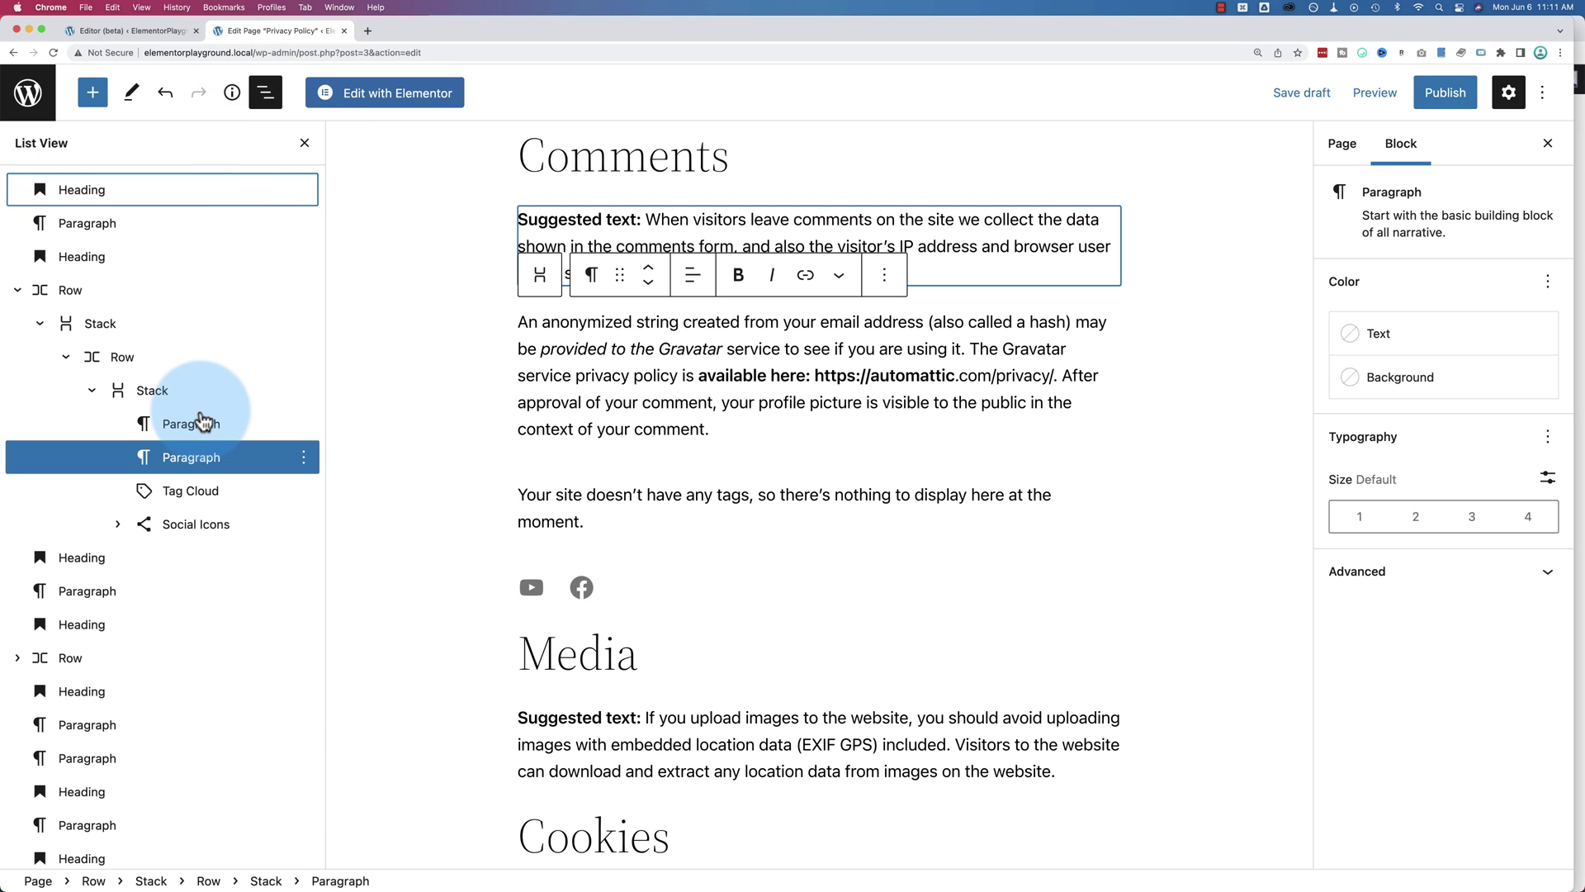
scroll(202, 420, down, 1)
scroll(202, 419, down, 3)
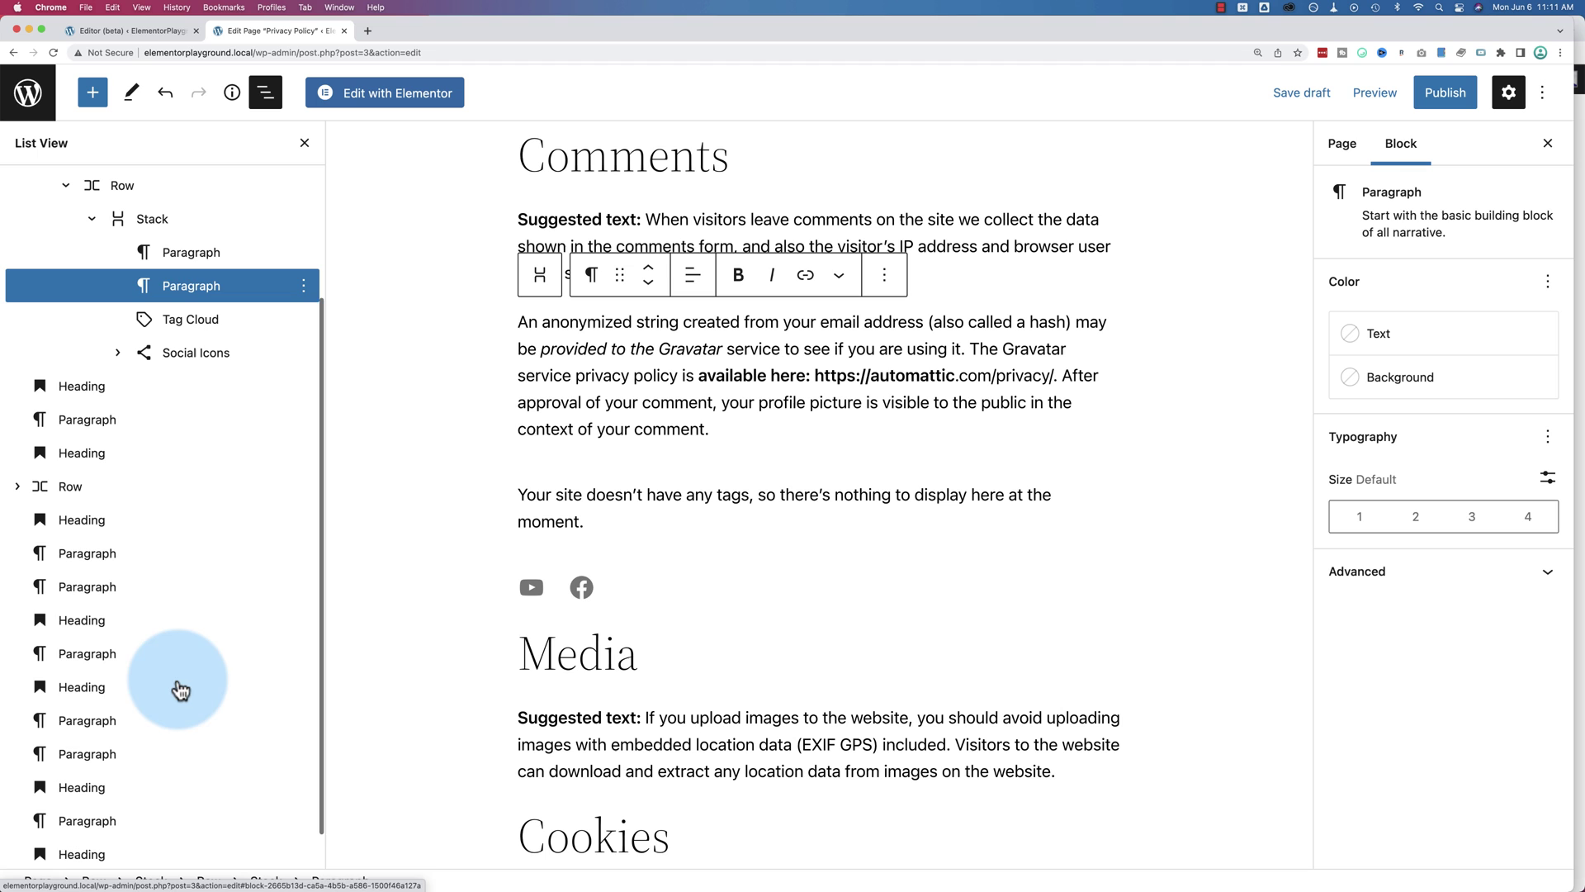
scroll(495, 450, down, 1)
scroll(500, 453, down, 10)
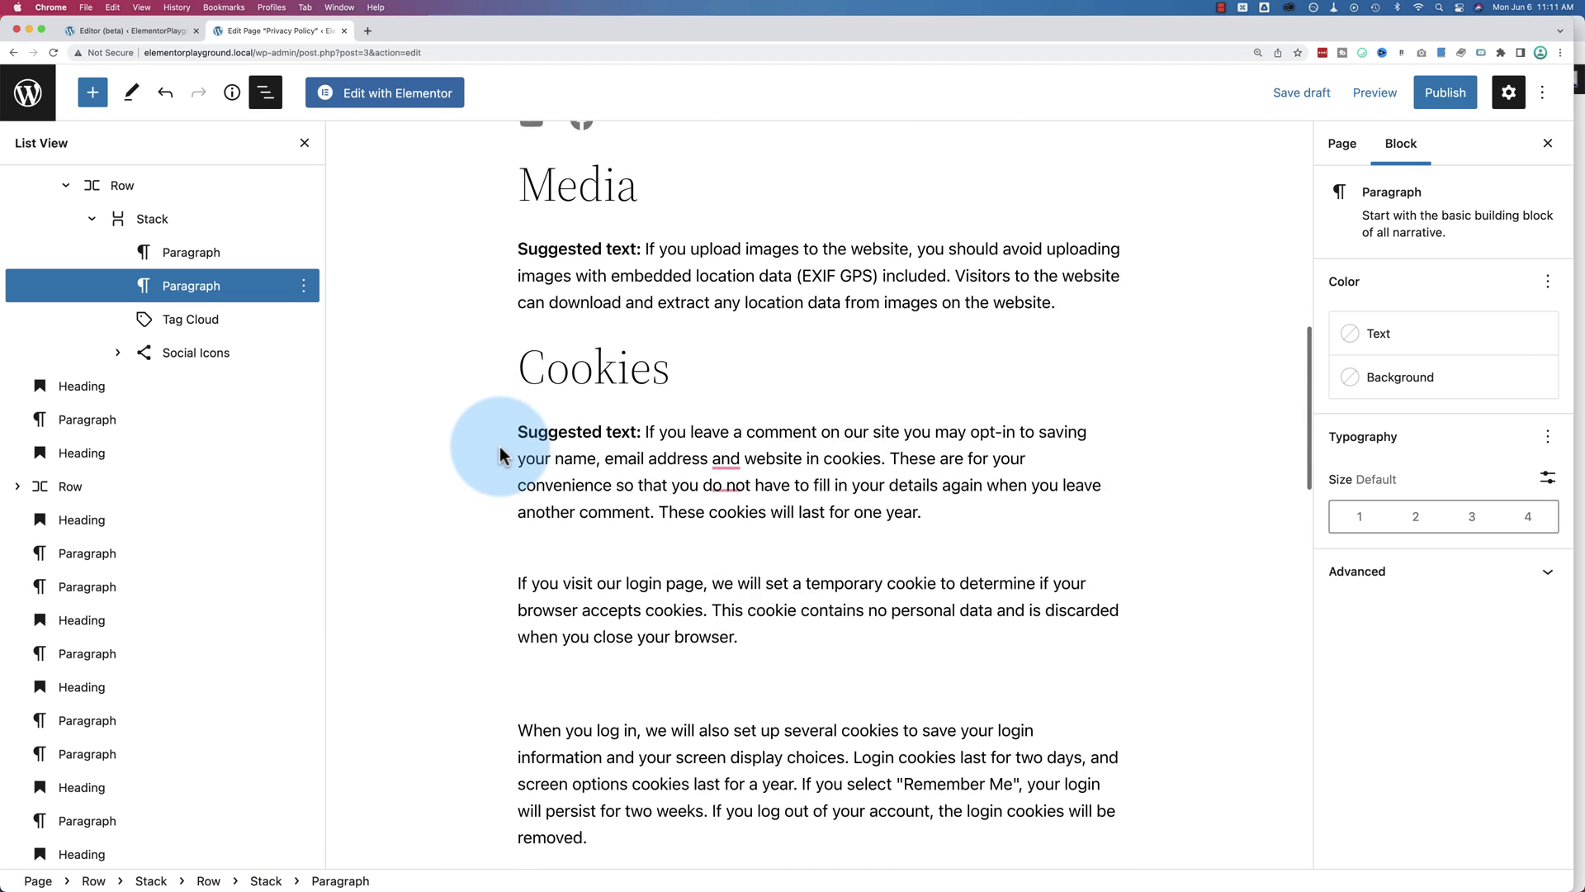
scroll(114, 788, down, 1)
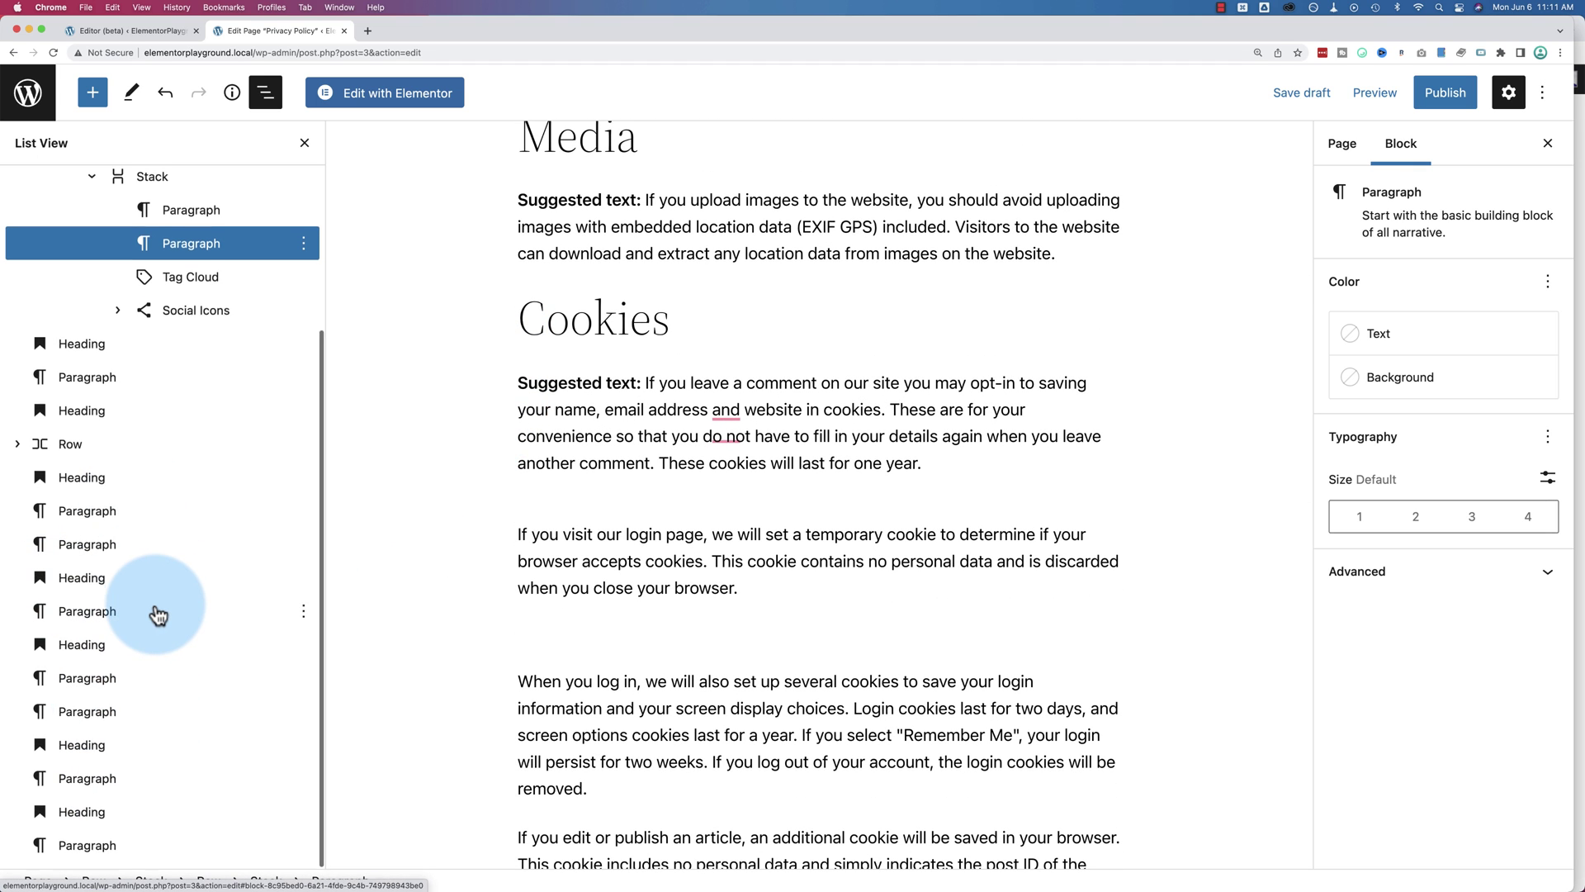
scroll(156, 611, up, 5)
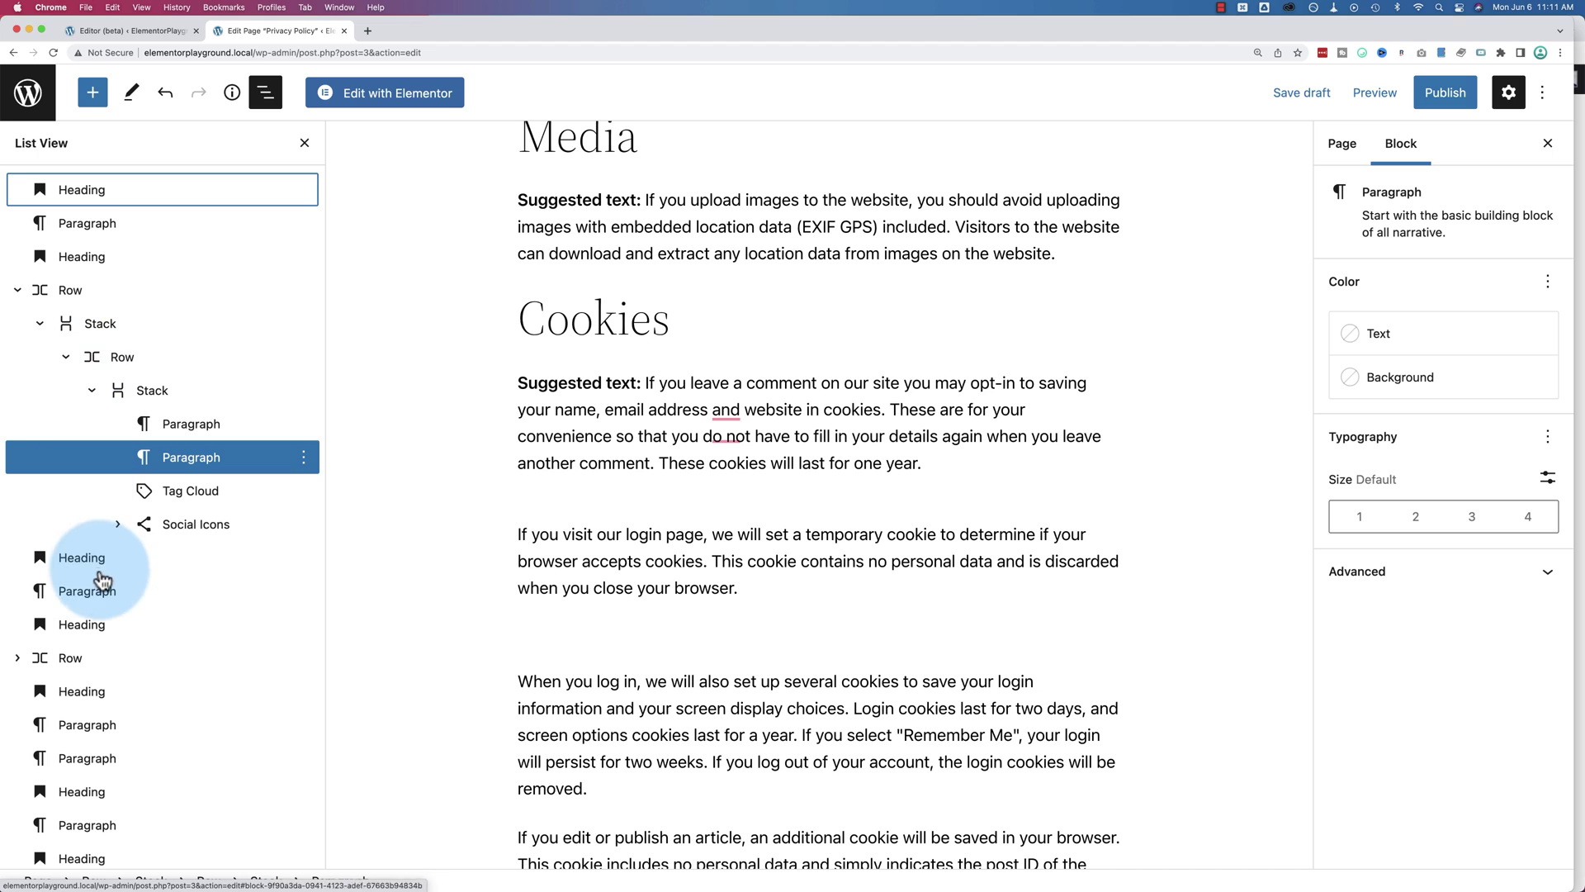
scroll(103, 694, down, 4)
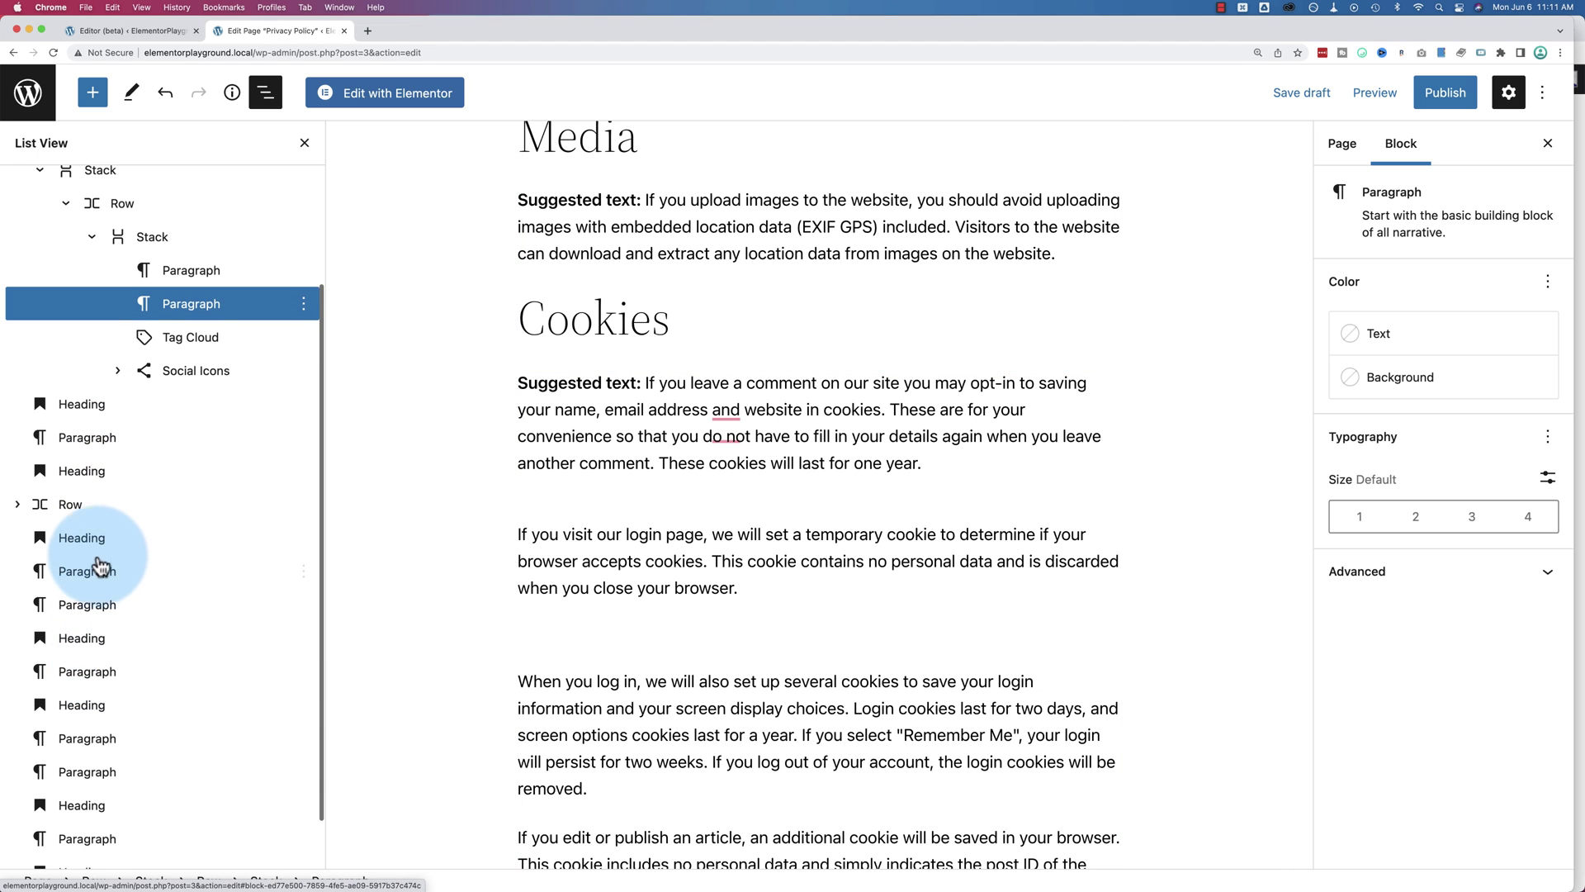
click(97, 541)
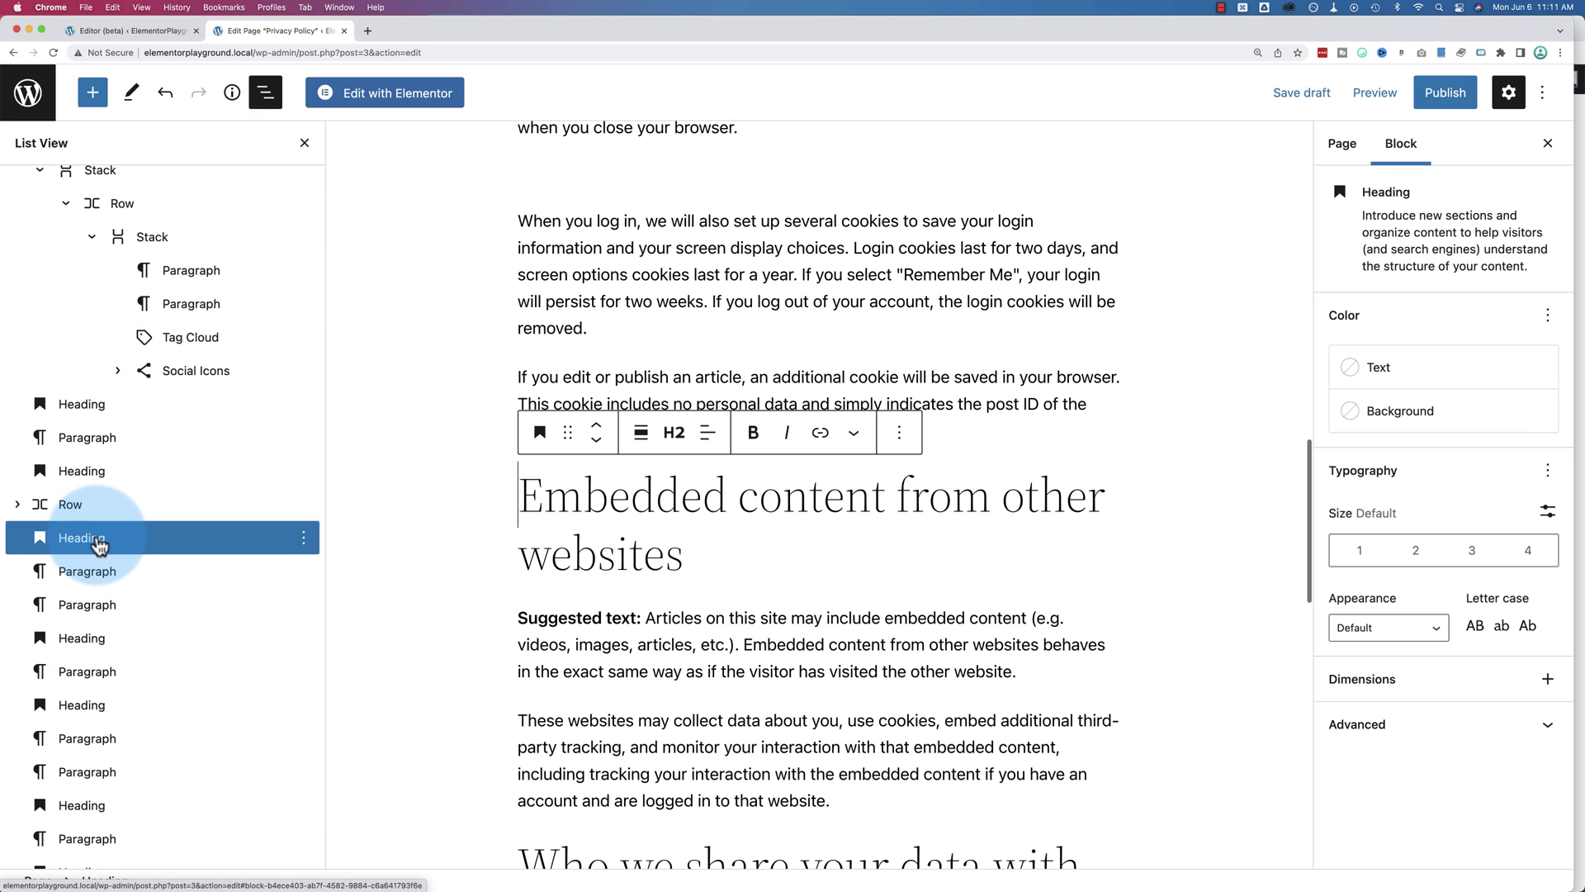
Drag the Embedded content heading and its two paragraphs above 'How long we retain your data'.
shift+click(109, 613)
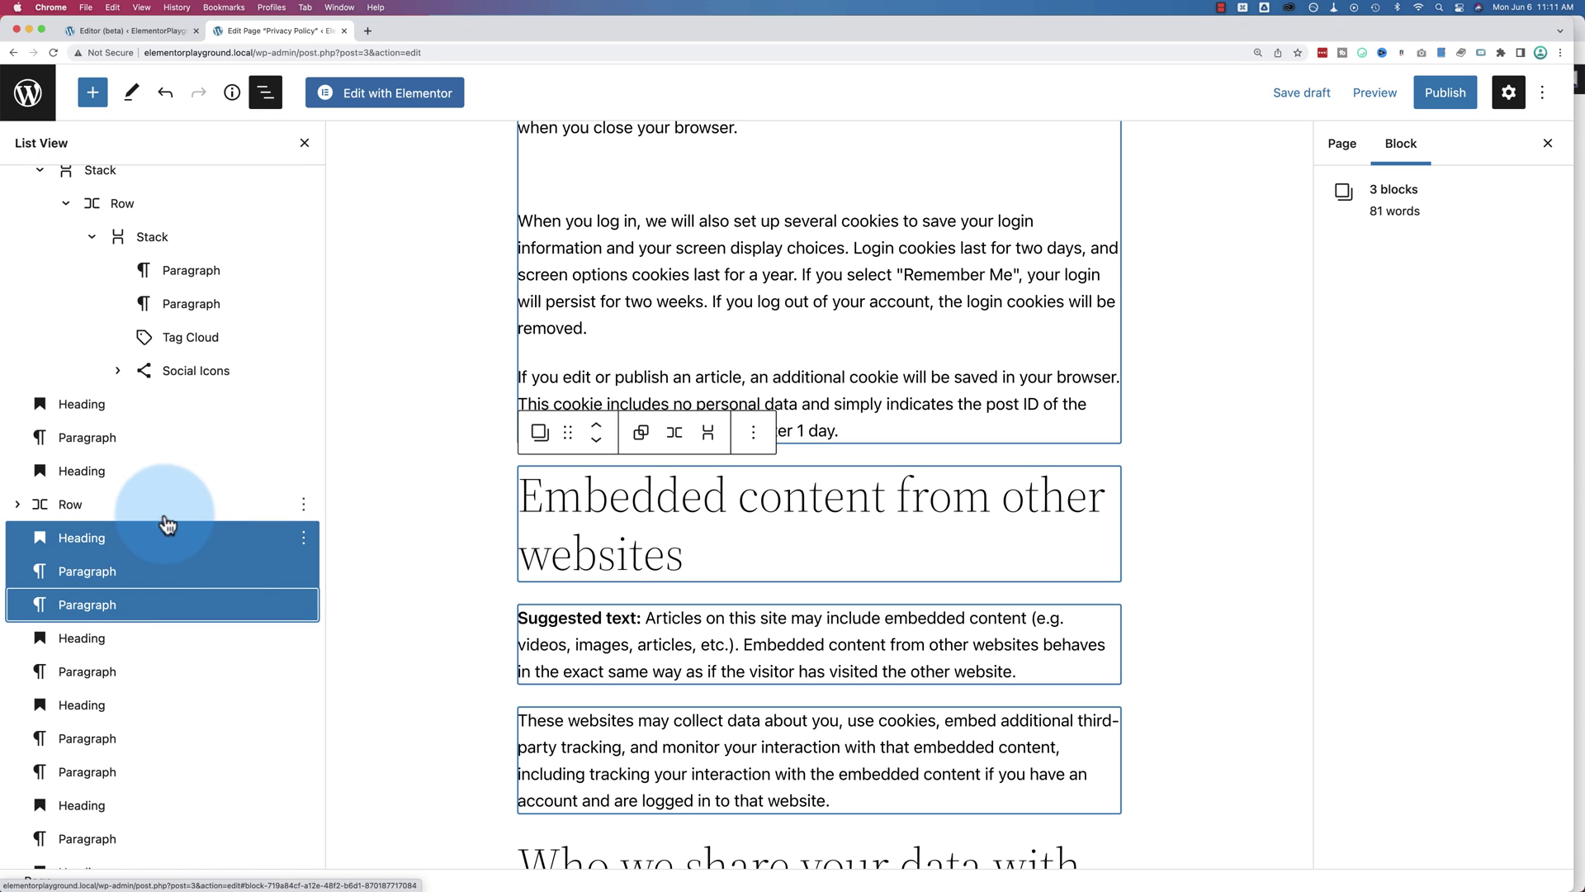
scroll(389, 530, down, 5)
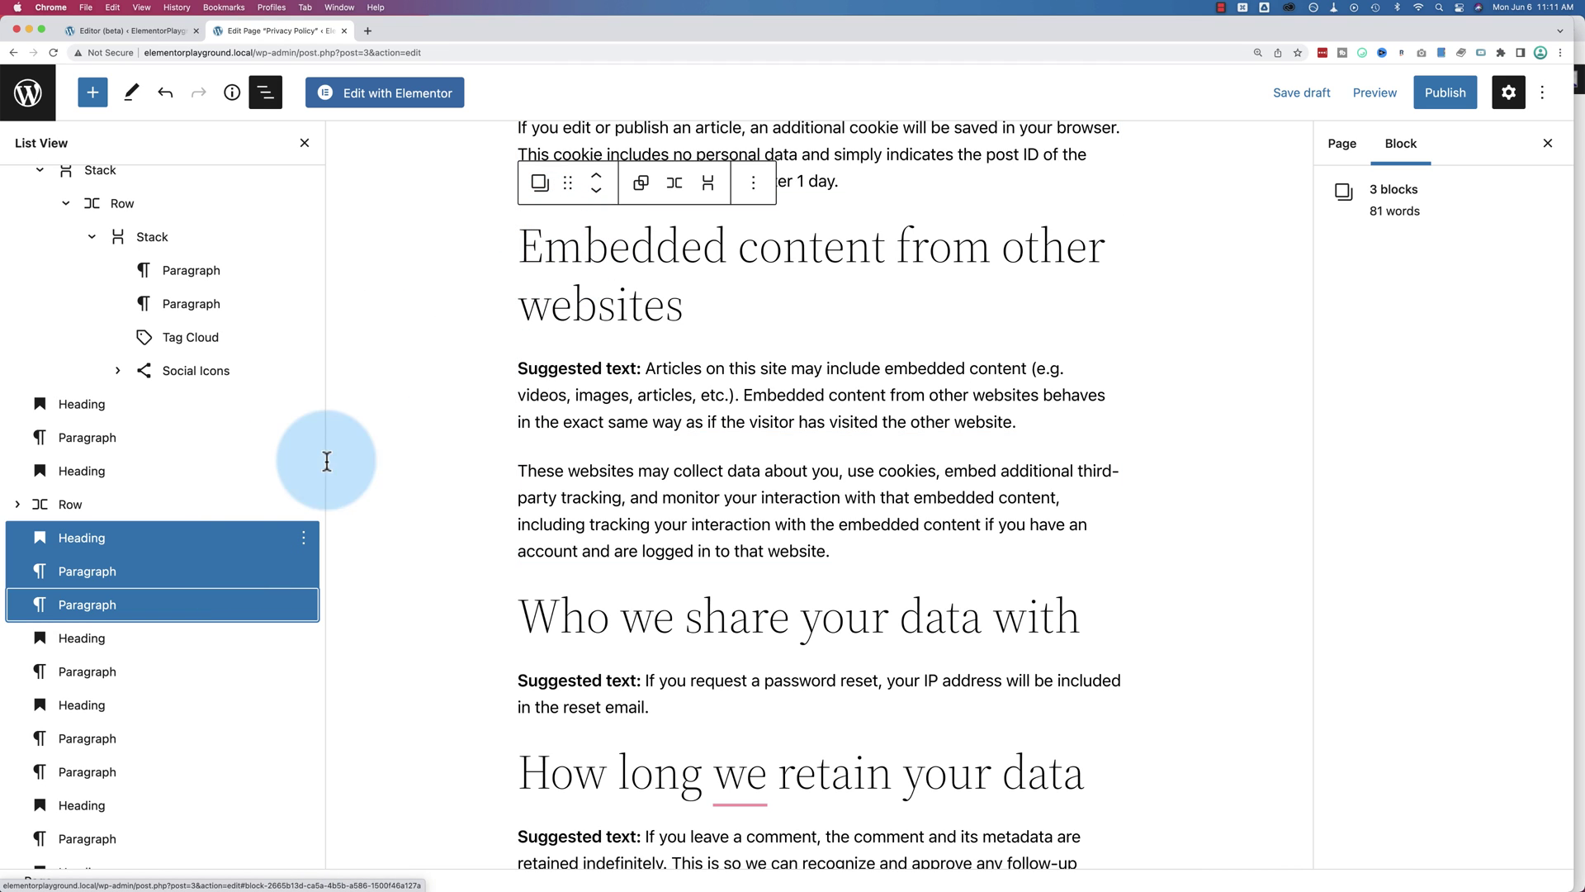
scroll(489, 498, down, 4)
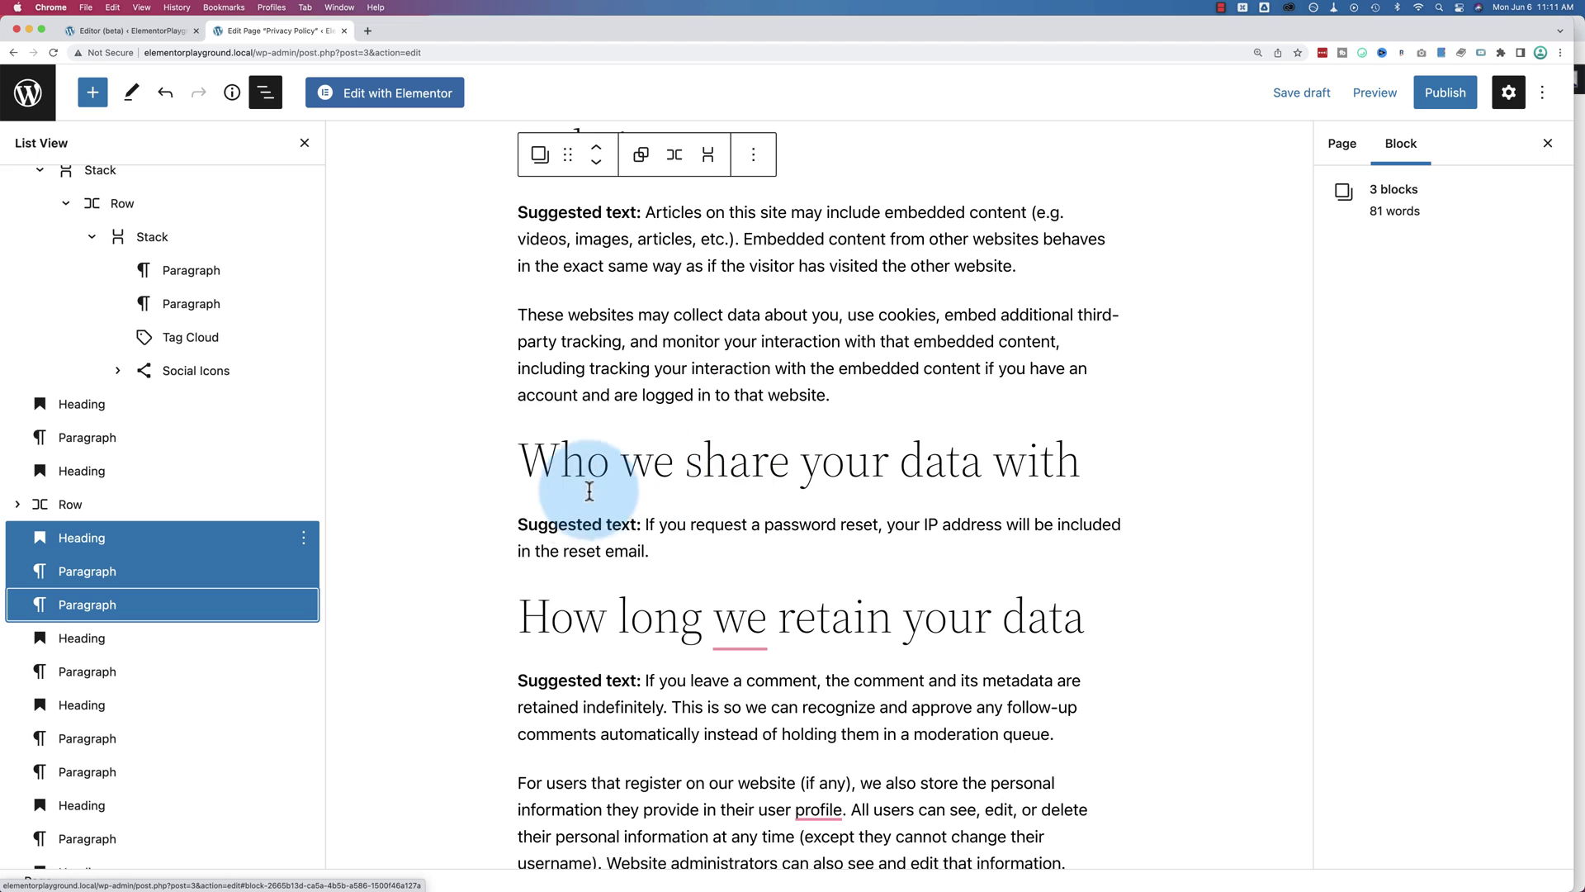
drag(135, 573, 96, 692)
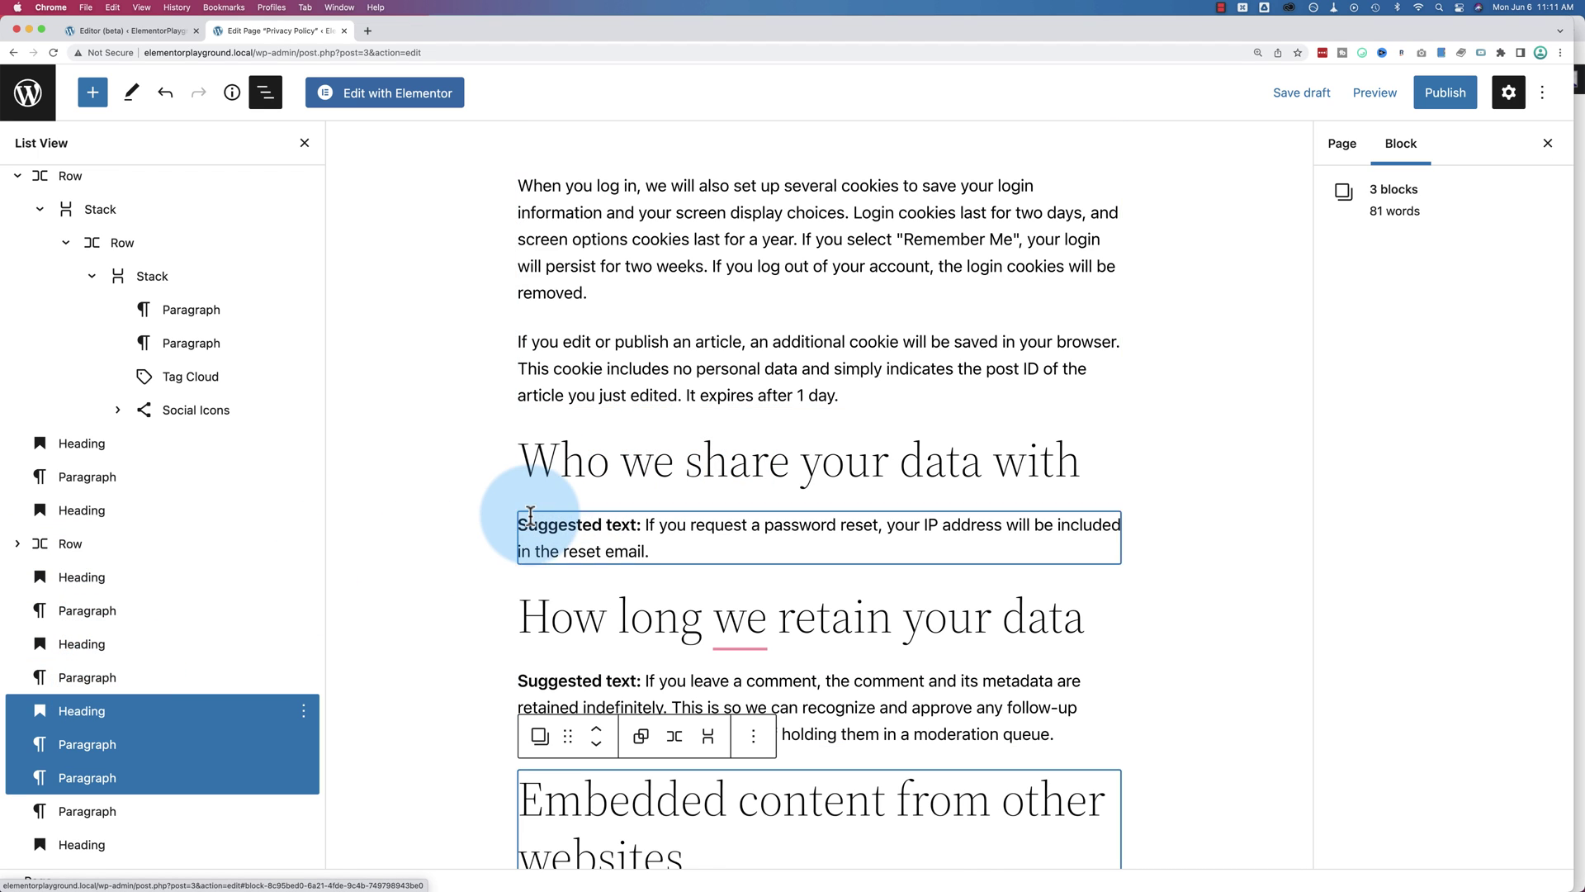
scroll(530, 524, down, 5)
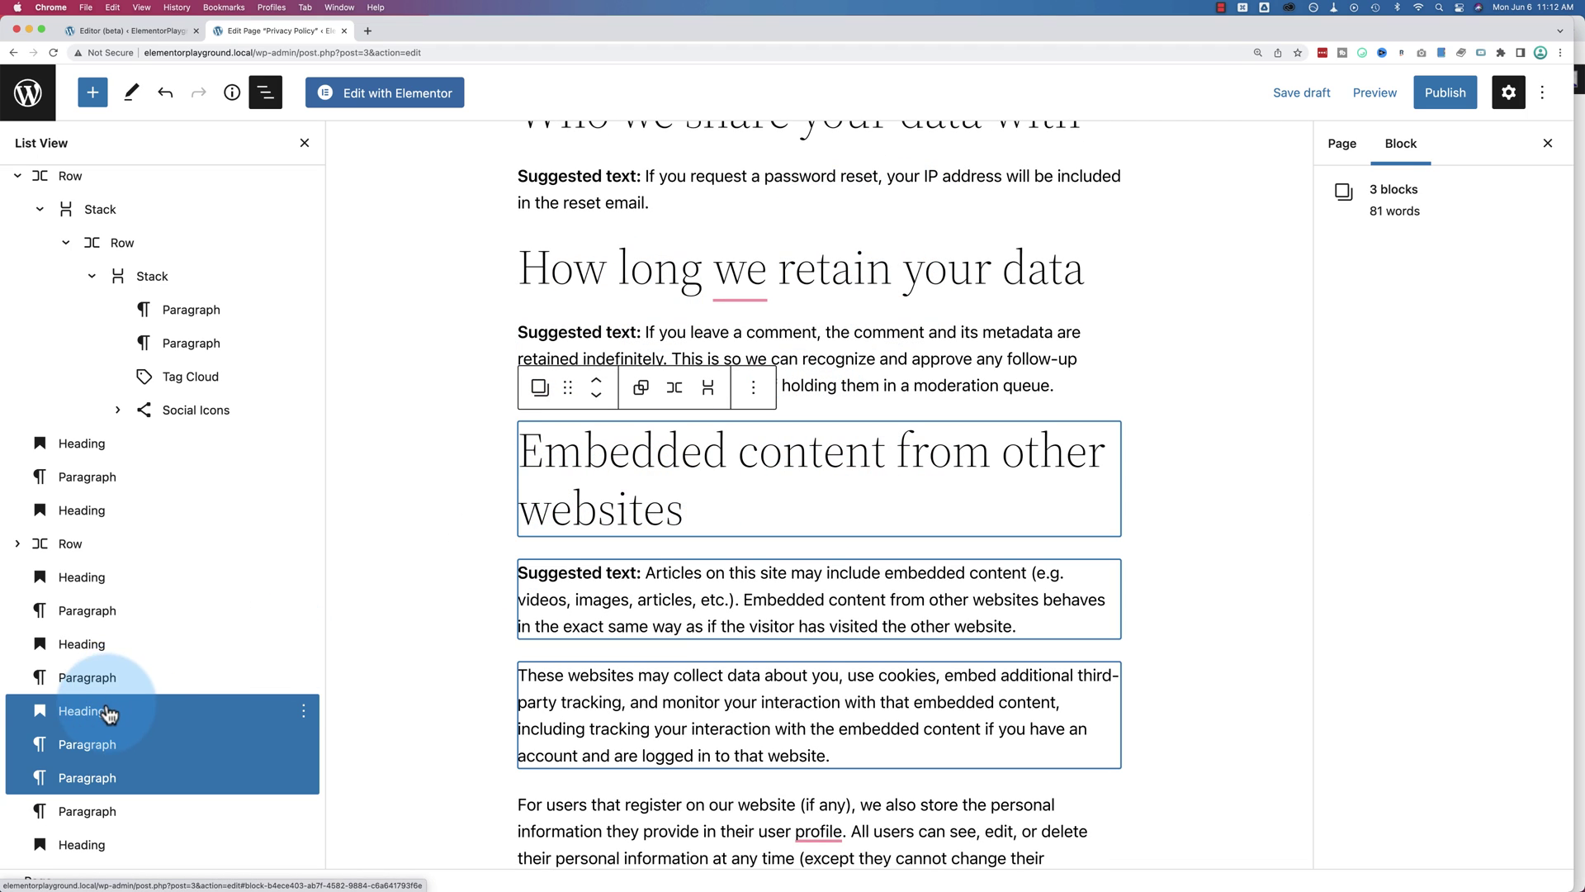
drag(107, 715, 111, 648)
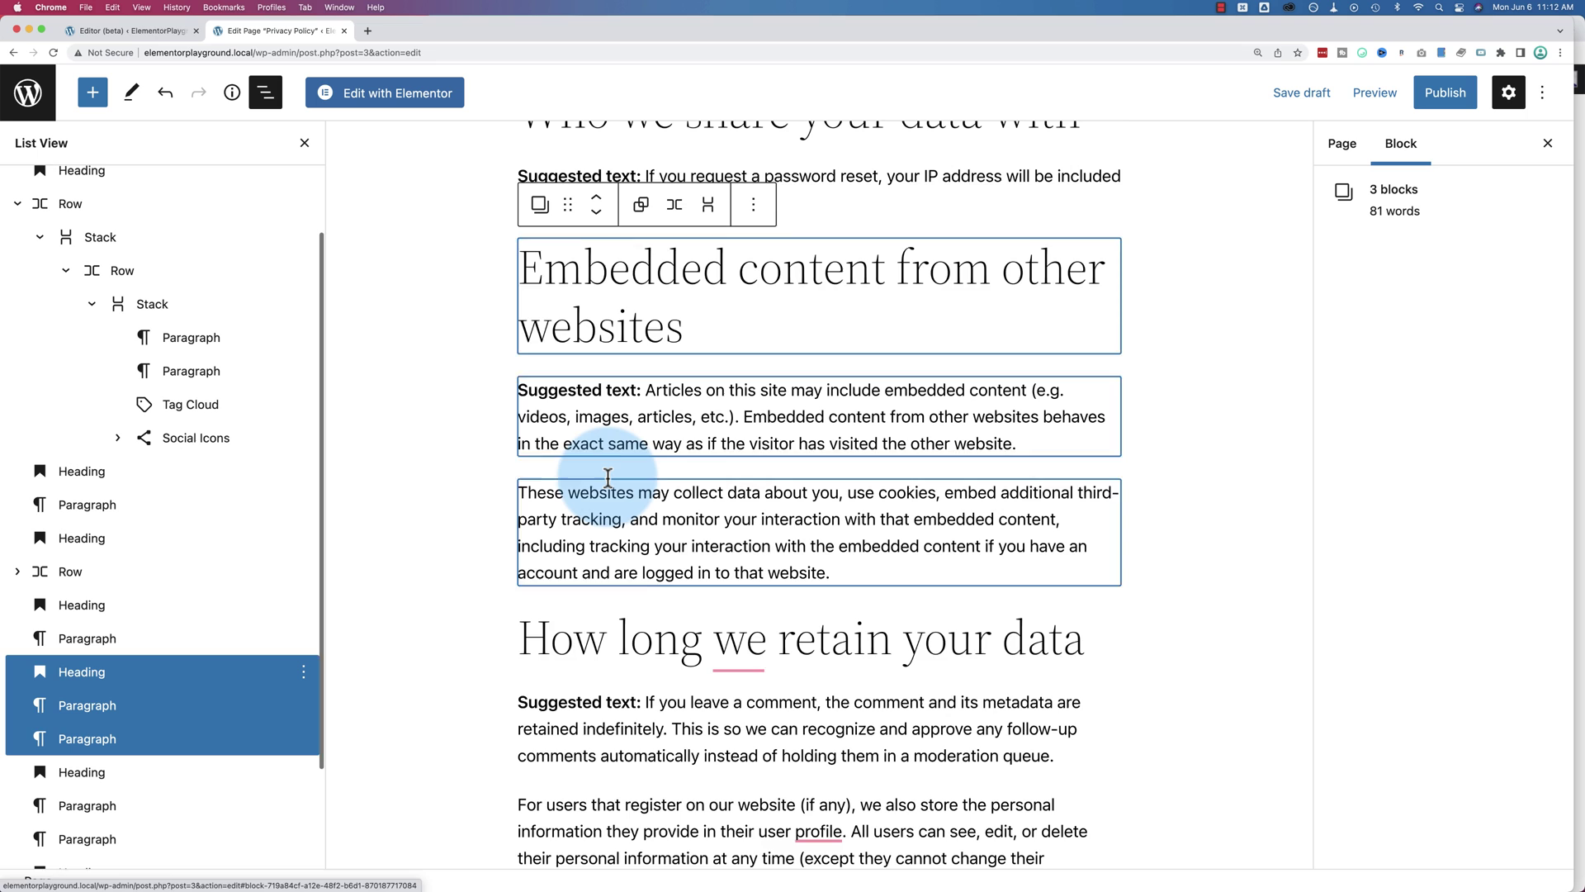
scroll(607, 466, up, 3)
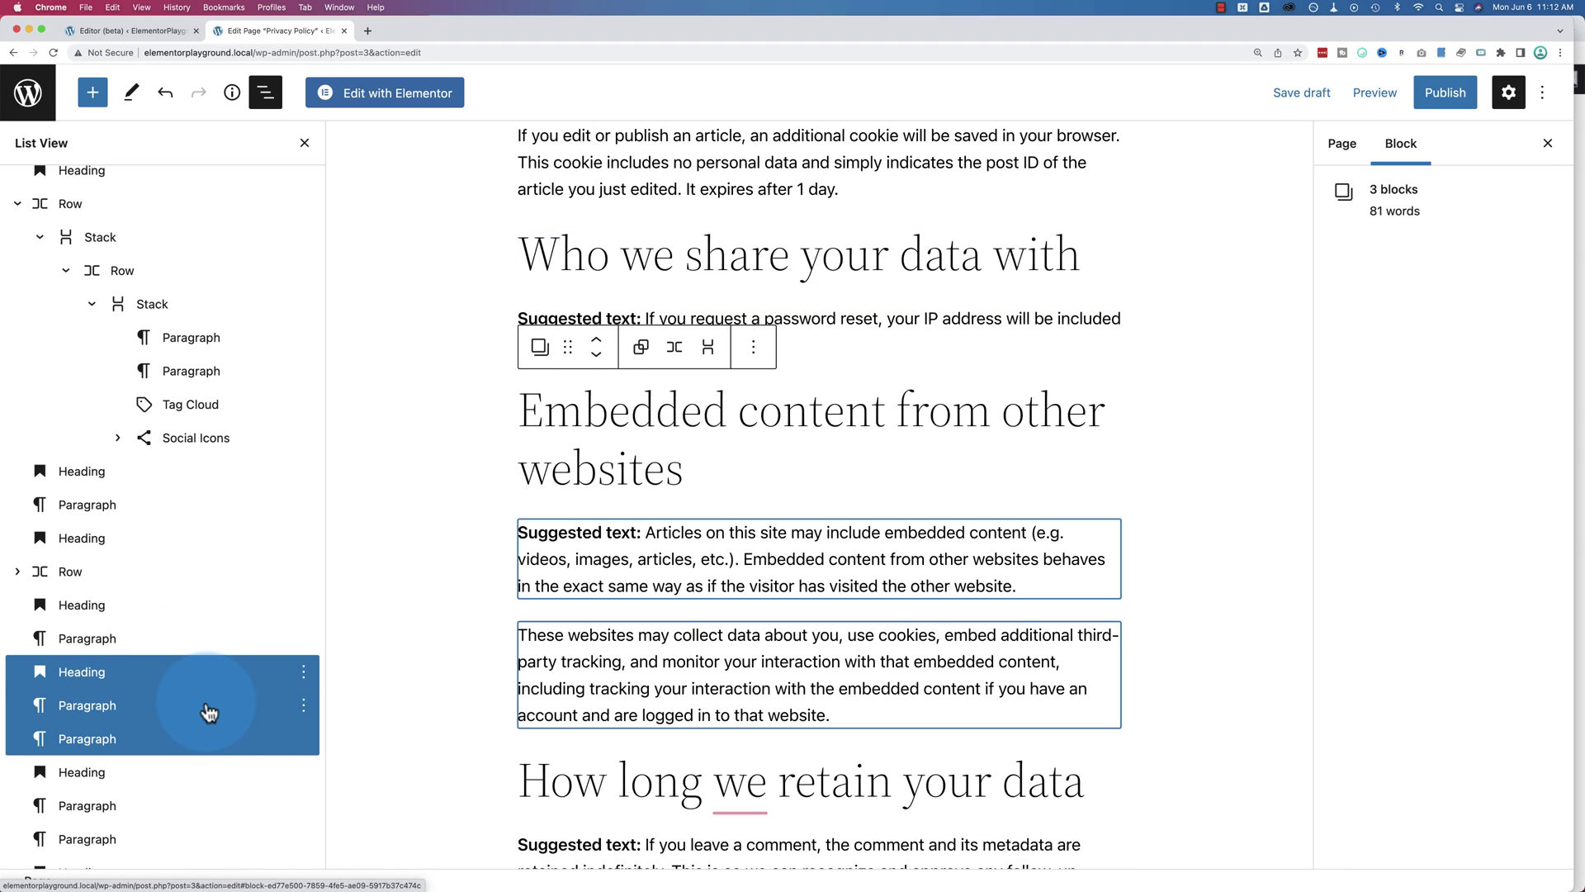
click(845, 410)
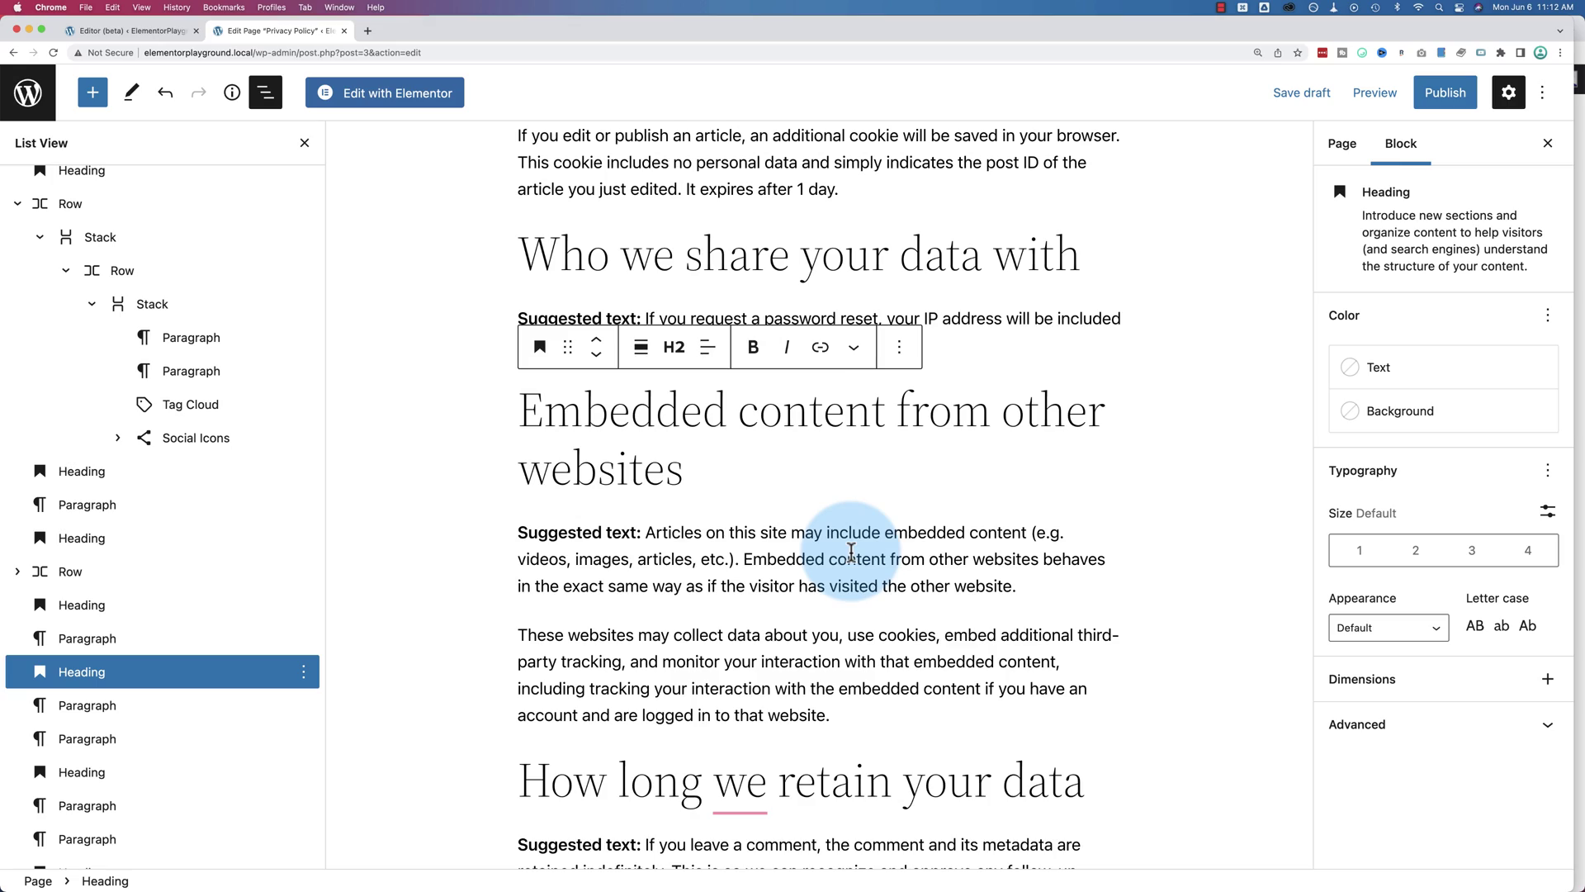
Apply Lock all to the Gravatar paragraph in the Comments section.
scroll(851, 551, up, 20)
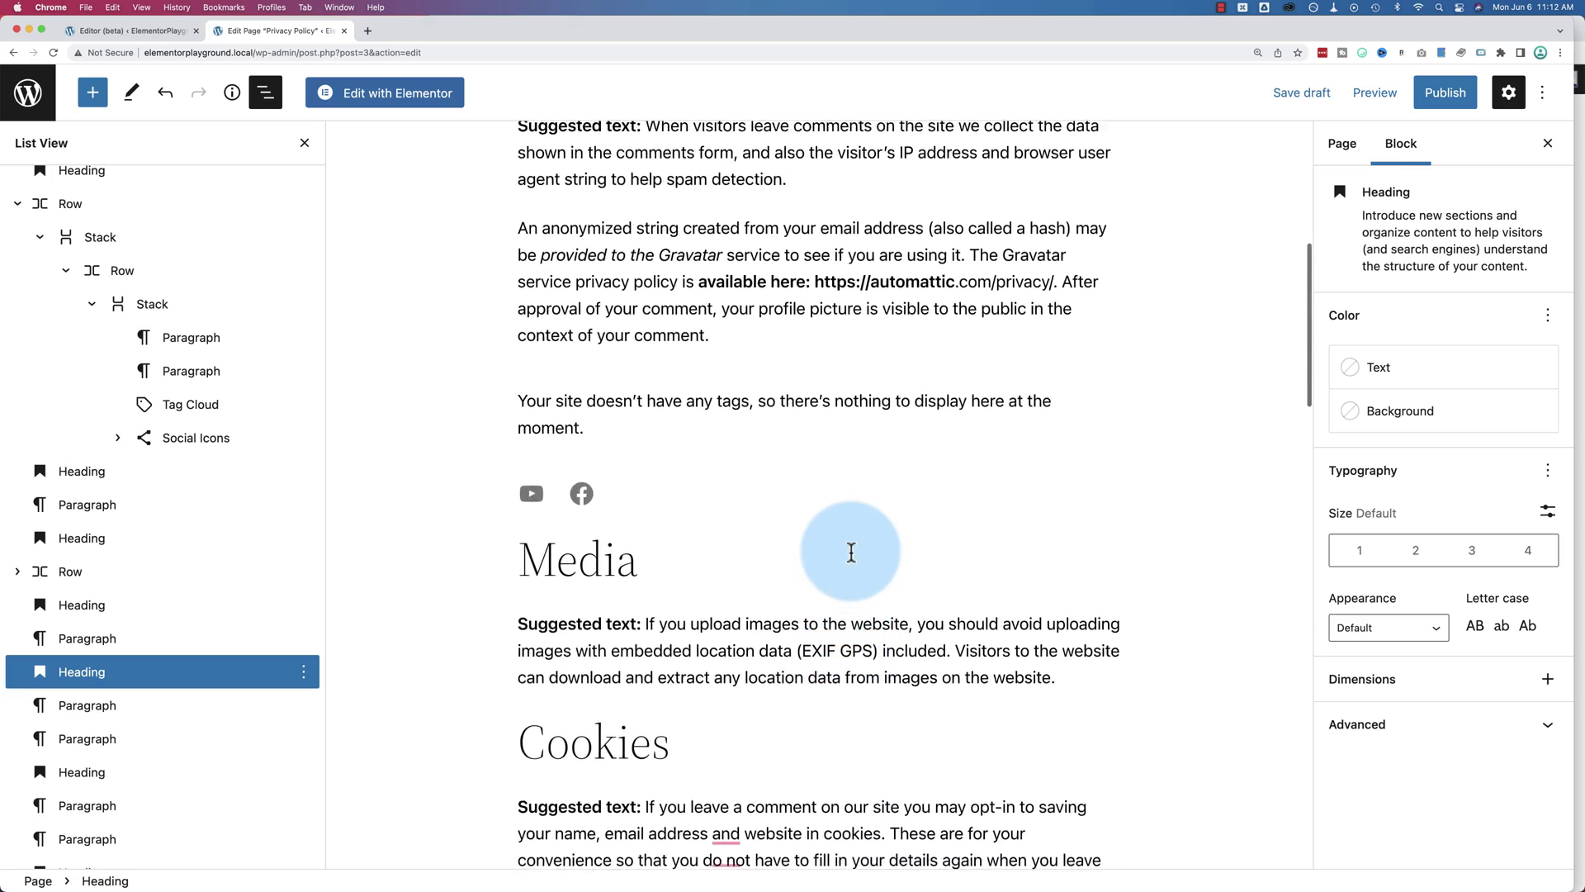
scroll(851, 551, up, 3)
scroll(851, 552, down, 6)
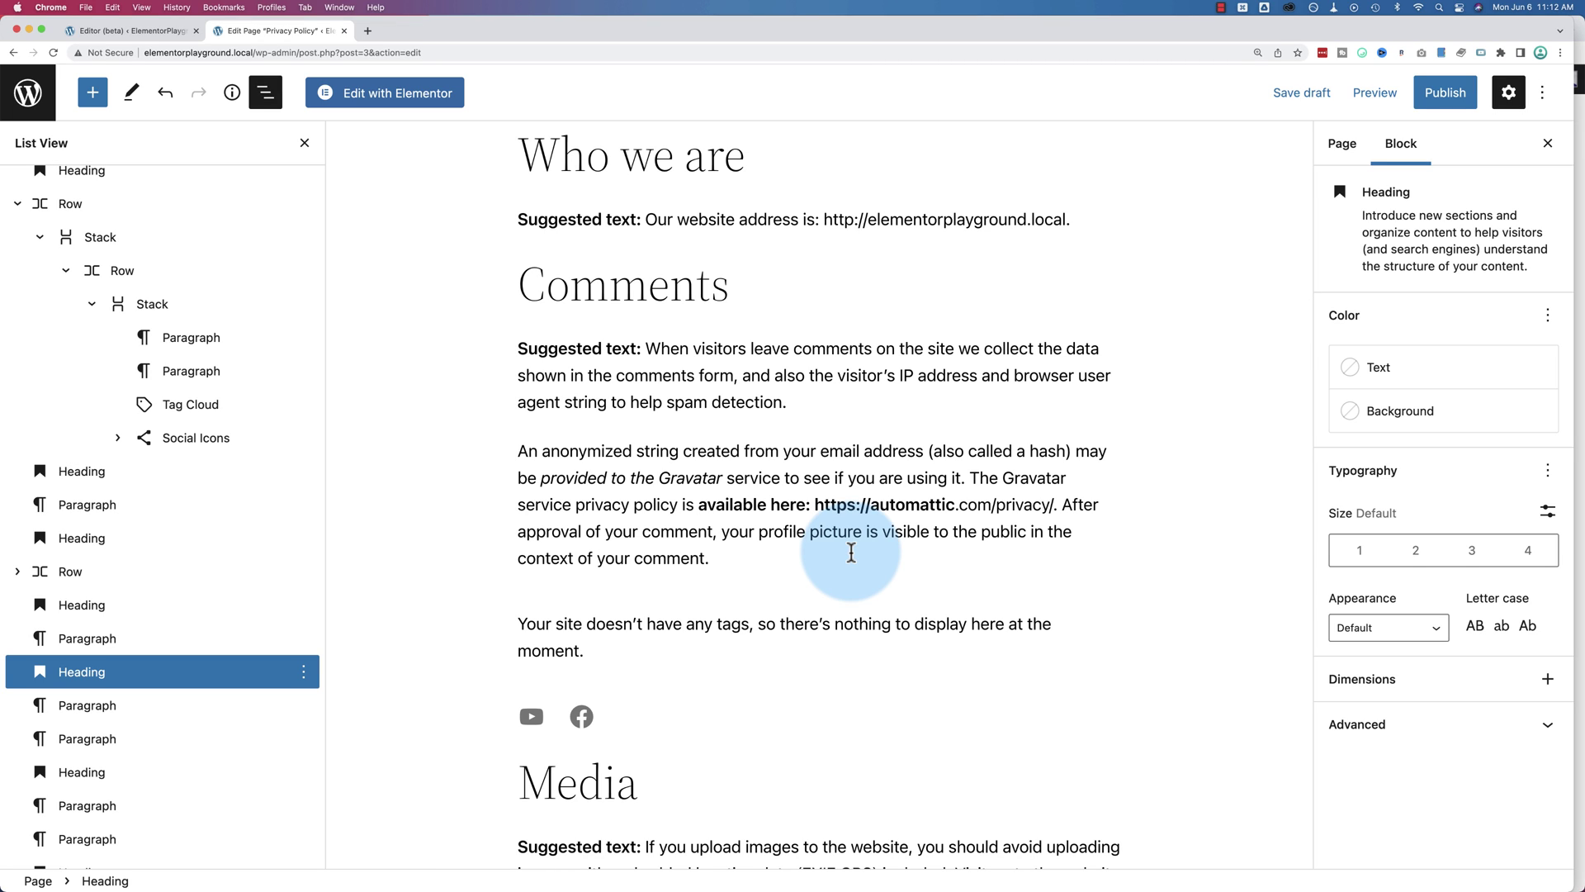
click(726, 477)
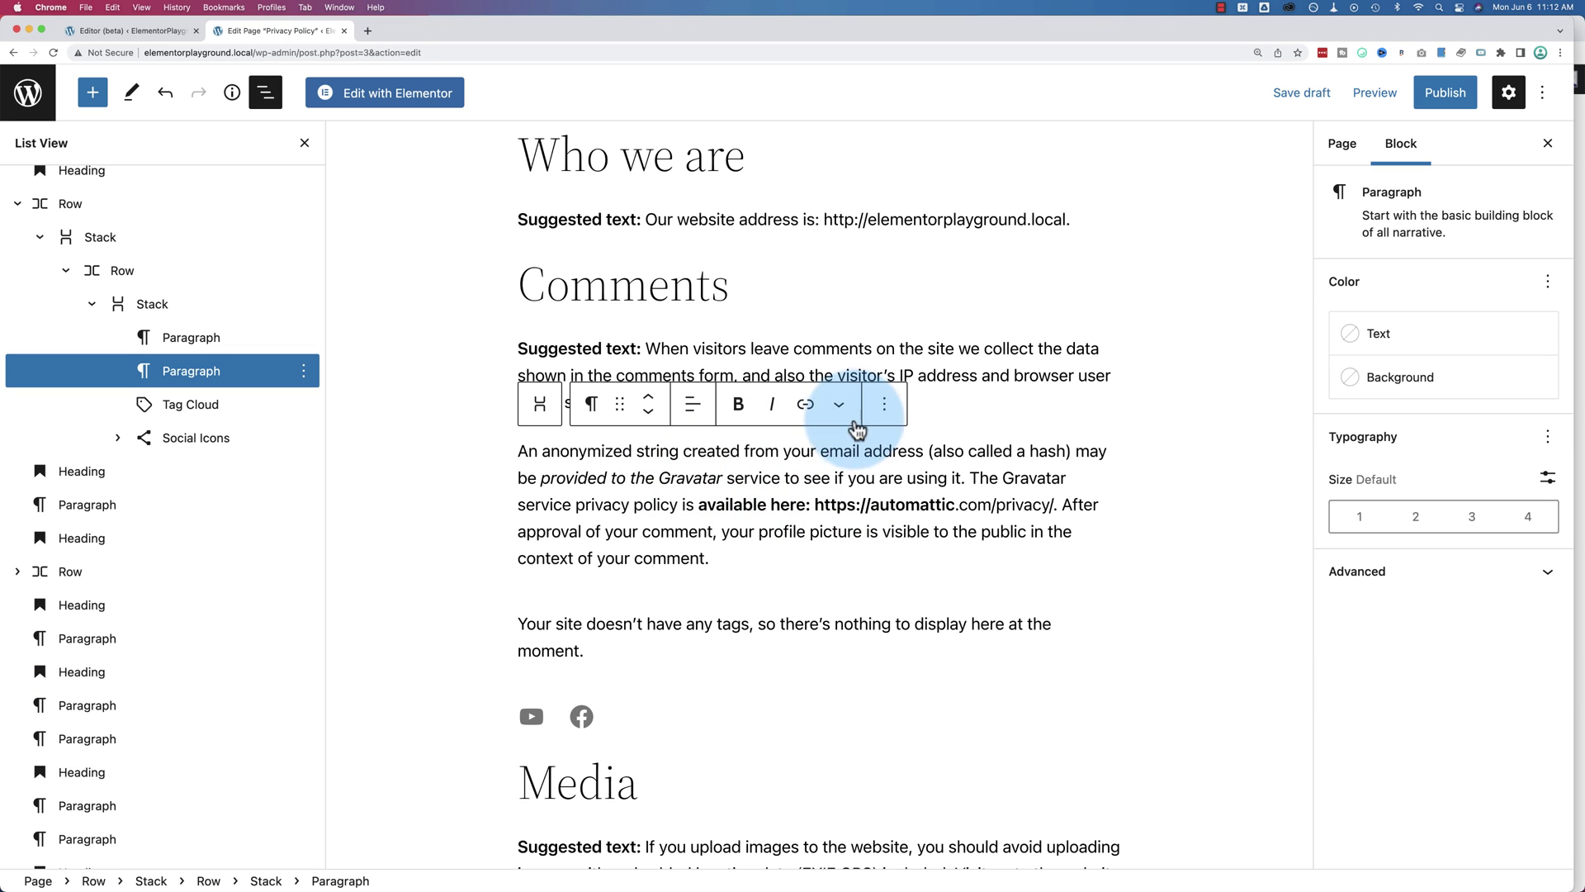
click(892, 407)
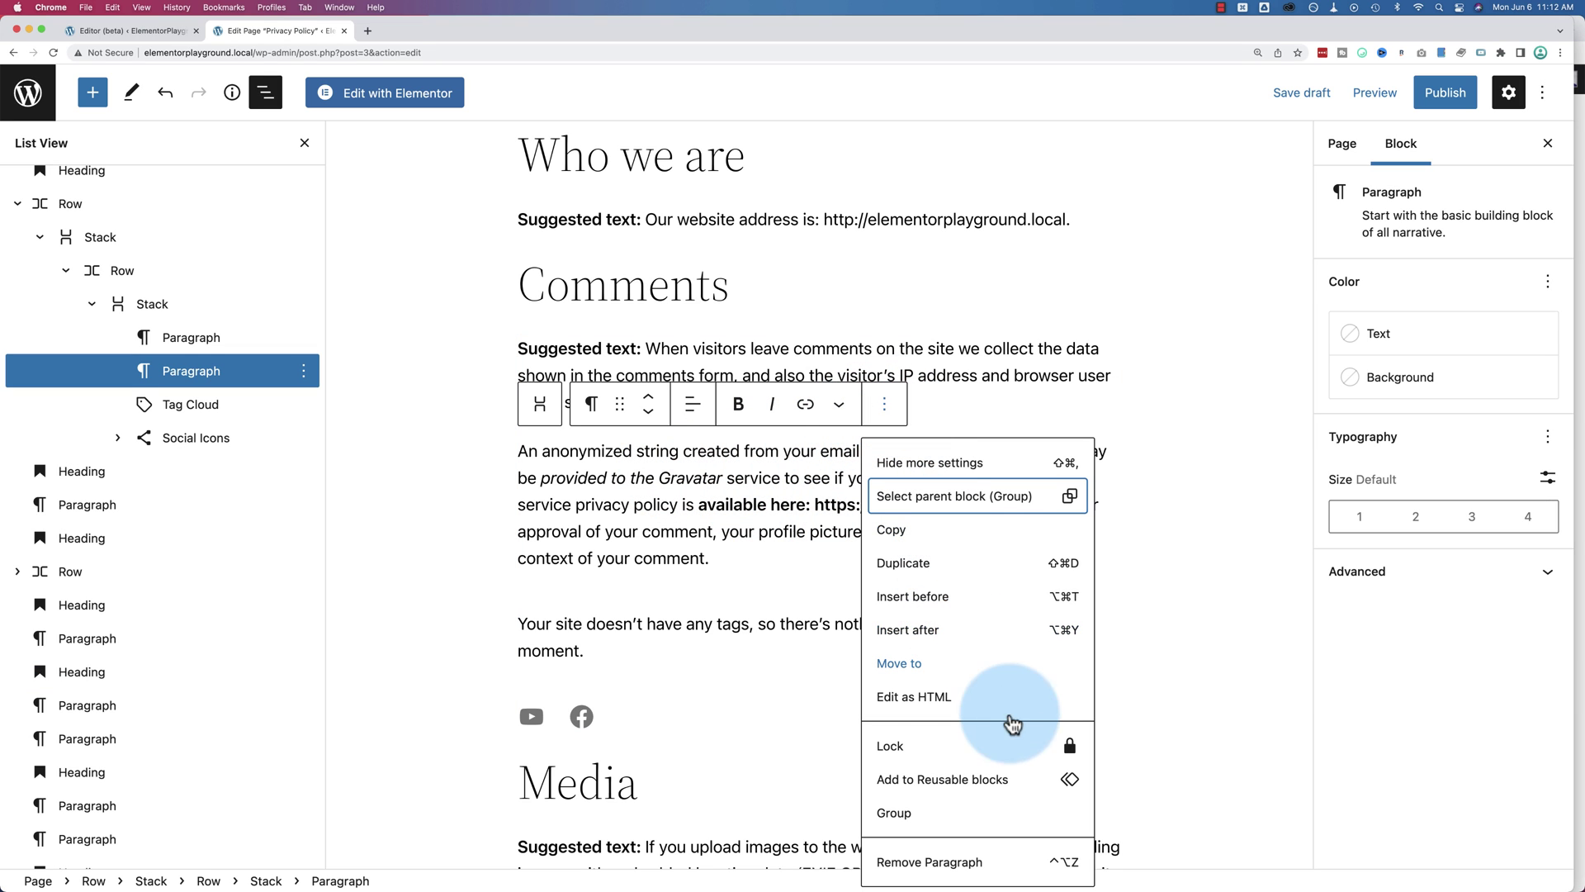
click(924, 756)
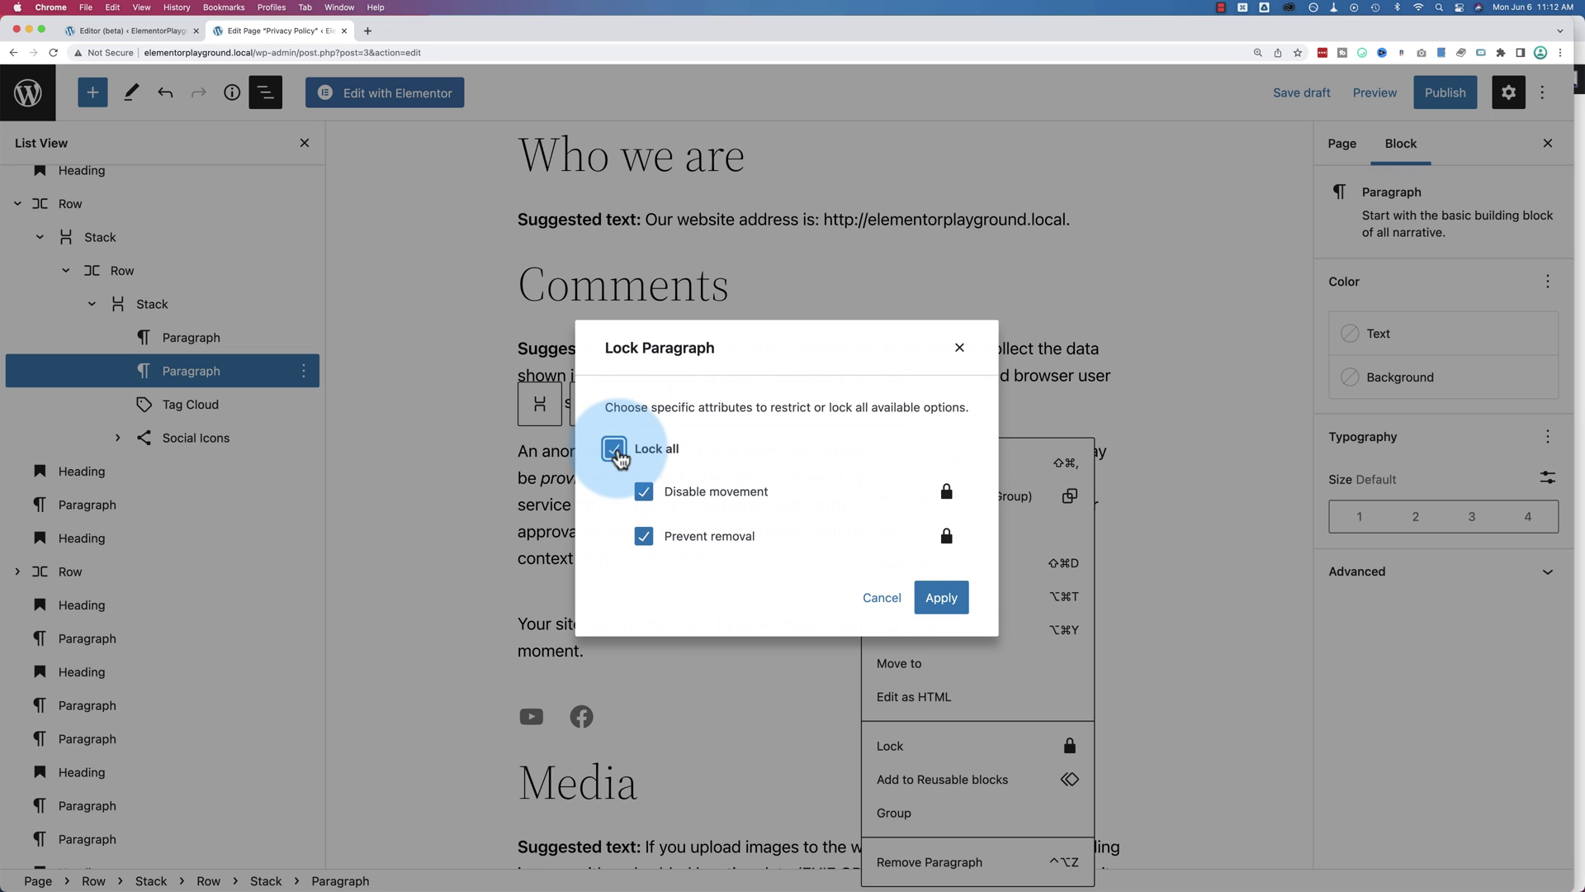
click(941, 597)
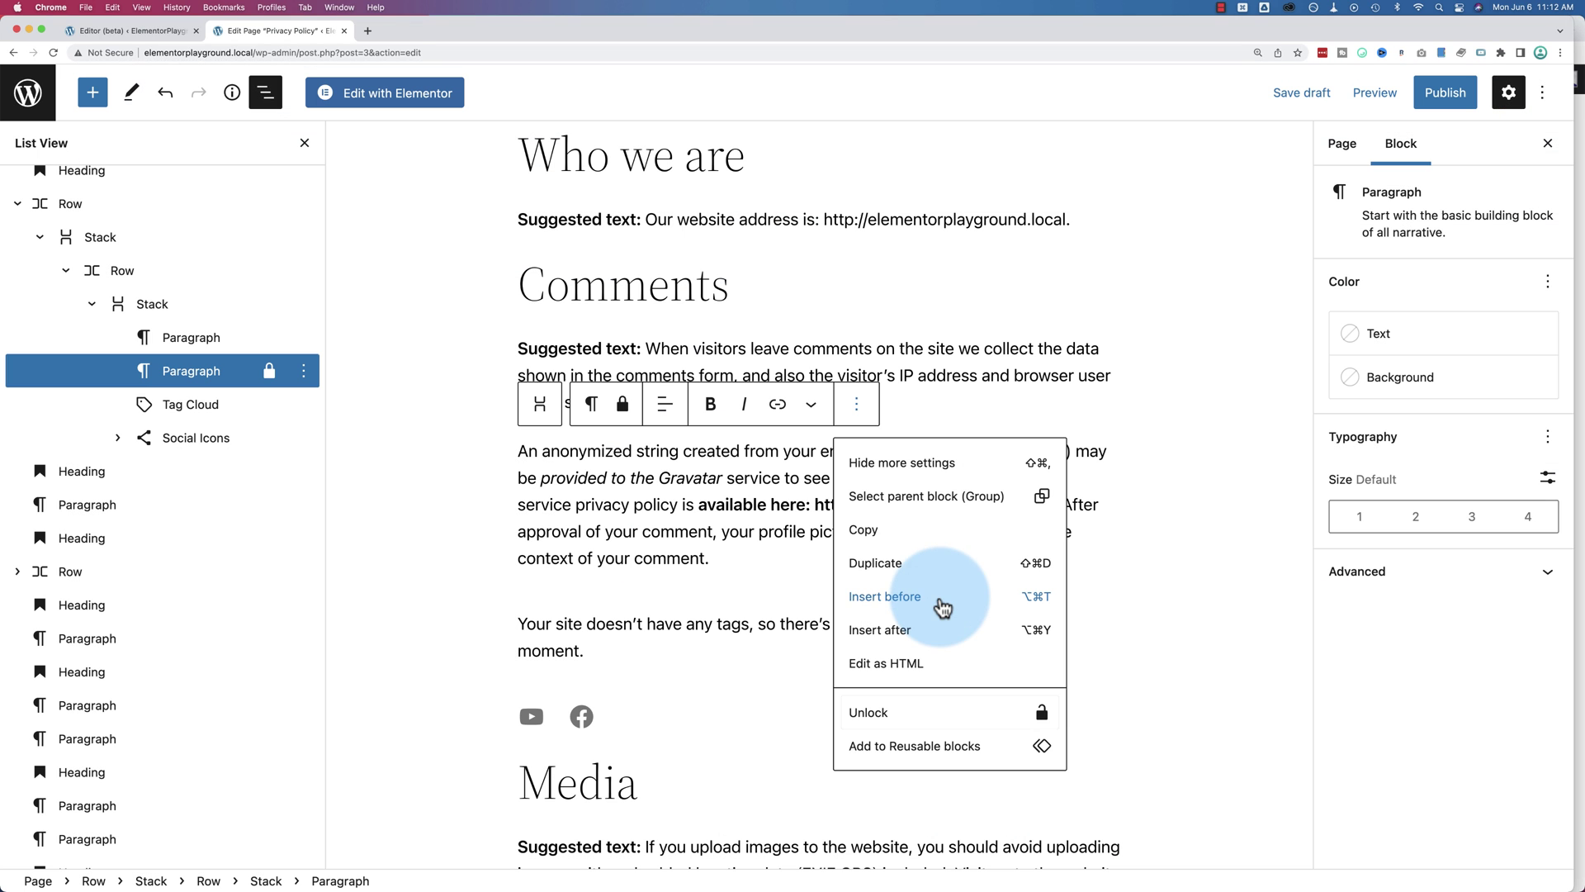
click(731, 483)
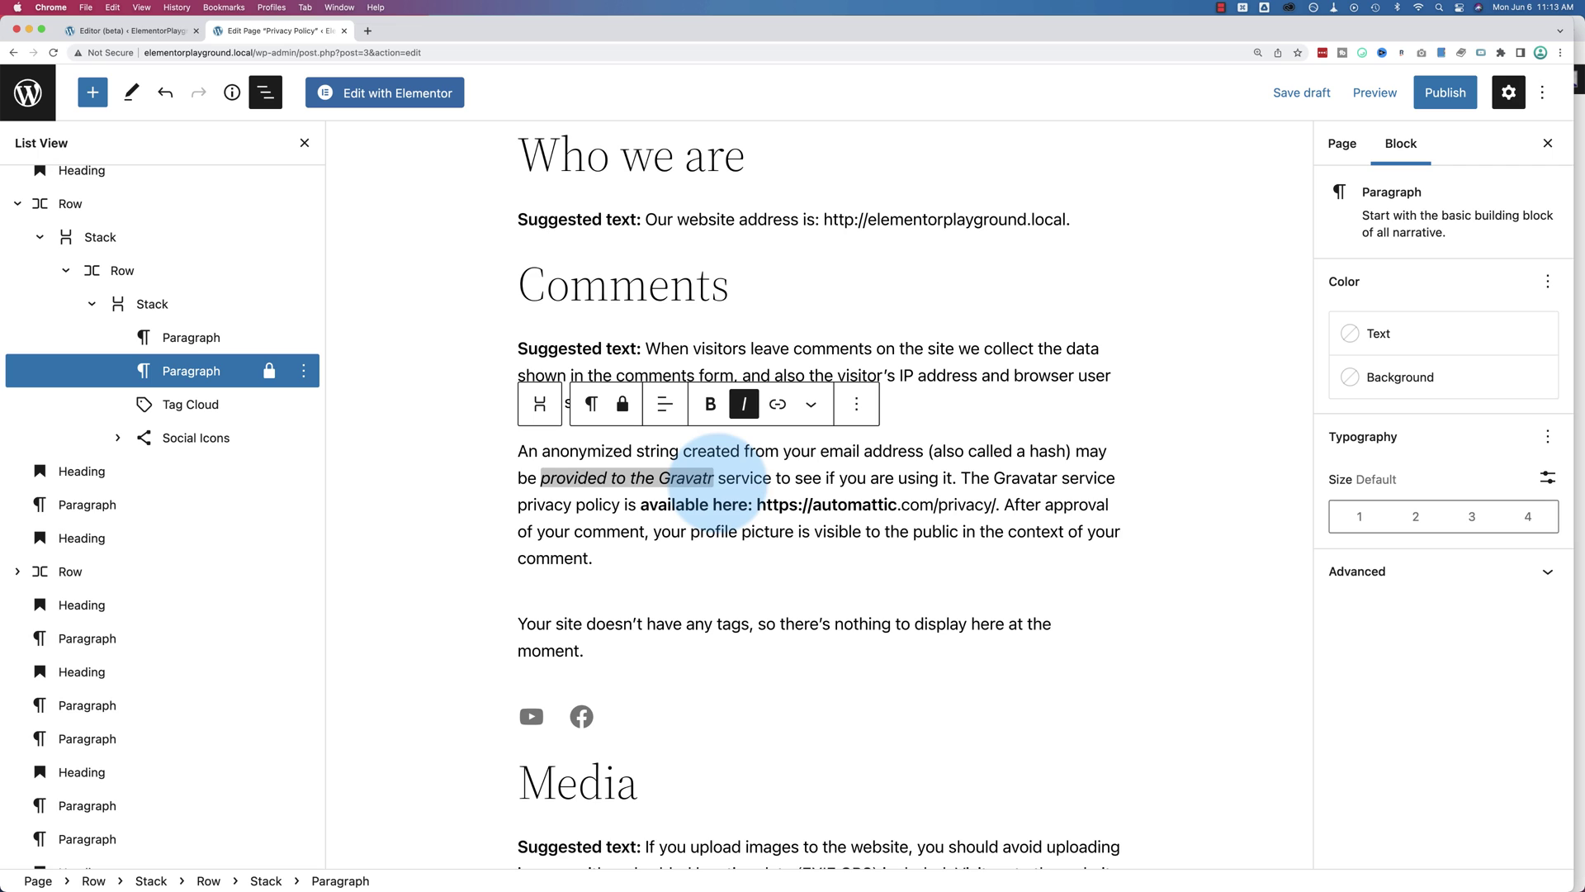
click(831, 478)
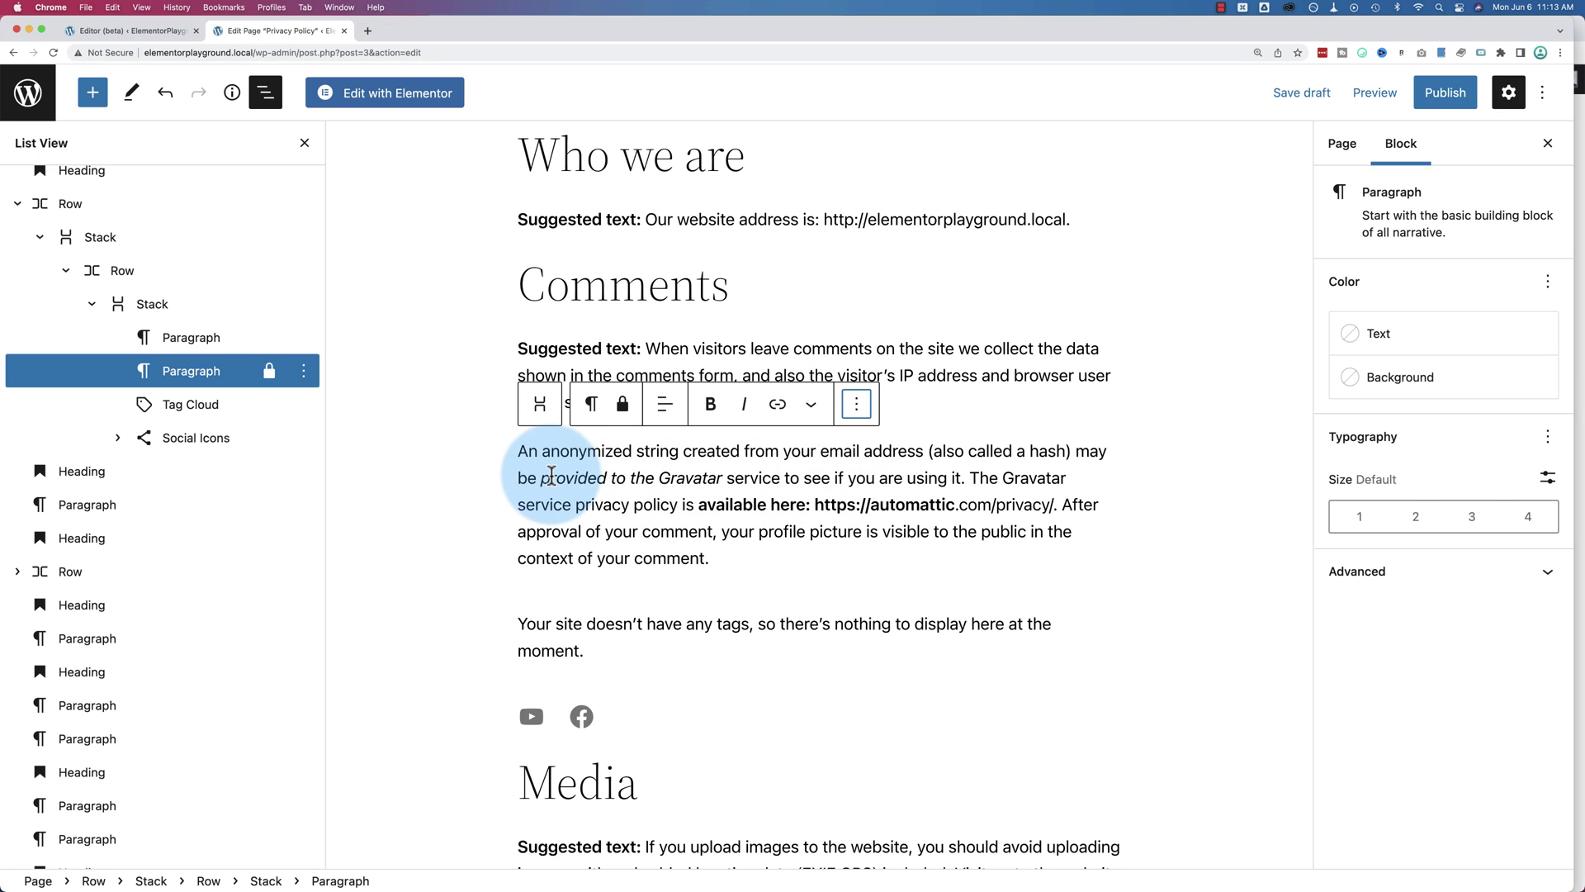
drag(177, 369, 191, 418)
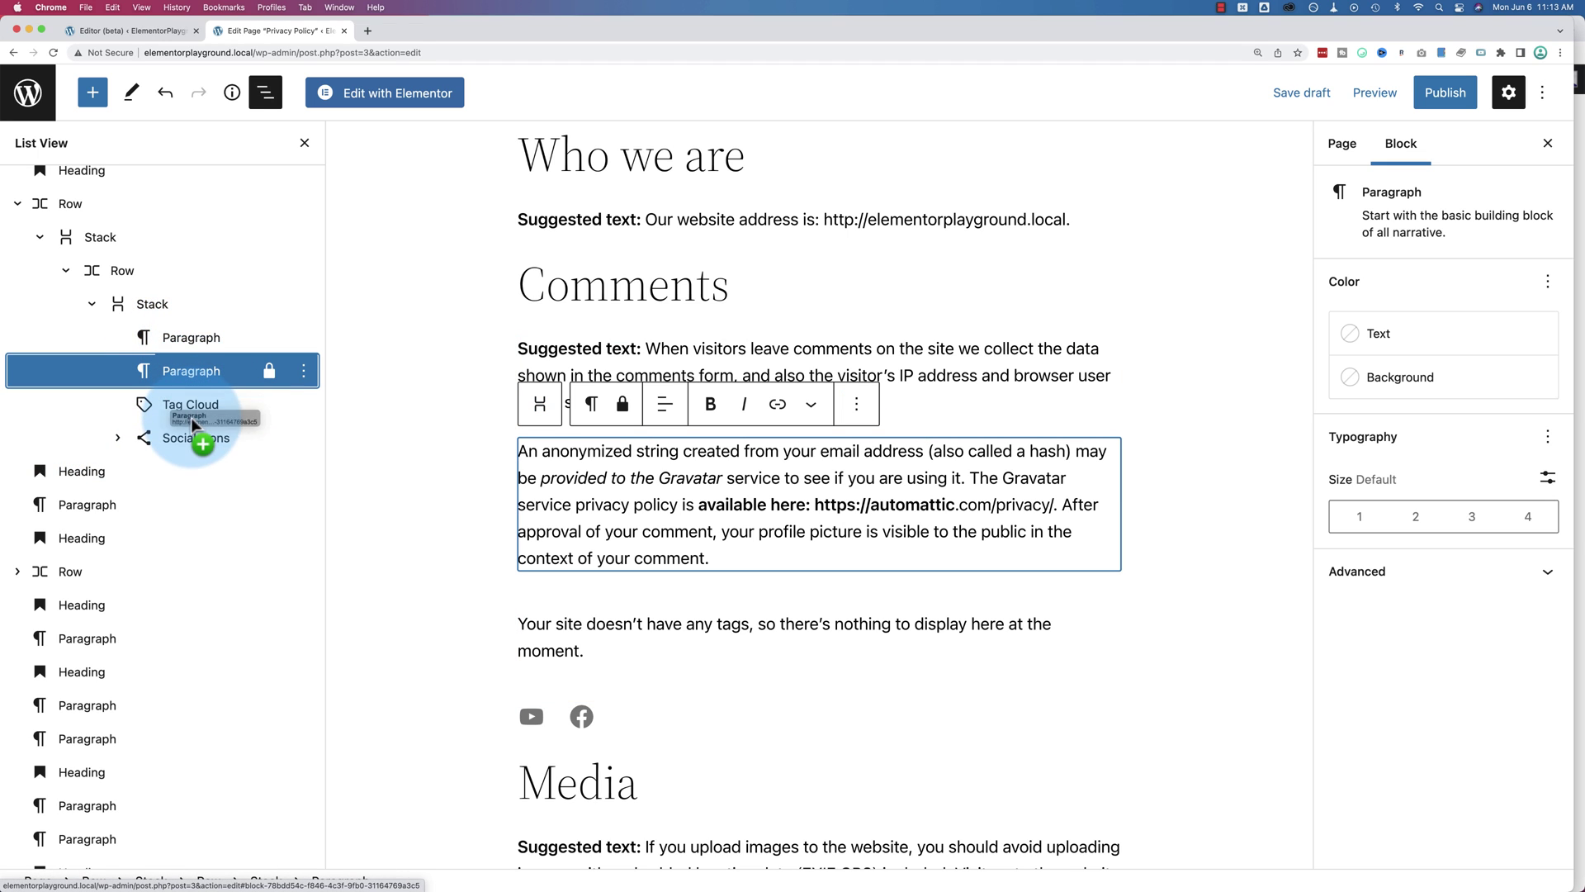
click(587, 479)
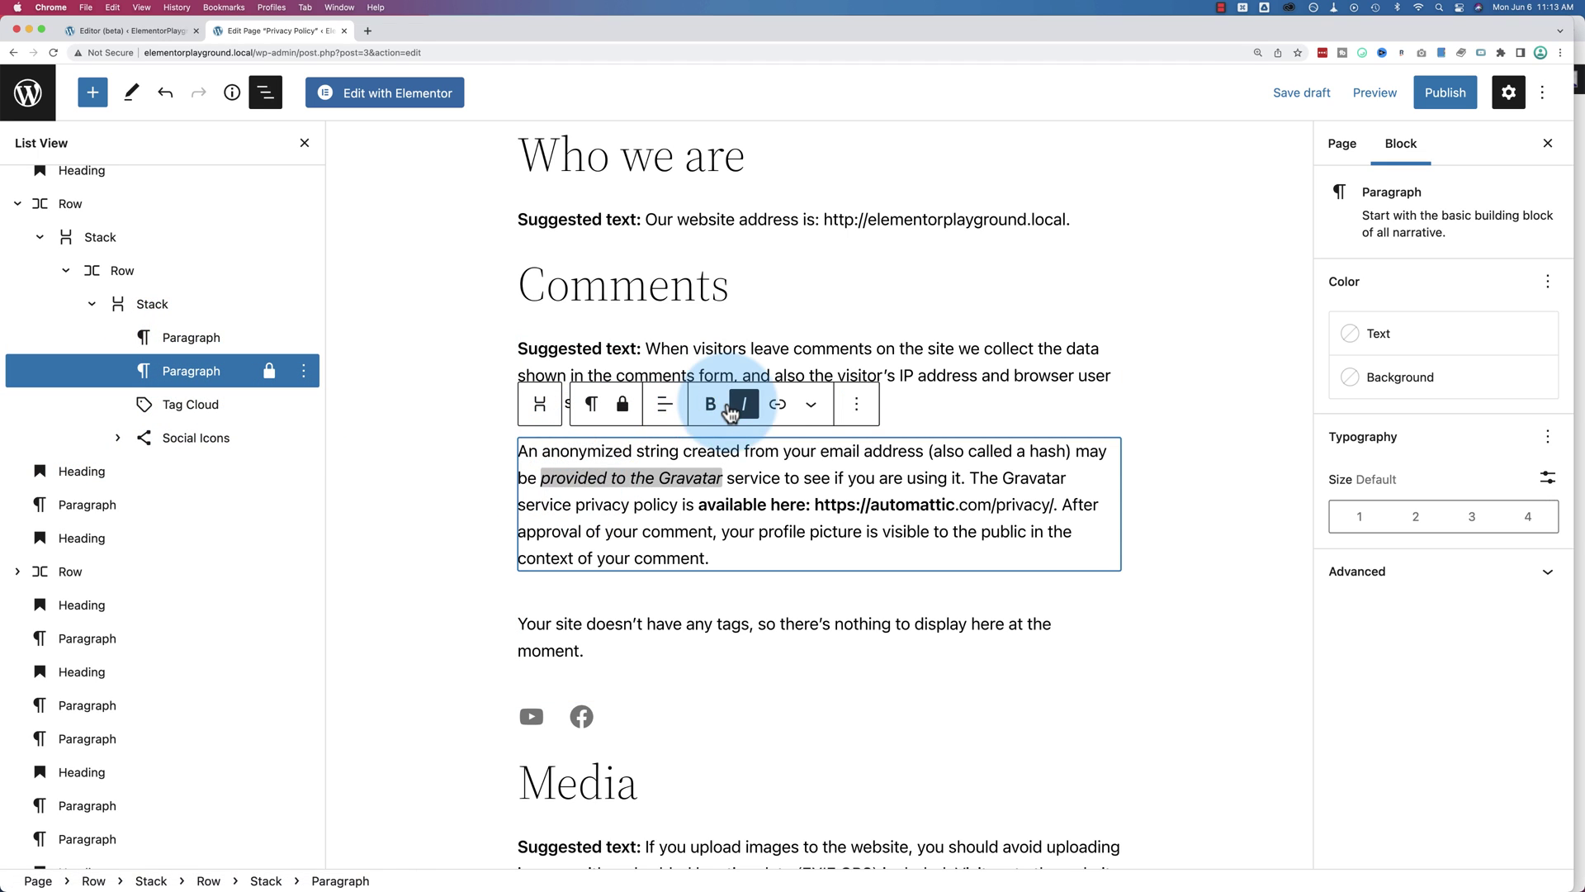
click(812, 406)
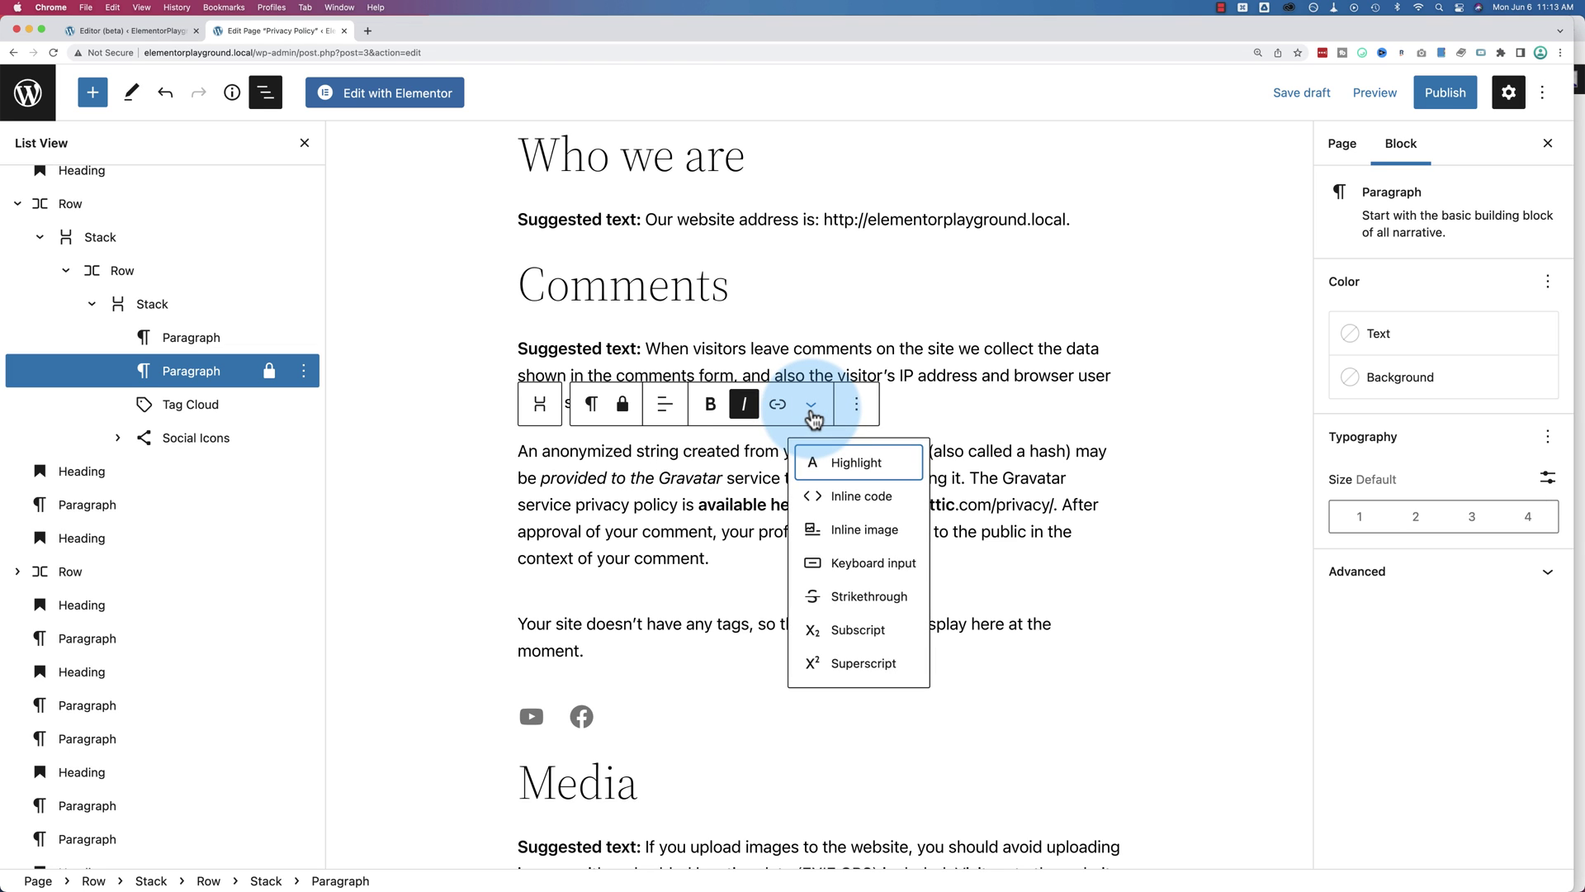
click(811, 406)
click(700, 351)
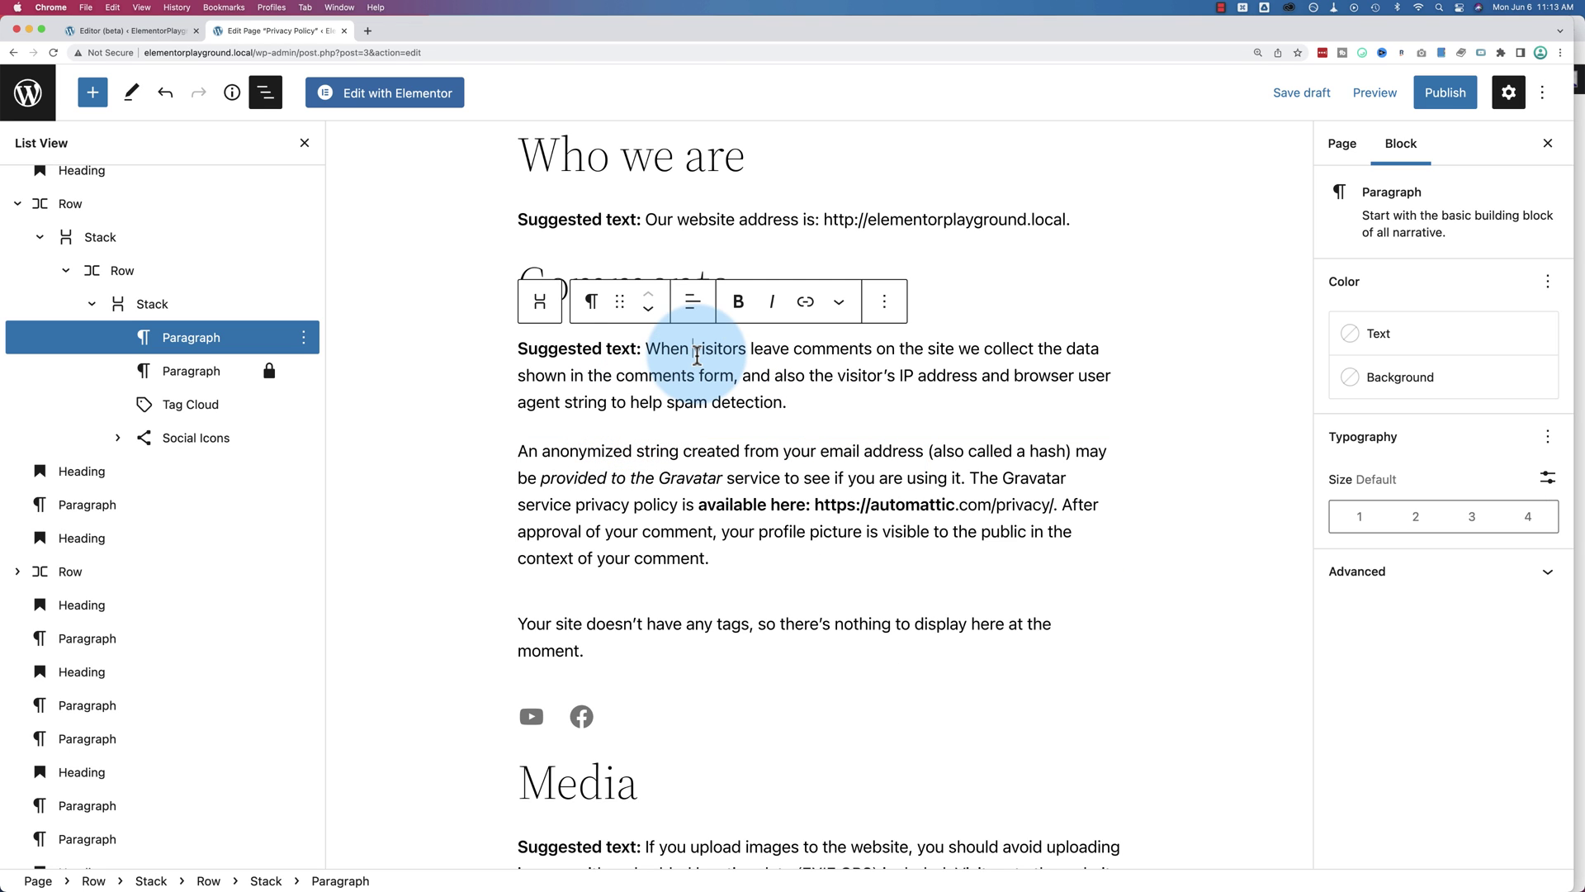
click(649, 310)
click(649, 298)
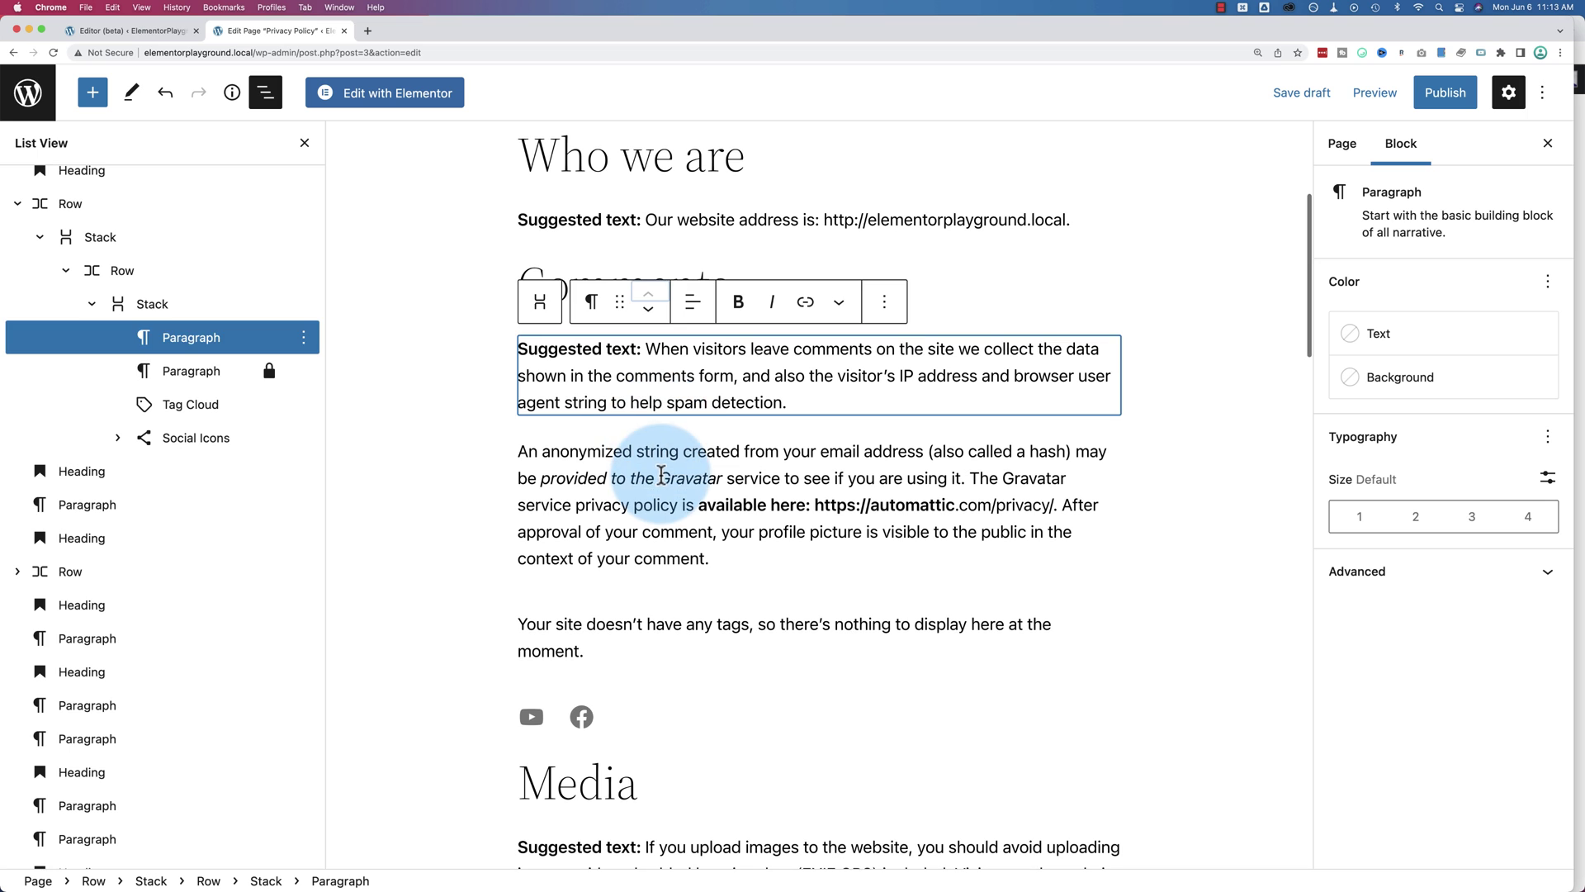
click(661, 473)
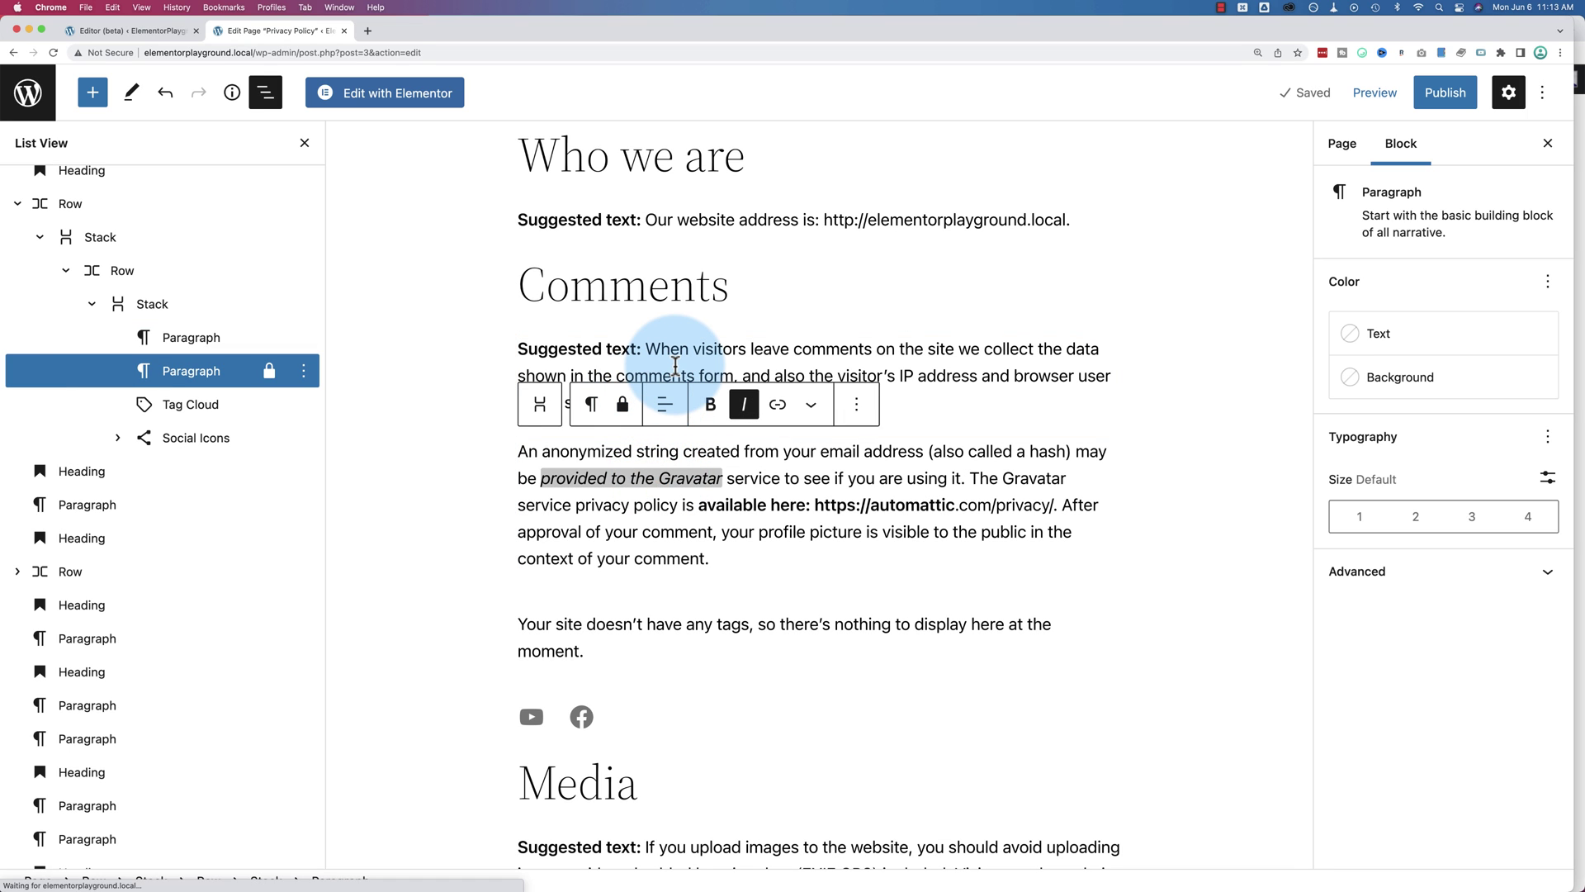
click(675, 365)
click(648, 312)
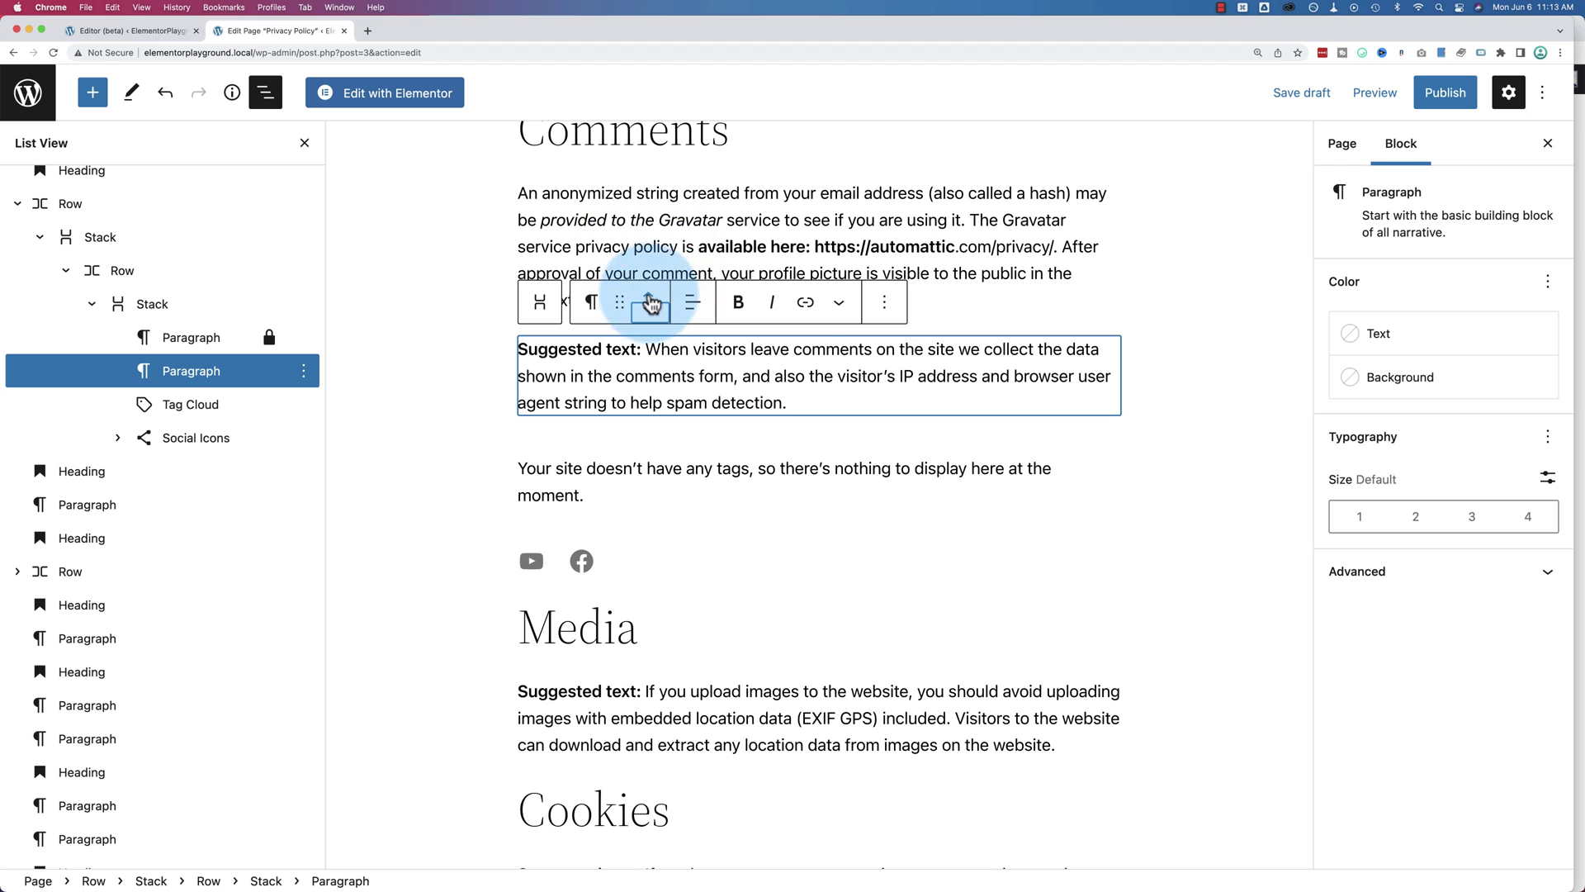
click(649, 297)
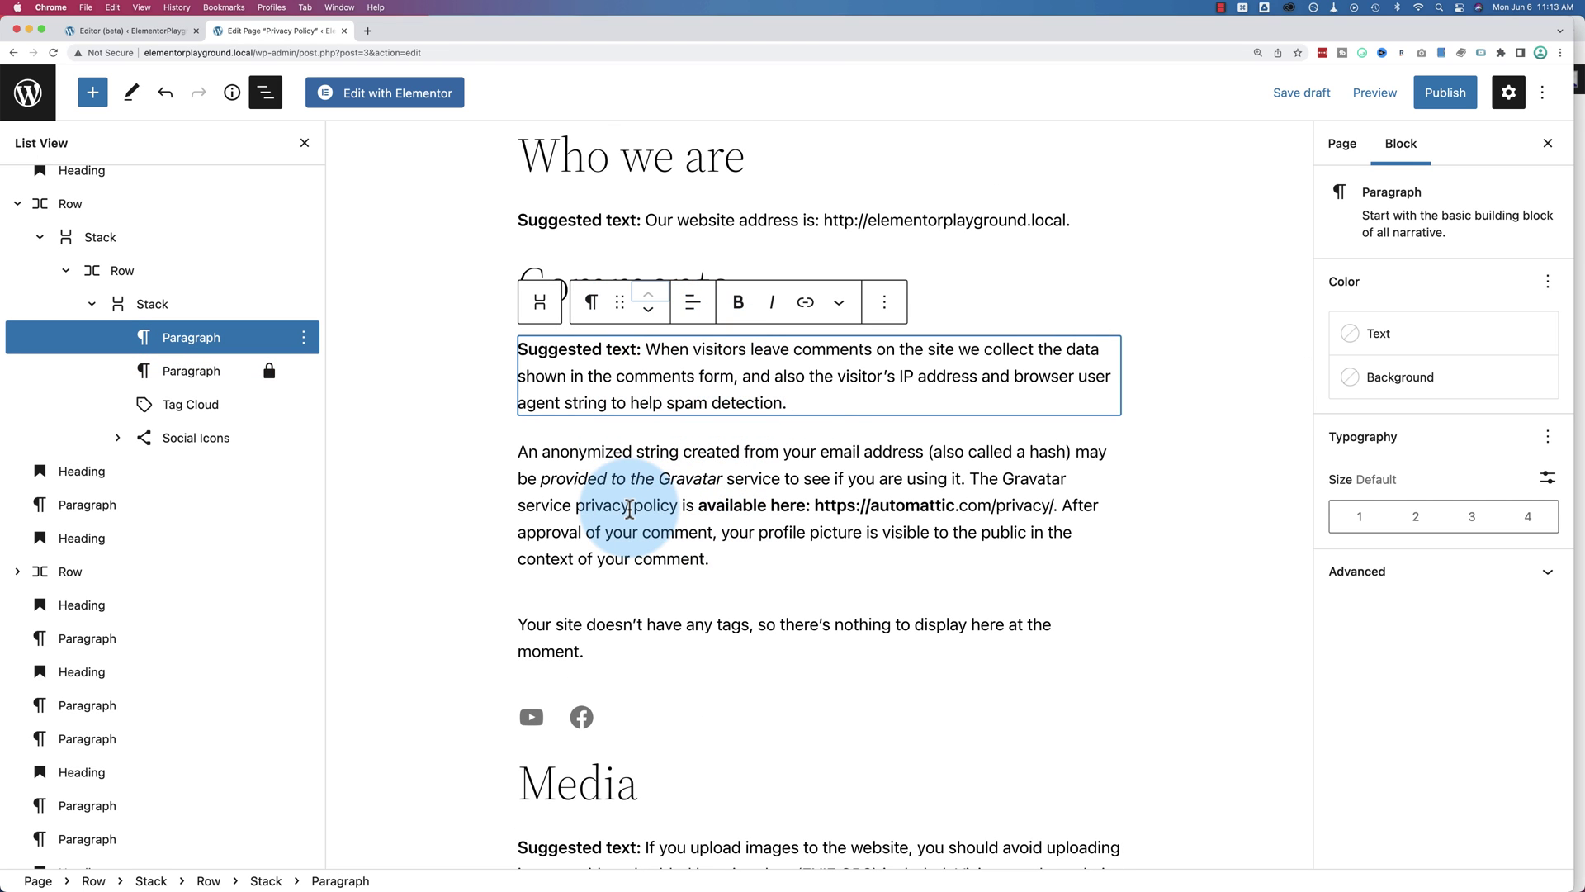
click(625, 505)
click(857, 407)
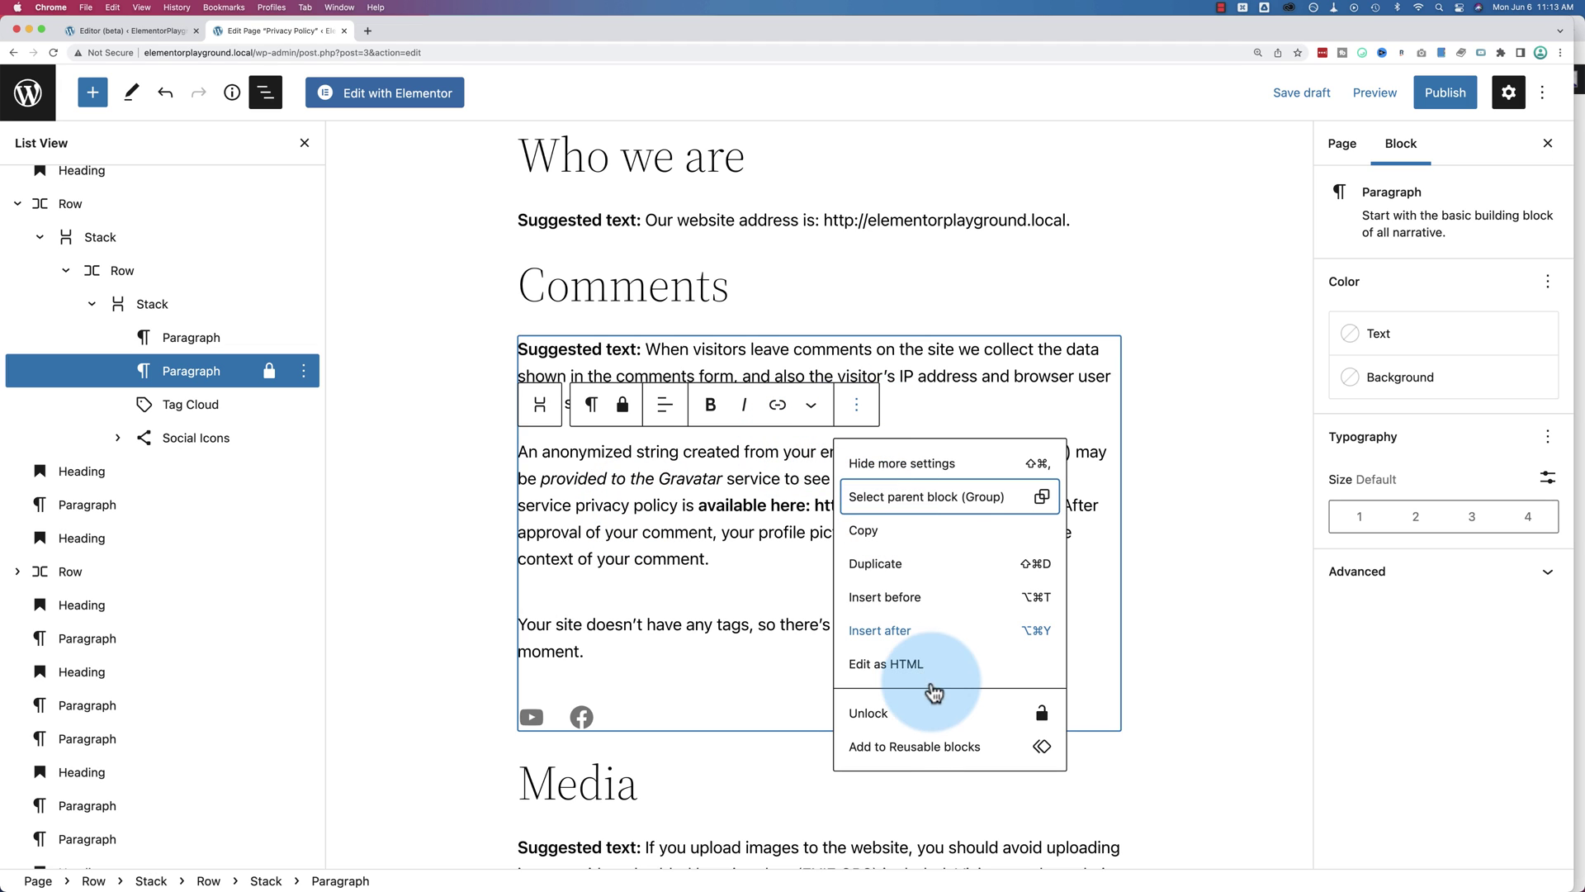
click(743, 498)
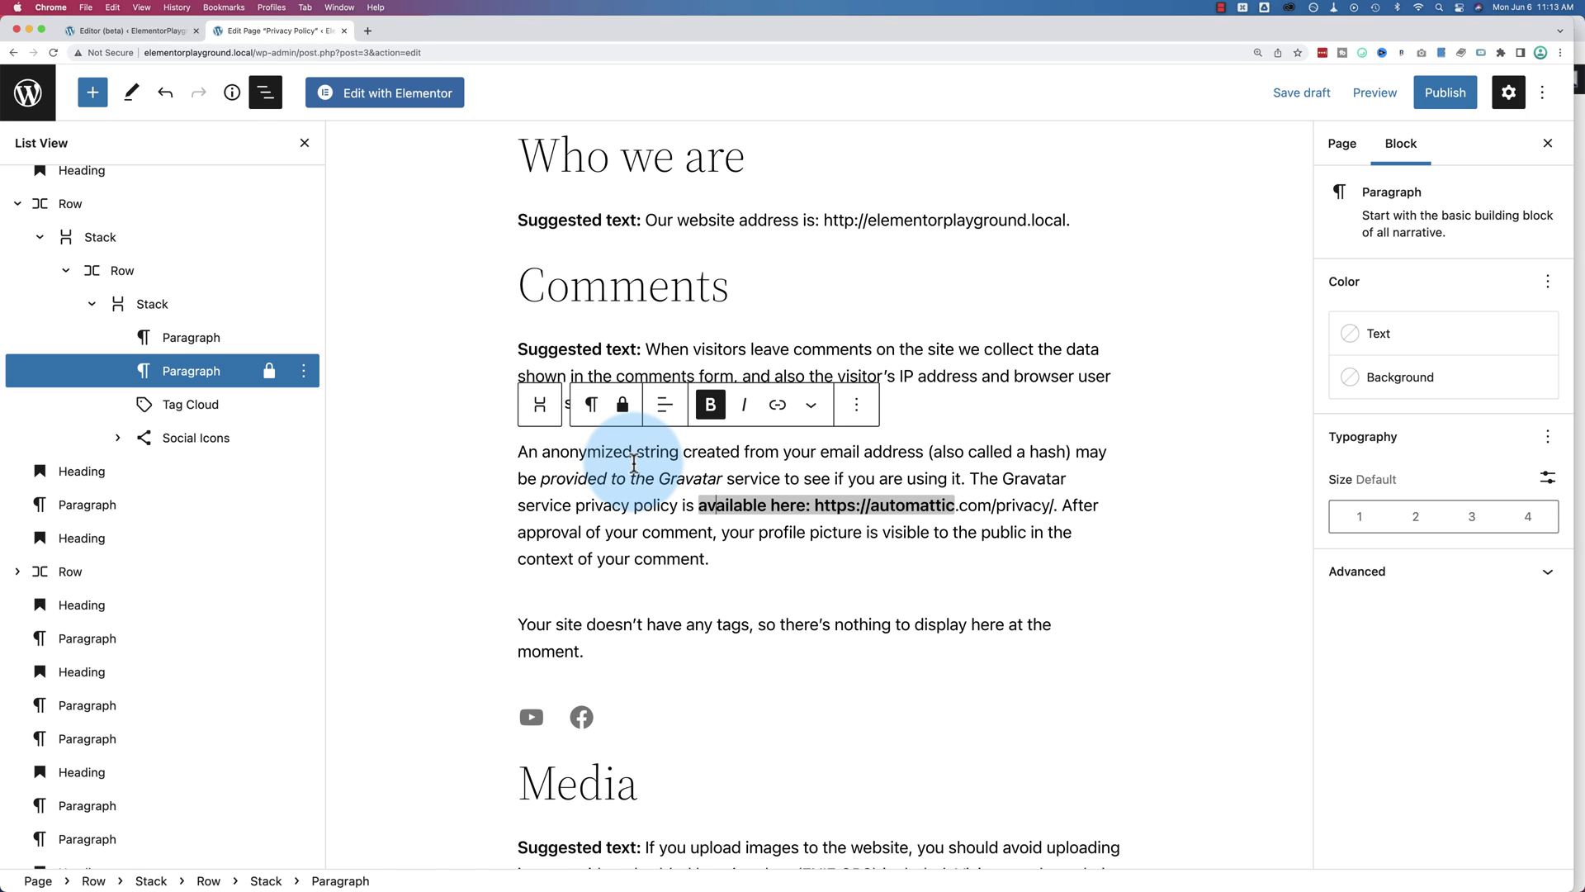
Undo the last change and group the Embedded content heading with its two paragraphs.
key(super+z)
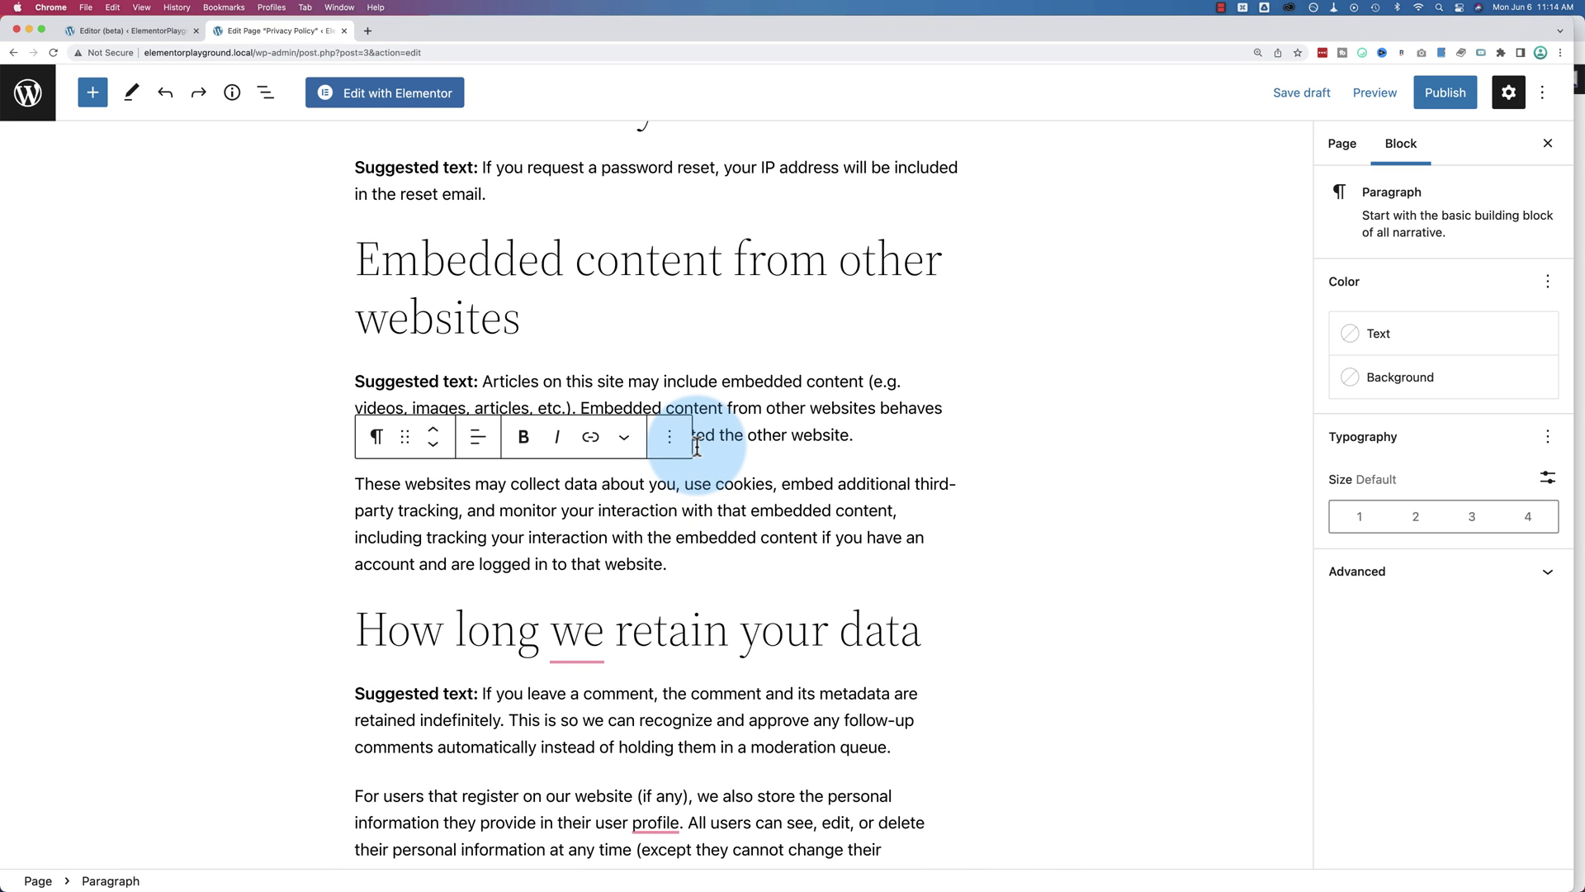
drag(365, 268, 782, 567)
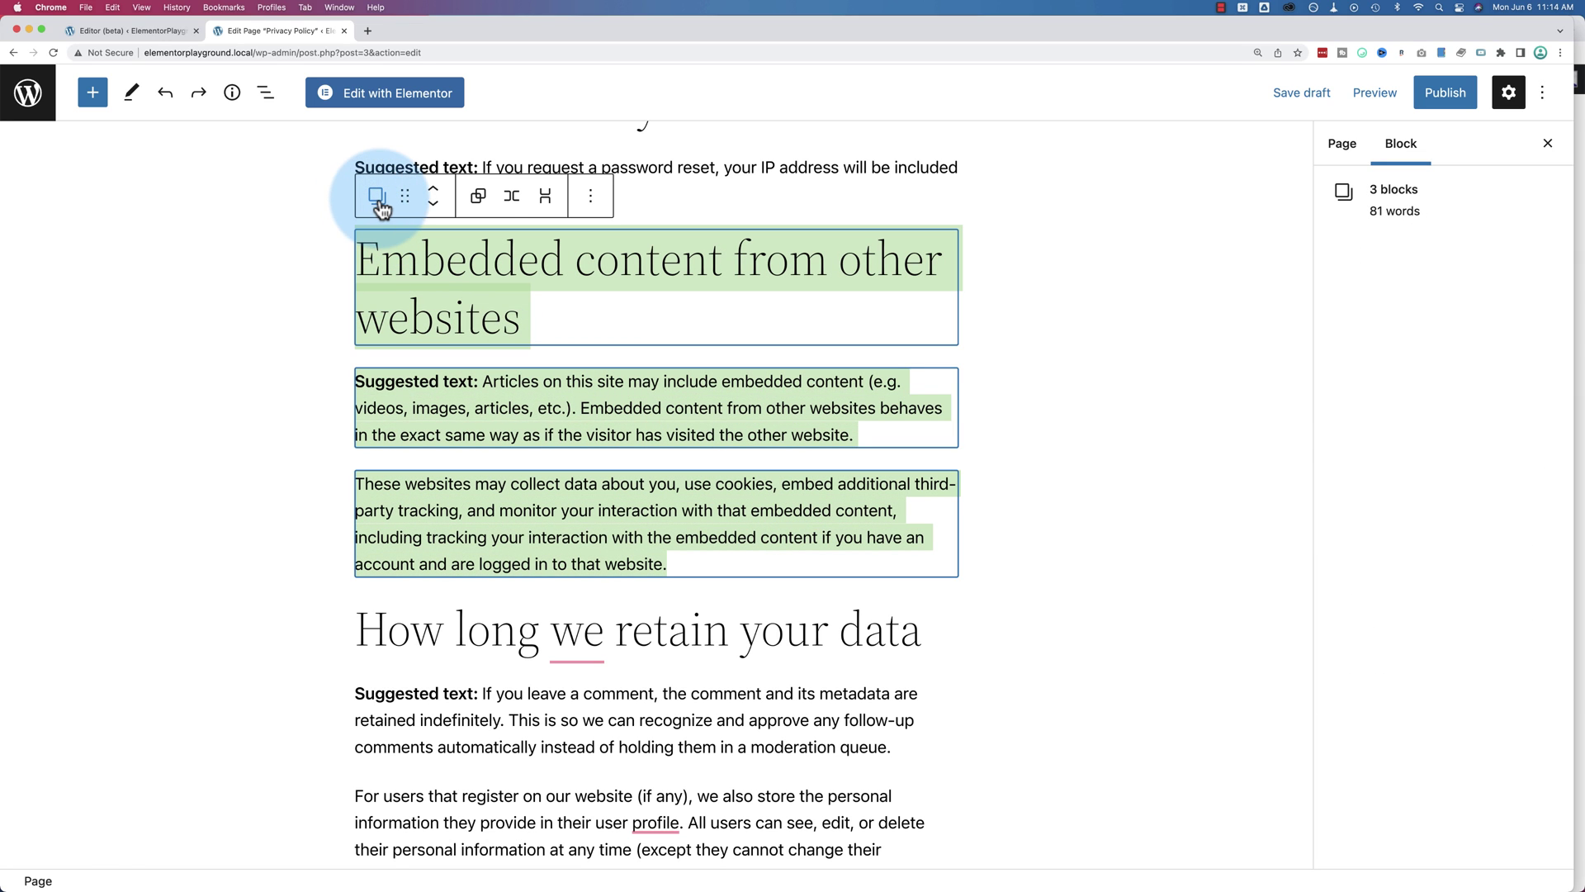
click(478, 198)
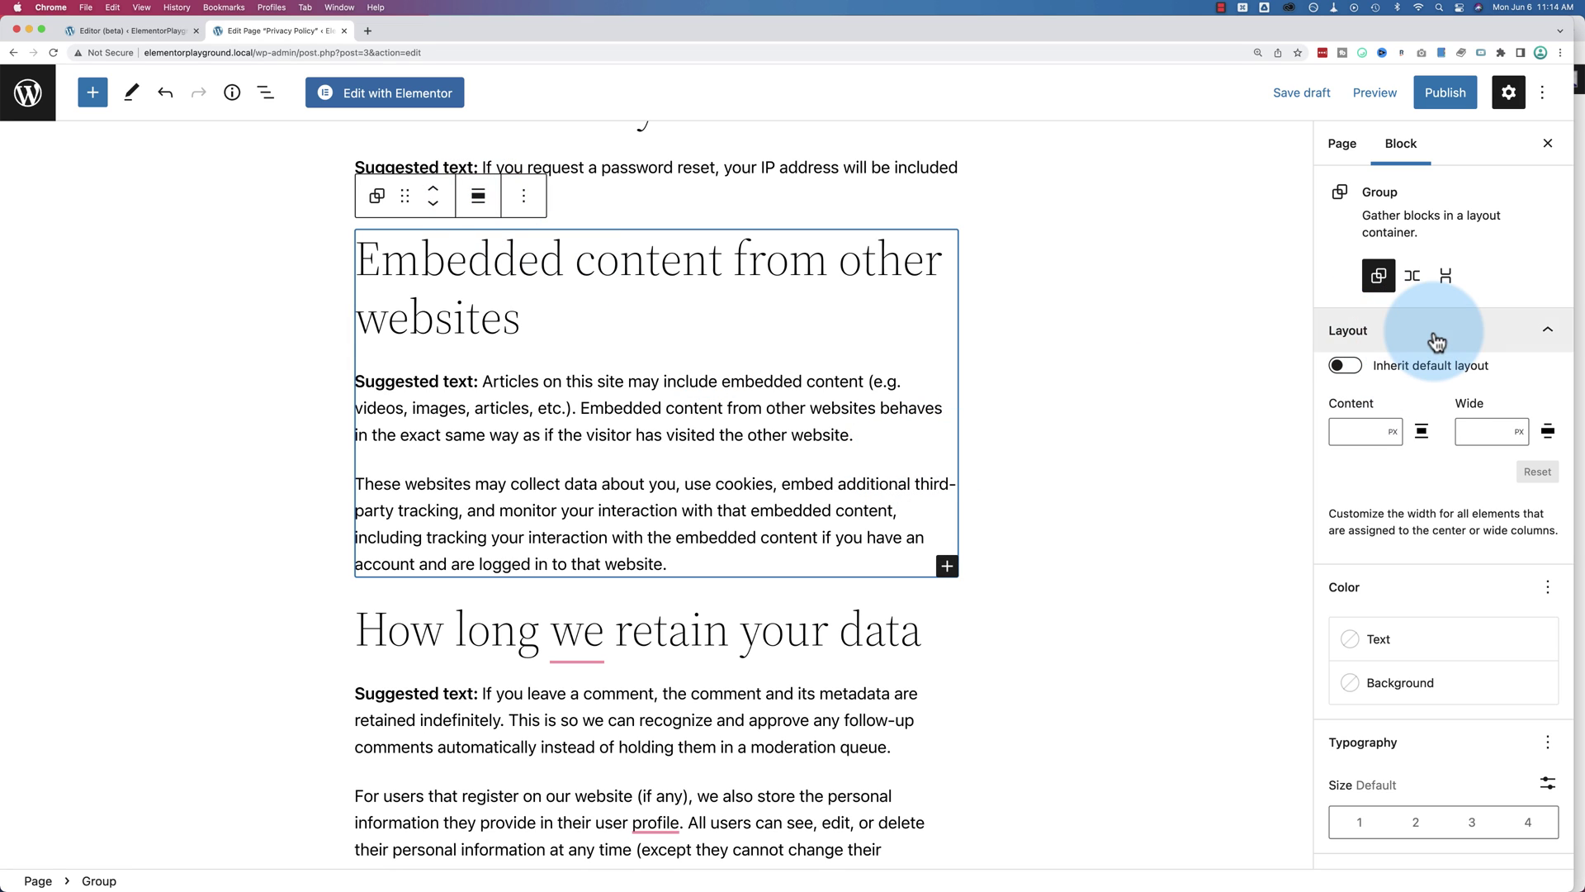
Give the new group 50 px padding on all sides.
scroll(1437, 341, down, 5)
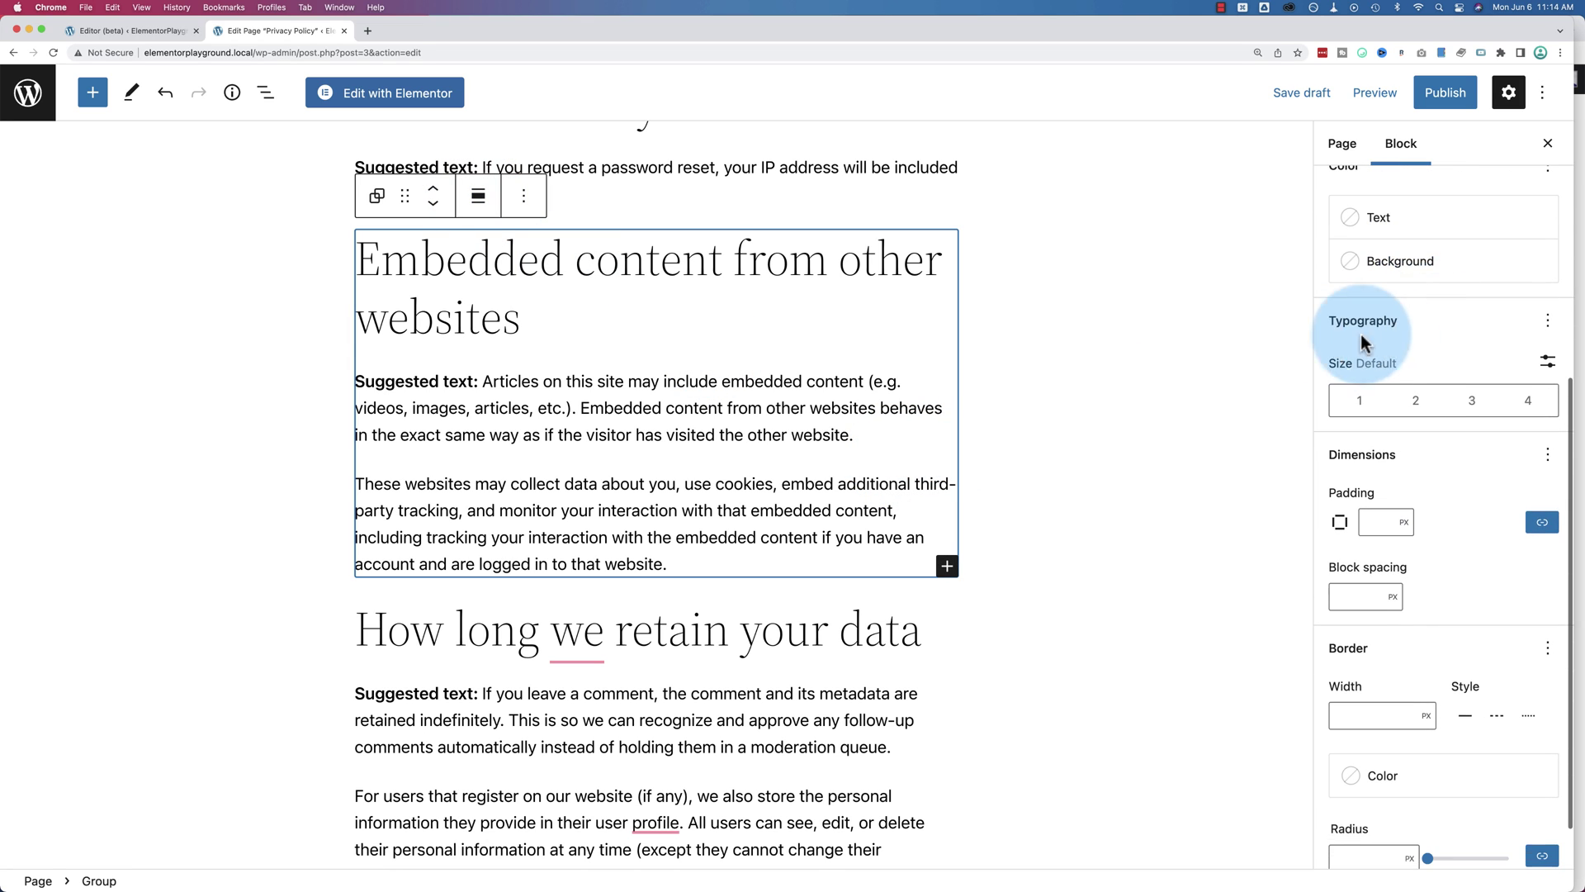
scroll(1426, 438, down, 1)
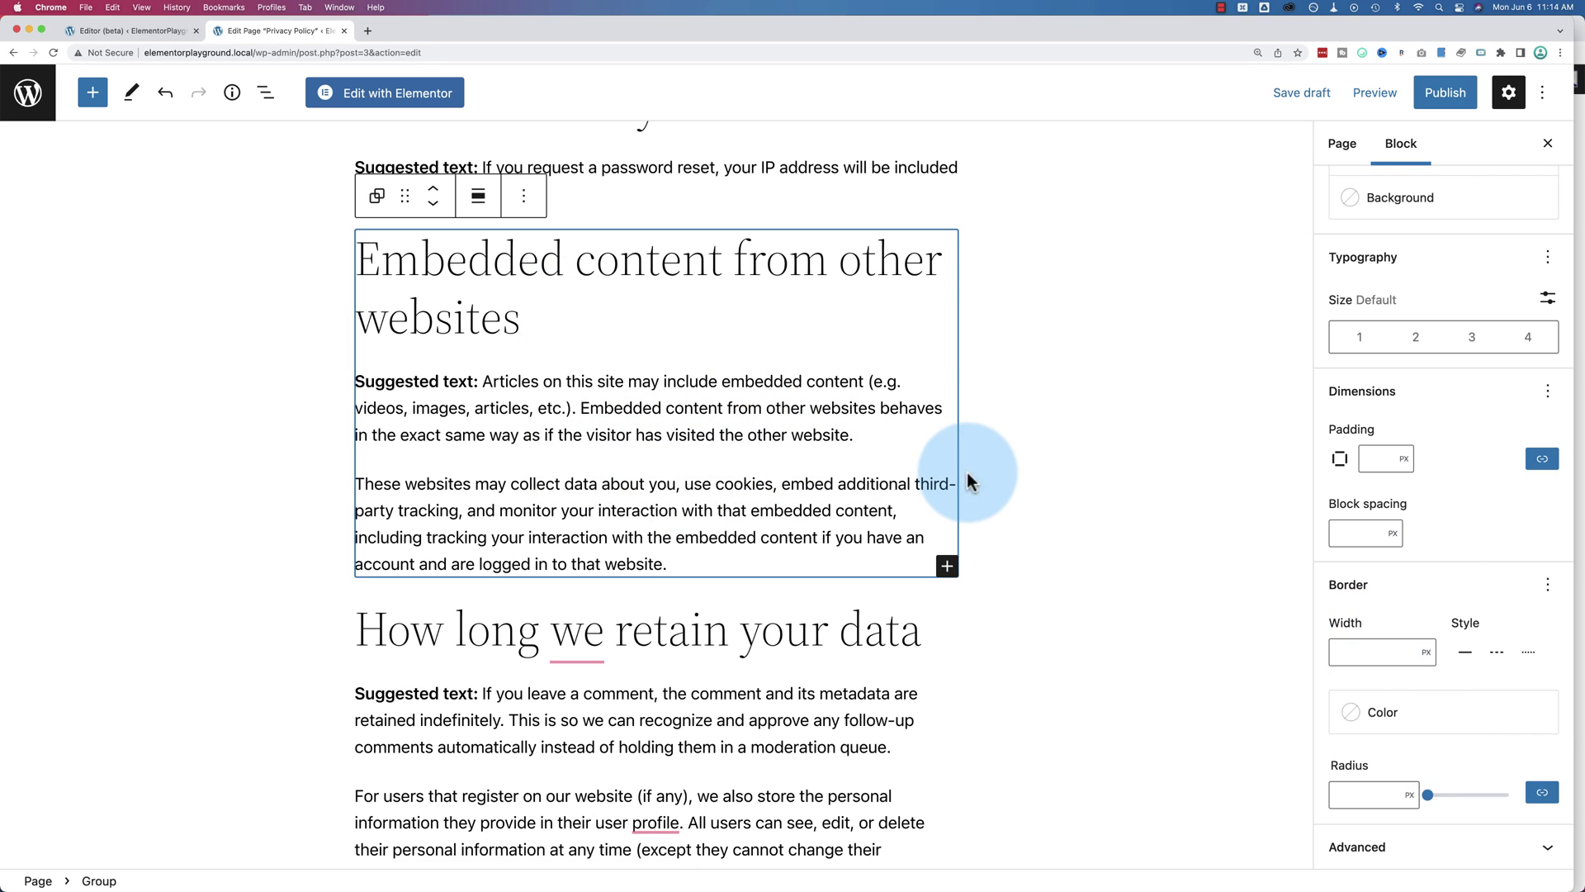
click(1378, 460)
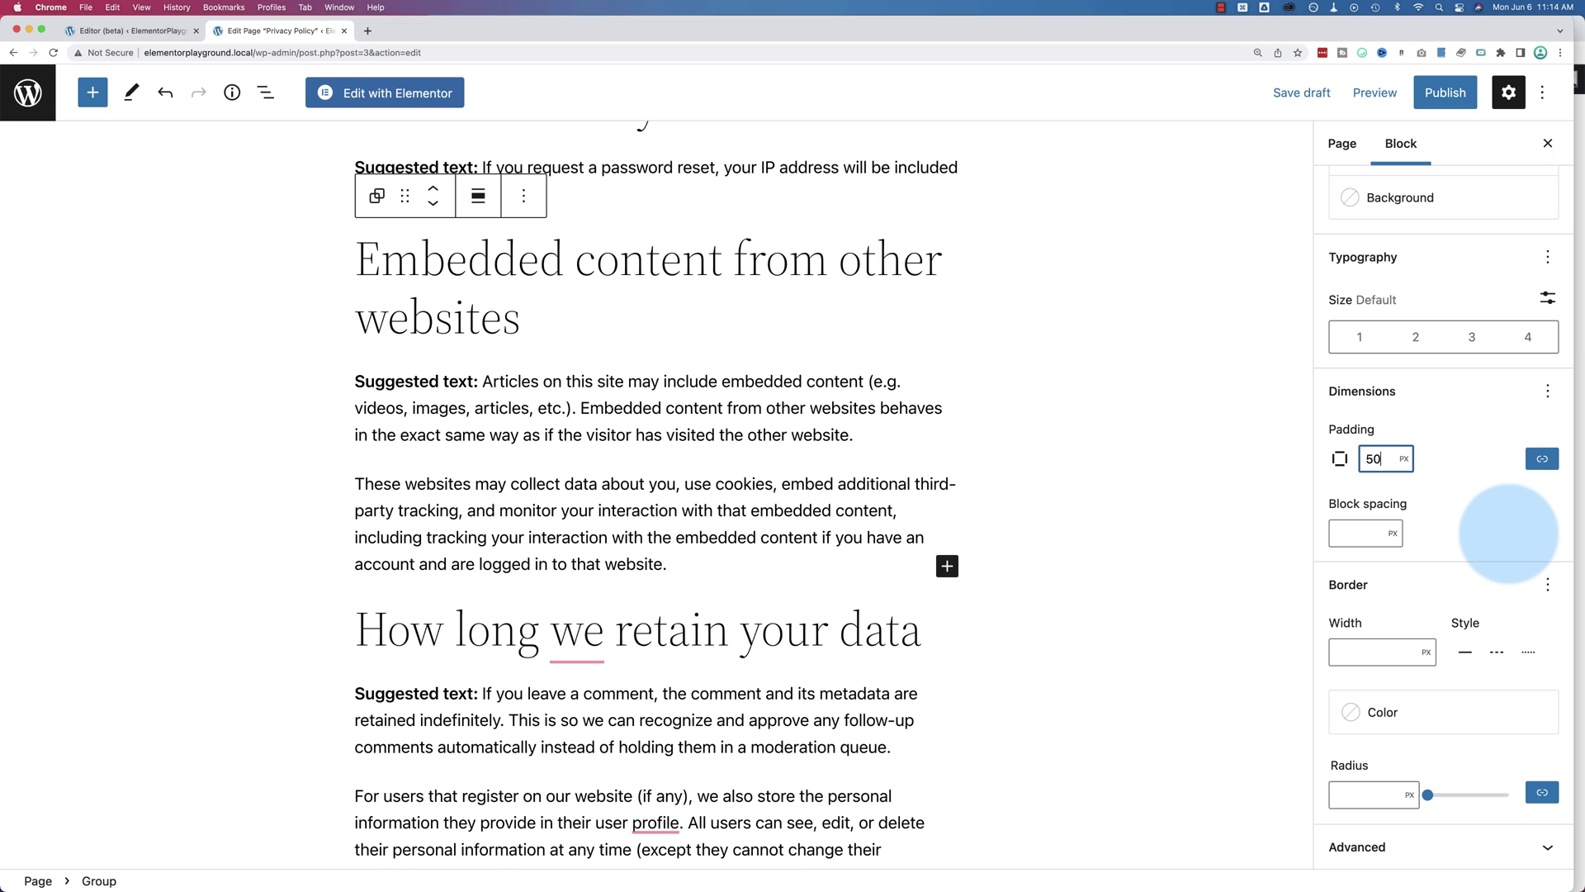
key(Tab)
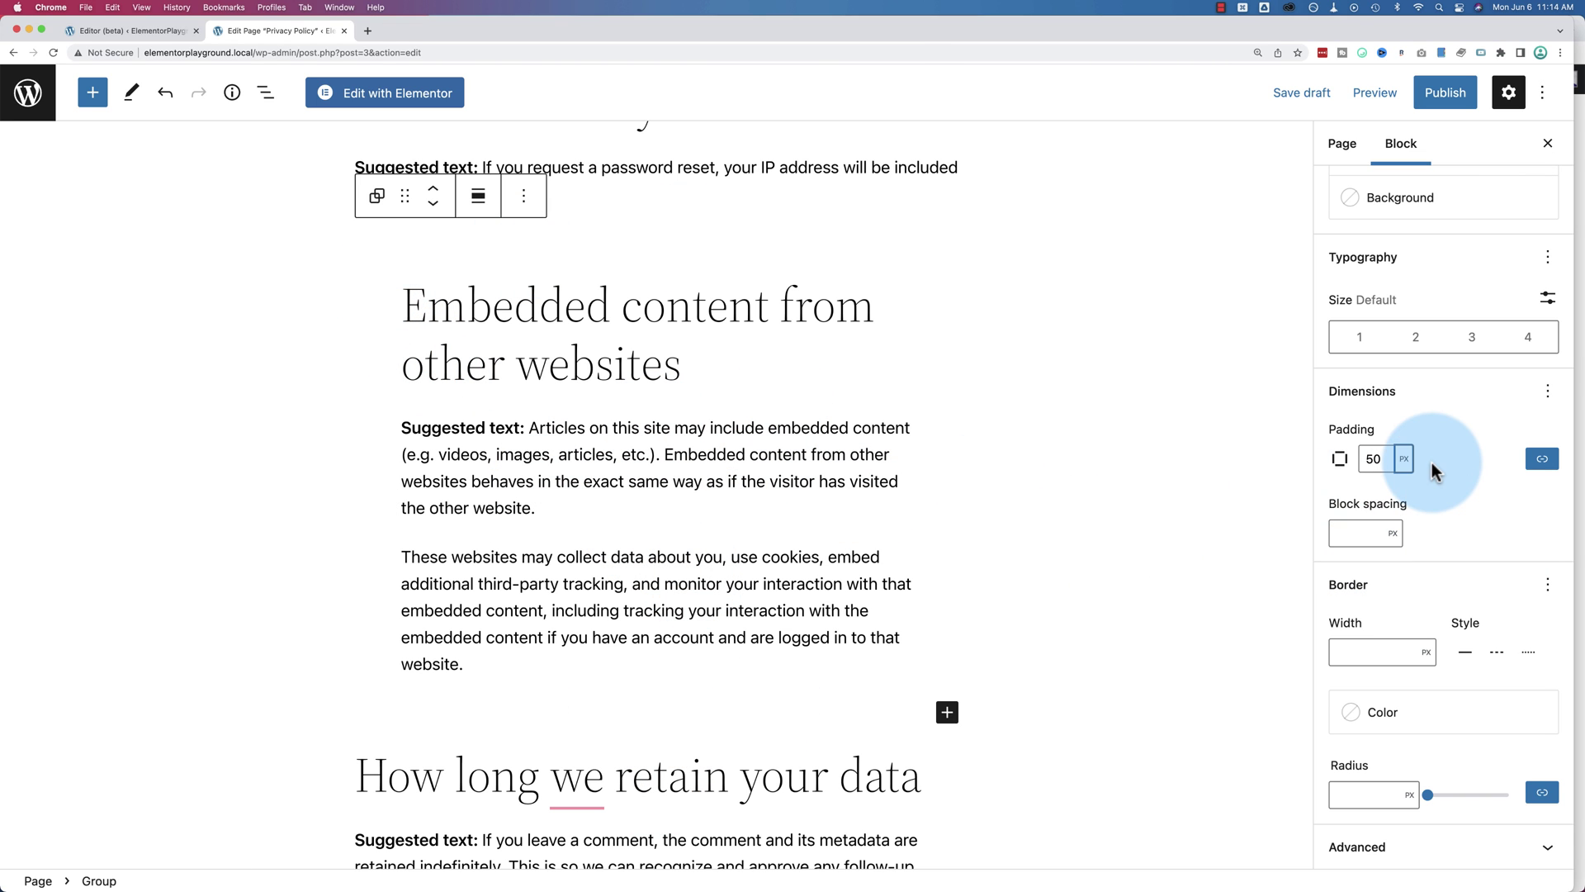
Give the group a peach background and Vivid purple text.
scroll(1431, 462, up, 3)
click(1404, 312)
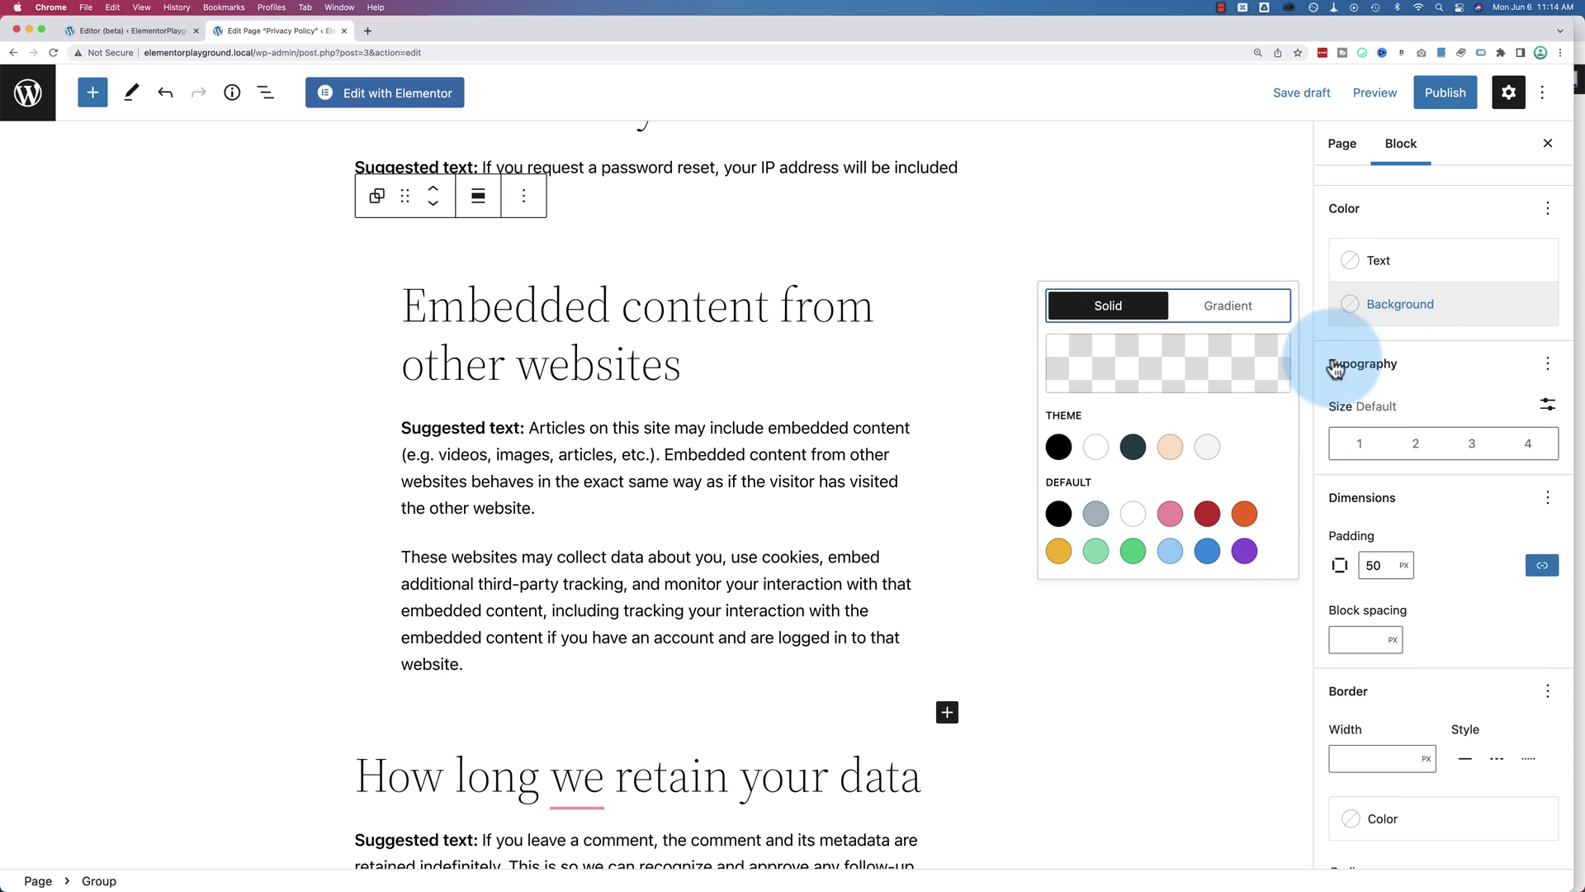
click(1169, 447)
click(1390, 276)
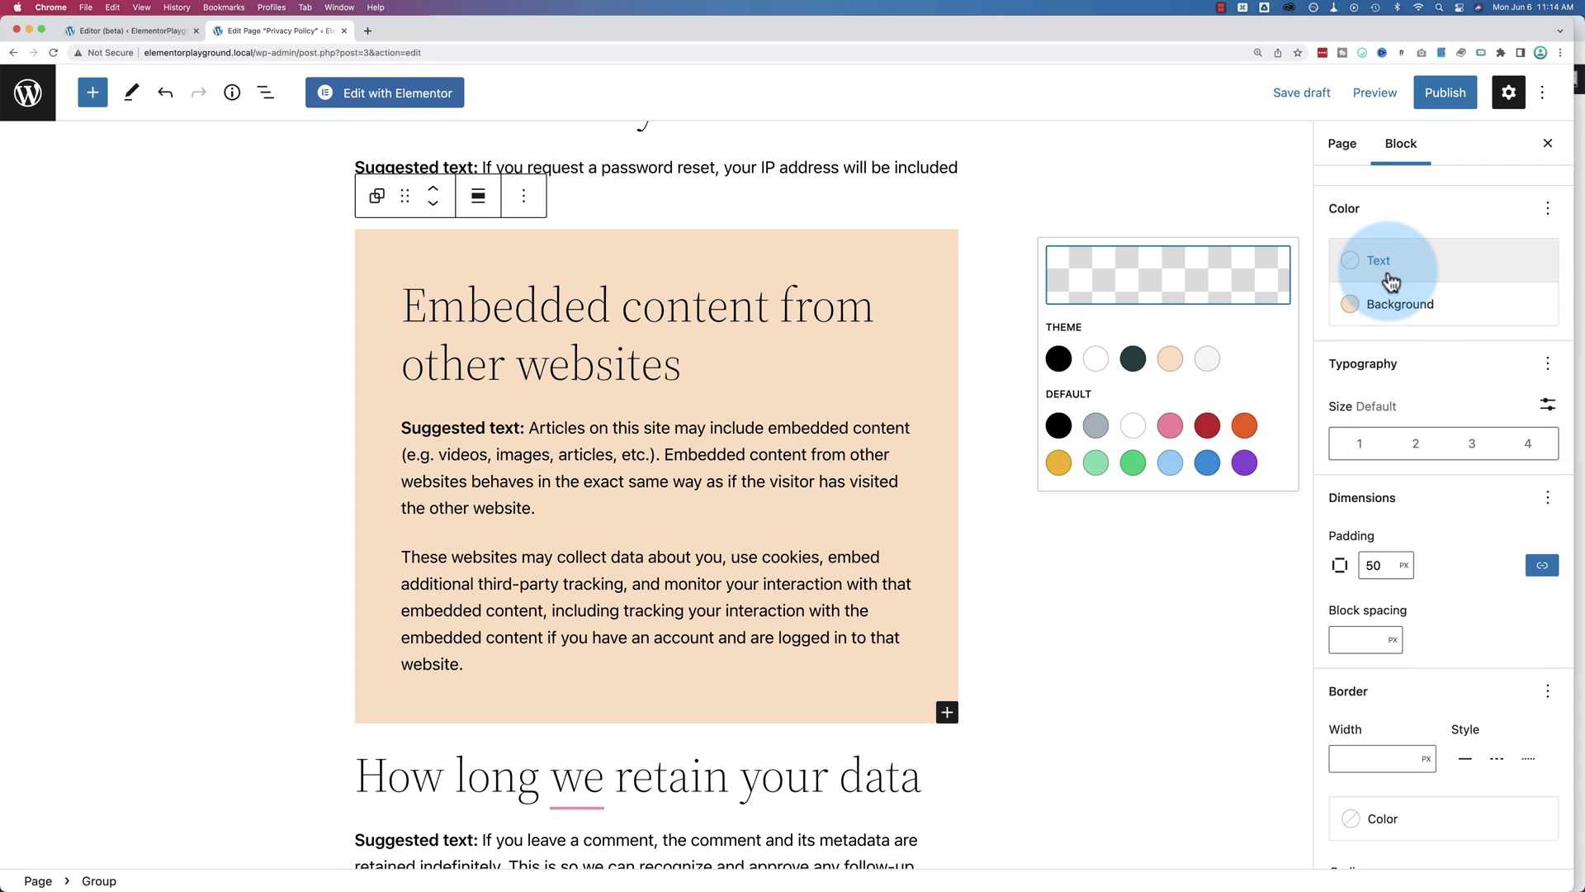
click(1057, 364)
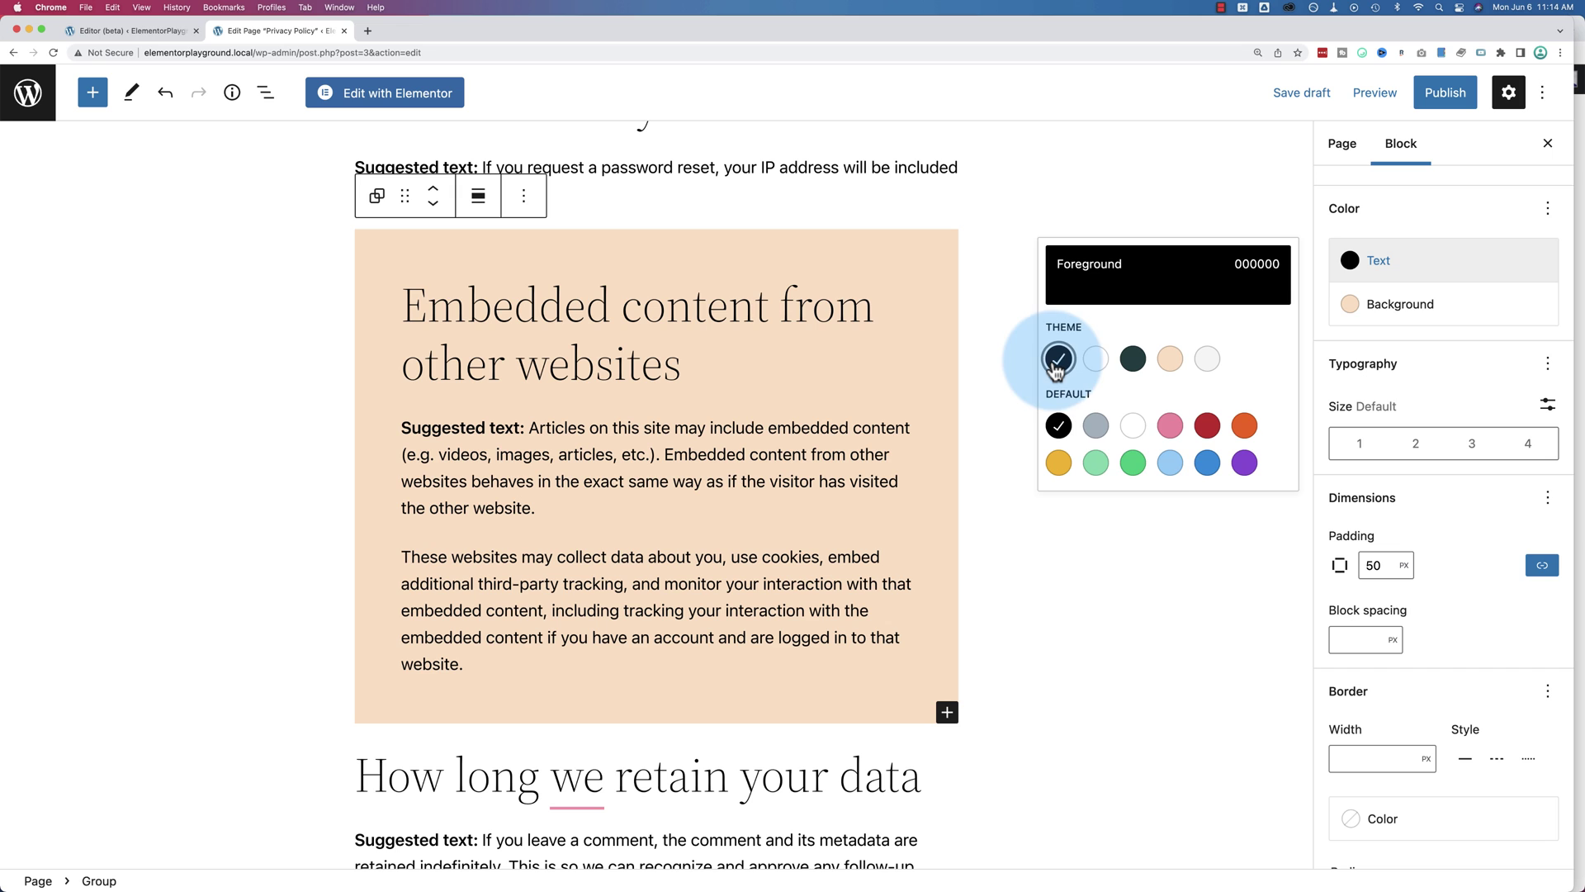
click(1130, 466)
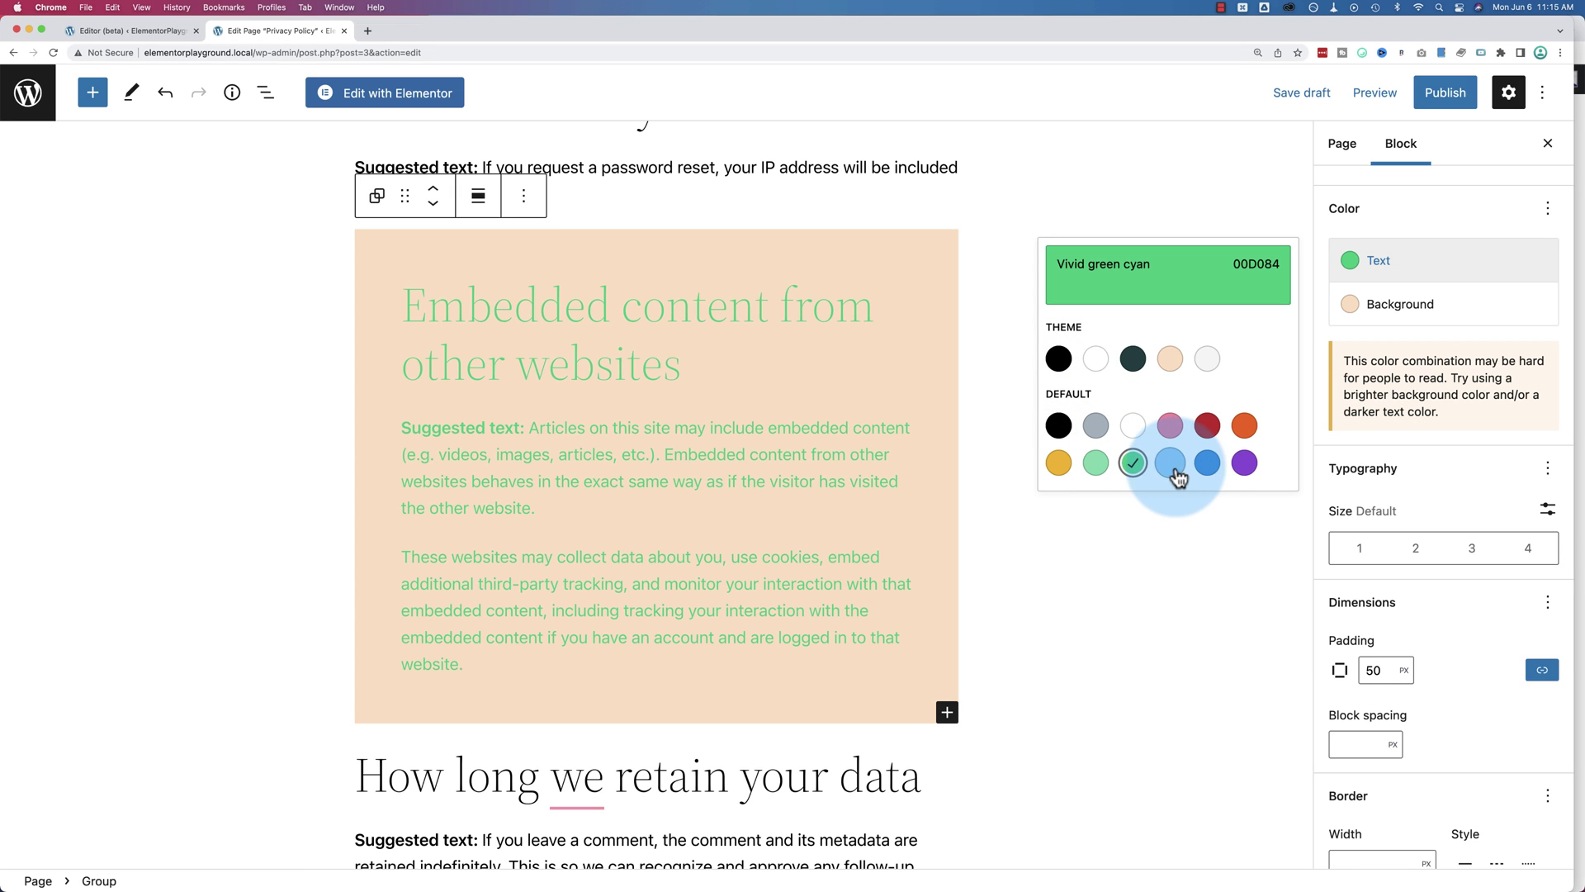
click(1207, 468)
click(1244, 467)
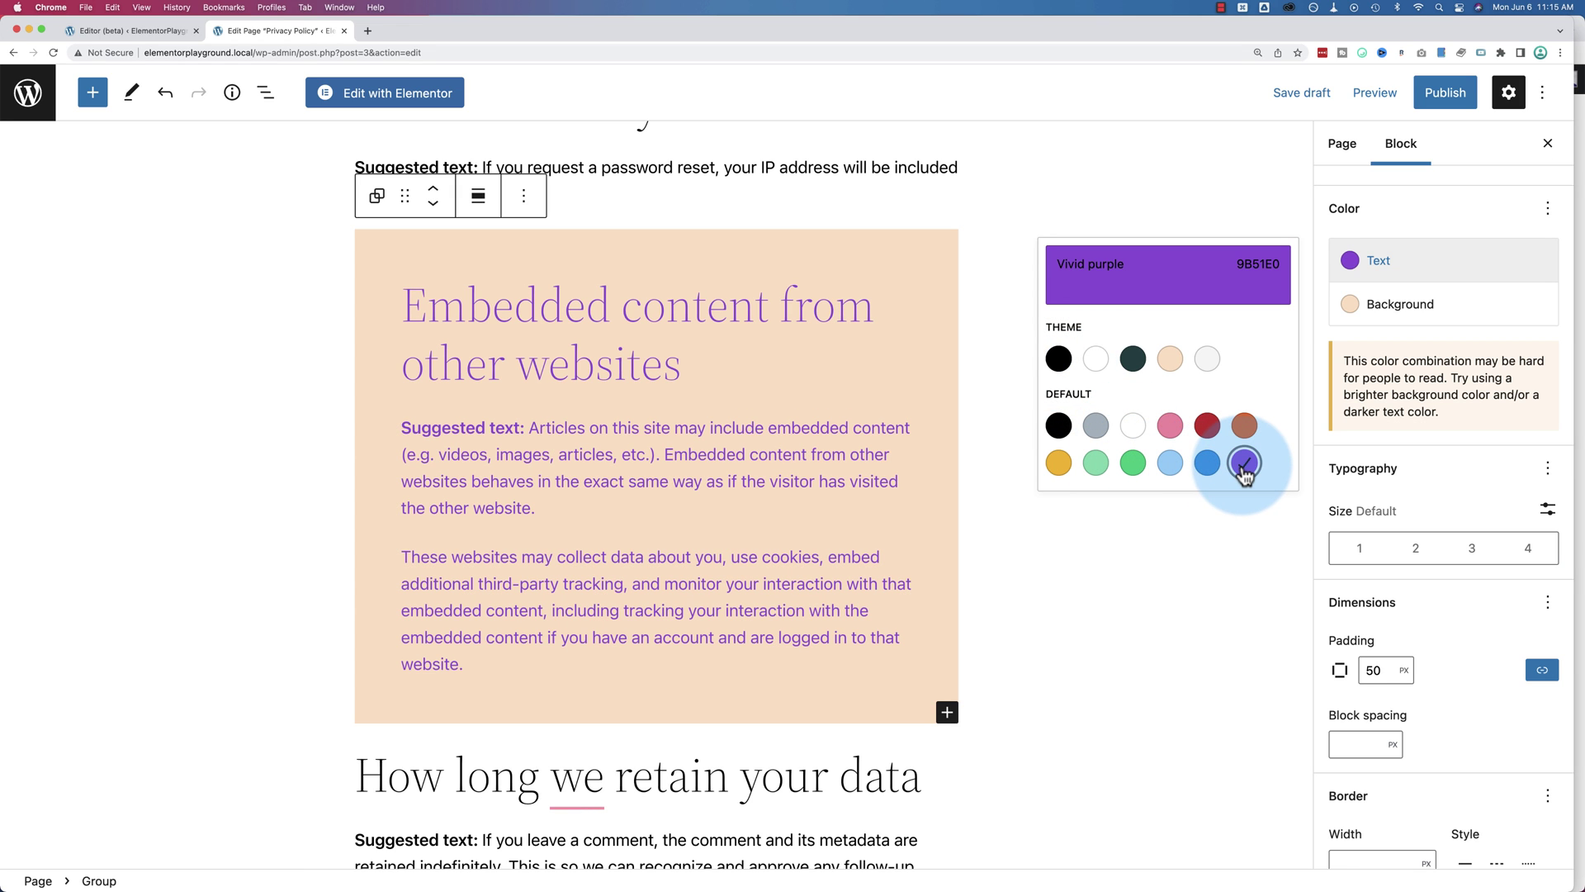
click(1434, 478)
Add a 5 px Vivid cyan blue border around the group.
scroll(1434, 496, down, 3)
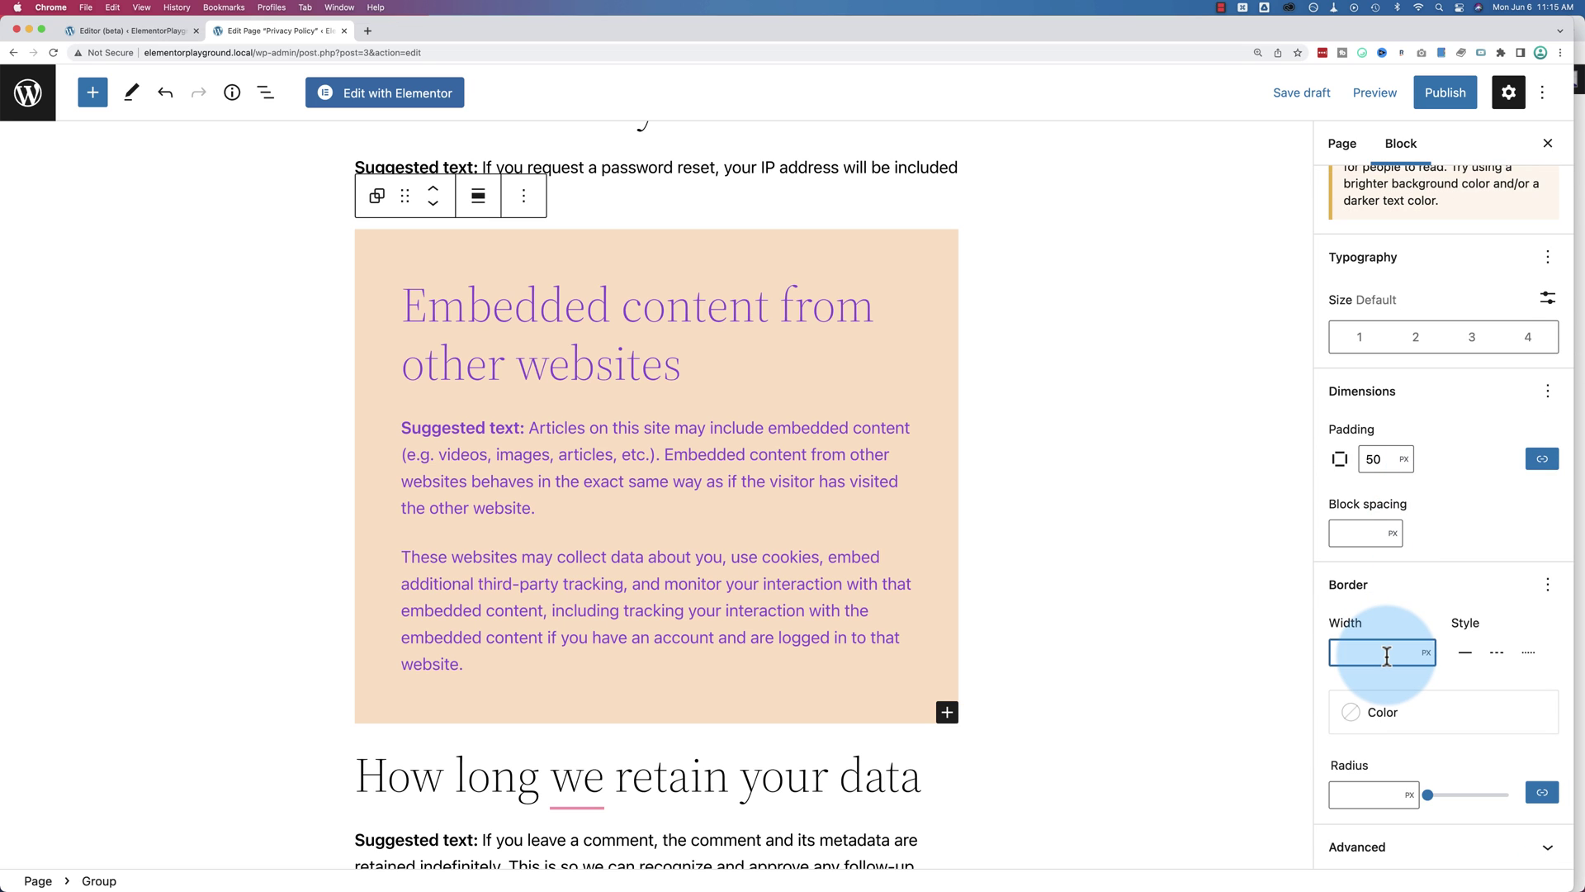
text(5)
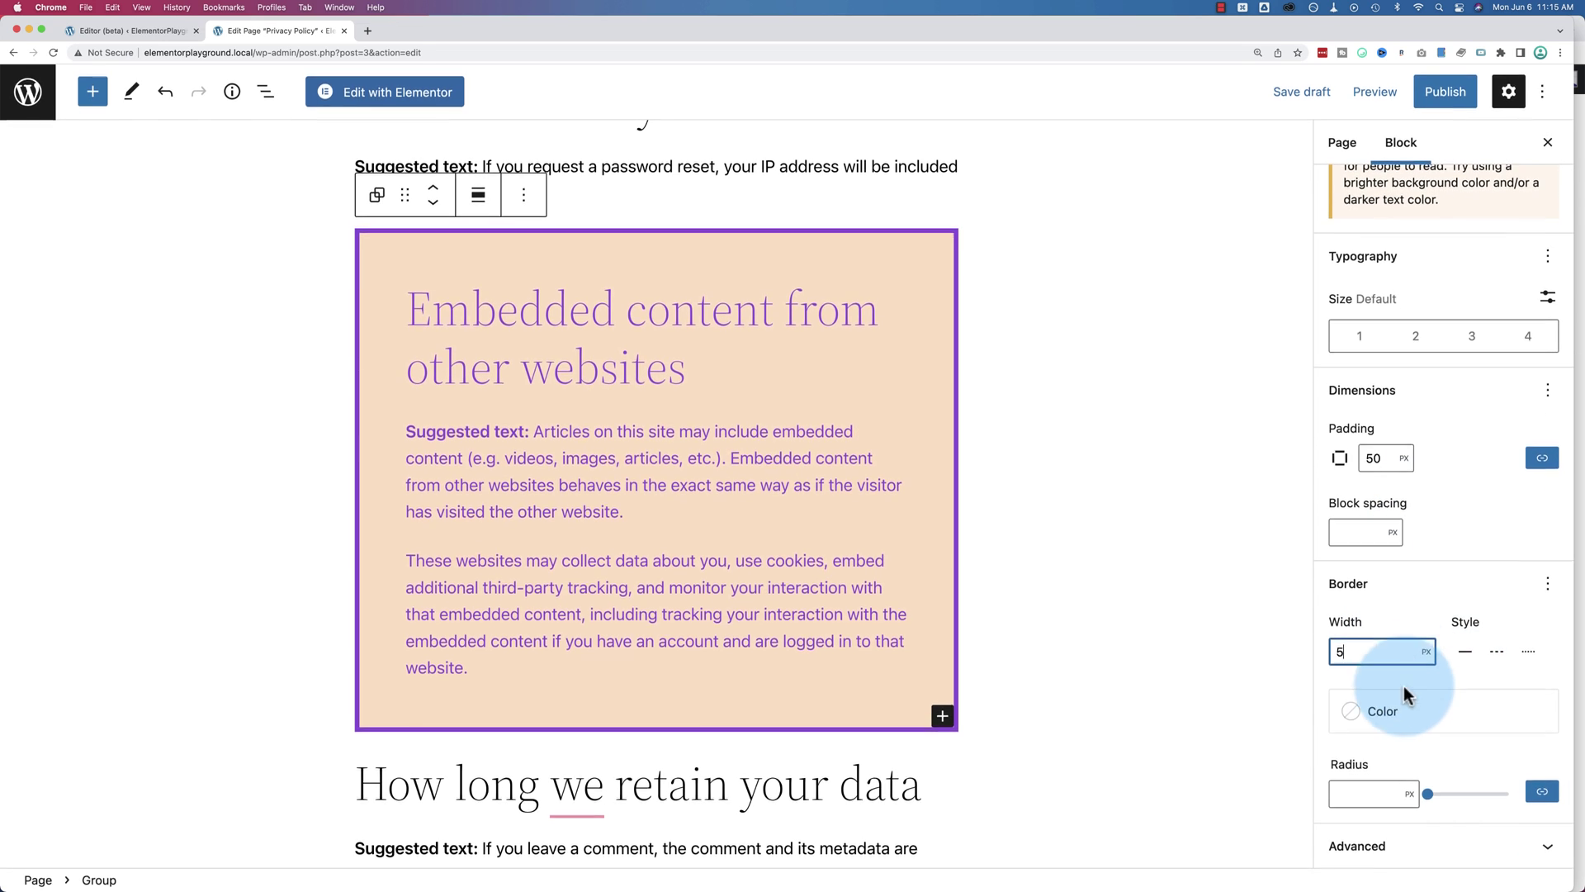
click(1398, 712)
click(1206, 708)
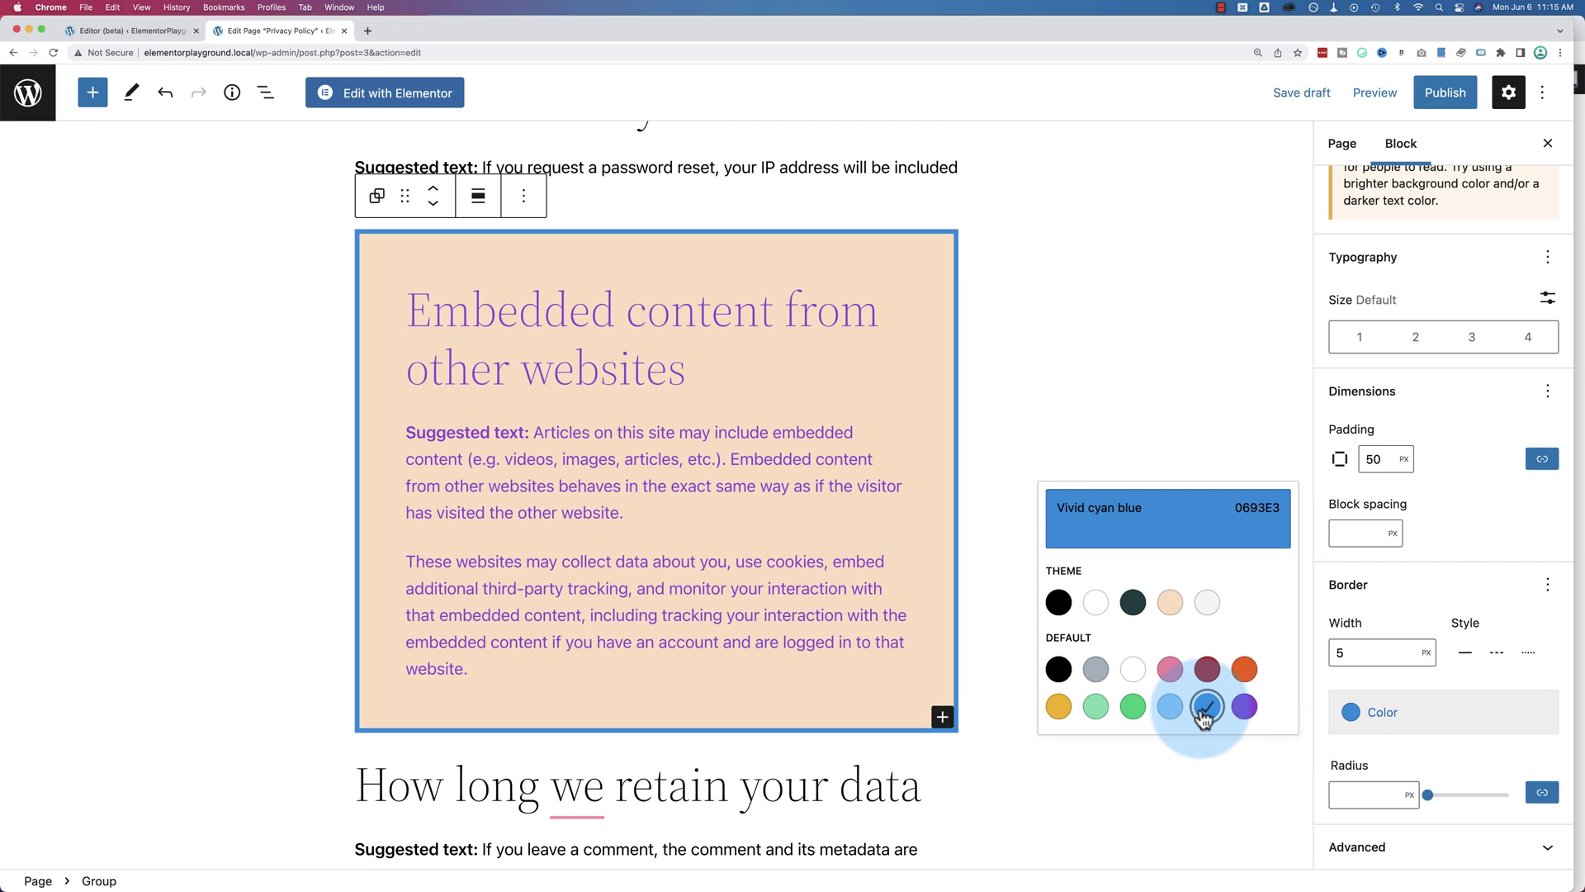
click(1426, 607)
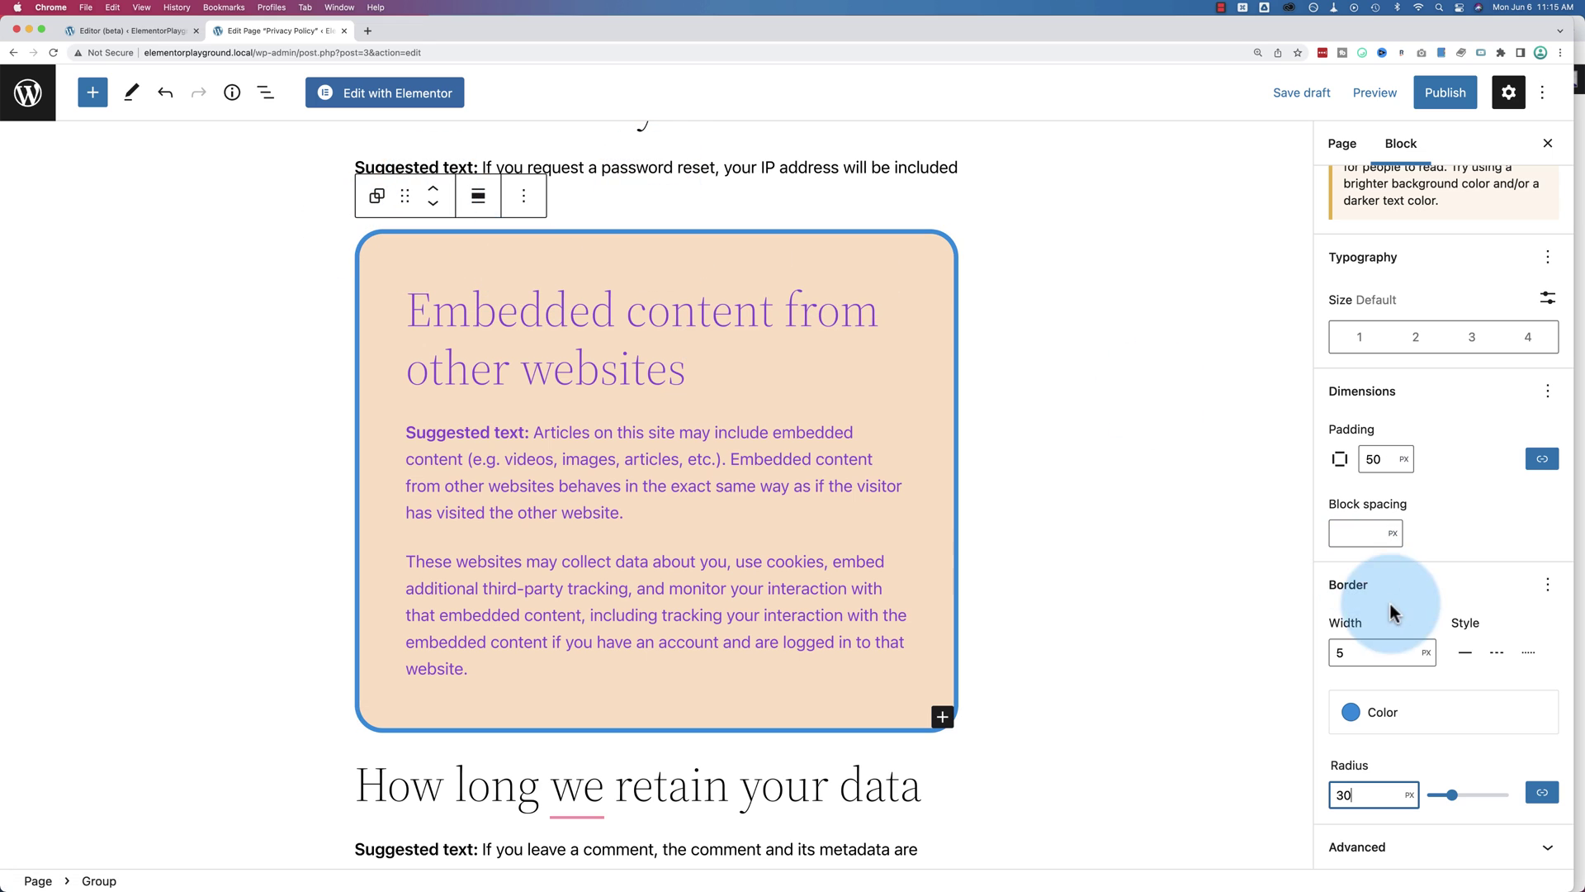
Unlink the corner radii and enter 200 px for the top-left and bottom-right corners.
click(1540, 794)
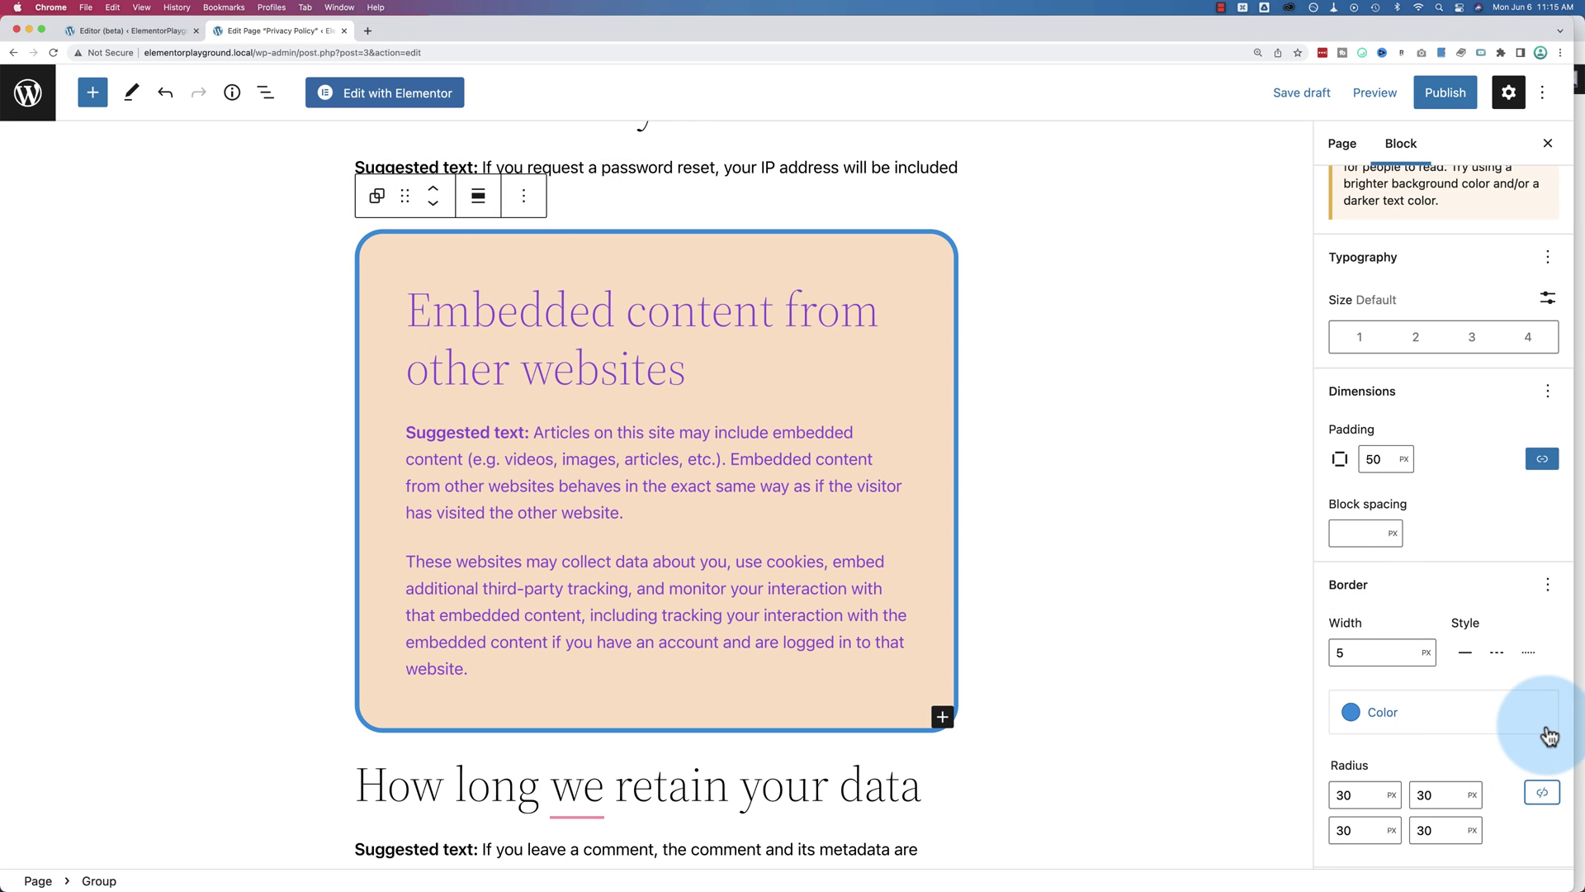
scroll(1546, 732, down, 1)
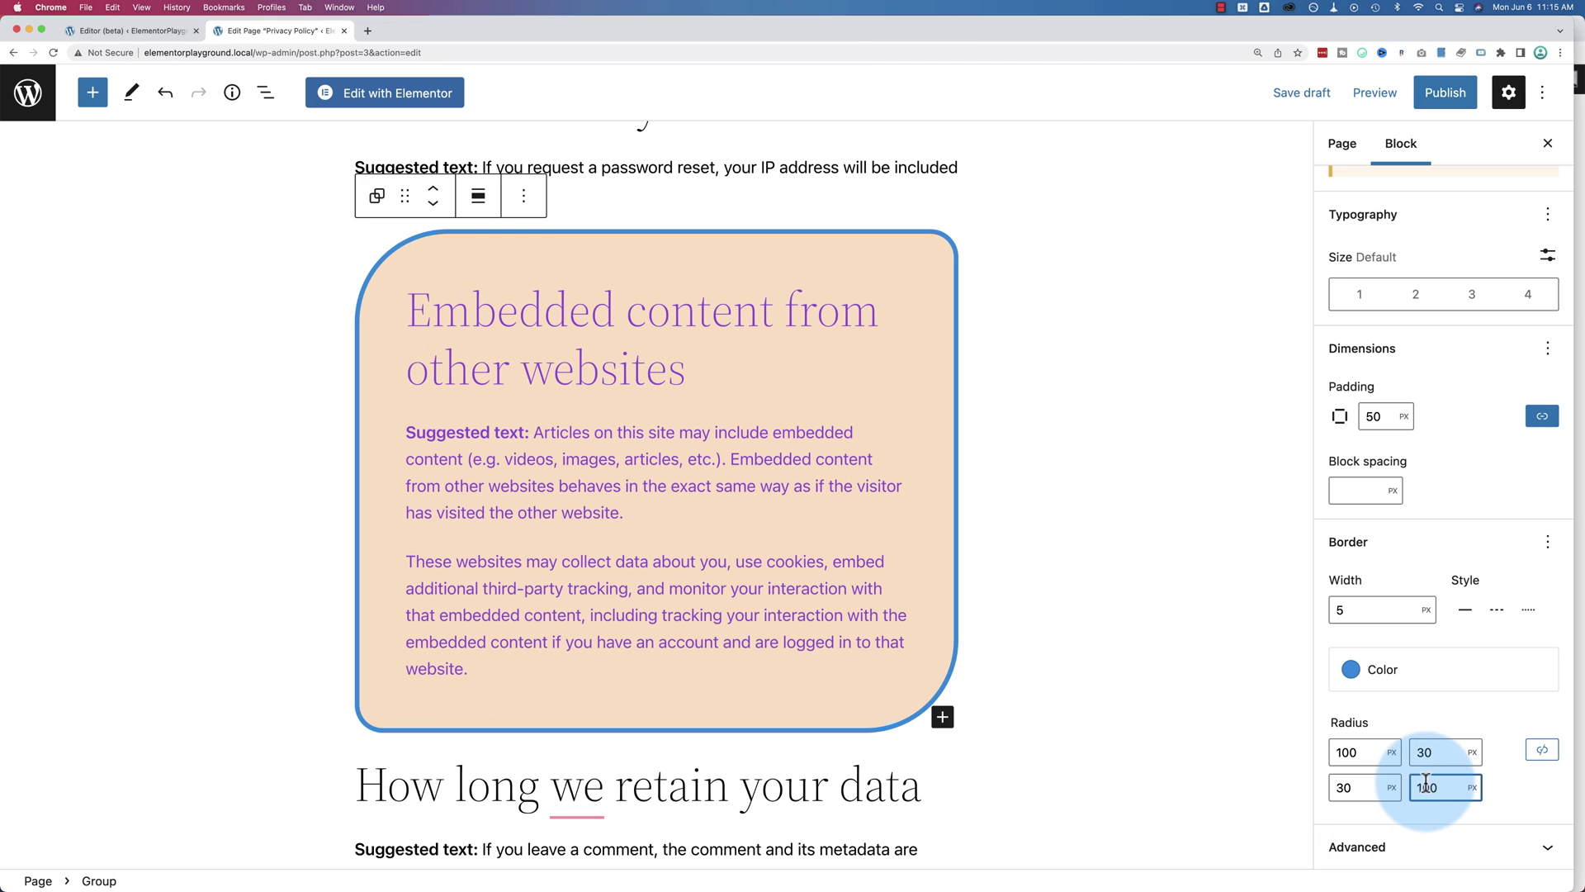
double_click(1333, 752)
text(200)
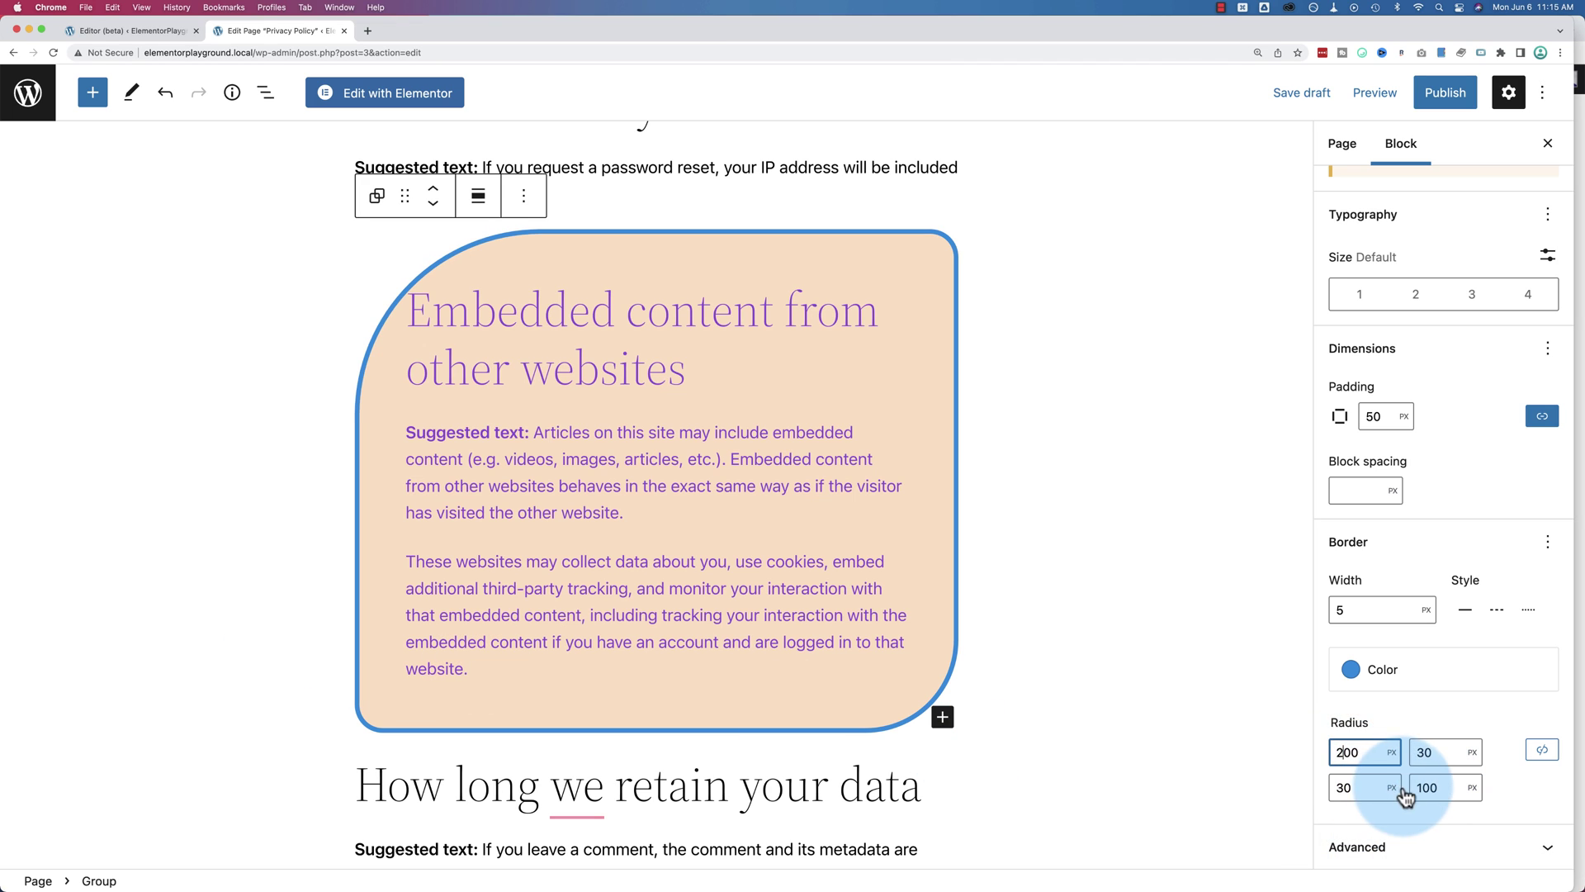
double_click(1421, 787)
text(200)
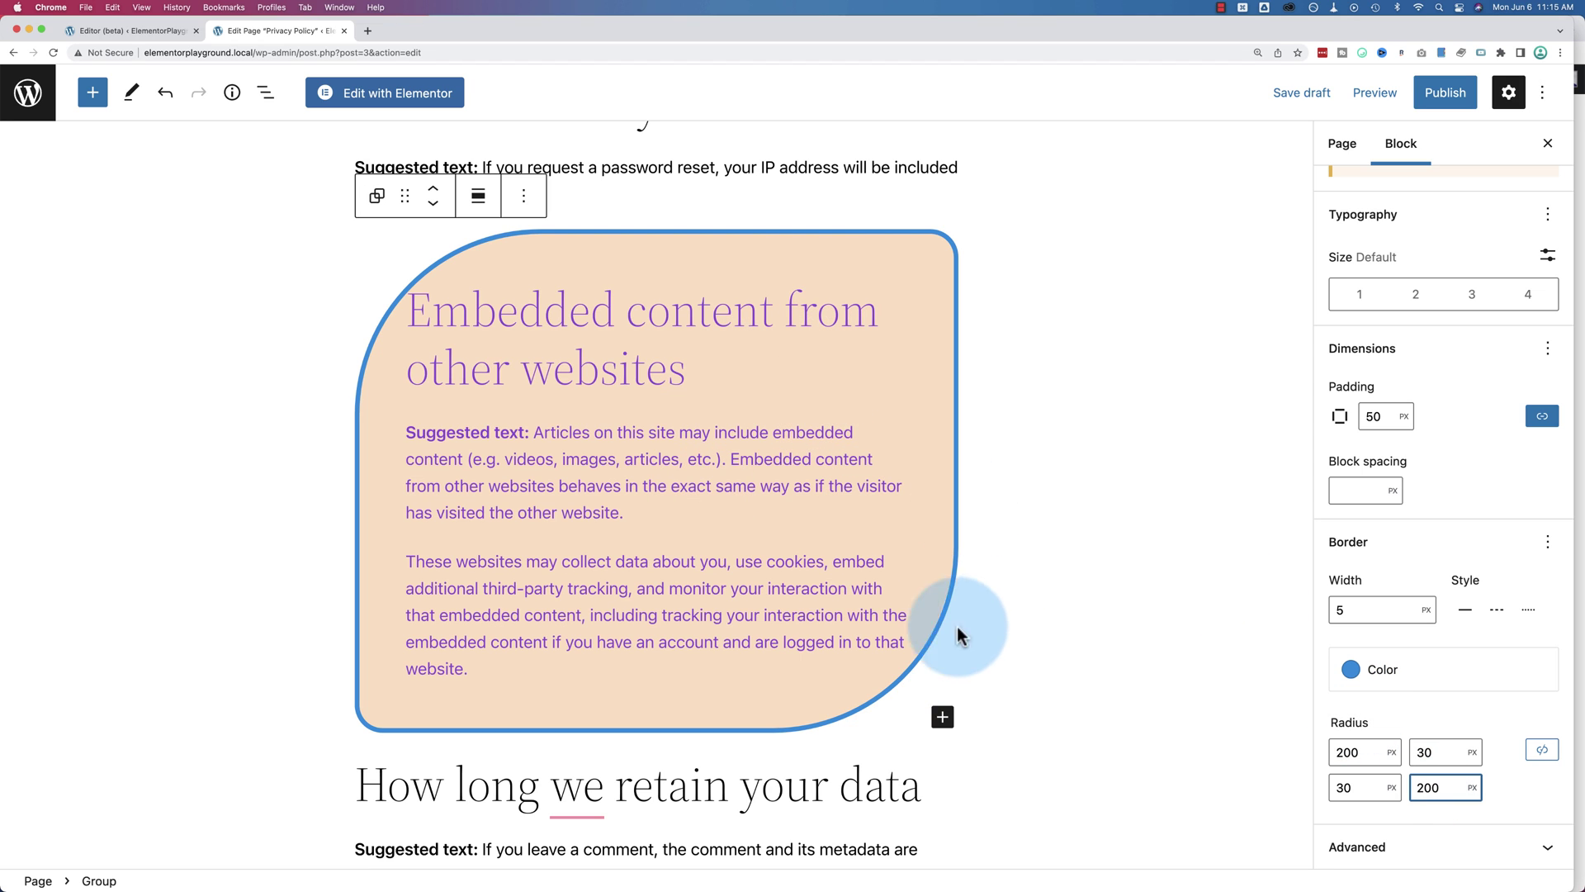
Select the password-reset suggested-text paragraph under Who we share your data with.
click(763, 400)
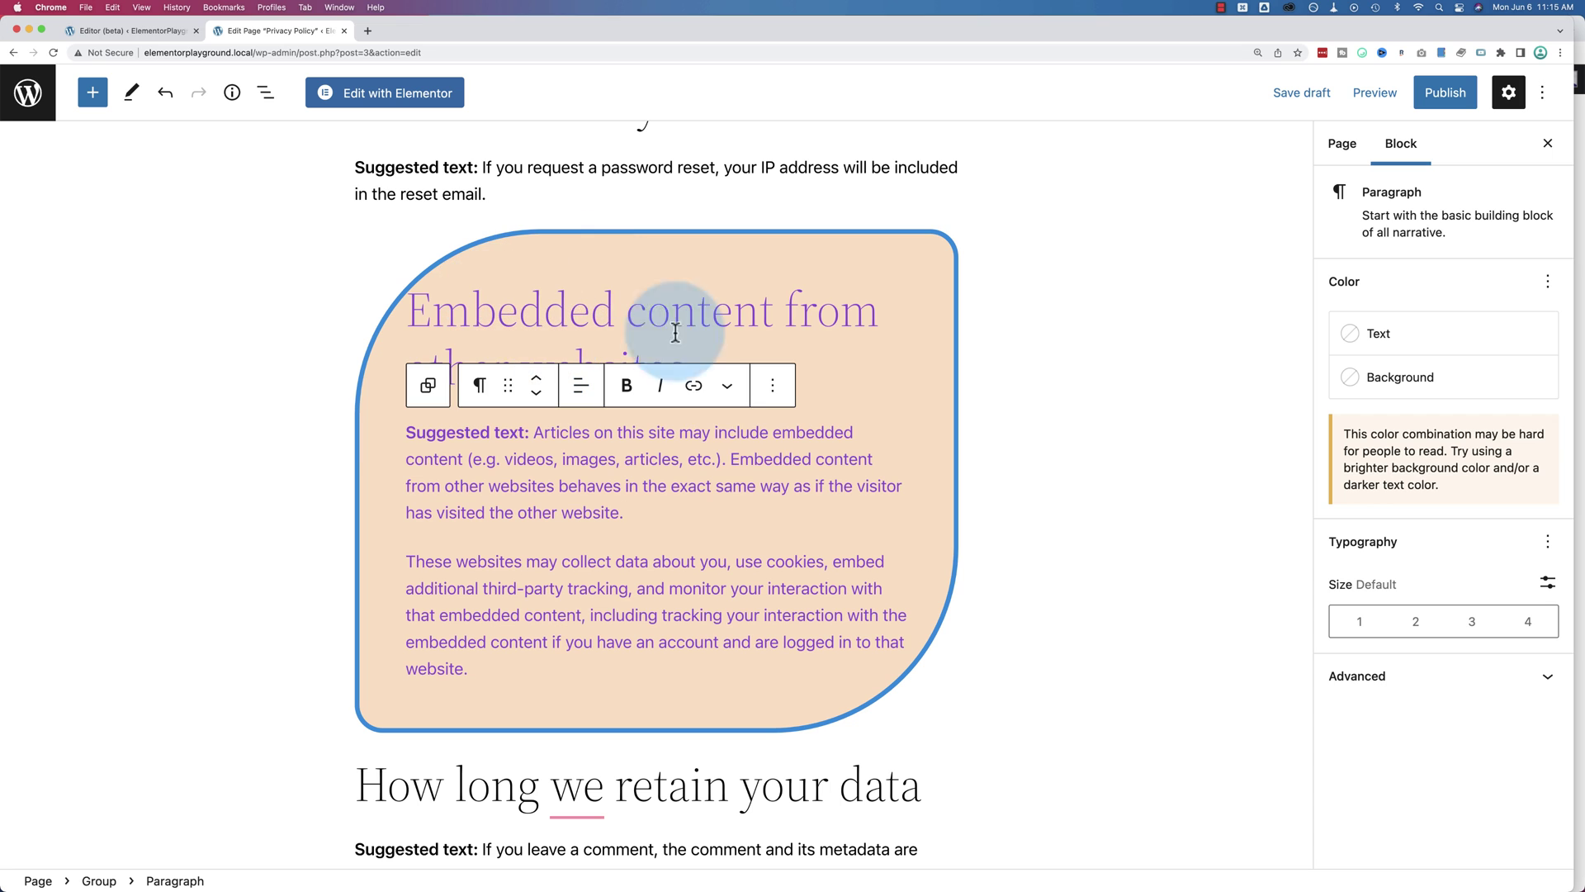
scroll(570, 669, up, 4)
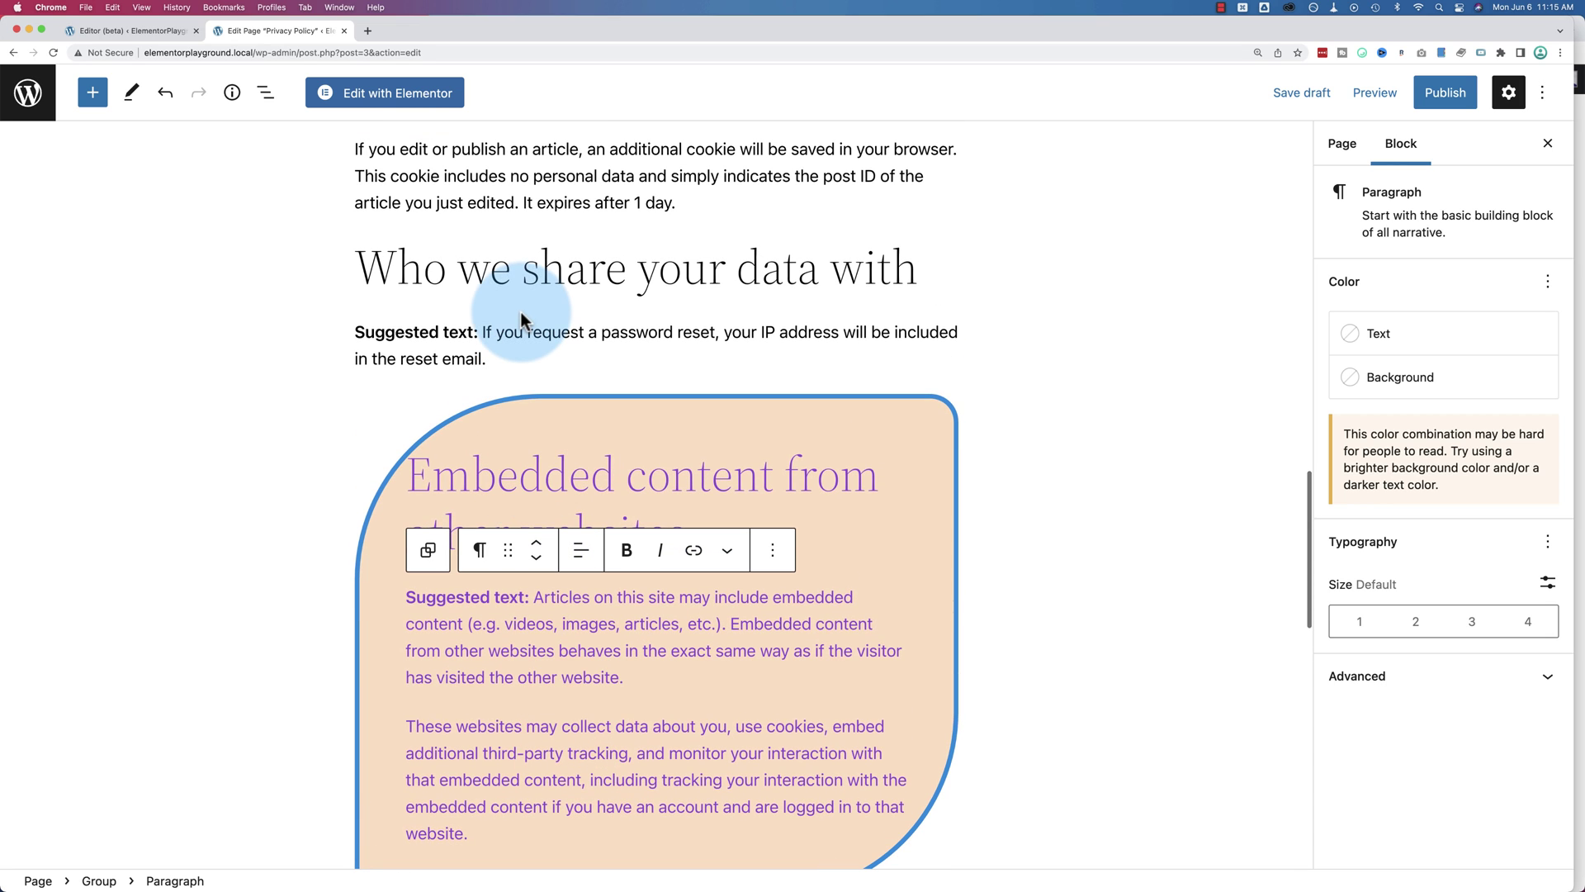
click(733, 353)
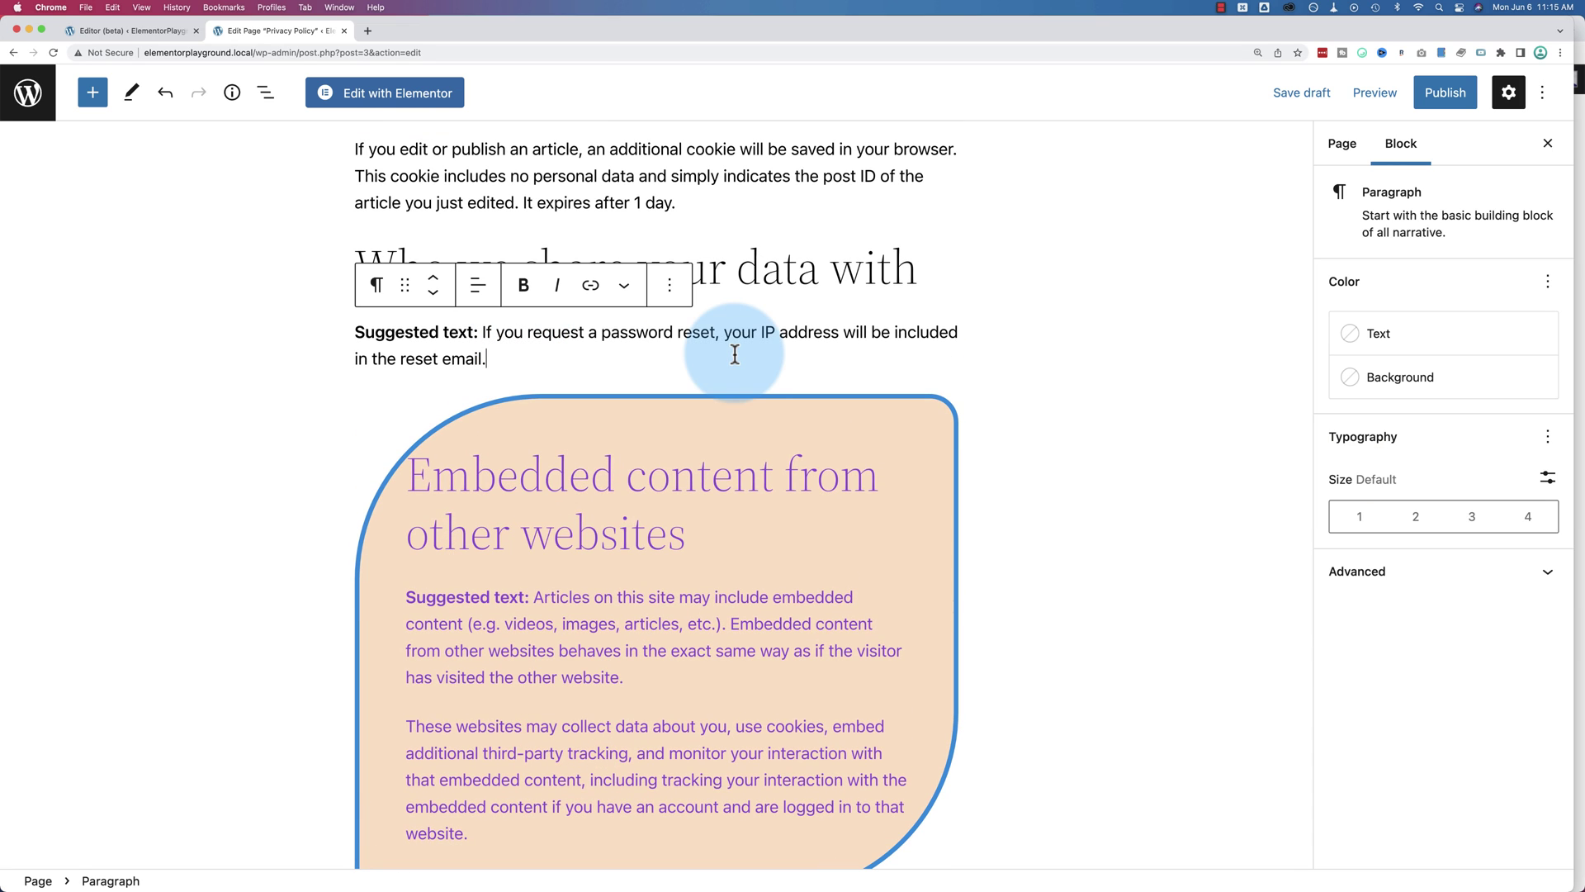
click(774, 329)
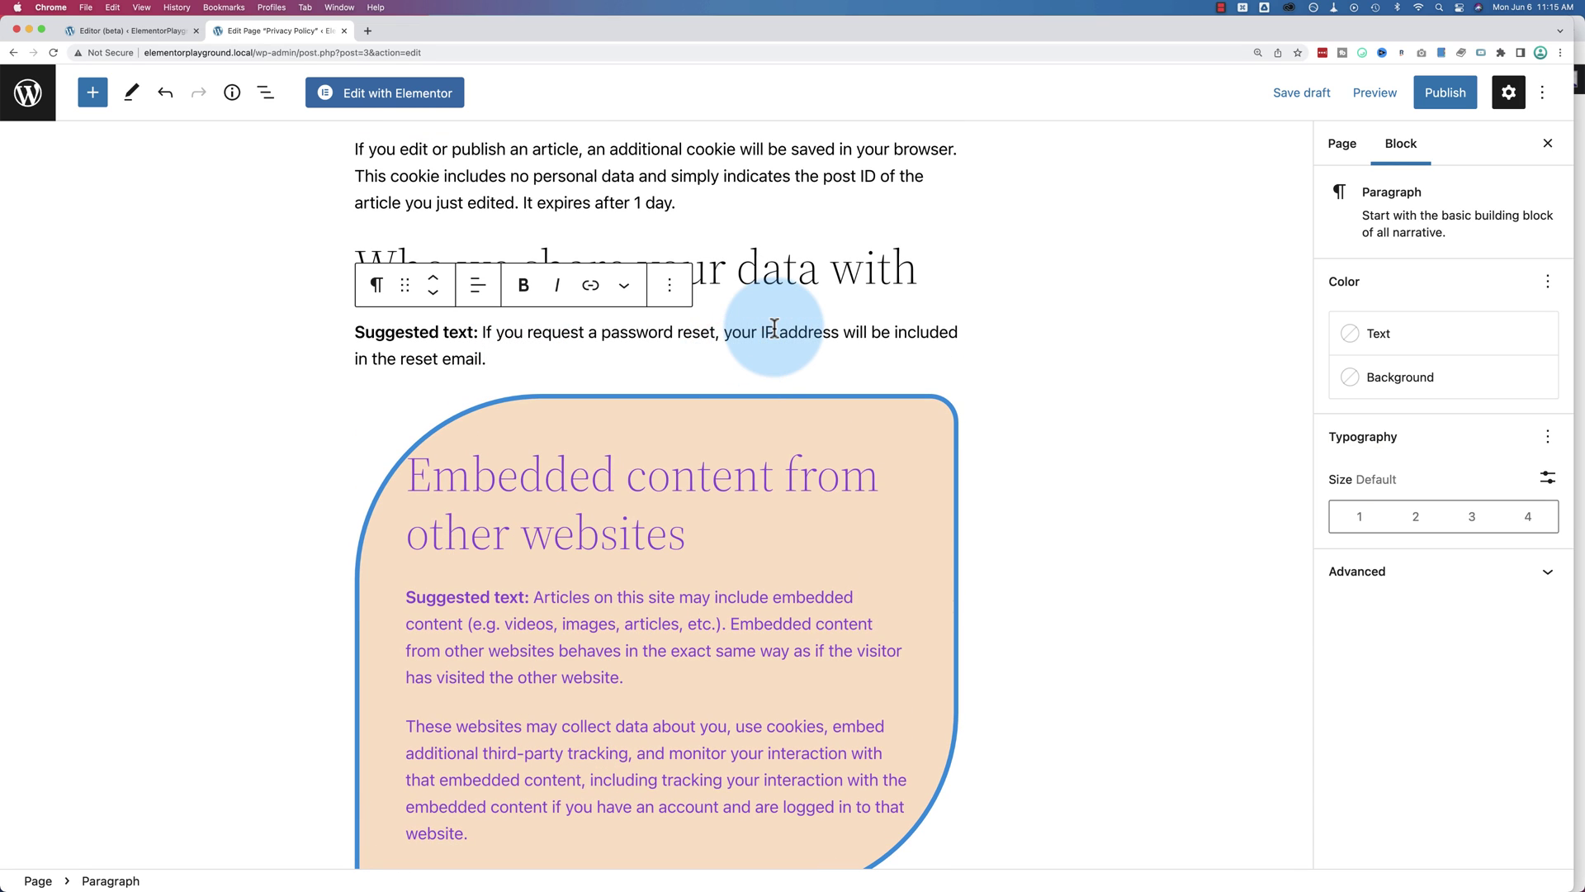
Make the paragraph's text Vivid red, then lower the red's opacity to make it partly transparent.
click(1395, 342)
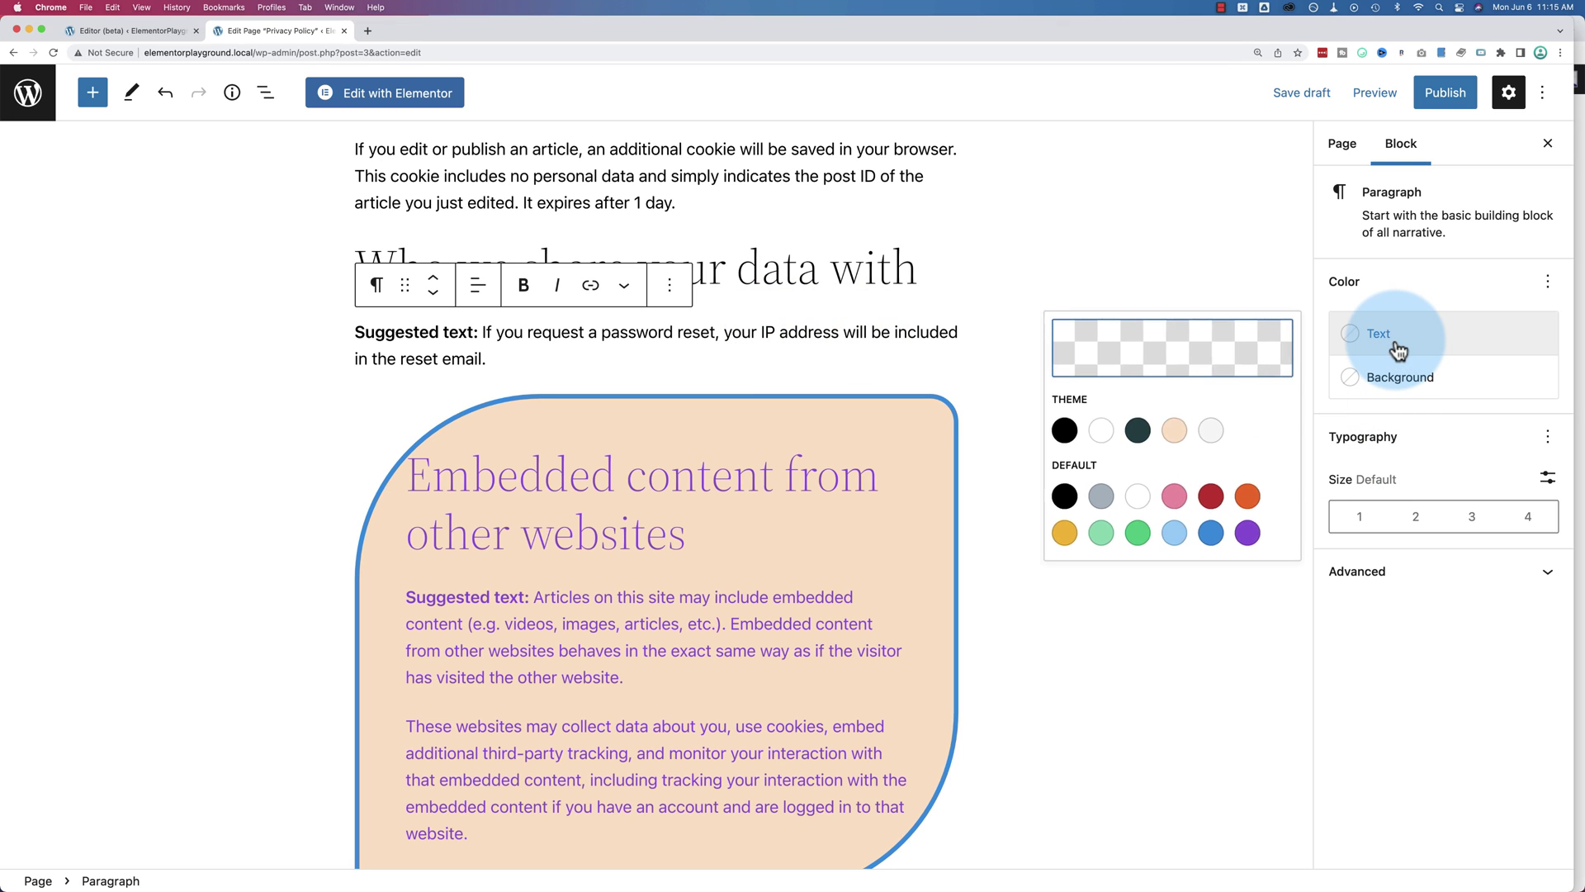
click(1157, 369)
mouse_move(904, 584)
mouse_down()
mouse_move(939, 580)
mouse_move(878, 578)
mouse_up()
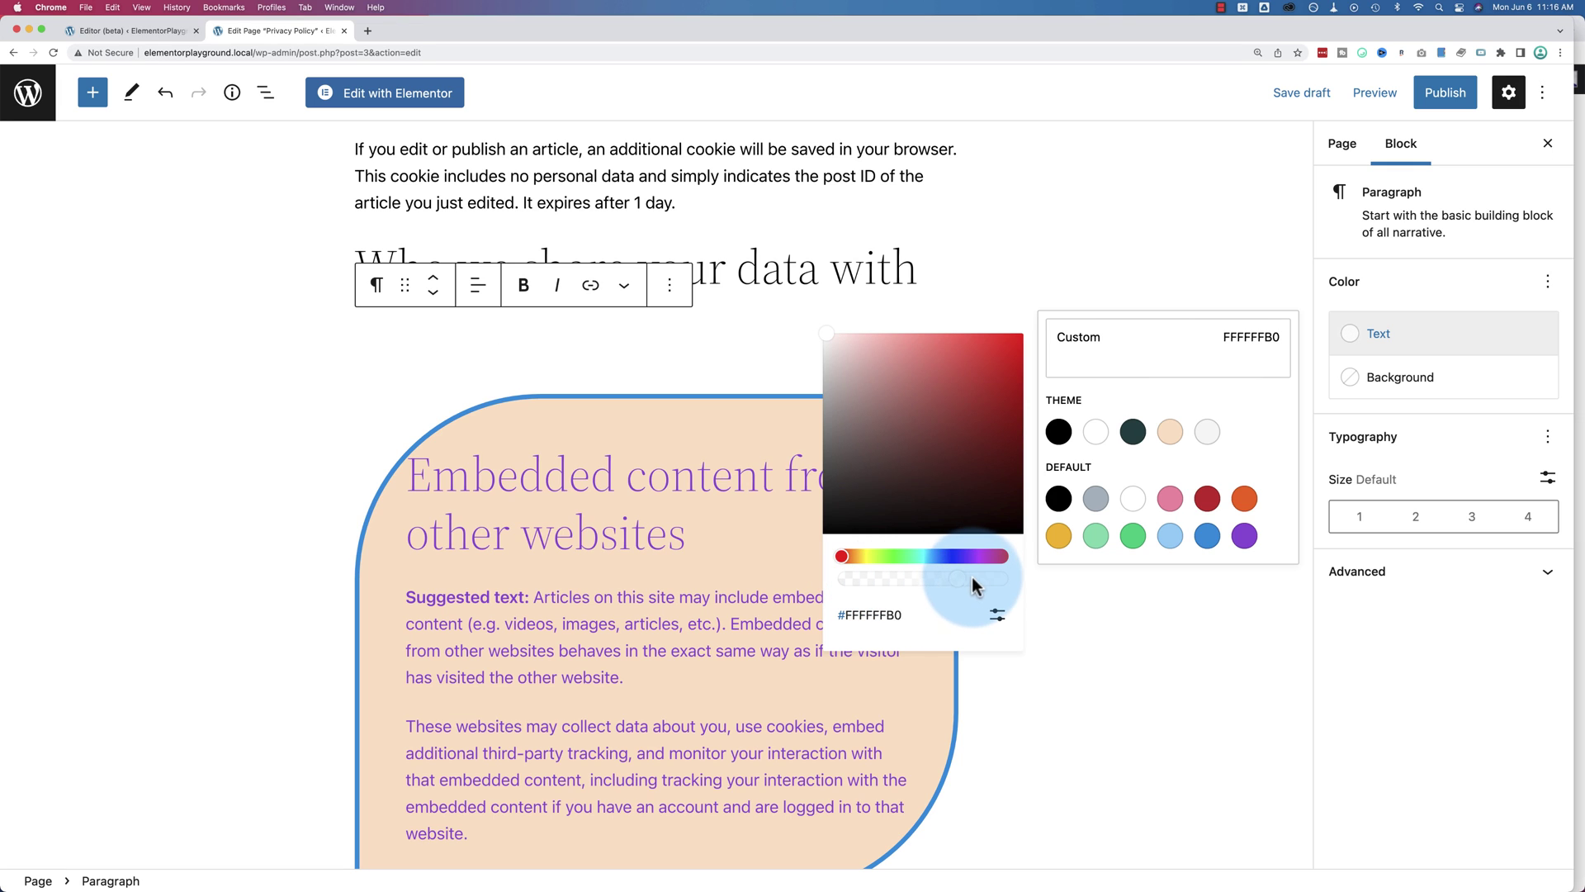
click(1207, 499)
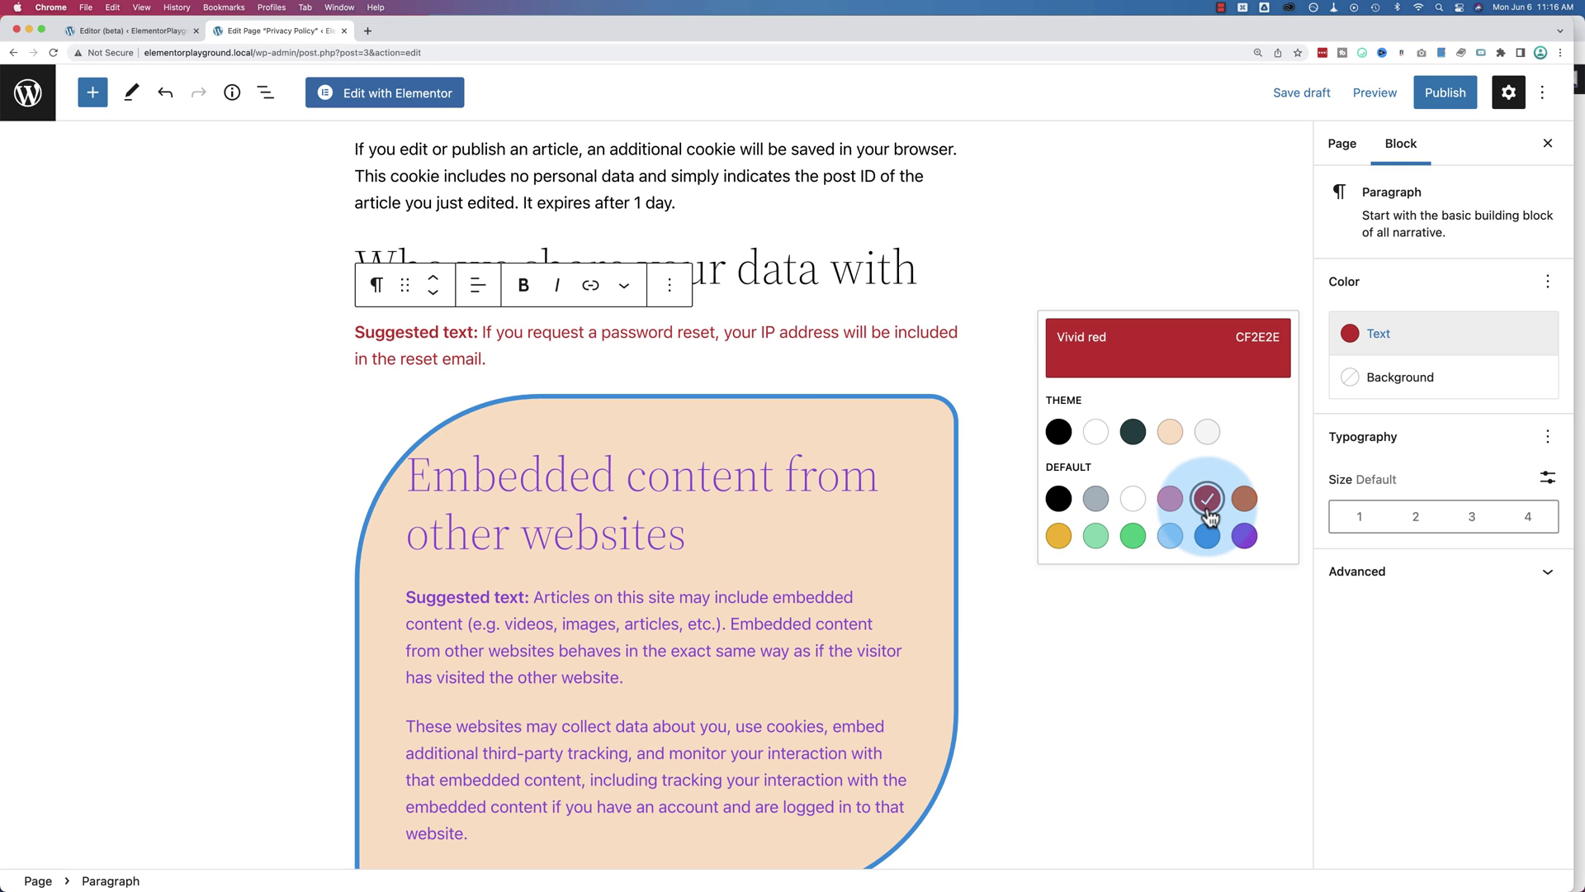
click(1242, 345)
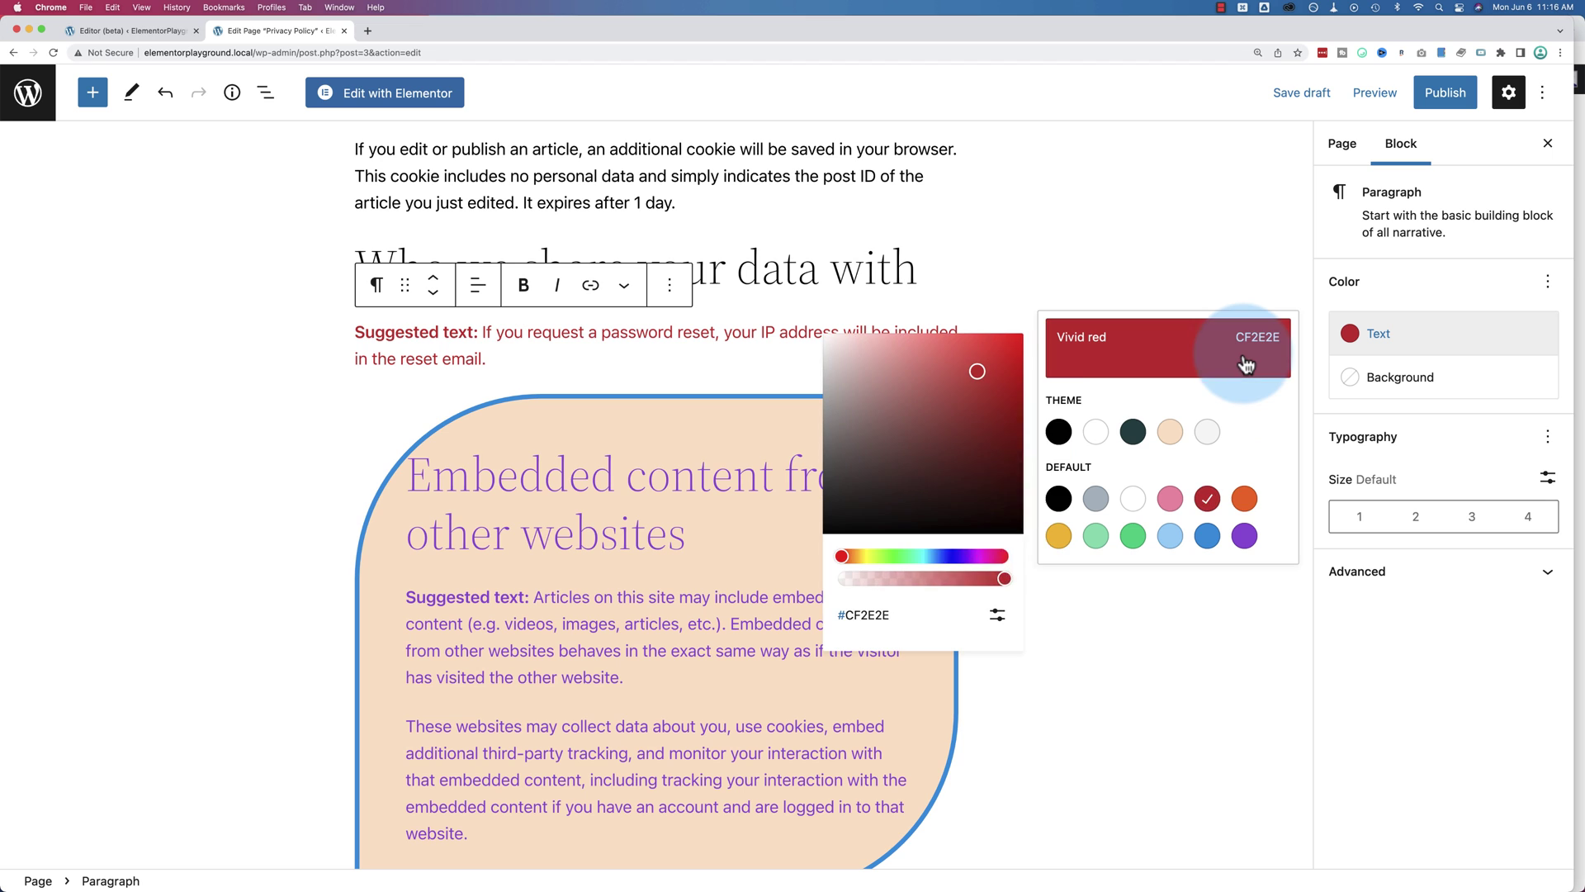
mouse_move(971, 577)
mouse_down()
mouse_move(850, 572)
mouse_move(1008, 583)
mouse_move(848, 579)
mouse_move(984, 580)
mouse_up()
Give the paragraph a Vivid green cyan background and restore its dark red text to full opacity.
click(1358, 380)
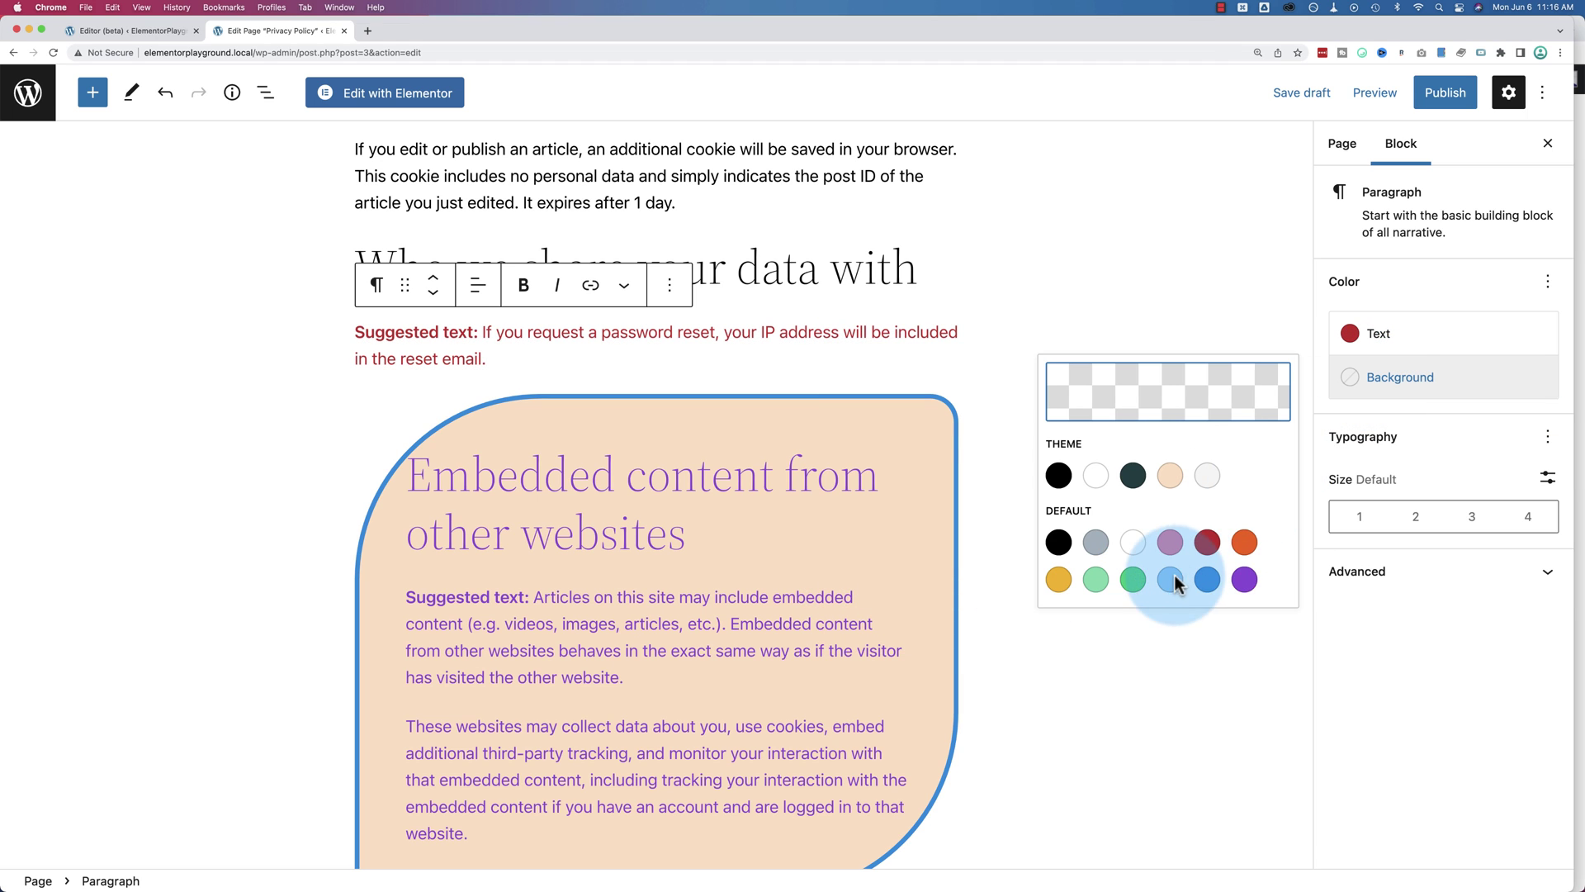
click(1134, 579)
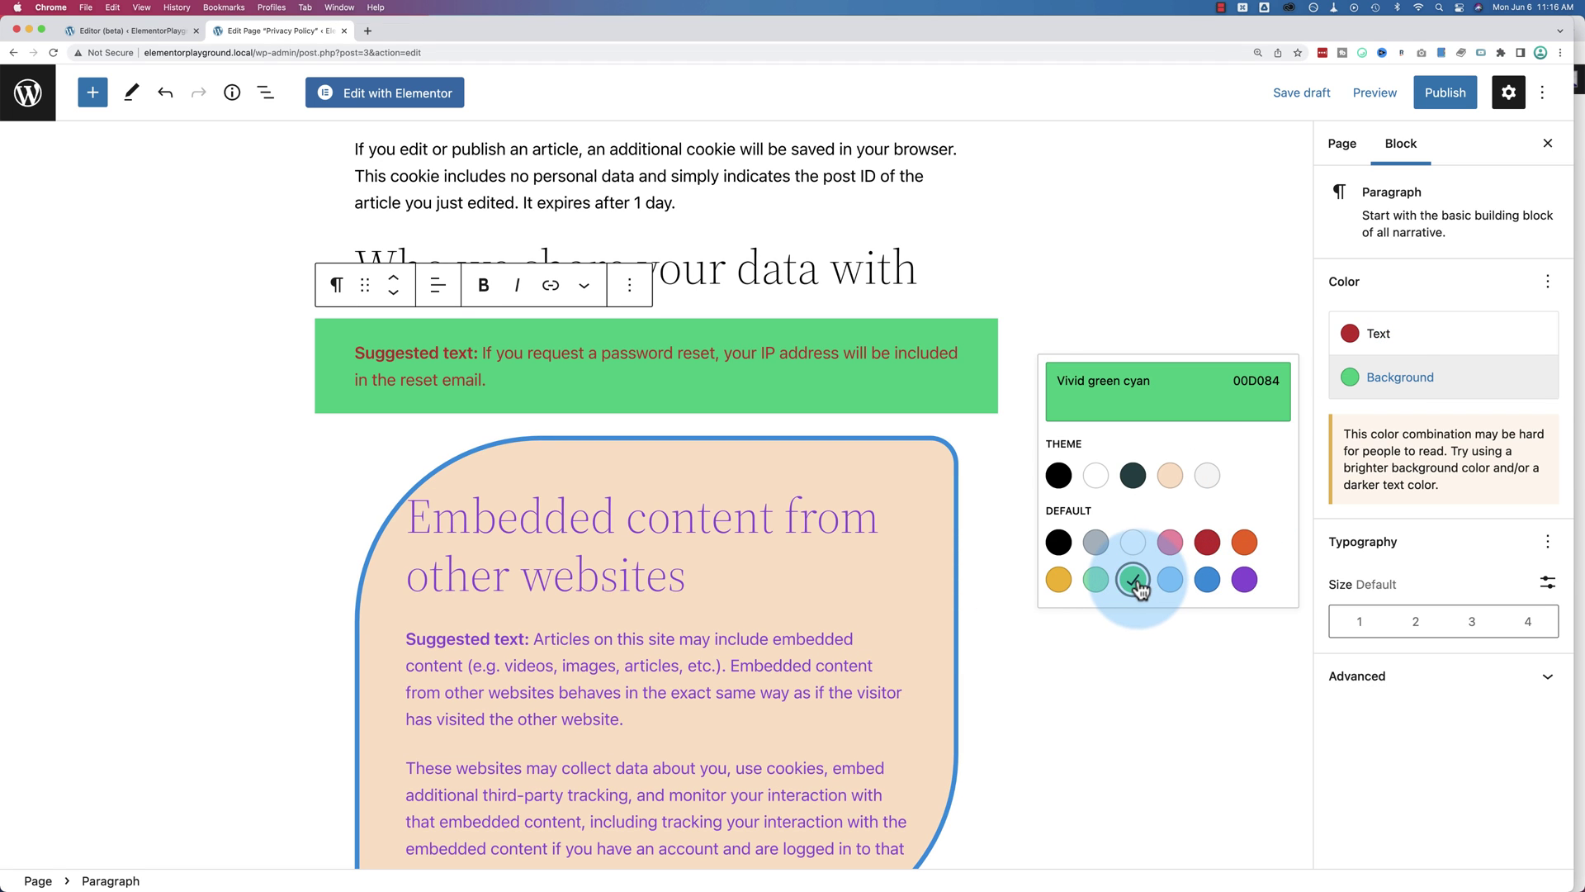
click(1385, 352)
click(1114, 351)
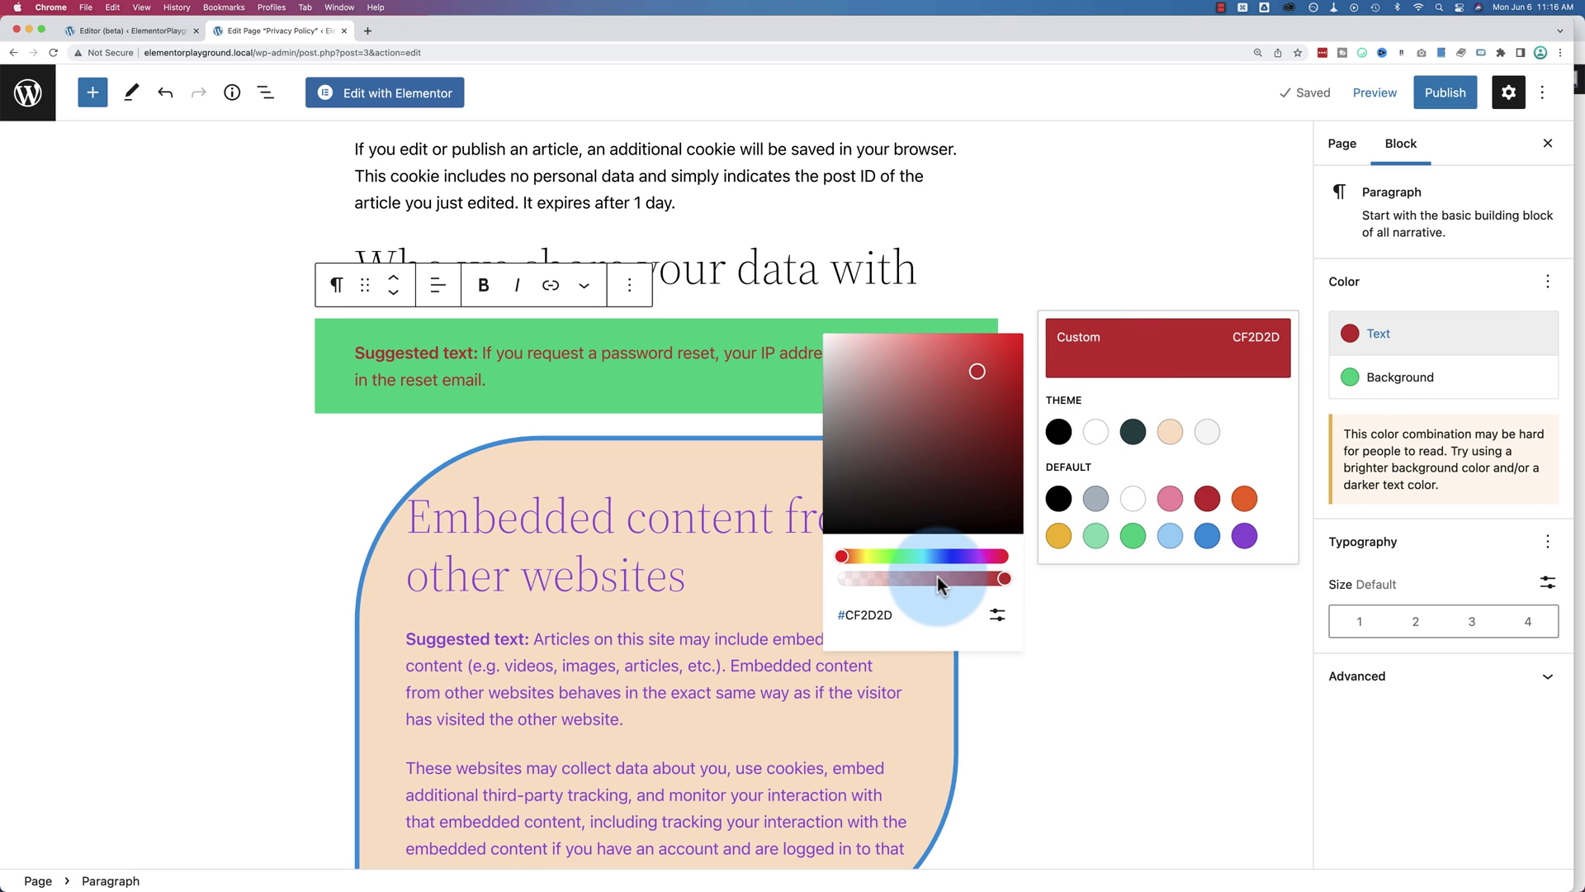
drag(938, 576, 1004, 588)
click(997, 614)
Keep the text colour as Hex #CF2D2D, close the picker and undo the last change.
click(880, 624)
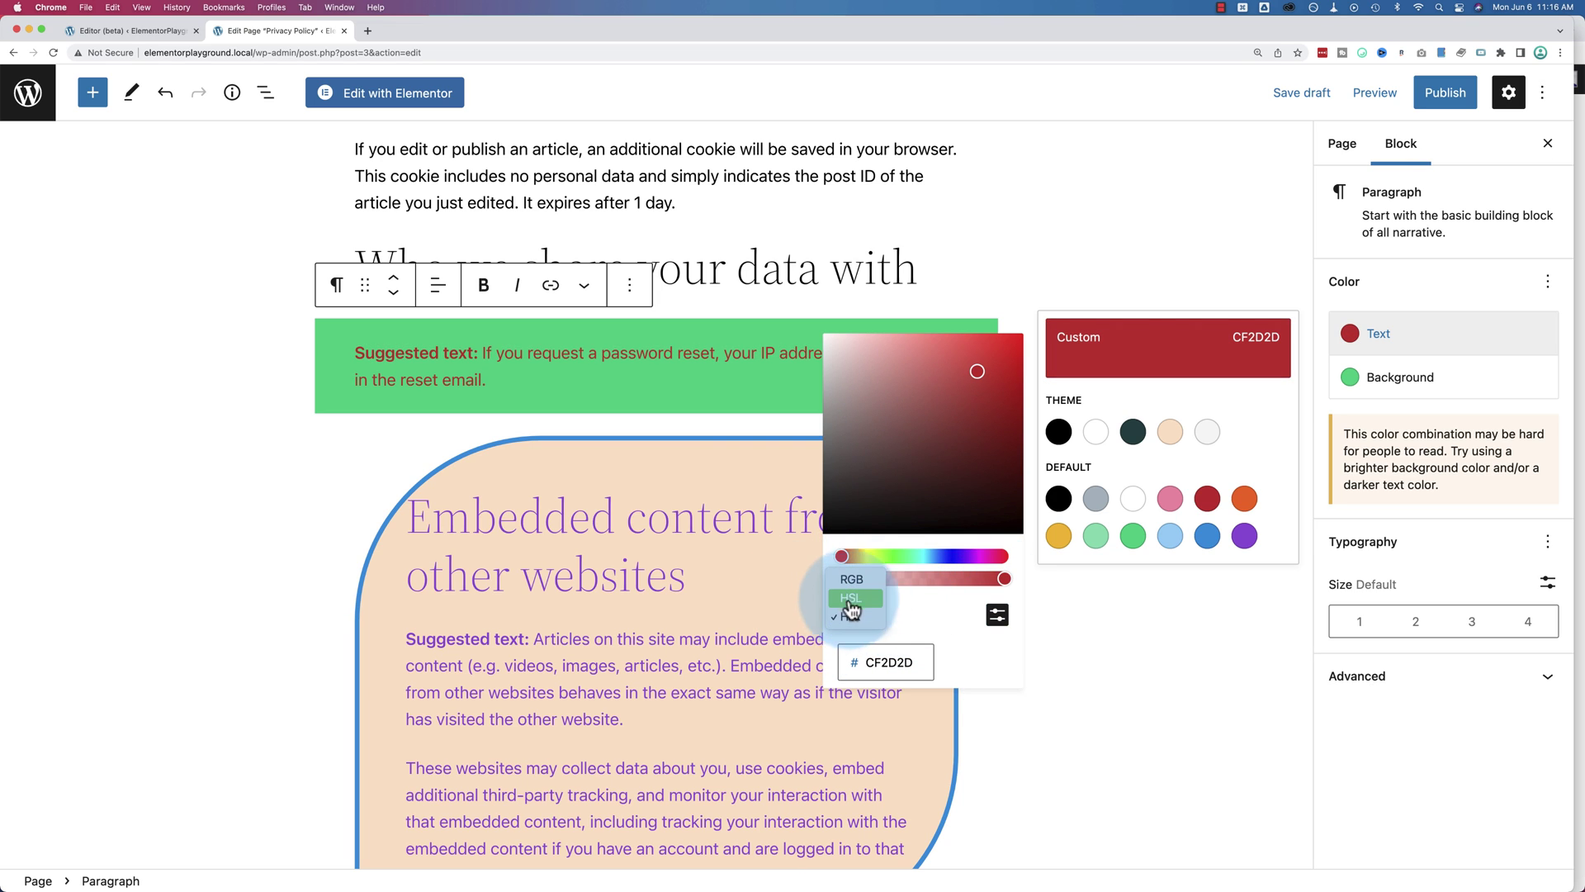
click(854, 616)
click(1447, 413)
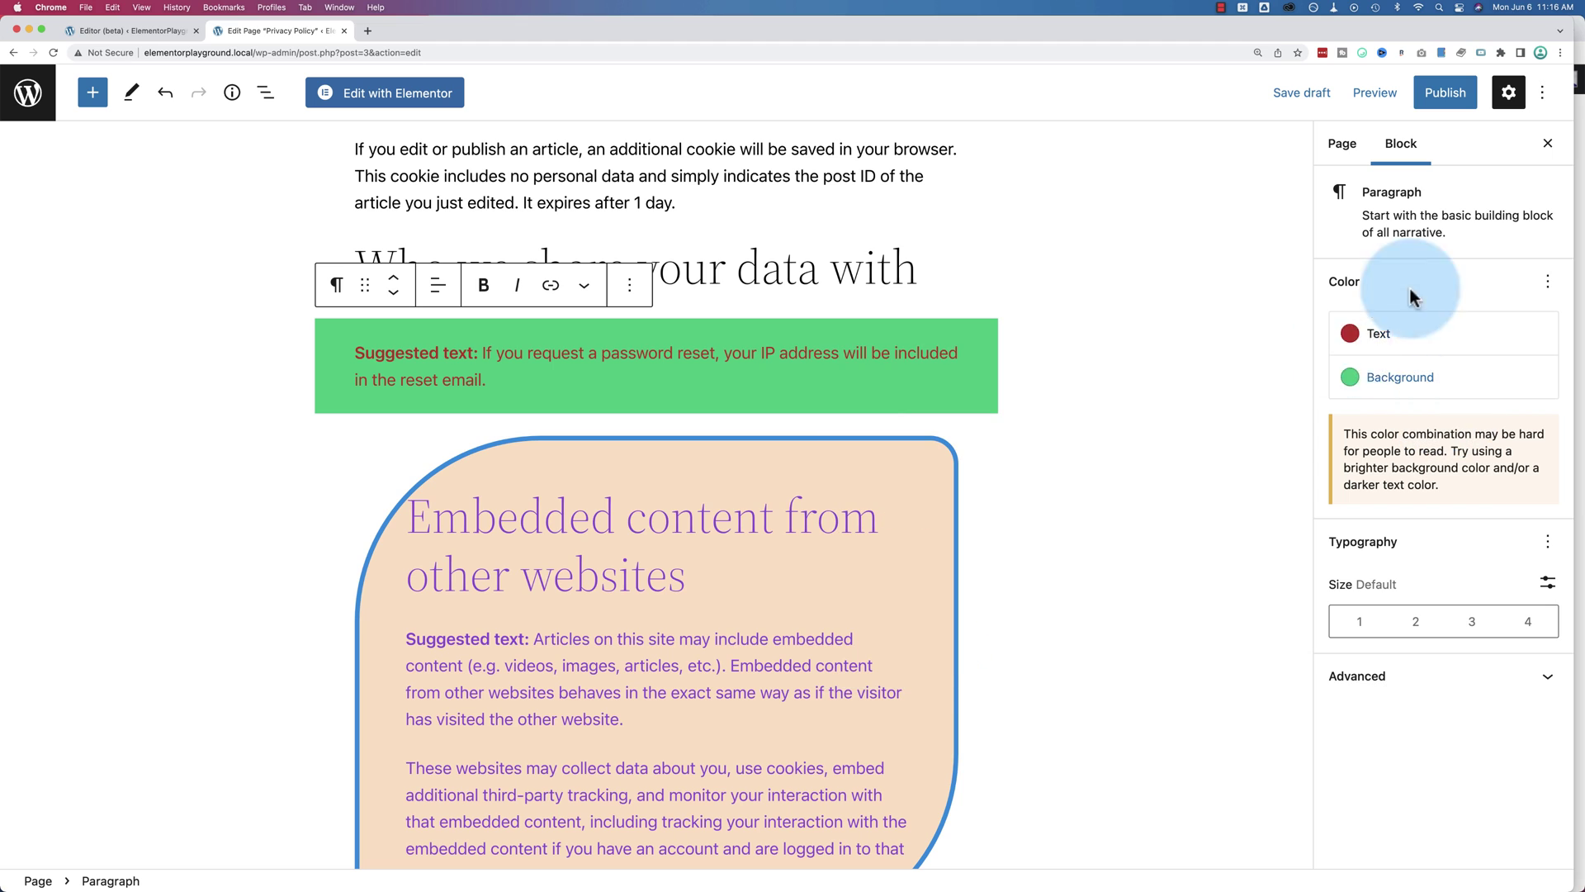
click(858, 384)
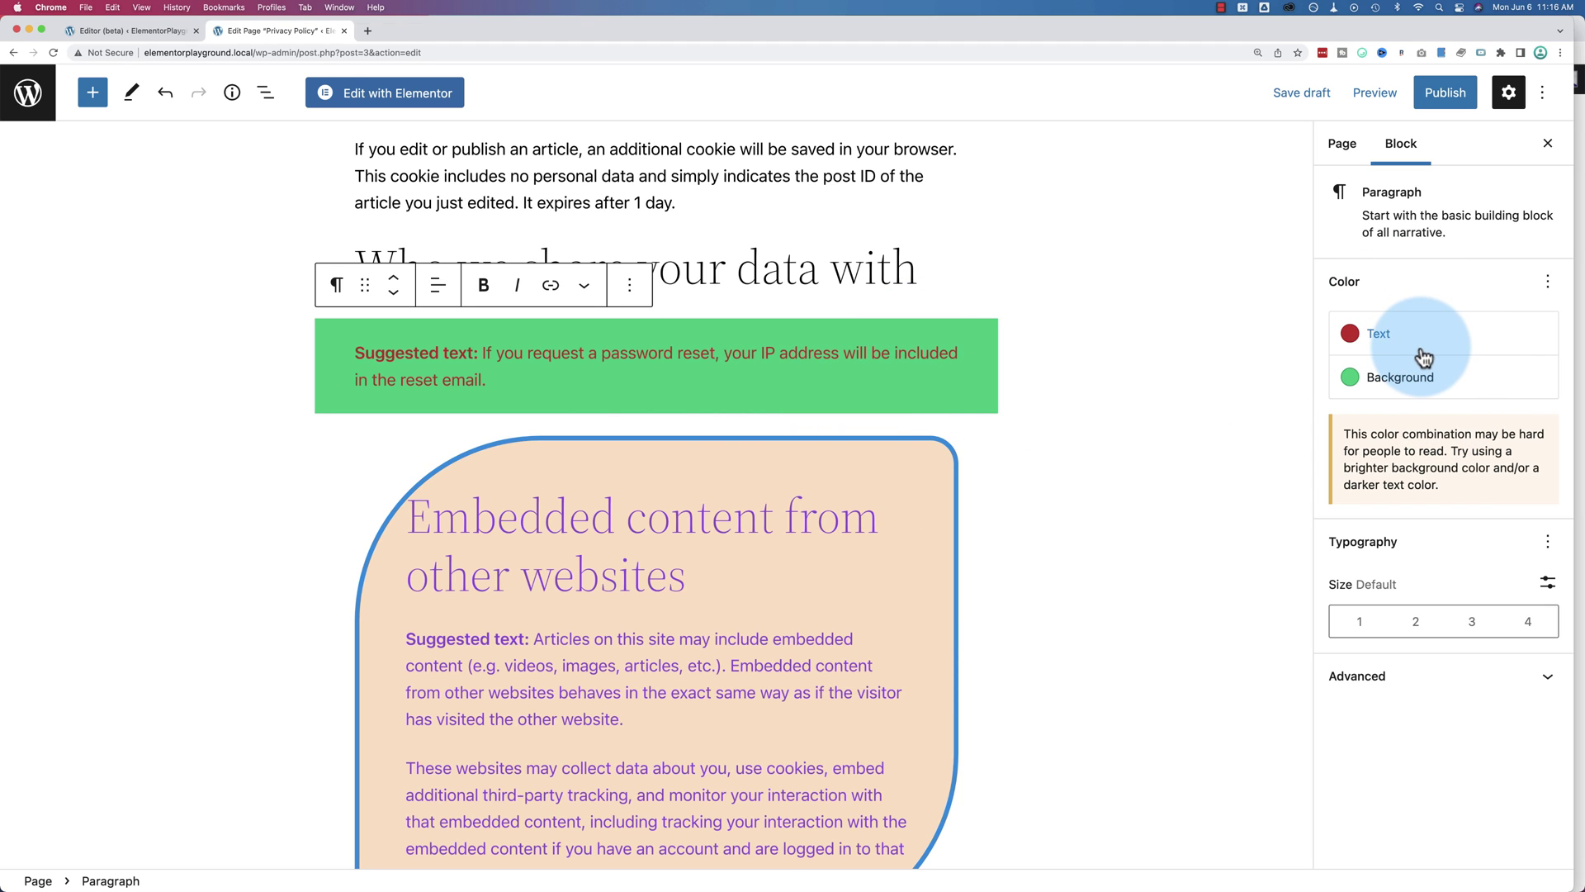
click(968, 382)
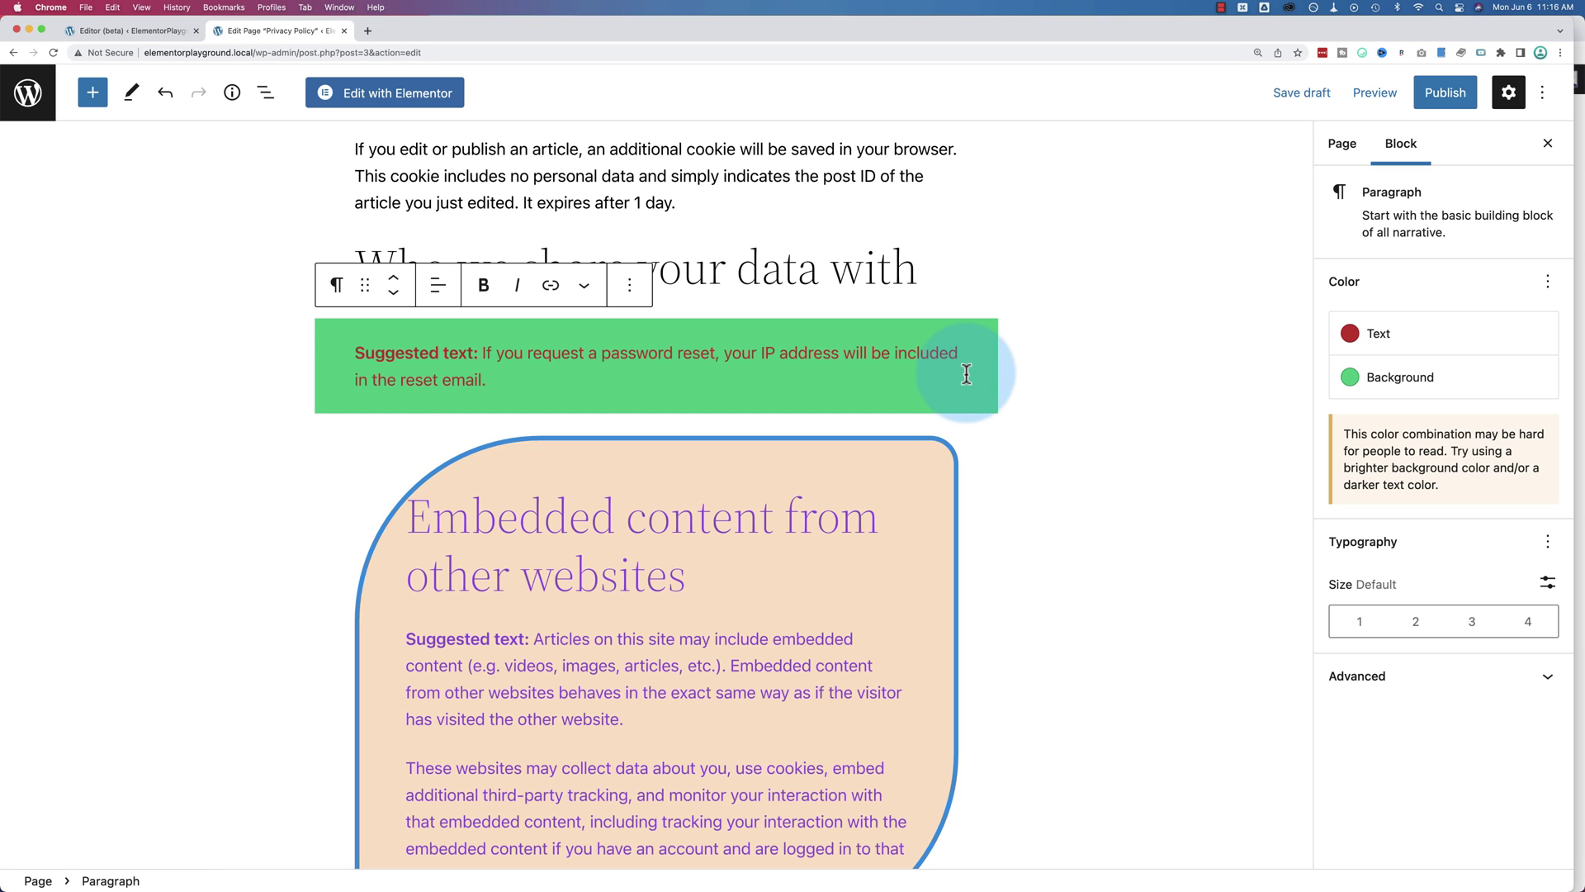
key(super+z)
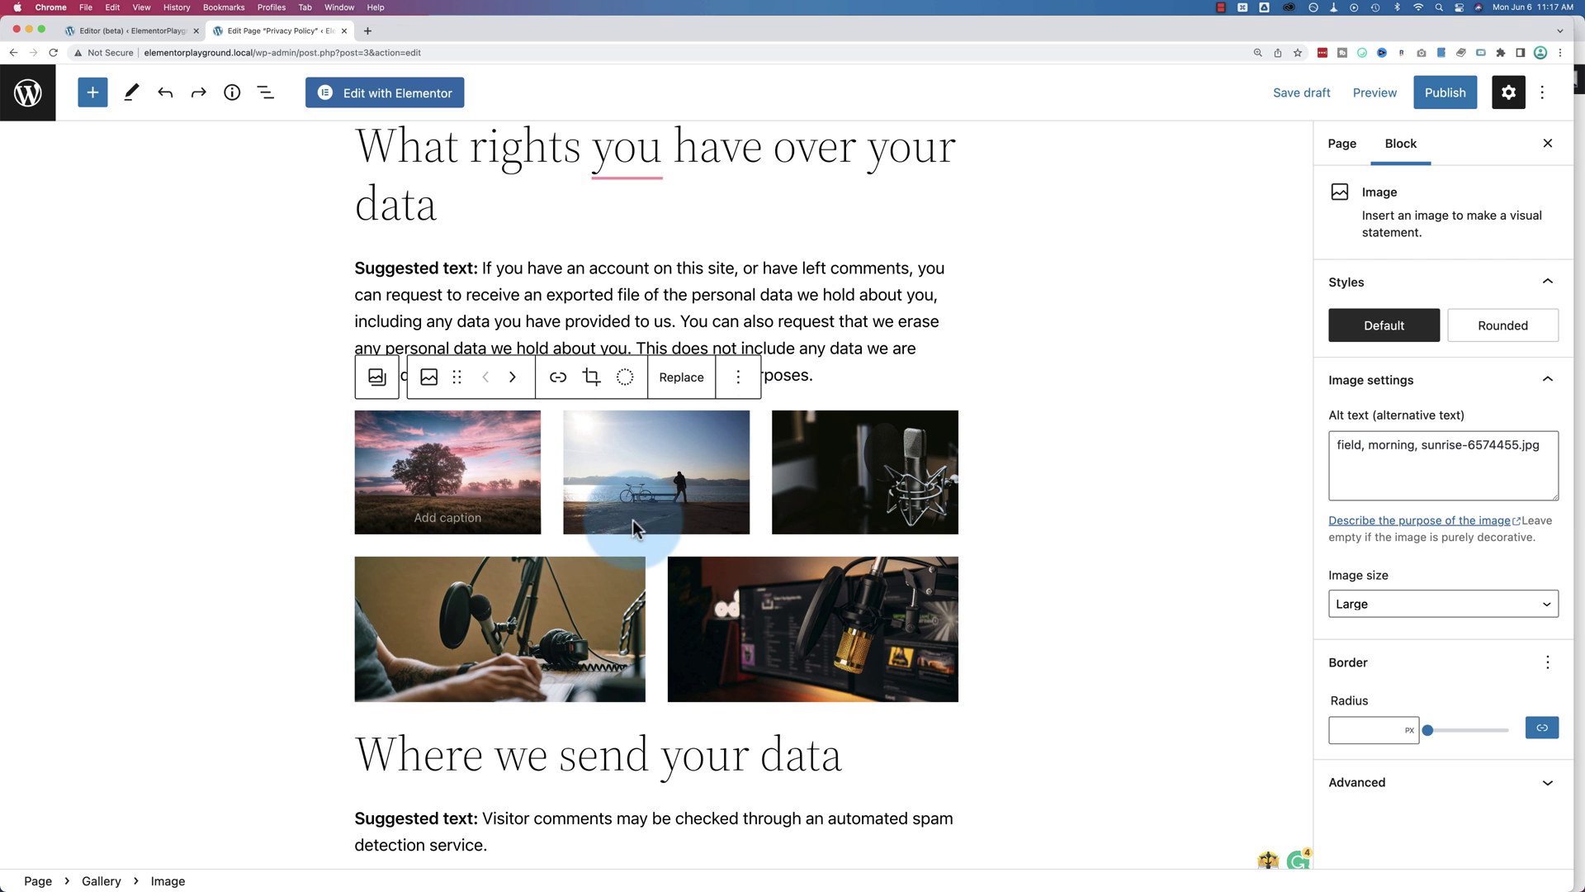
Select the whole Privacy Policy gallery and adjust its column count.
click(850, 376)
click(432, 459)
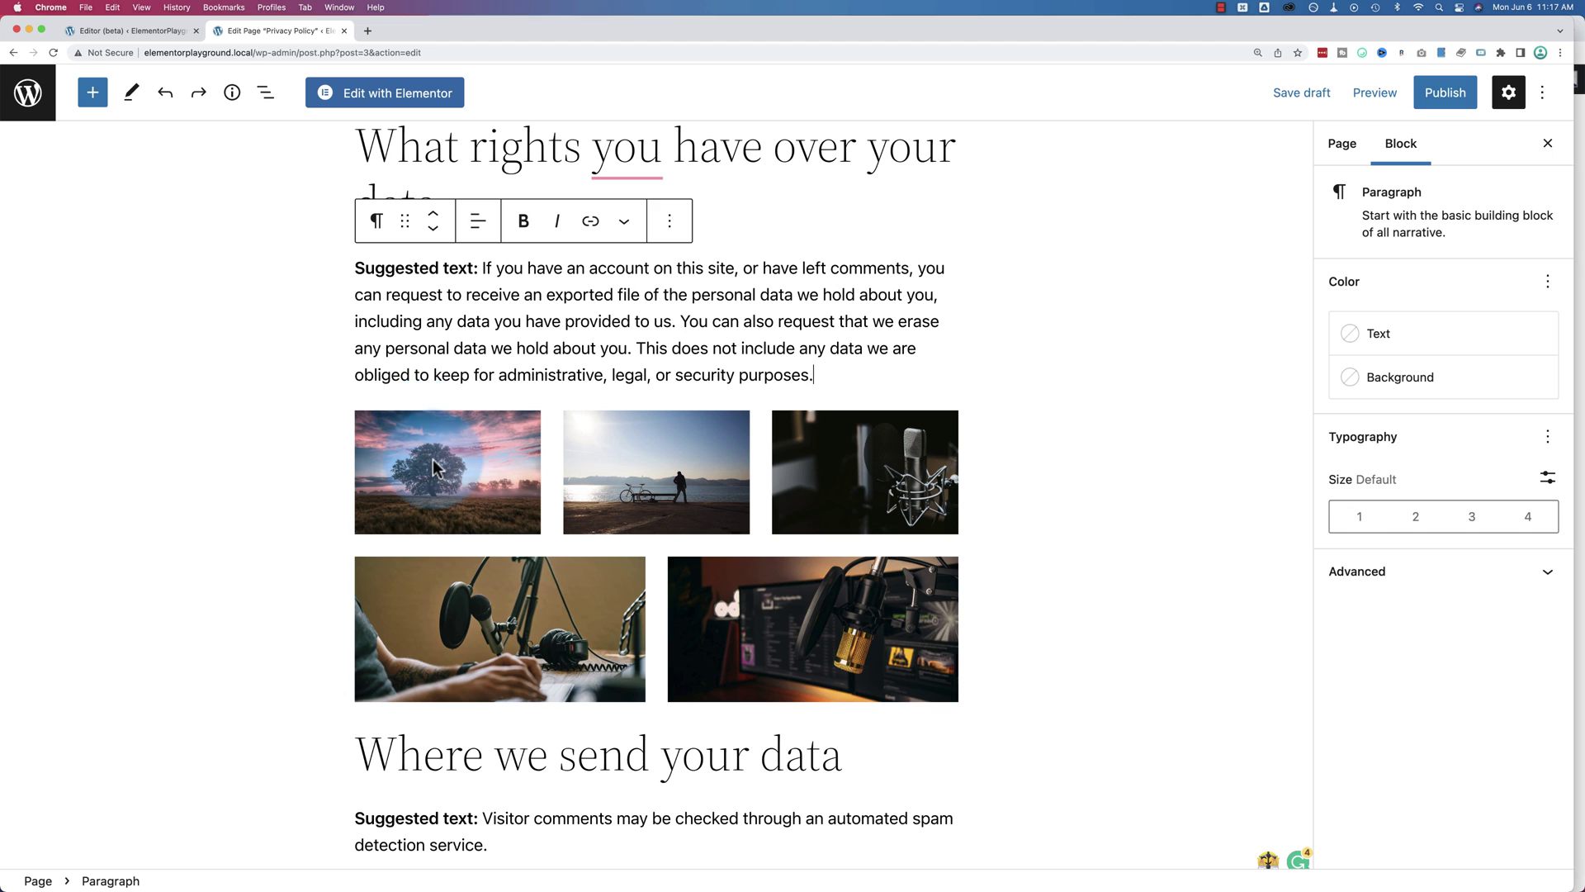
click(378, 373)
click(1242, 530)
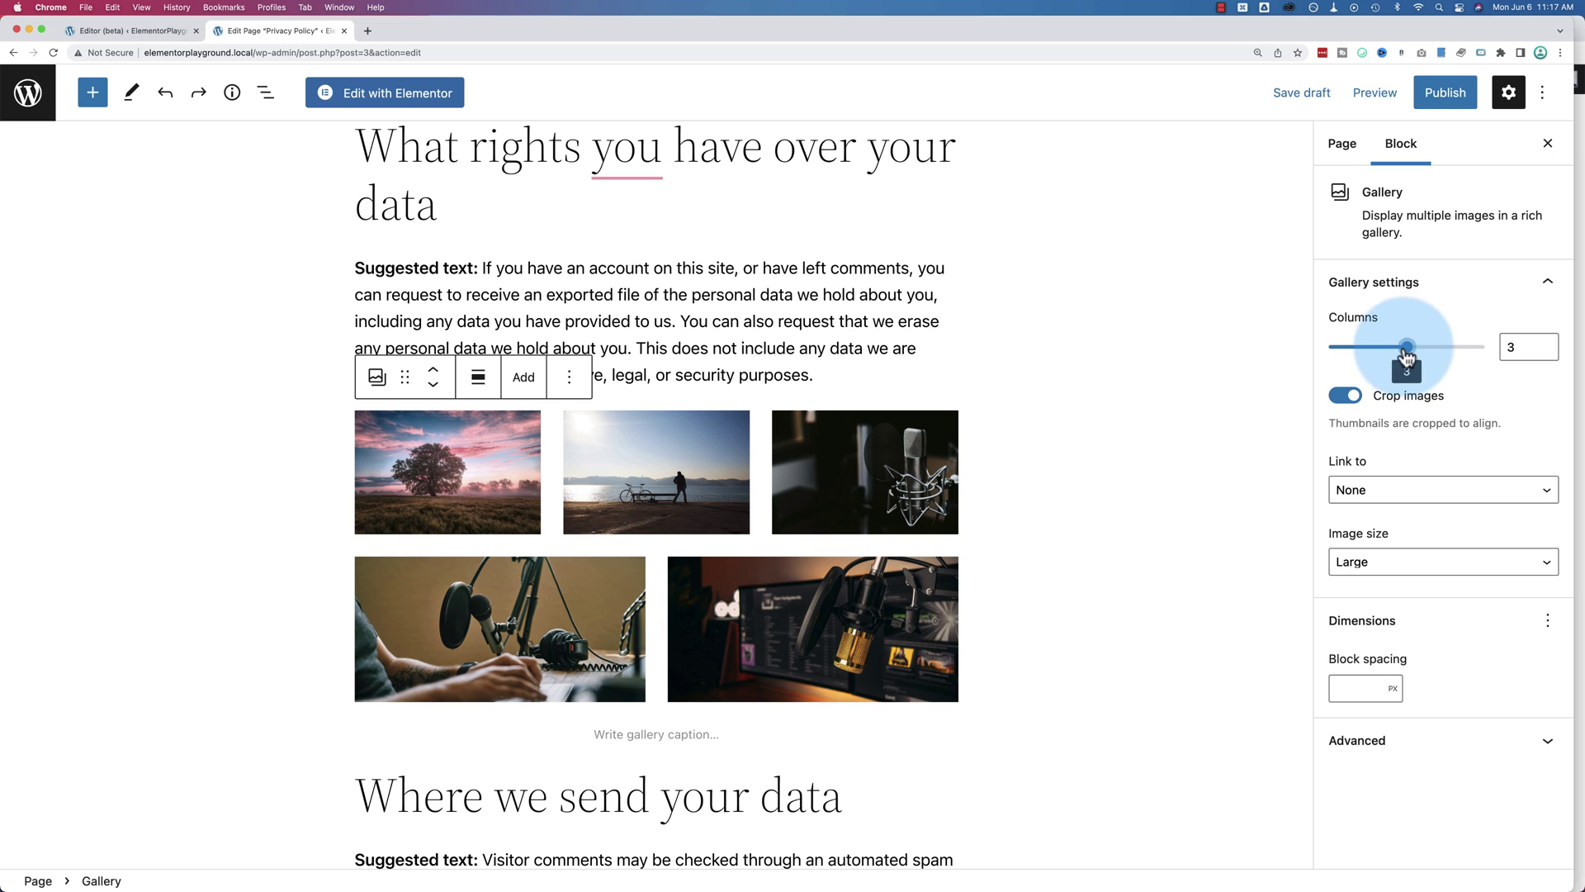
mouse_move(1406, 356)
mouse_down()
mouse_move(1373, 360)
mouse_move(1409, 360)
mouse_up()
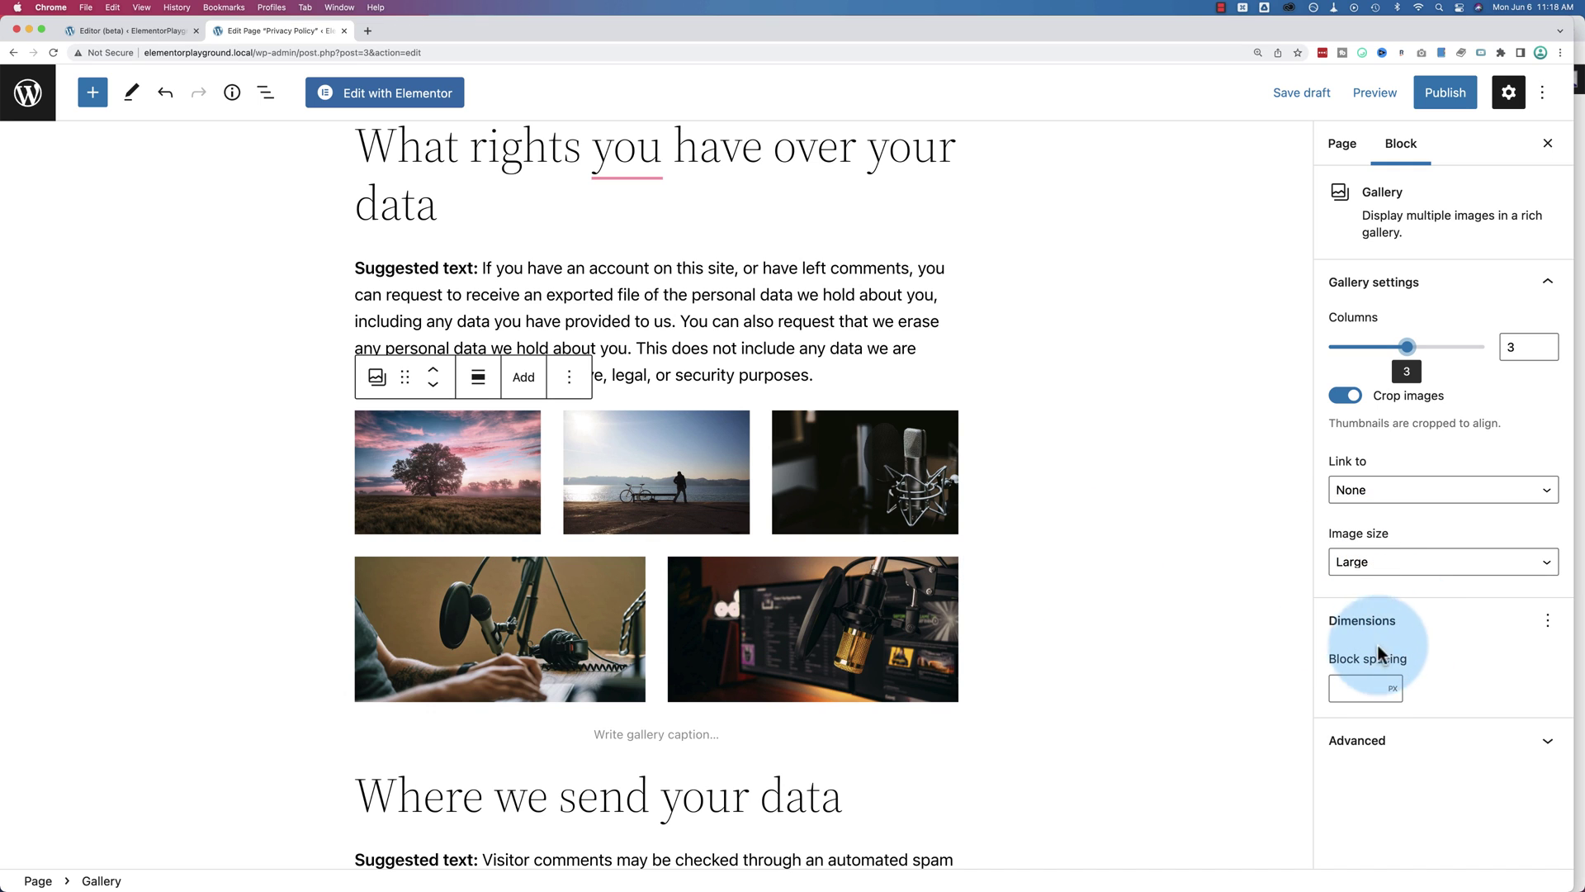
Set the gallery's block spacing to 3 px.
click(1360, 688)
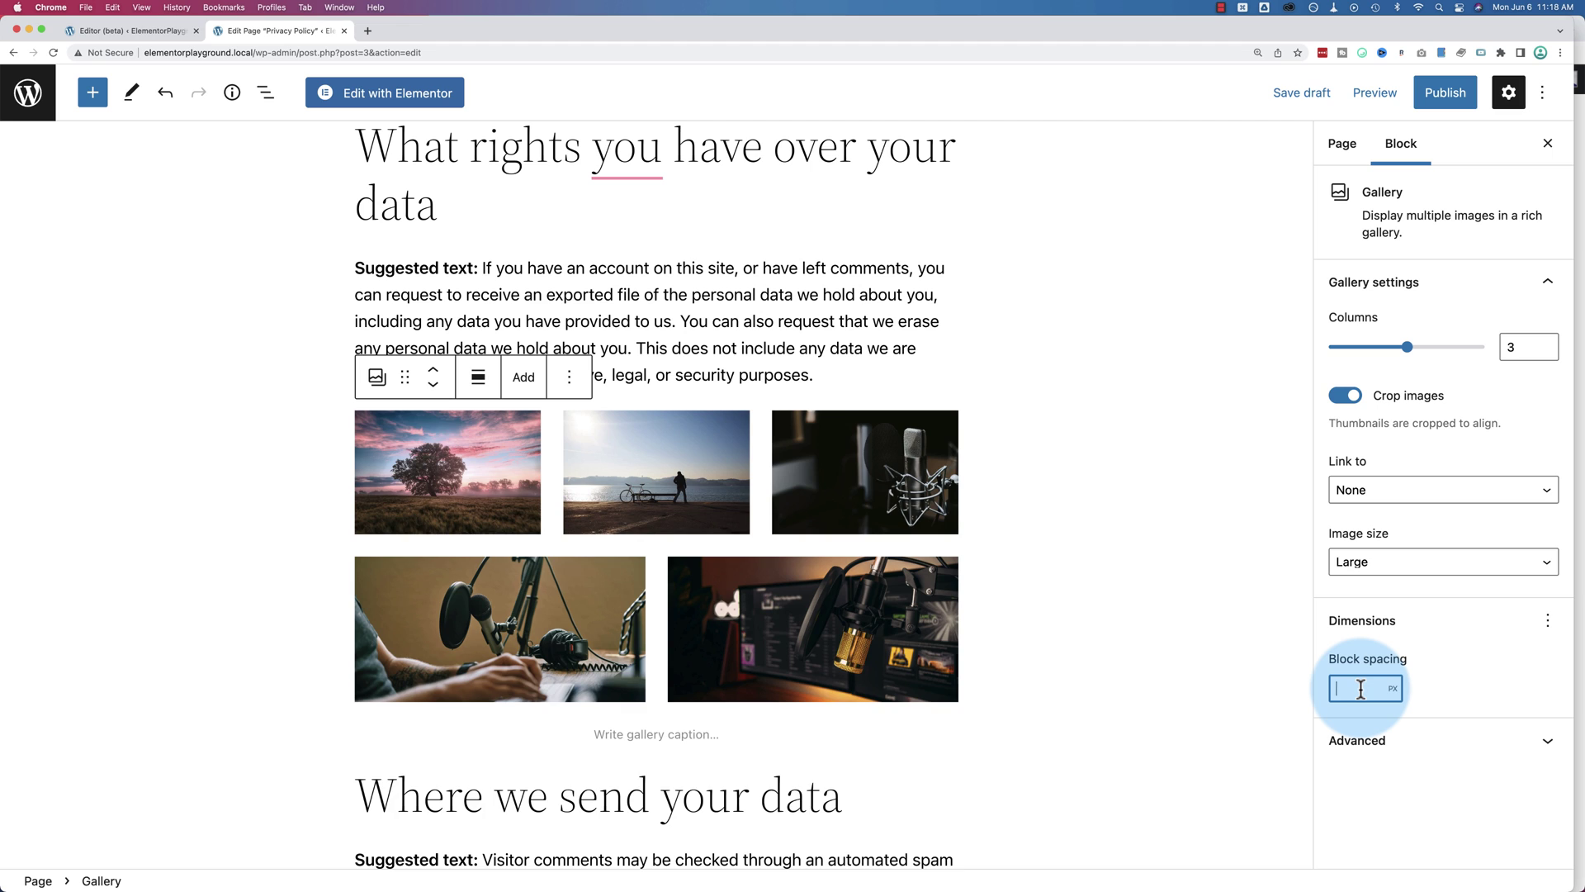
text(50)
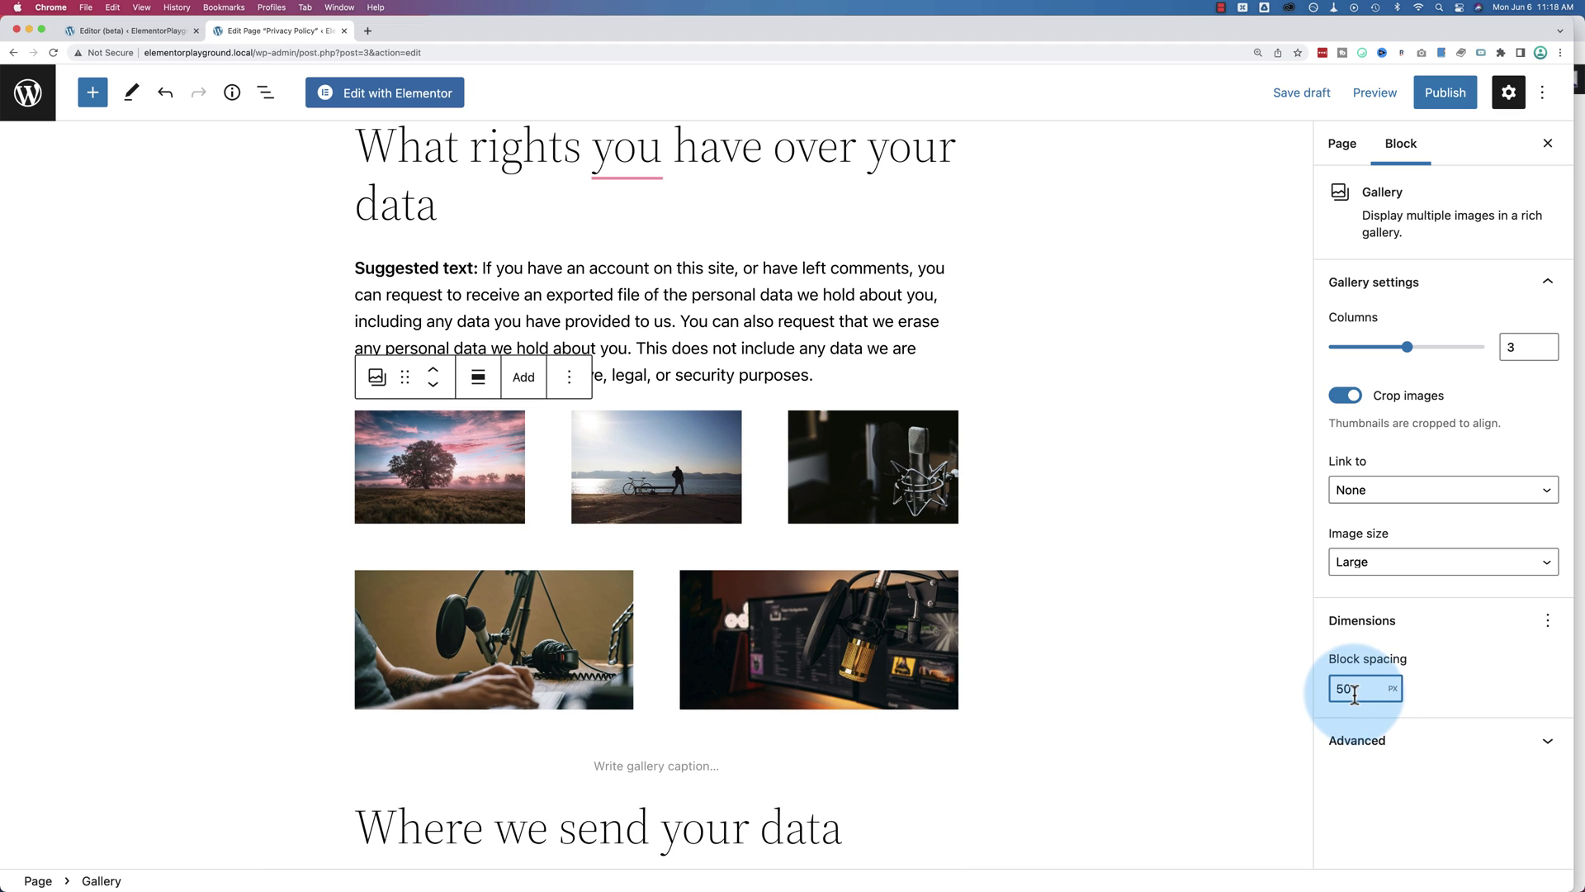
text(1)
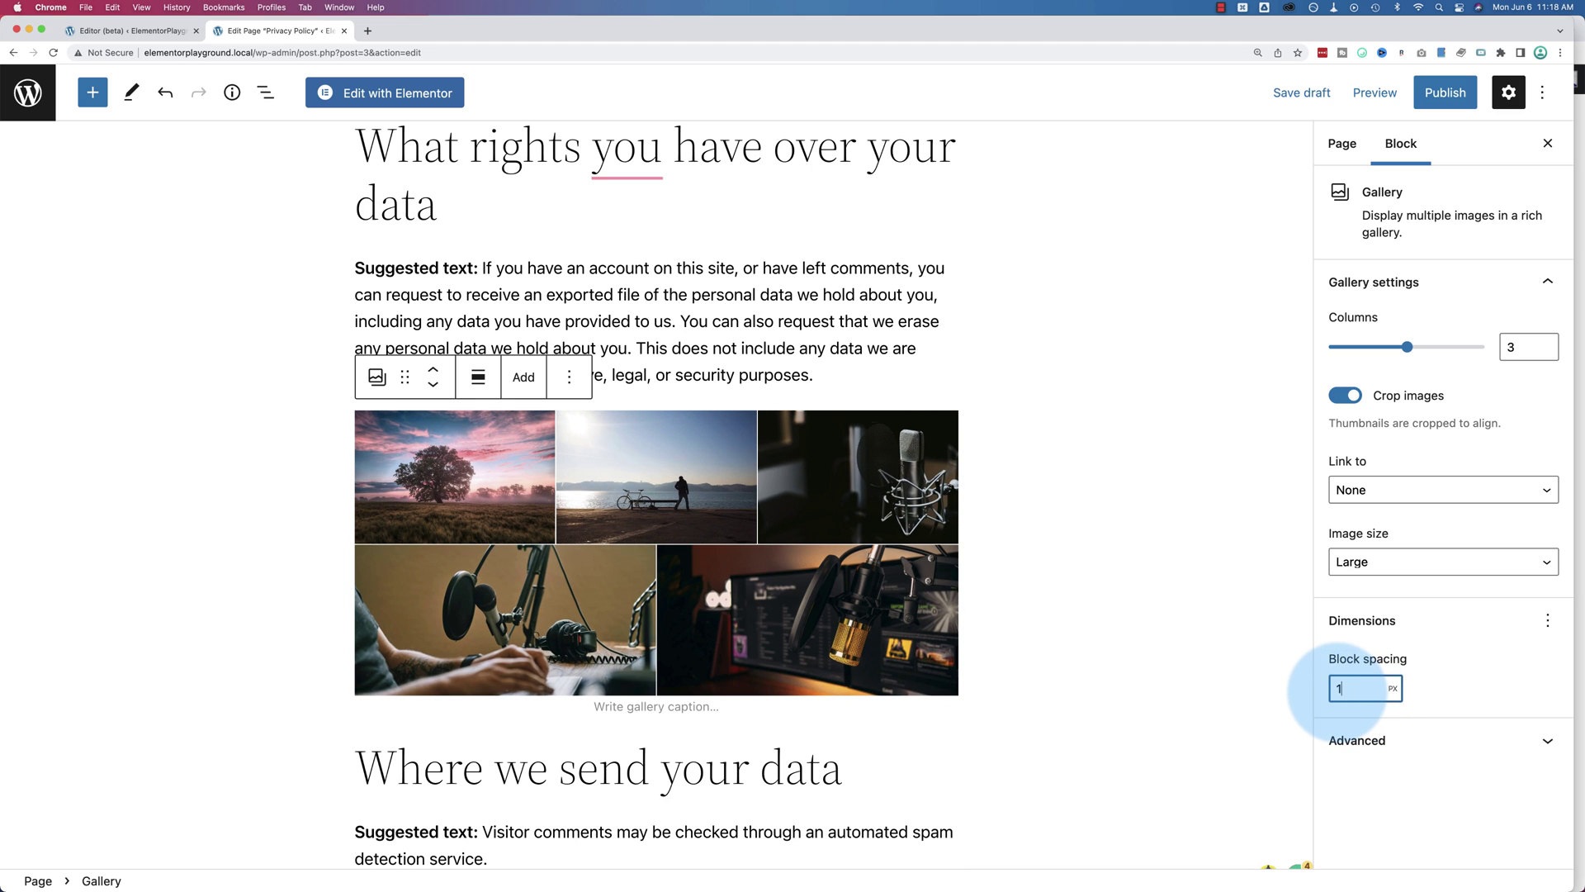
key(BackSpace)
text(0)
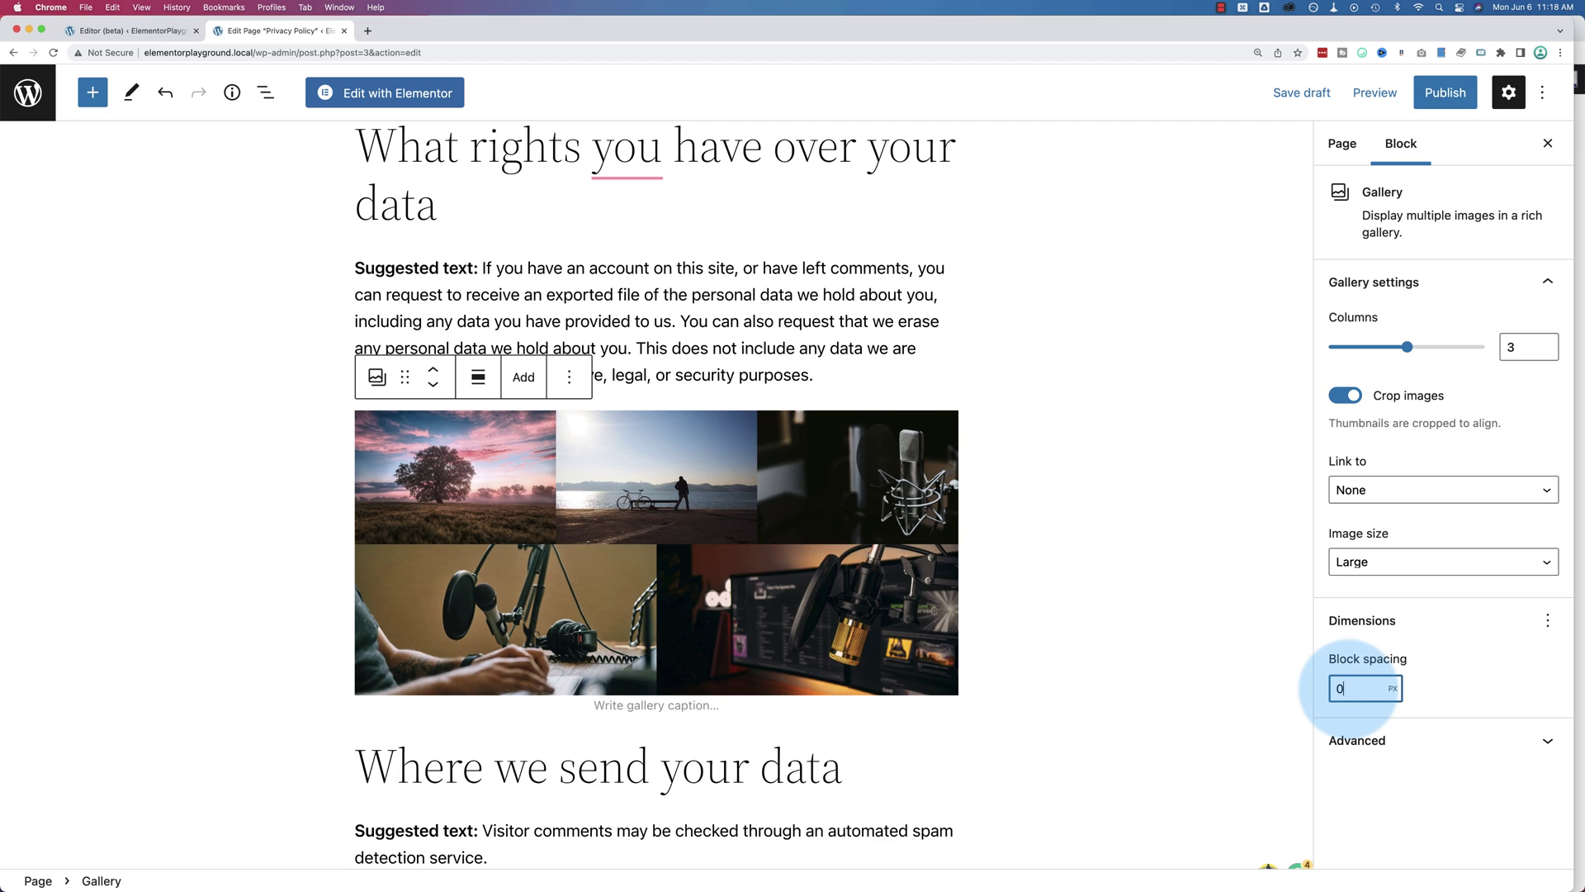
click(1393, 691)
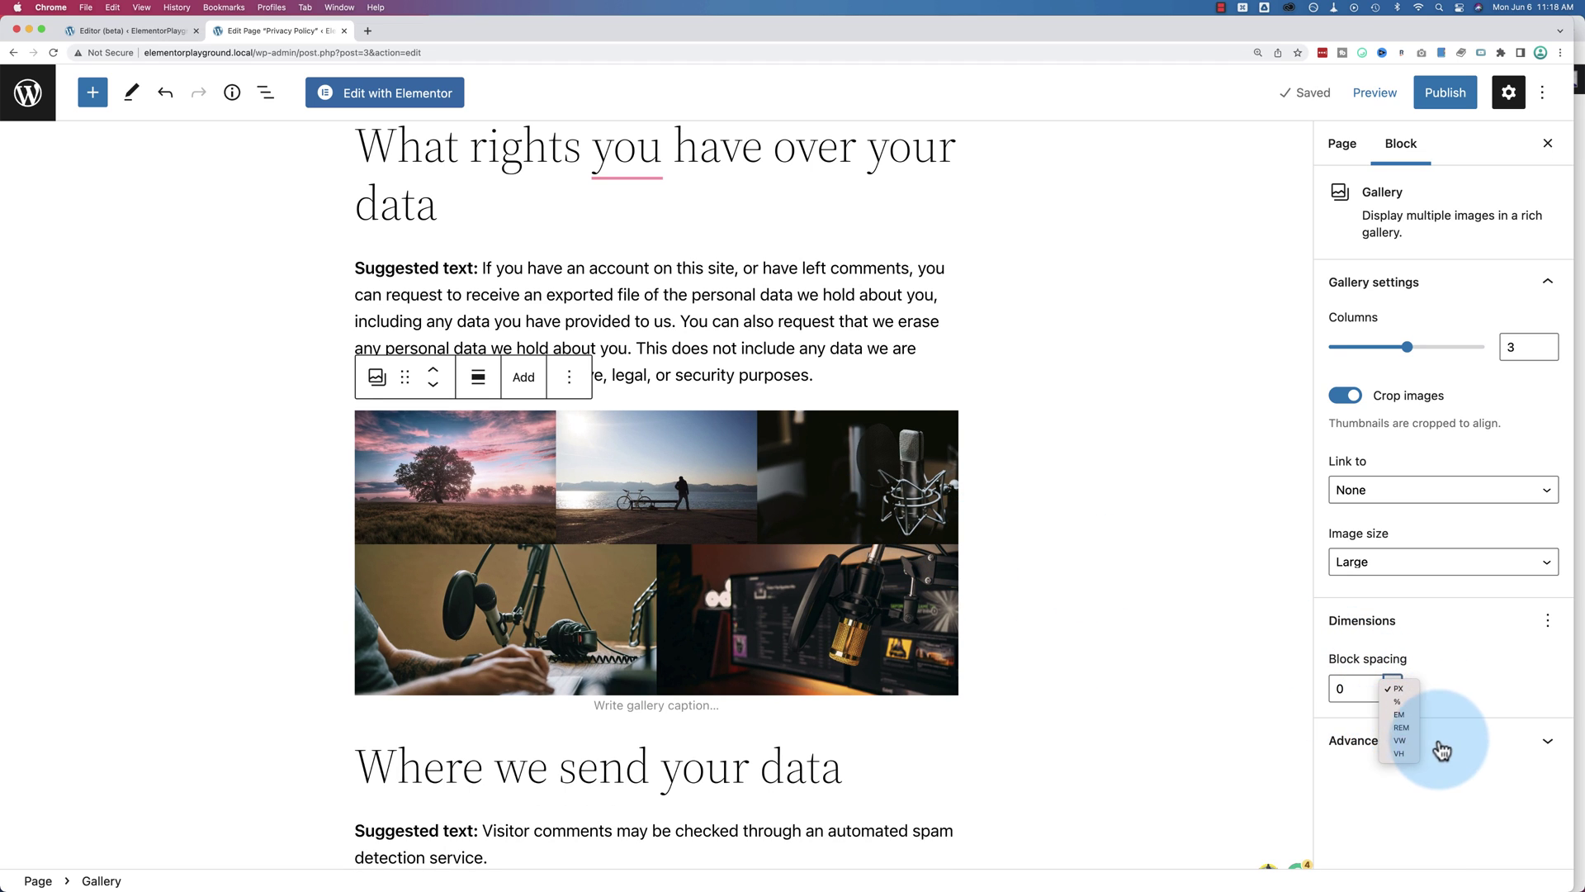
click(1393, 763)
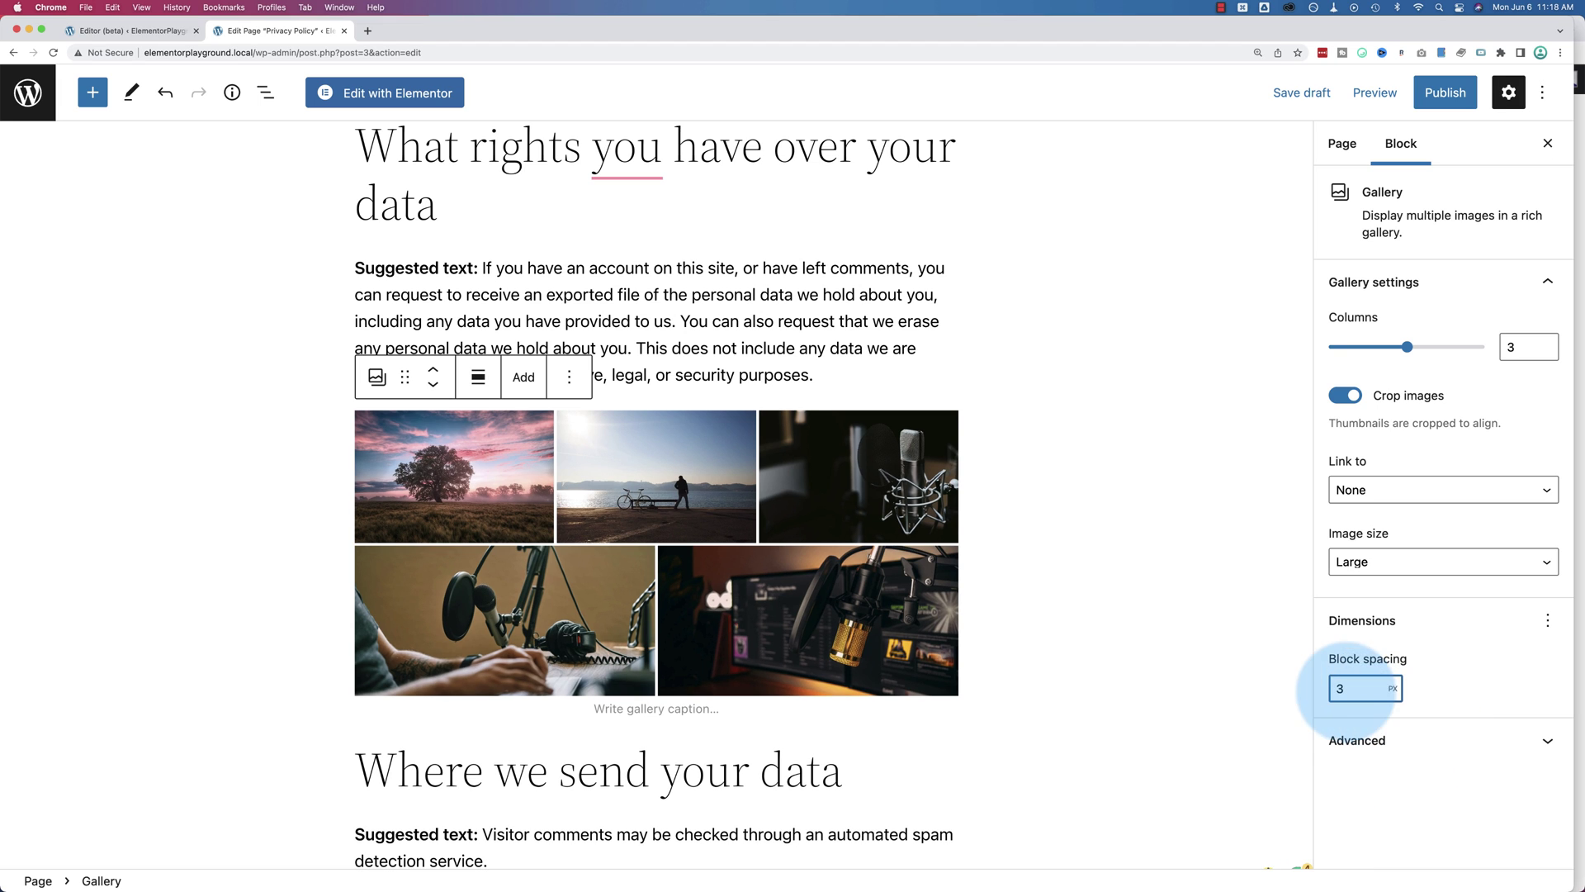
text(3)
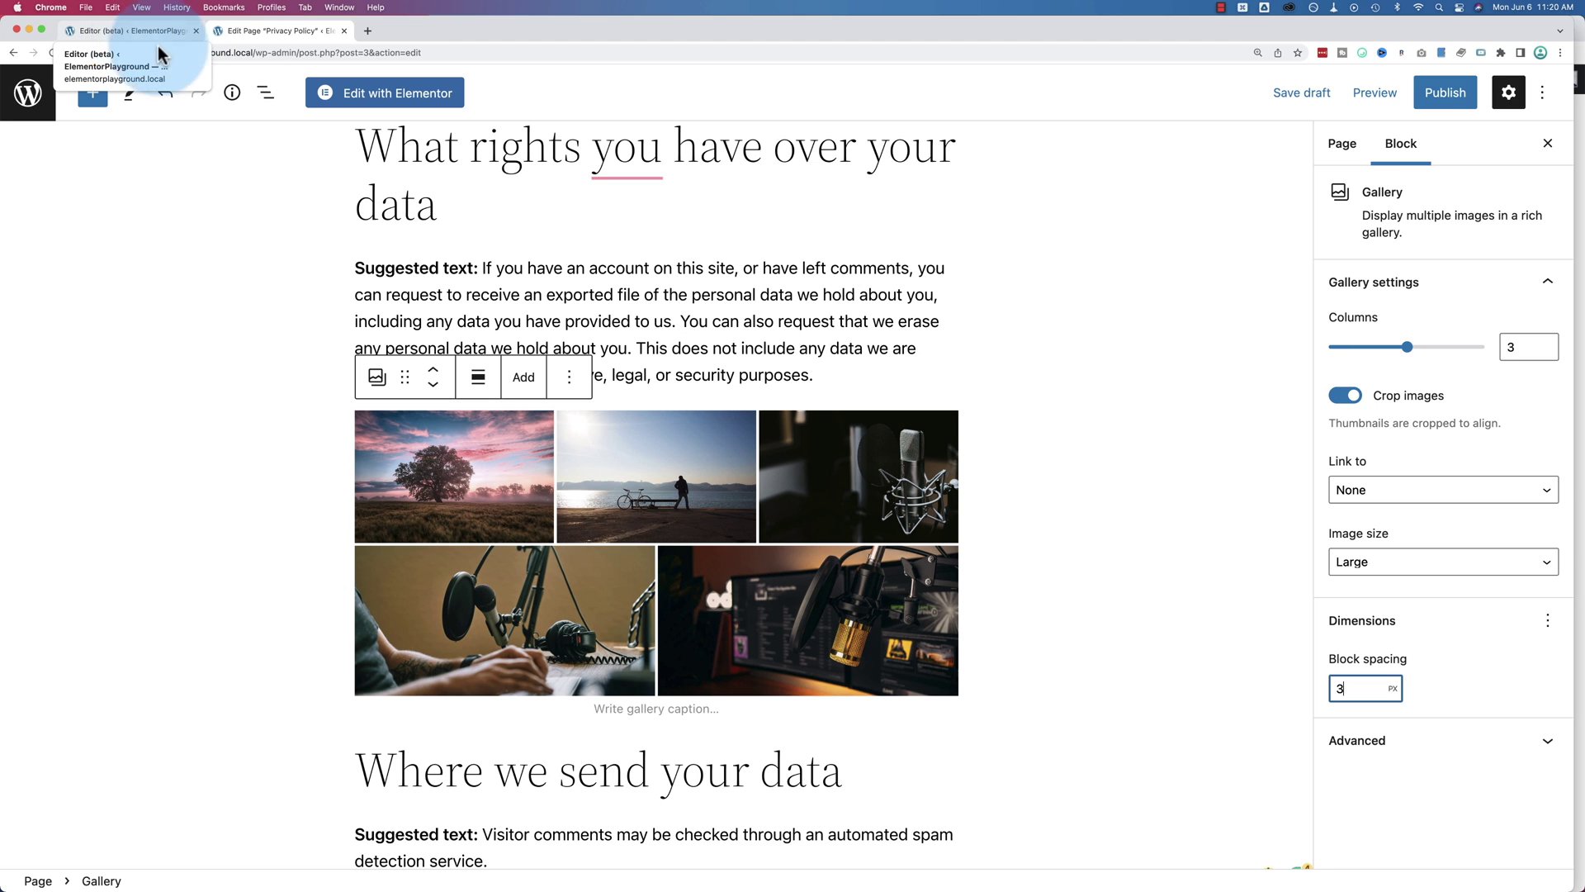
Open the Home page in the Site Editor and browse its global style variations.
click(130, 35)
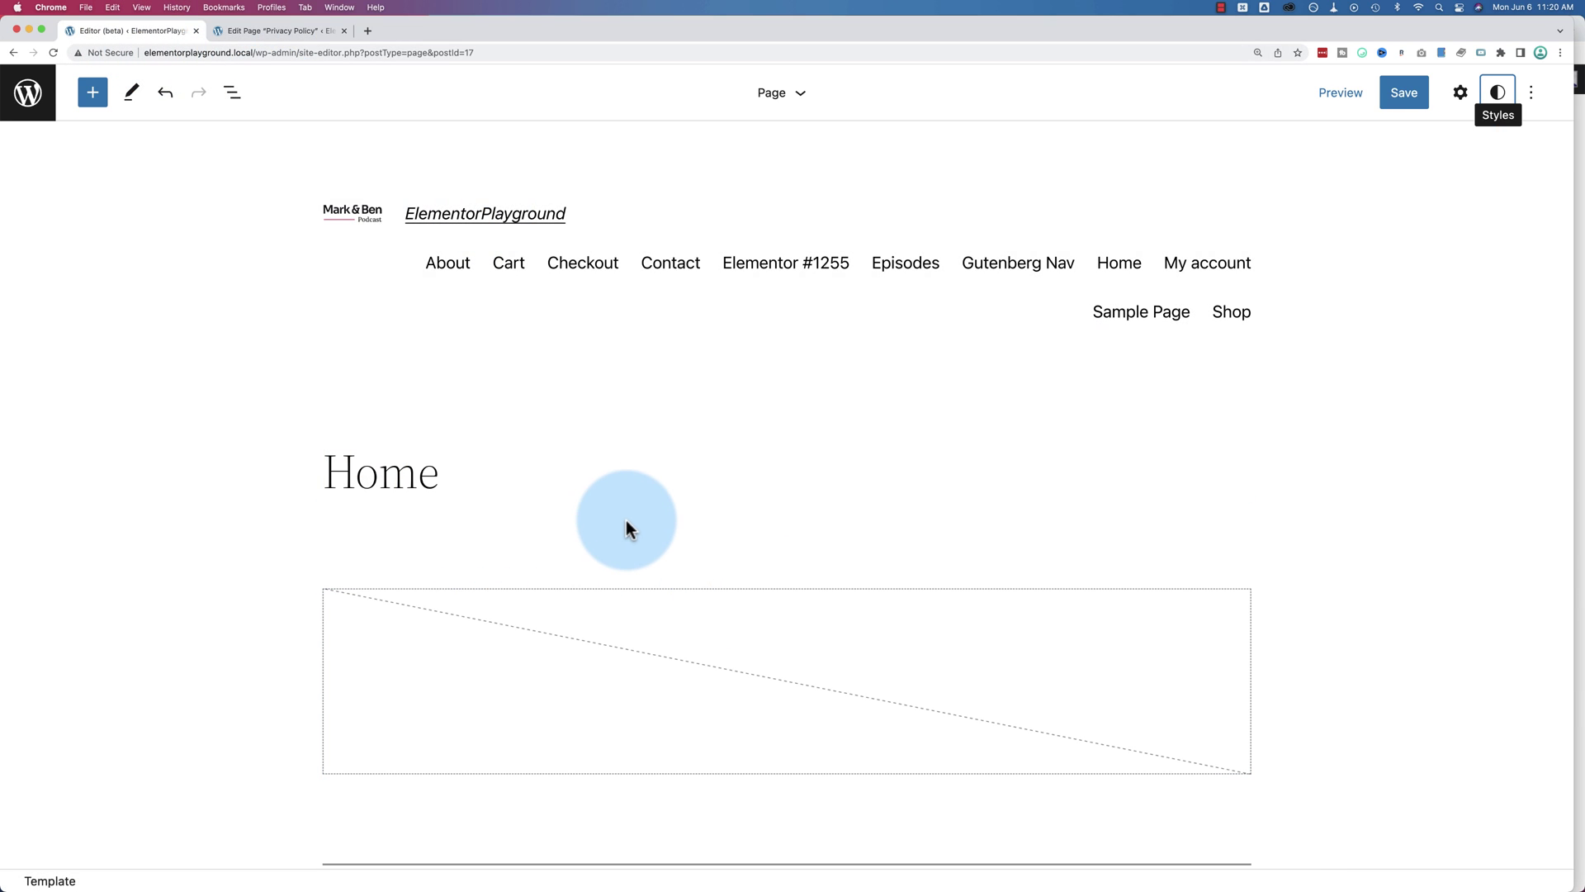
mouse_move(626, 528)
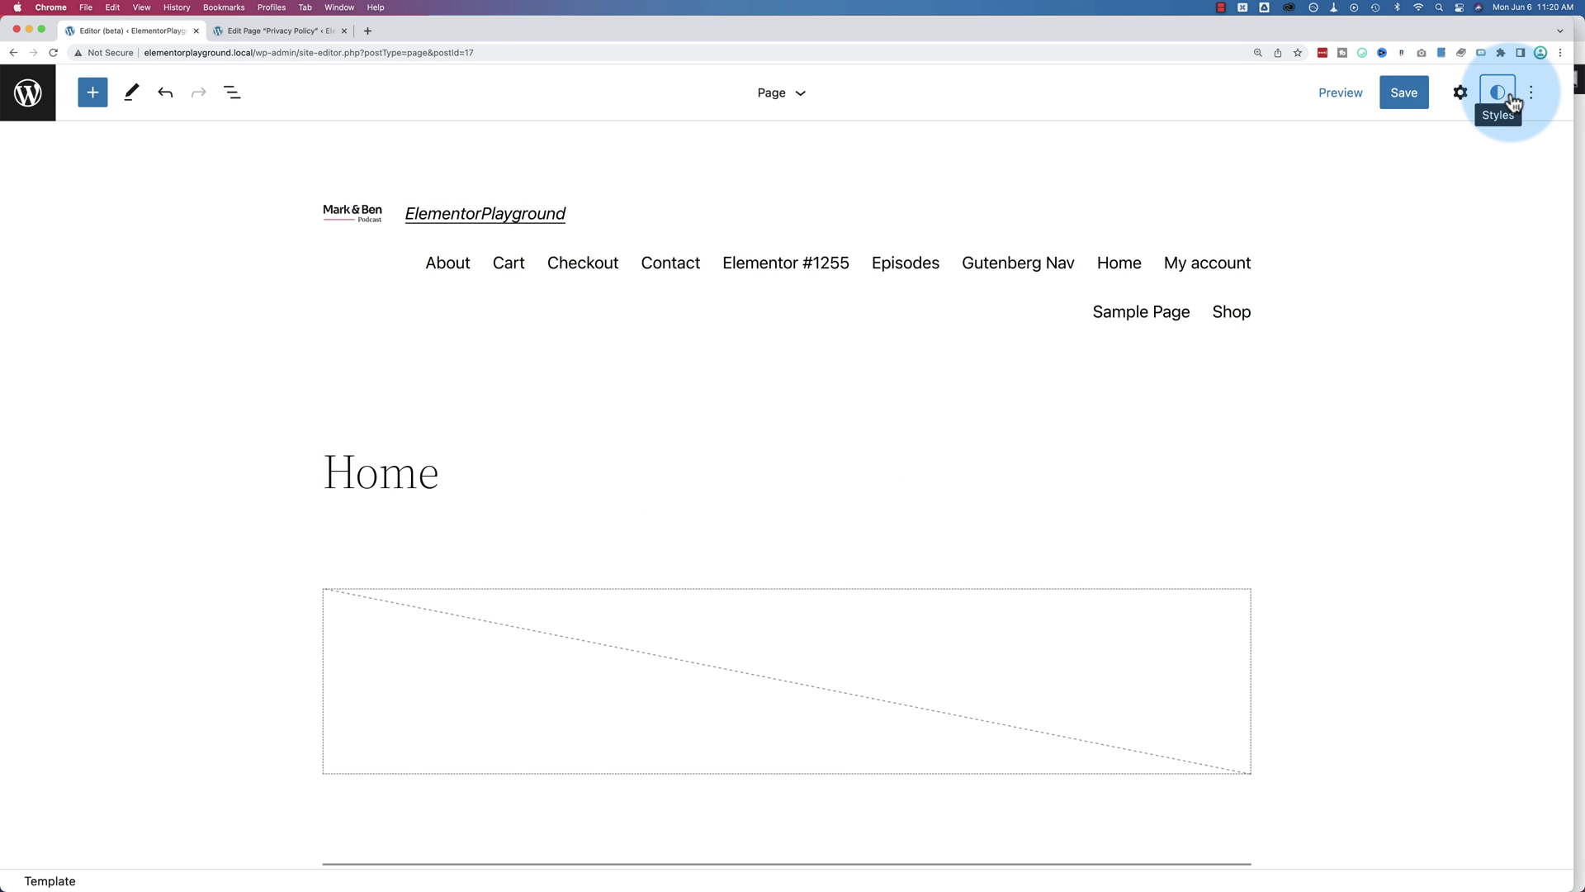
click(1498, 92)
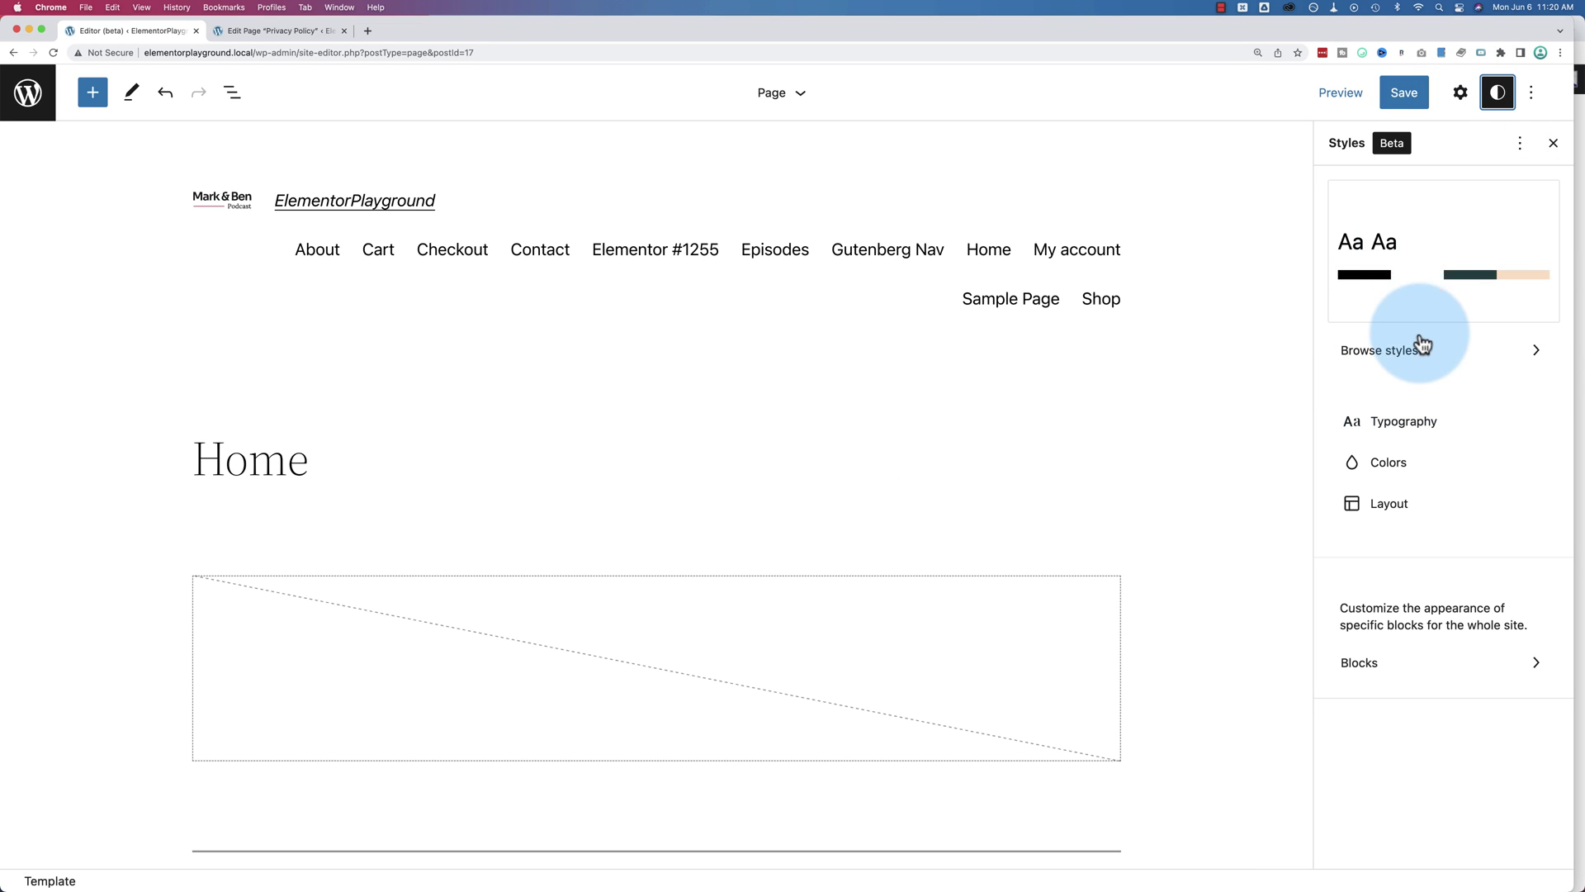
click(1401, 364)
Preview the Blue, Pink and Swiss variations, then return to Default and the styles overview.
click(1370, 301)
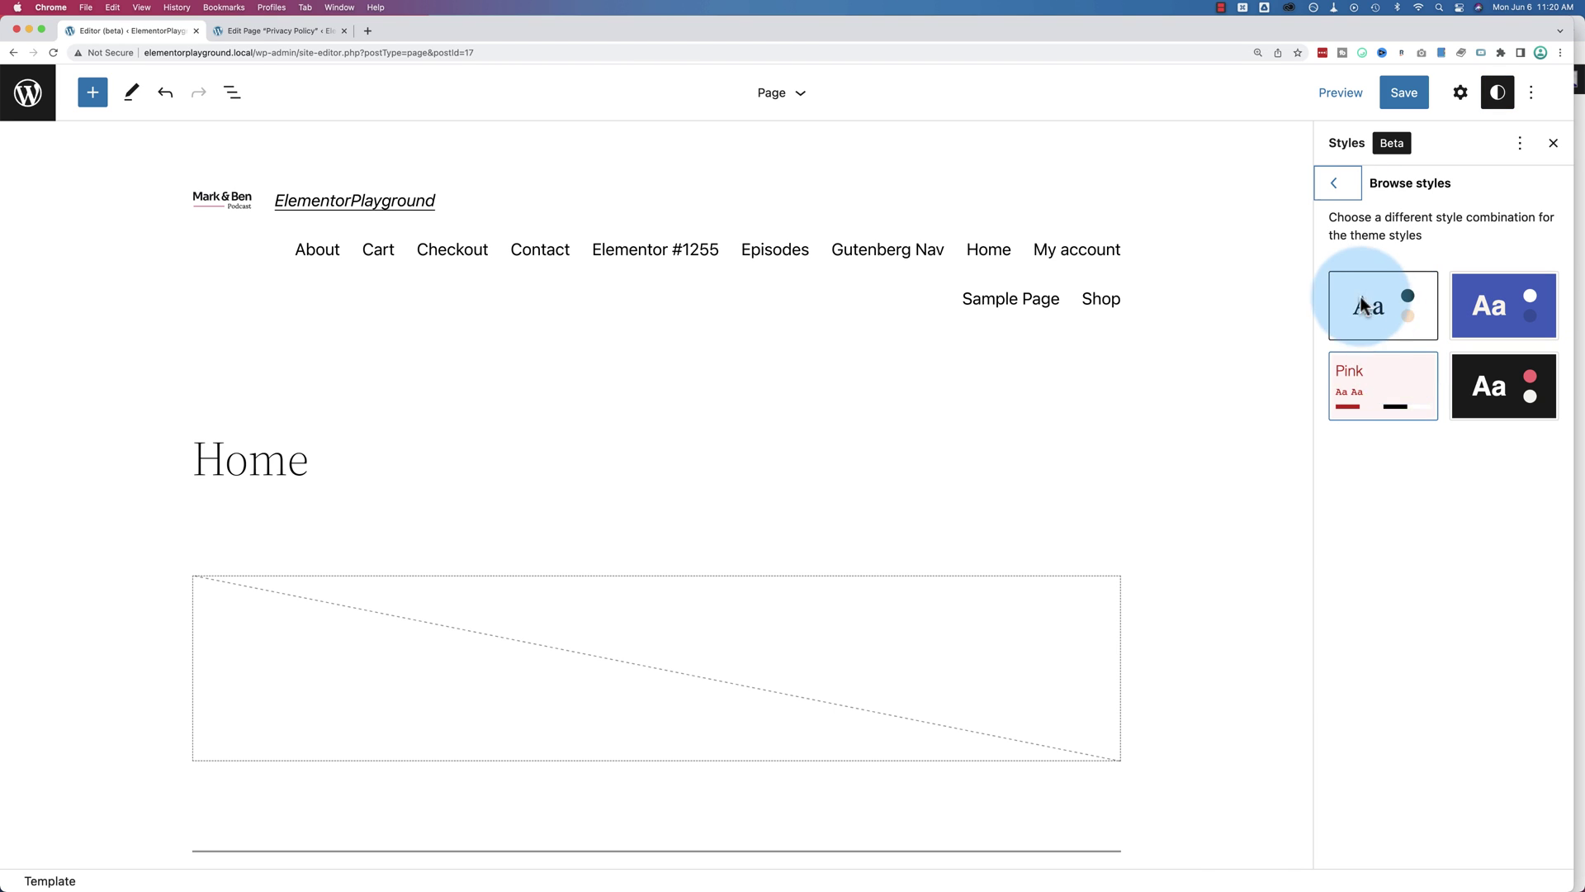
click(1373, 312)
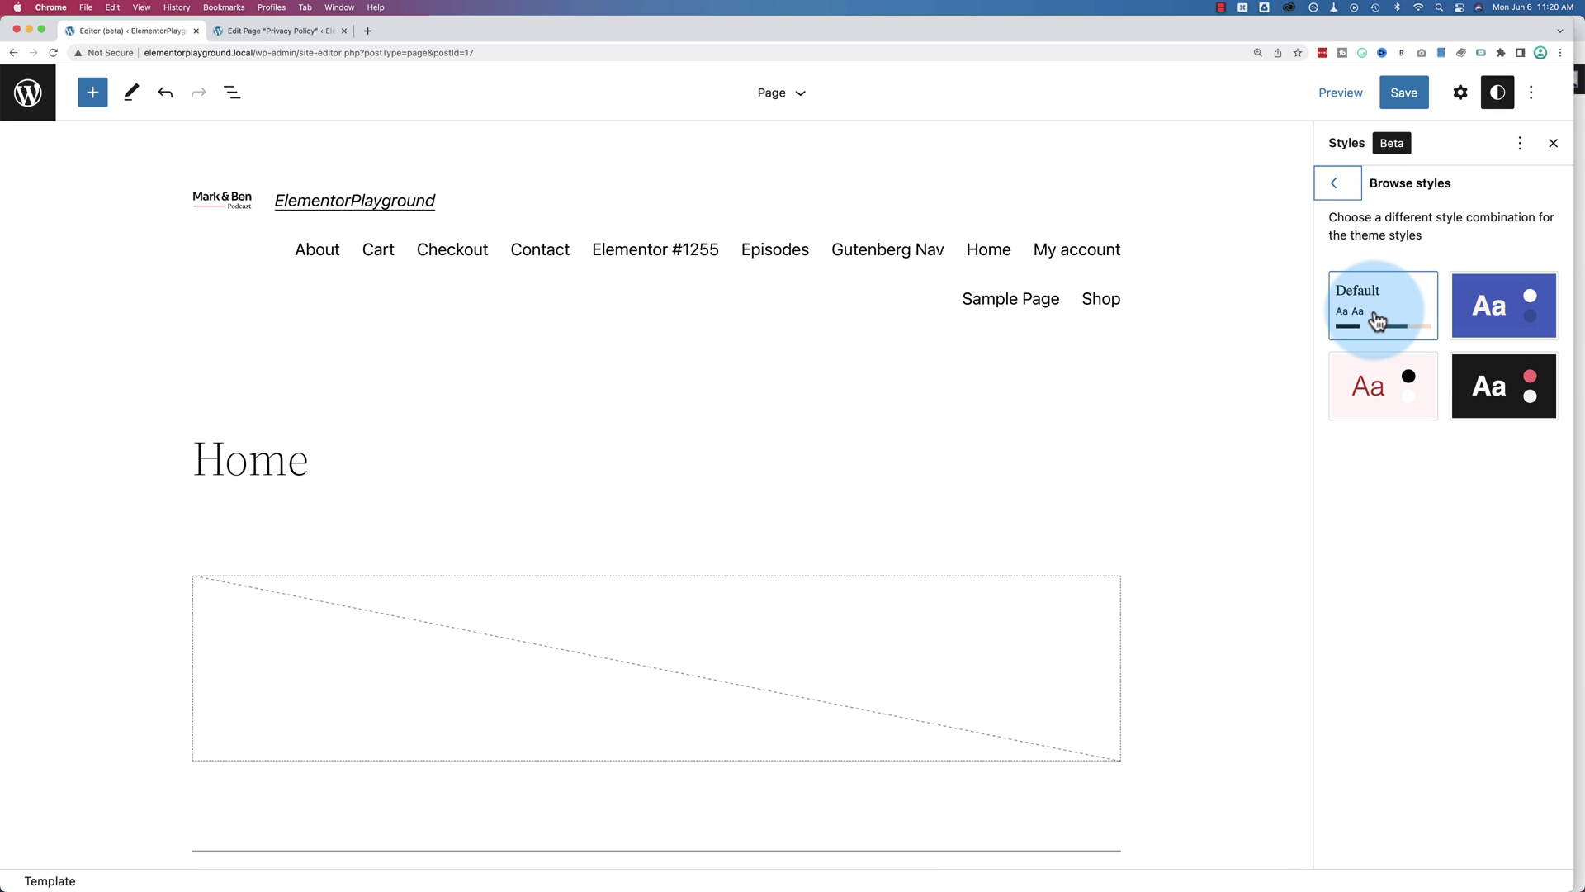
click(1501, 312)
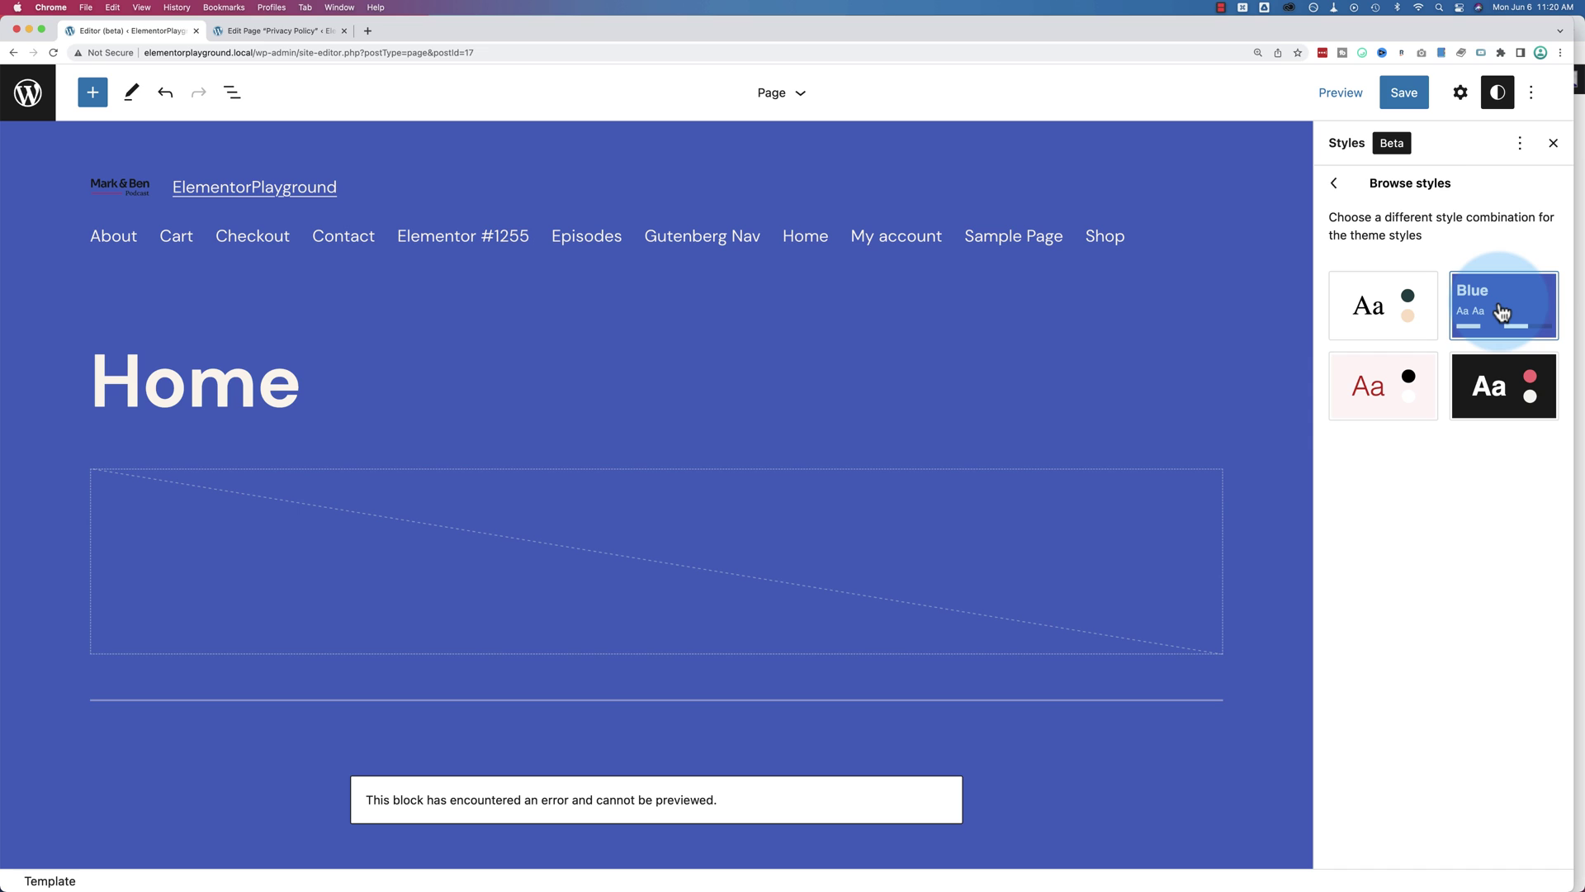
click(1386, 388)
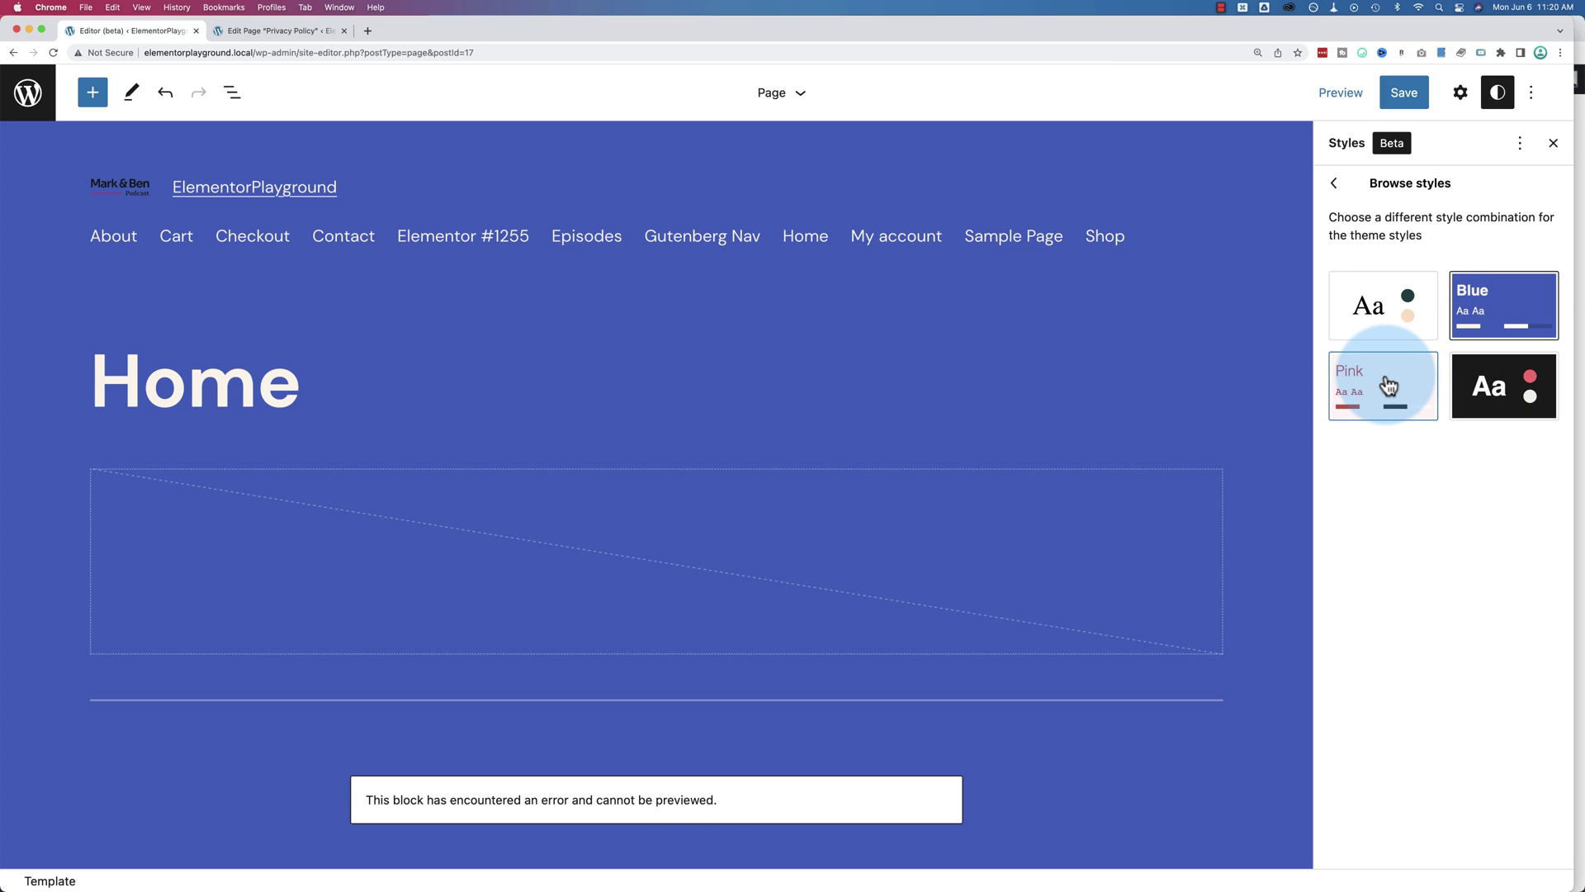
click(1502, 404)
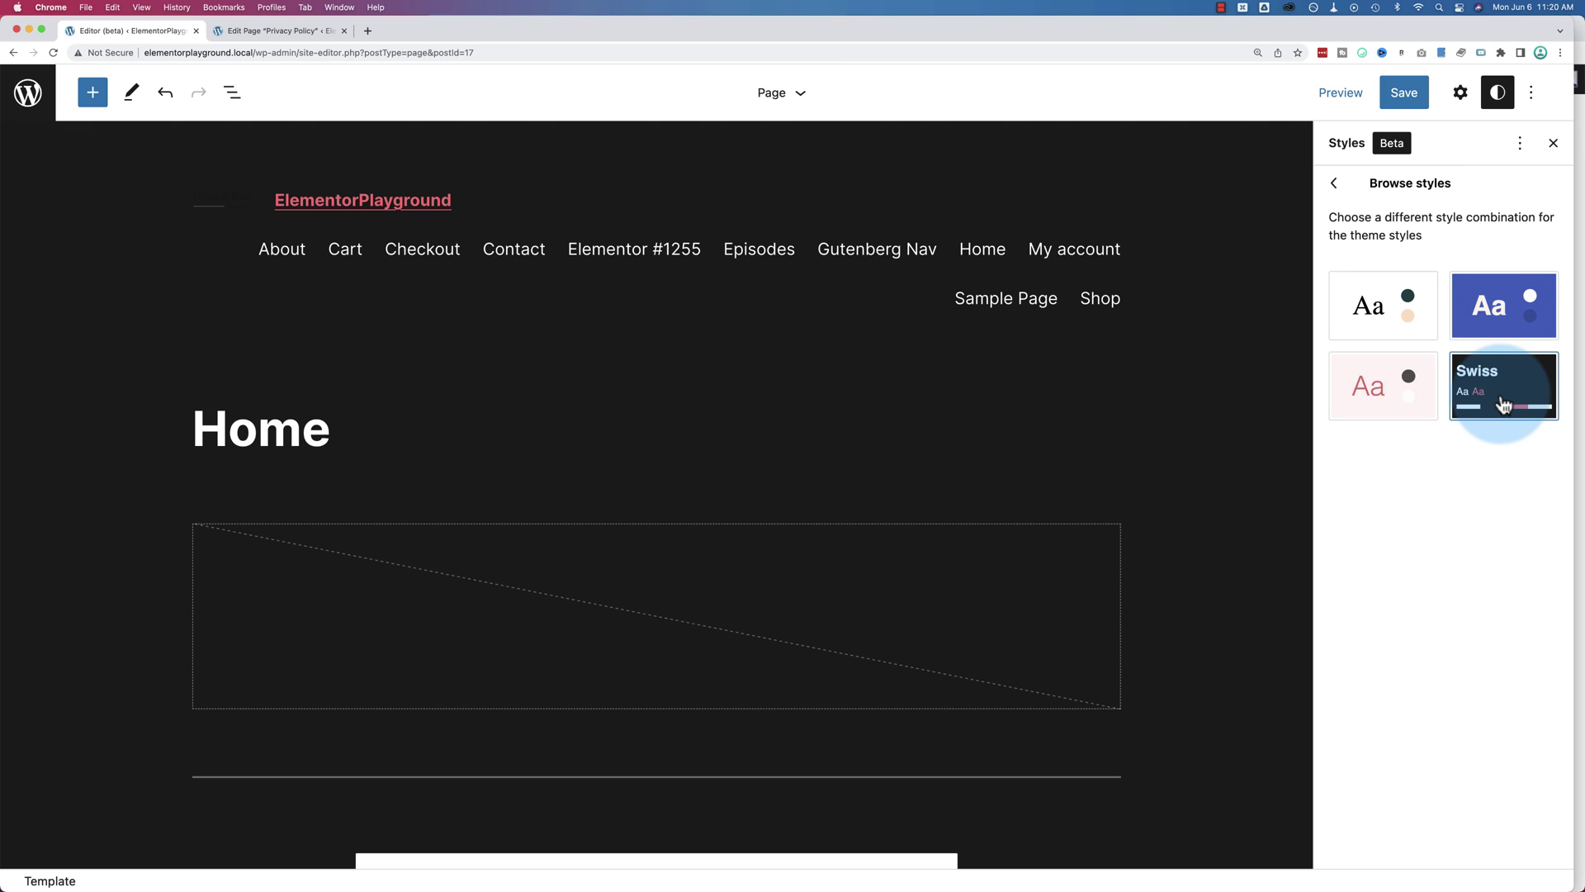
click(1394, 328)
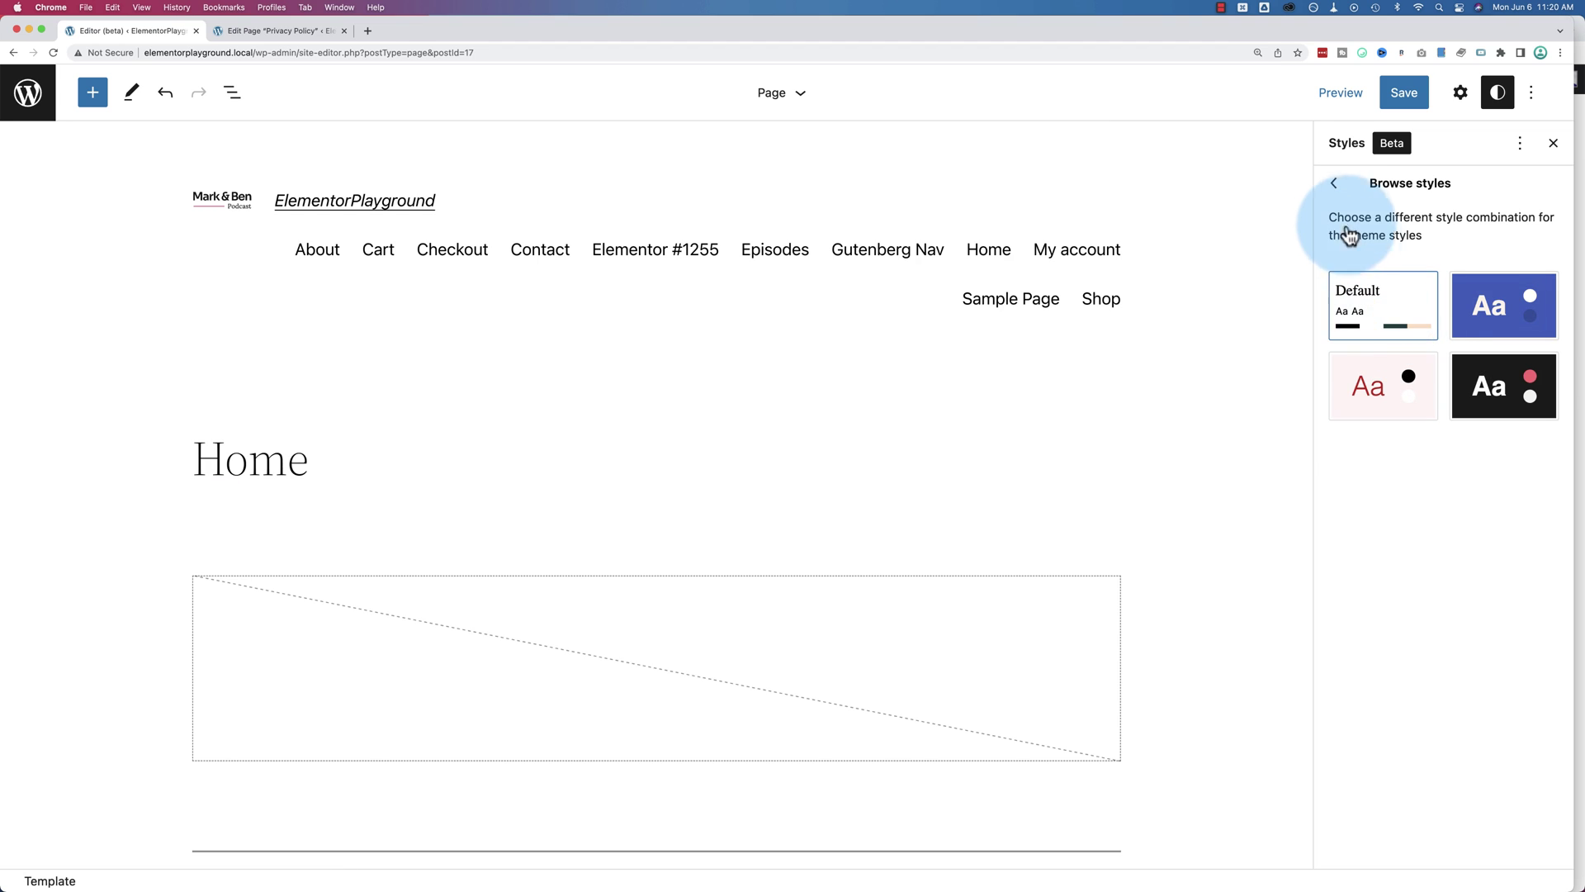
click(1344, 192)
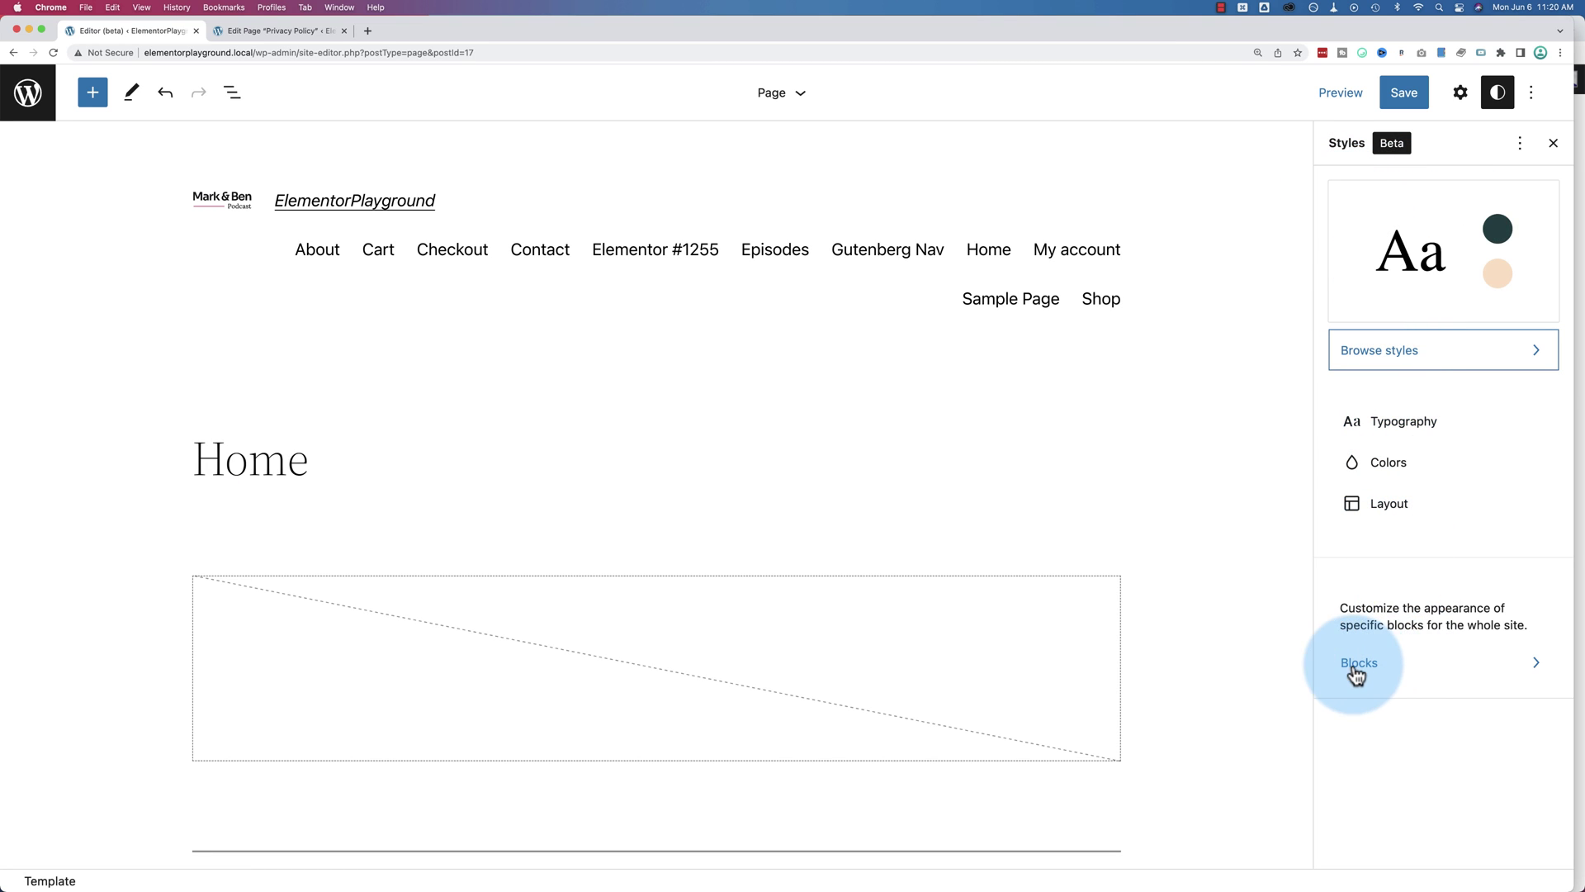
click(1380, 668)
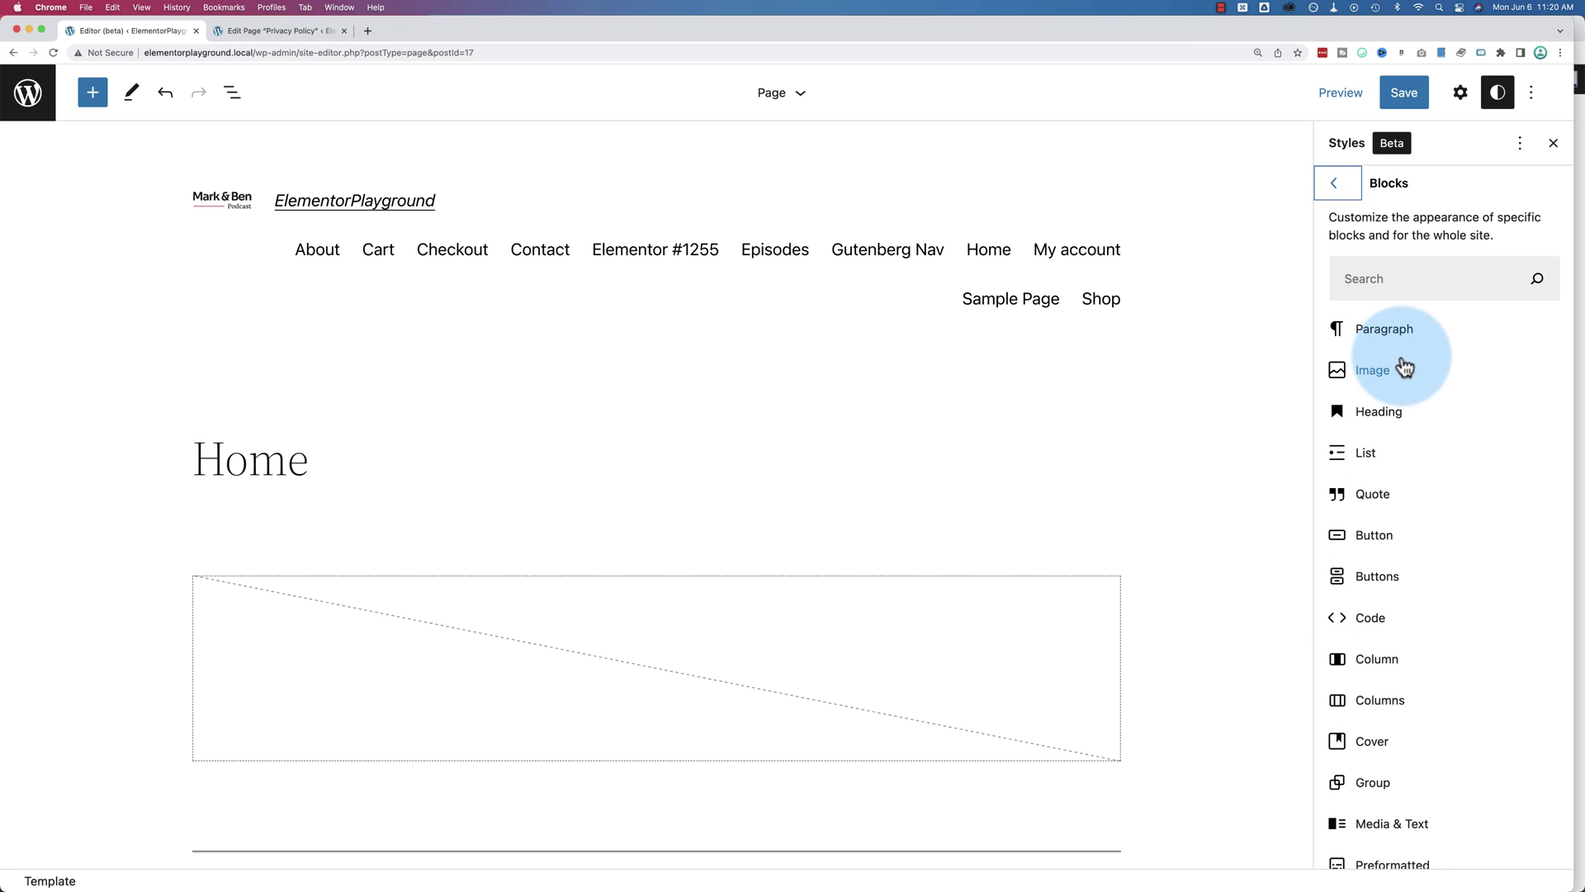
click(1390, 328)
click(1368, 261)
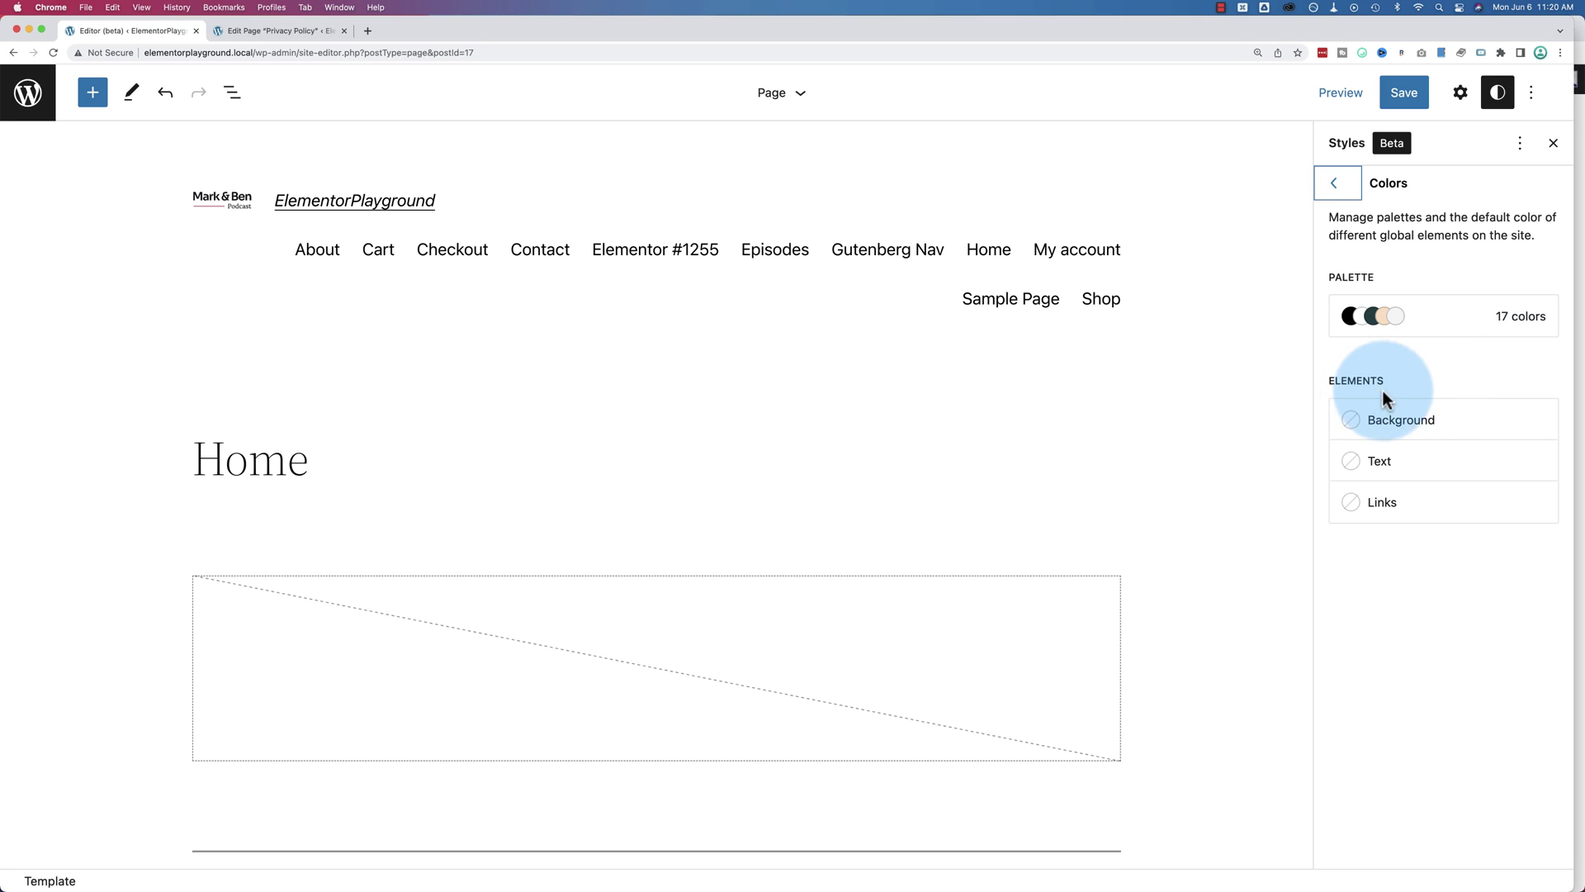
click(1336, 184)
click(1337, 190)
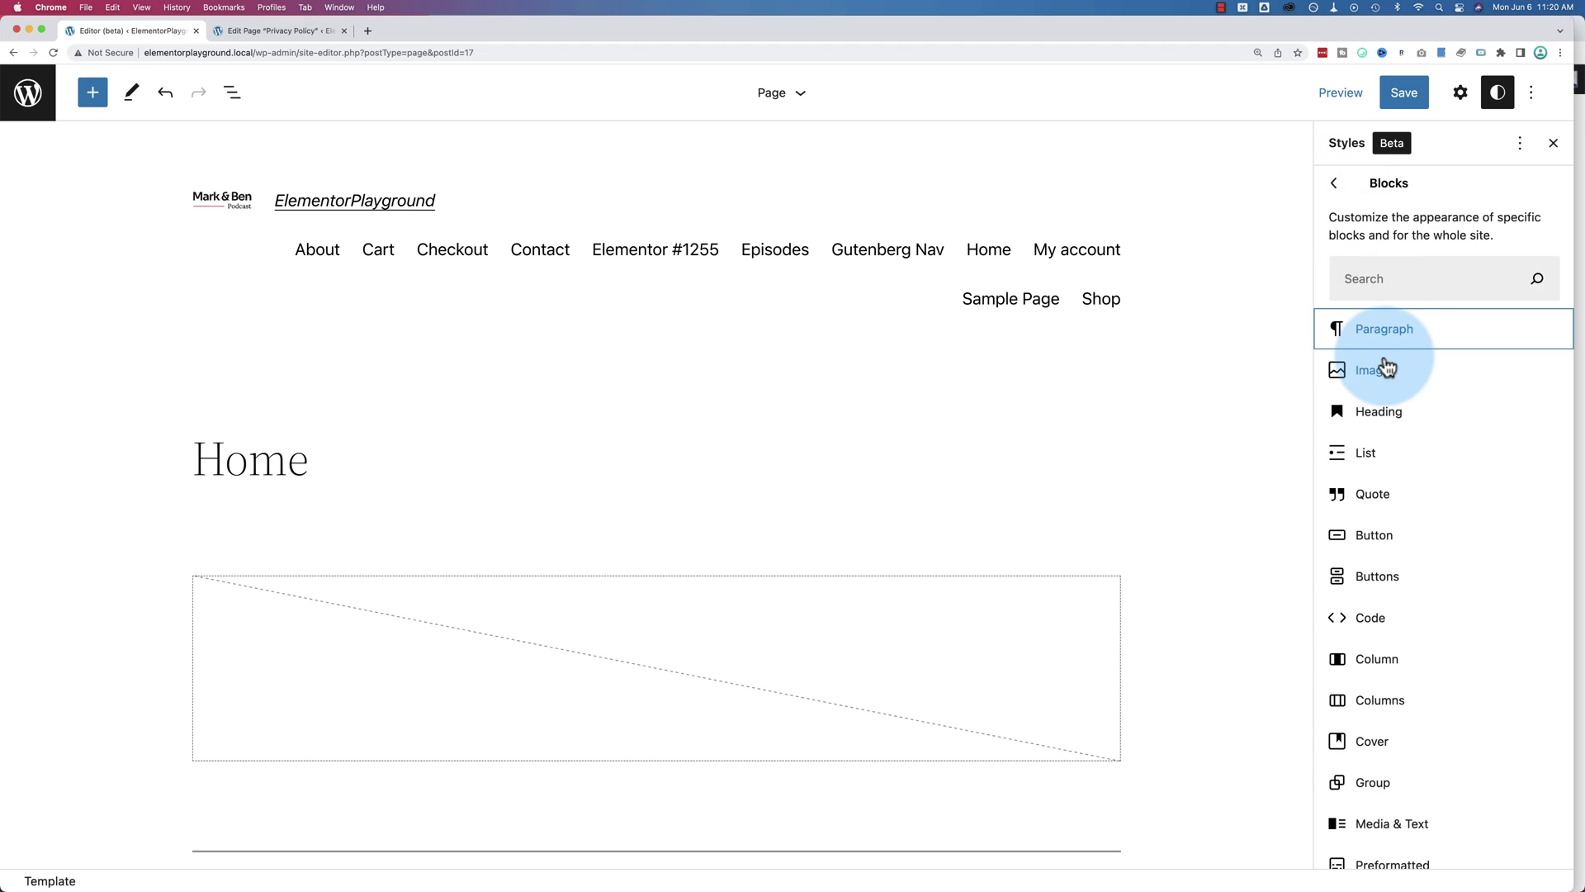
scroll(1384, 364, down, 5)
scroll(1387, 365, down, 15)
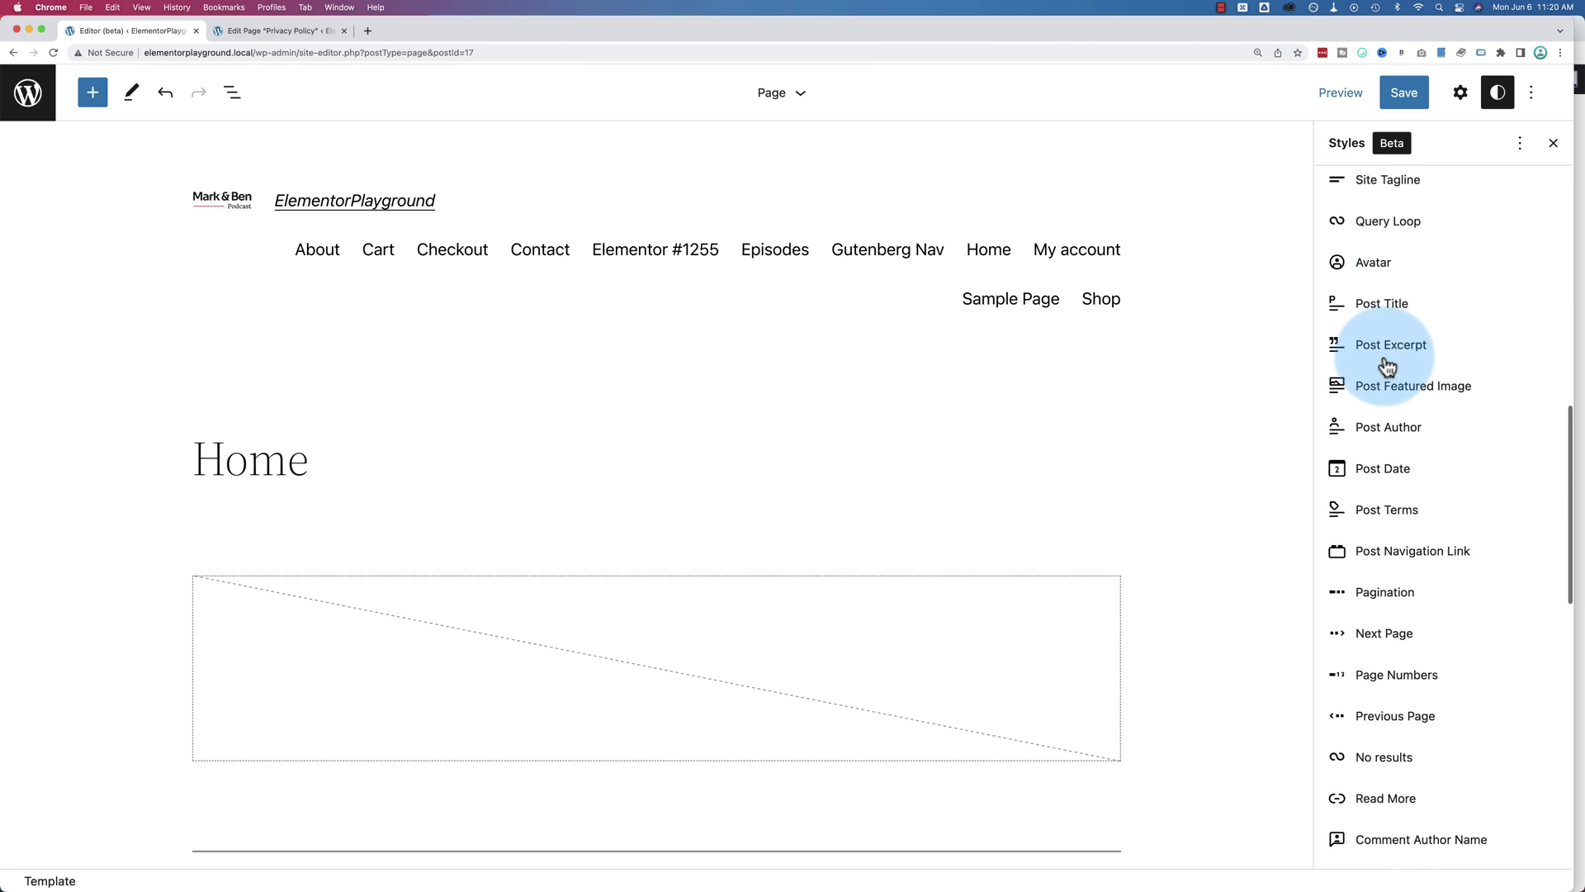
scroll(1387, 366, down, 10)
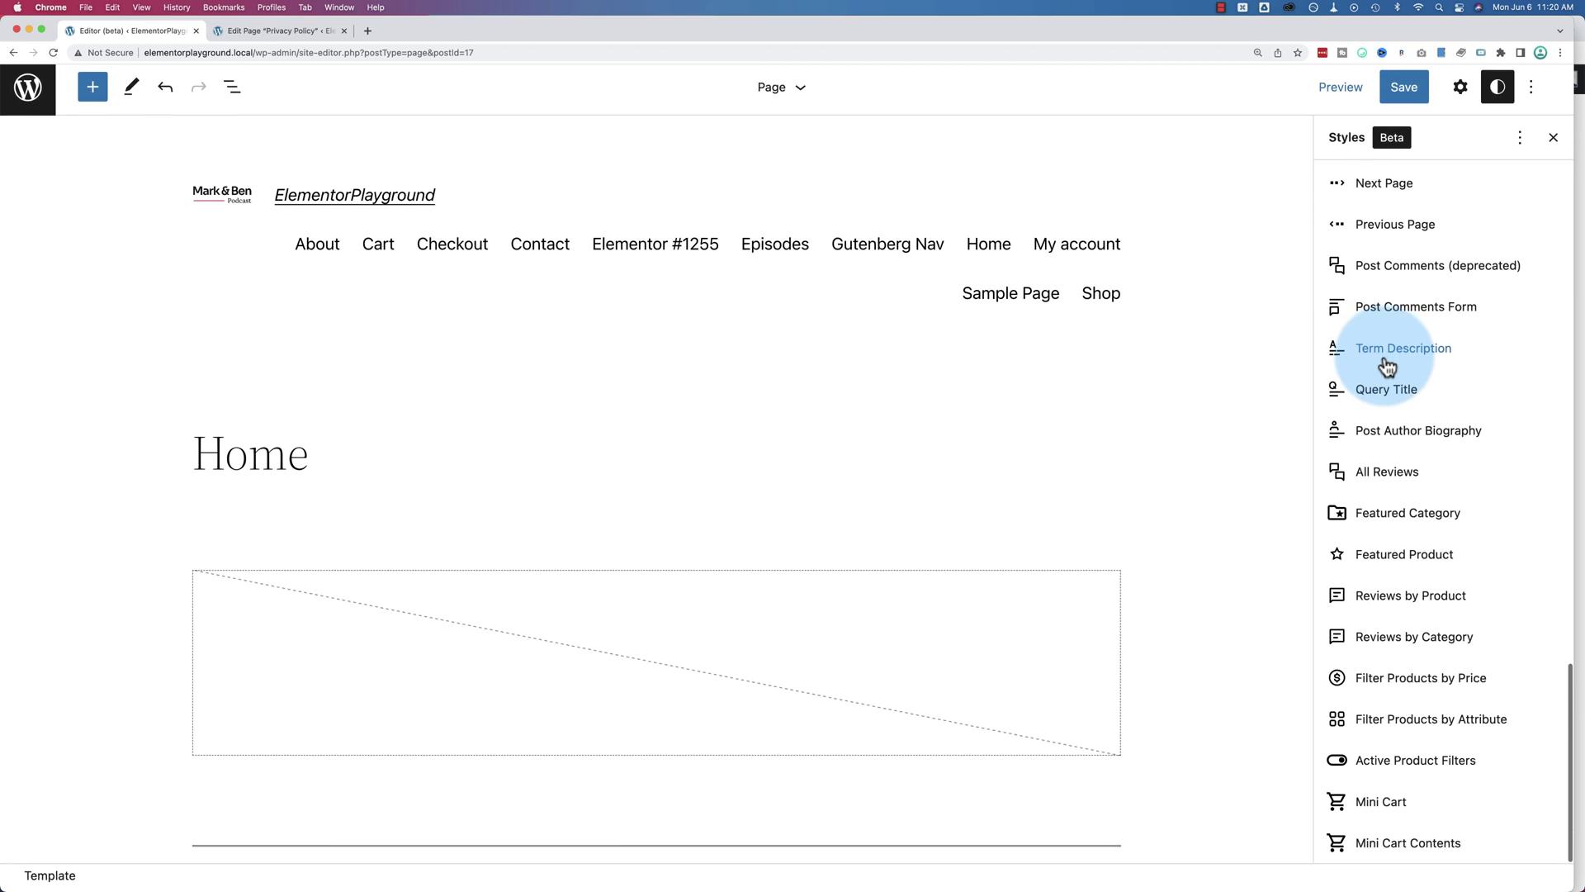
scroll(1427, 813, up, 20)
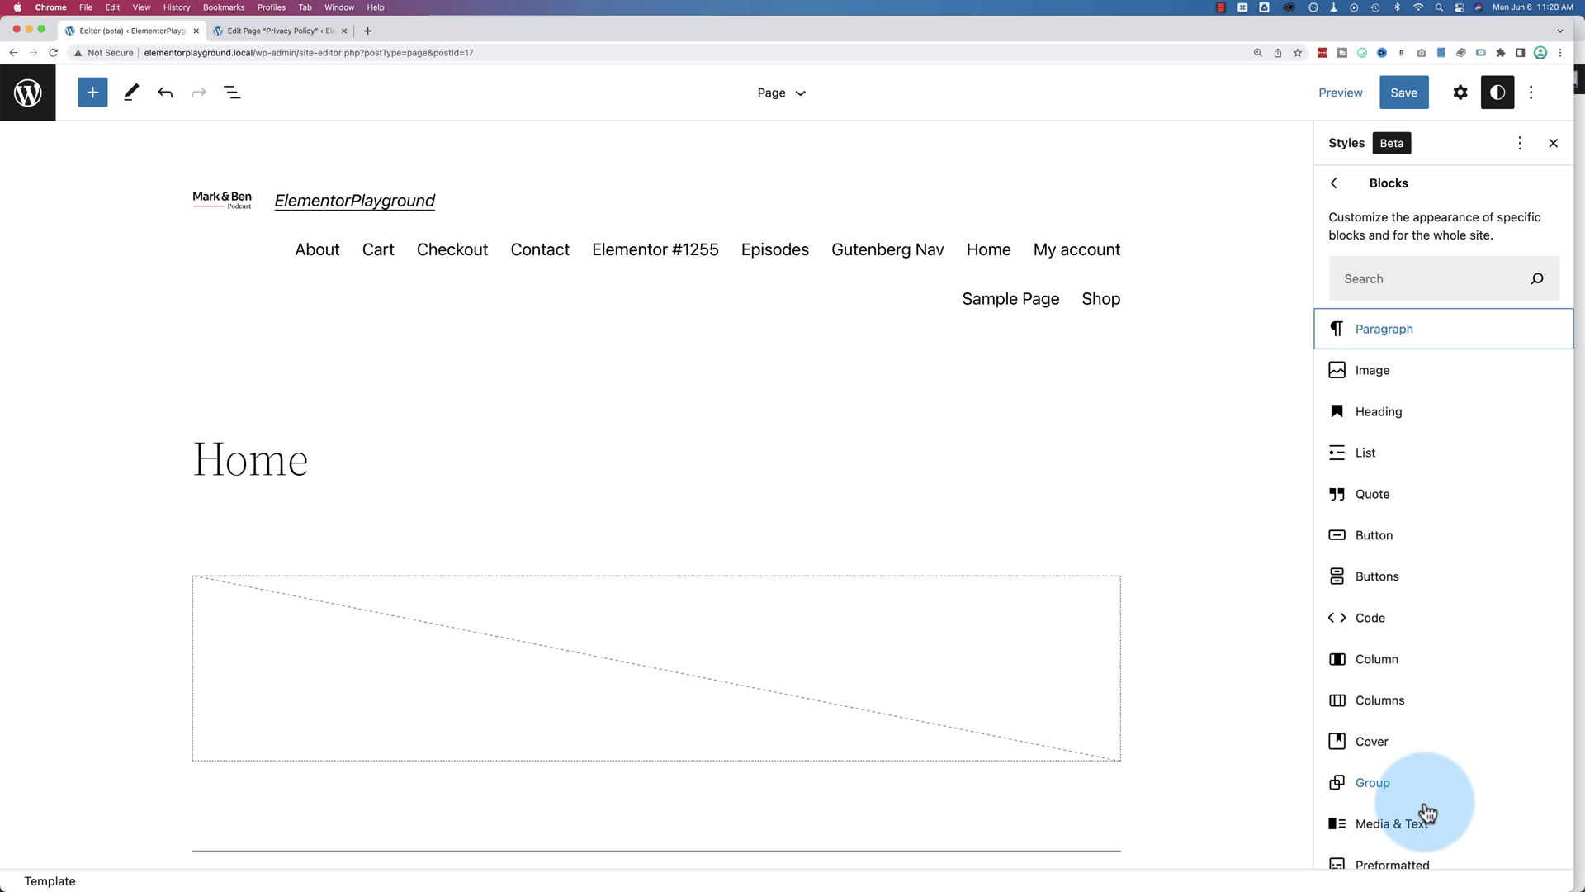
click(1336, 187)
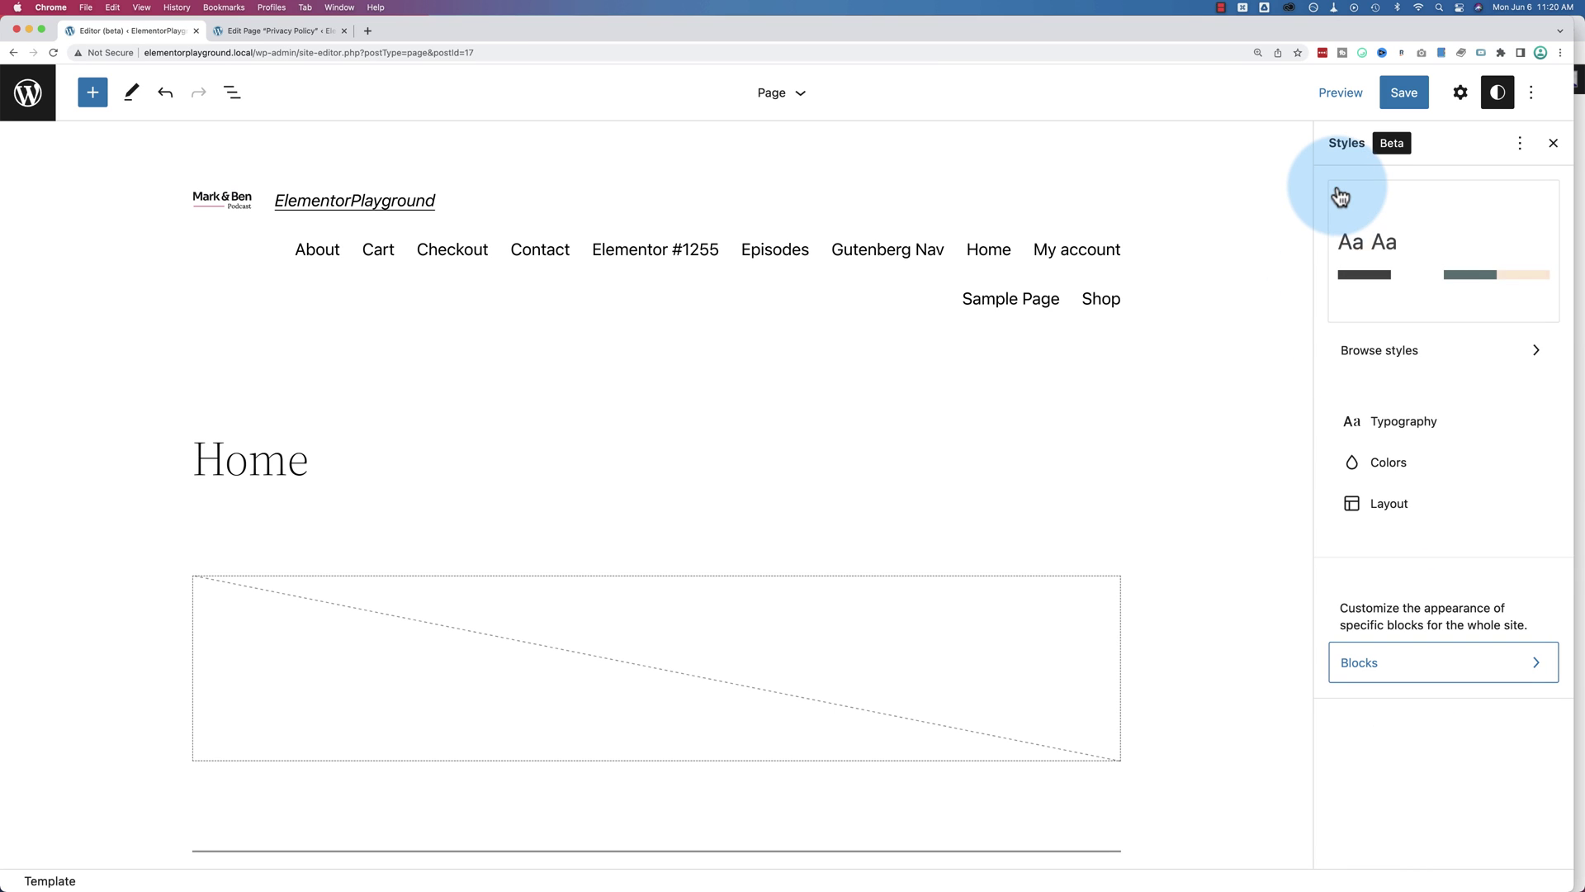
click(1383, 426)
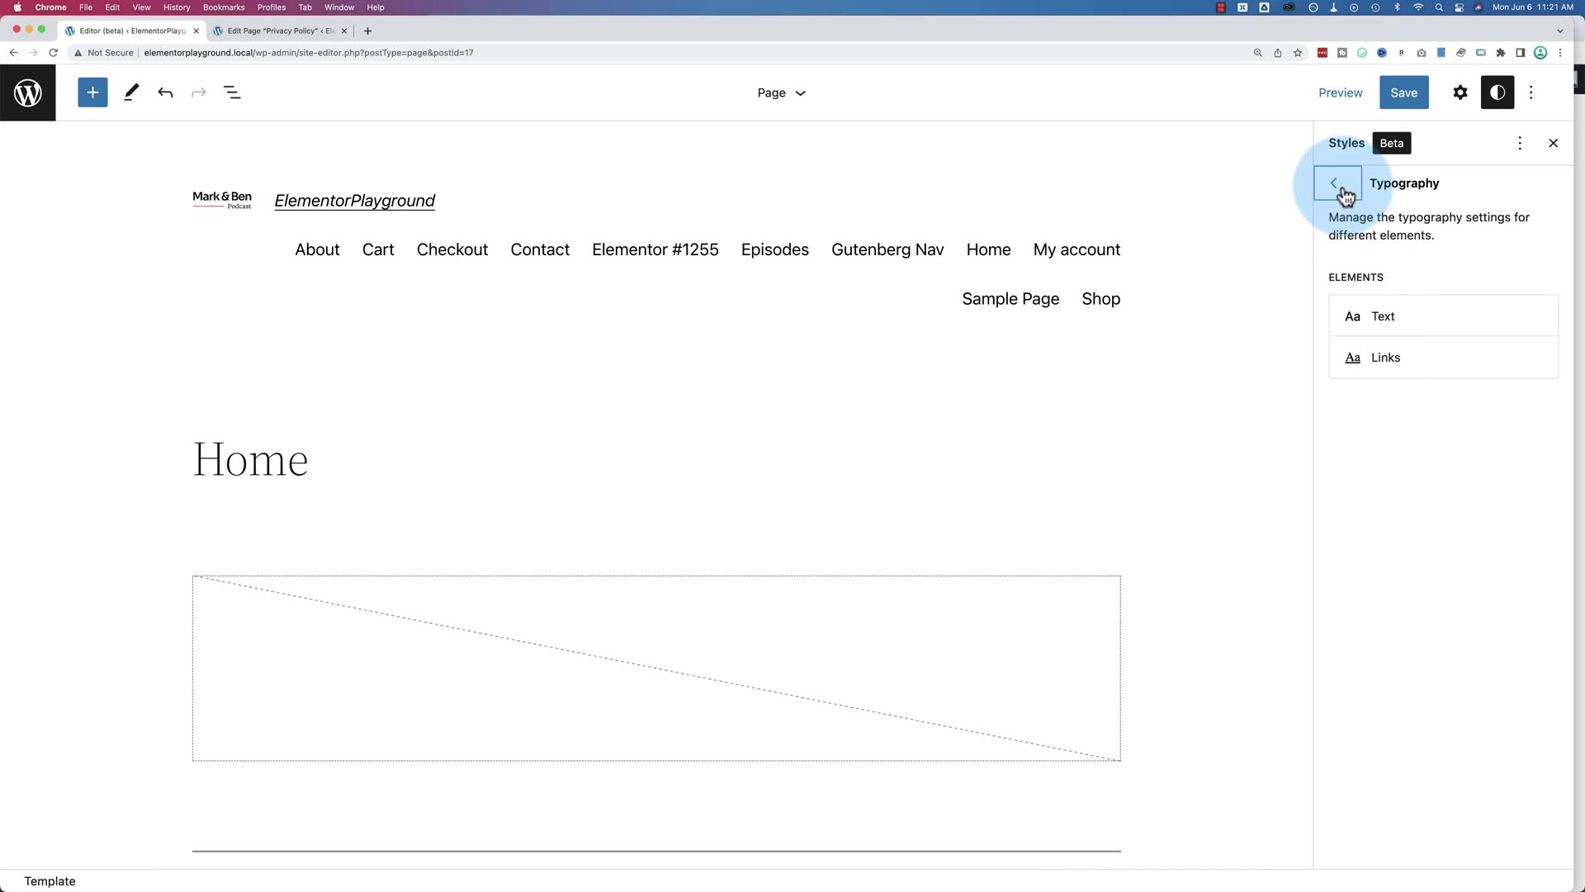
click(1336, 185)
click(1387, 462)
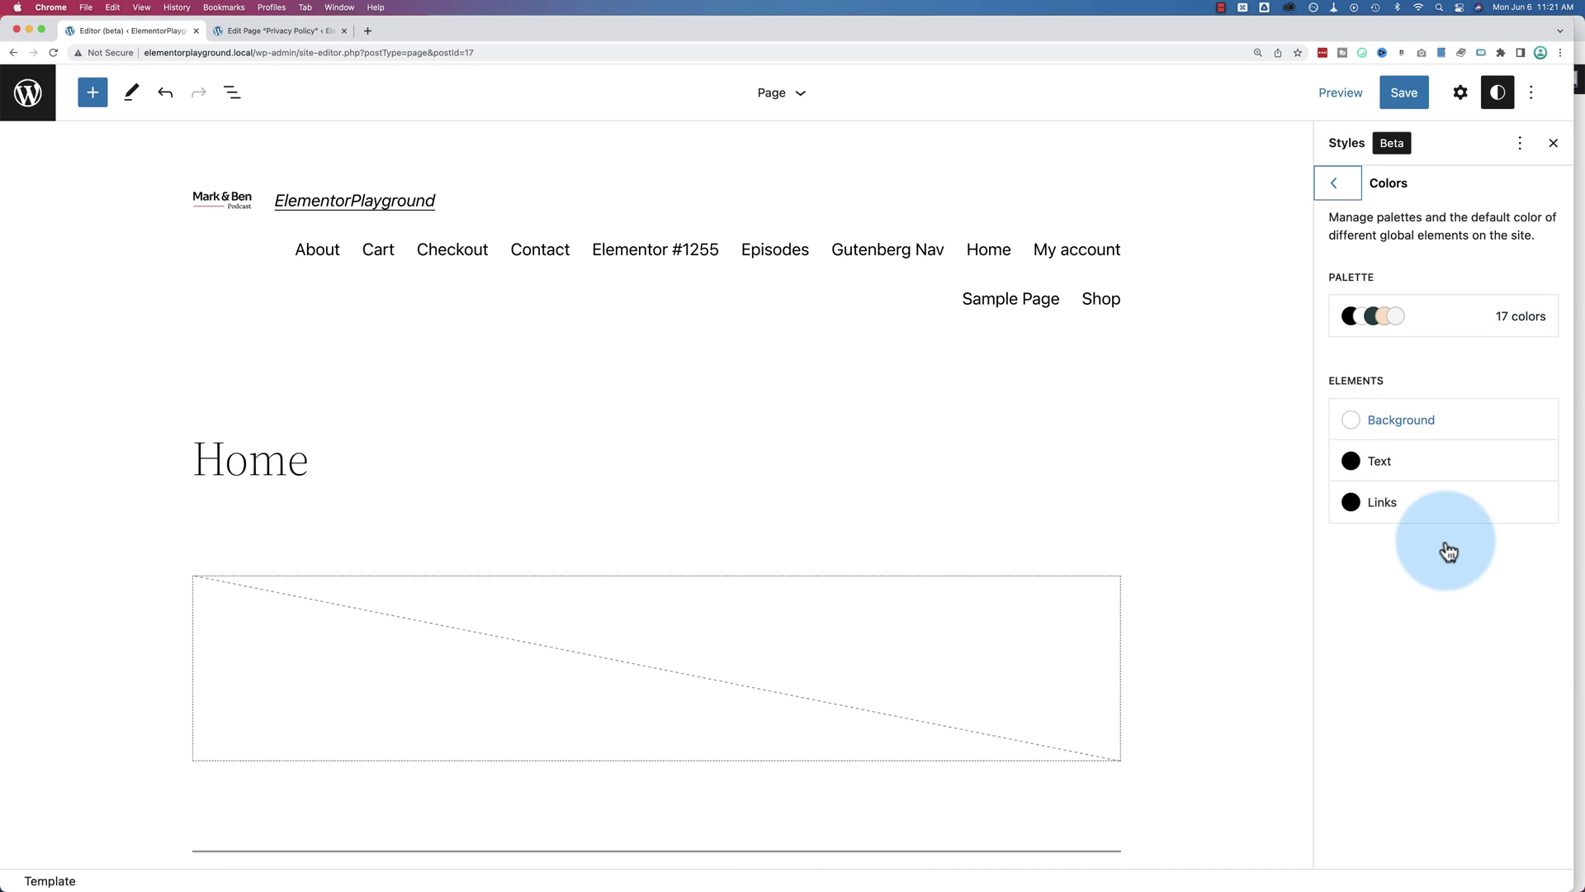
click(1338, 183)
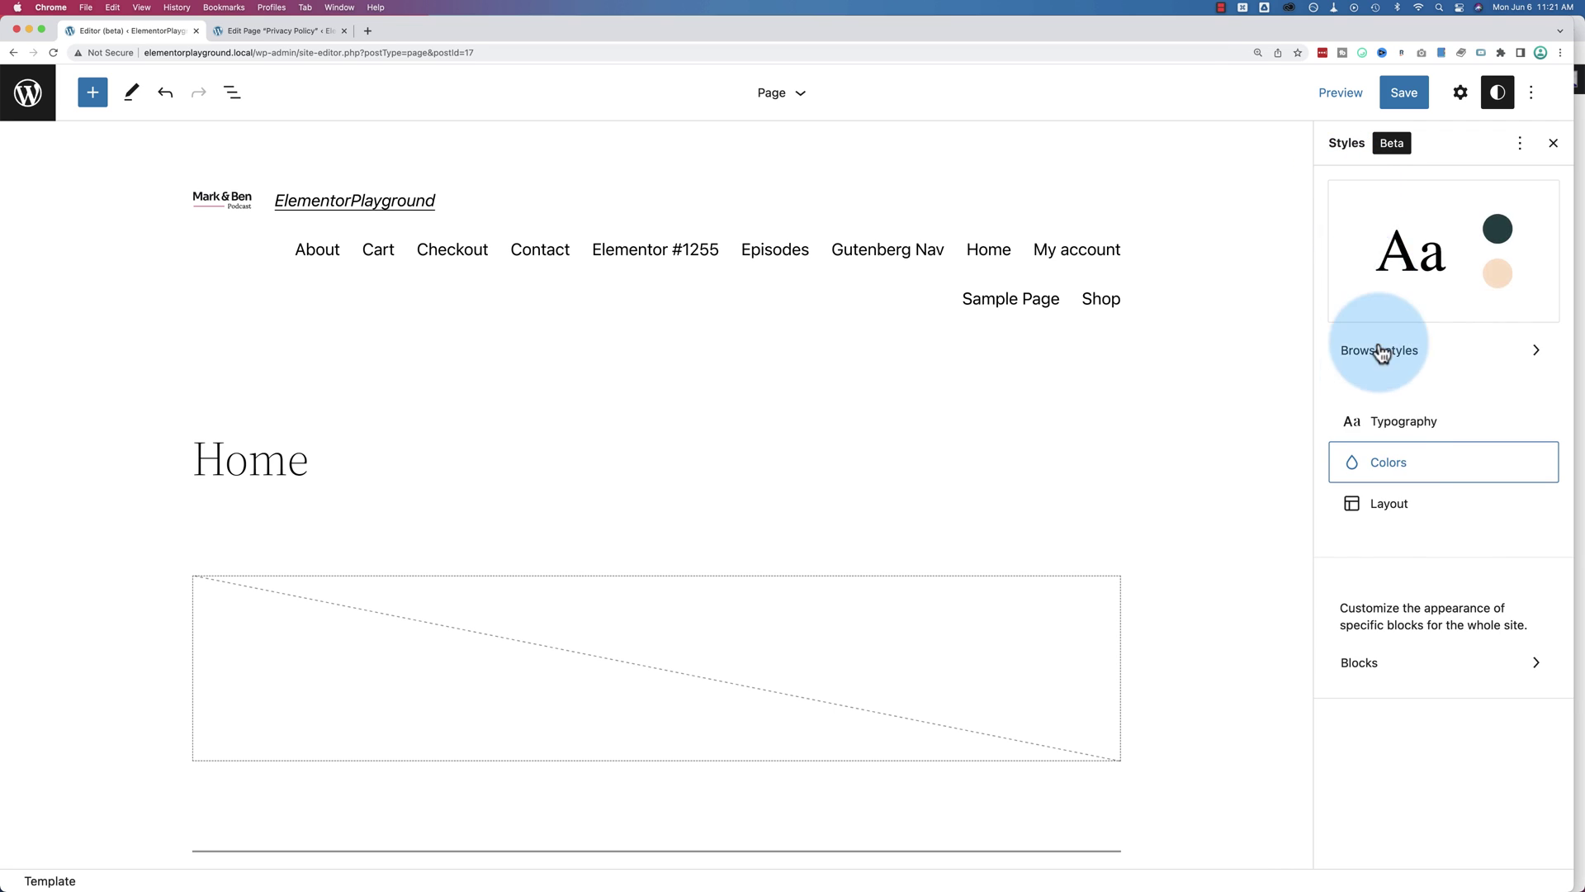
click(1387, 512)
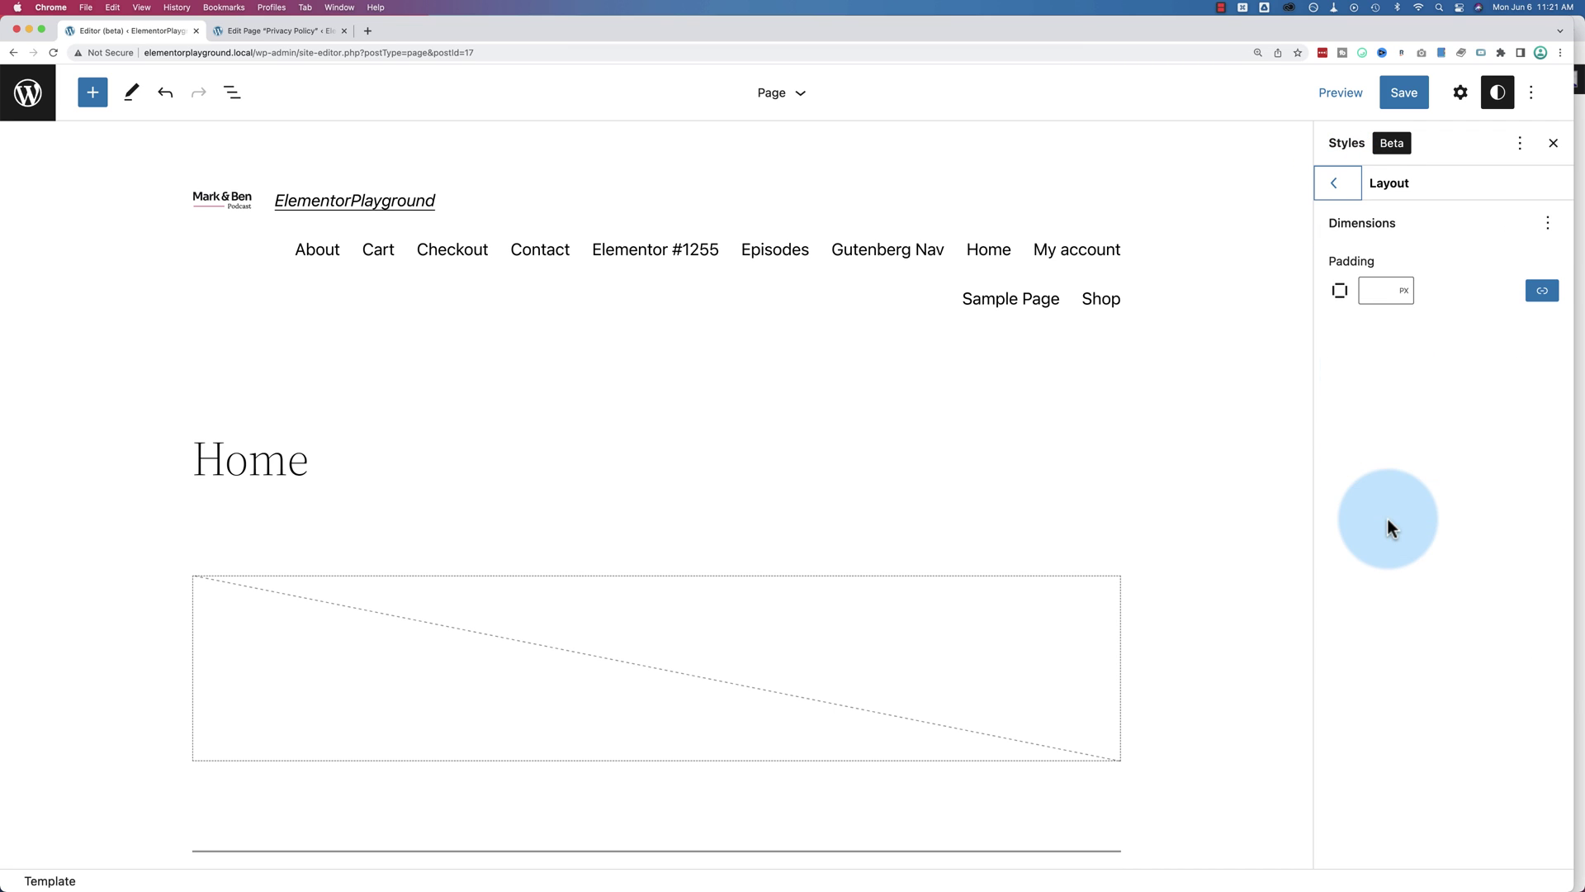
click(1547, 224)
click(1454, 393)
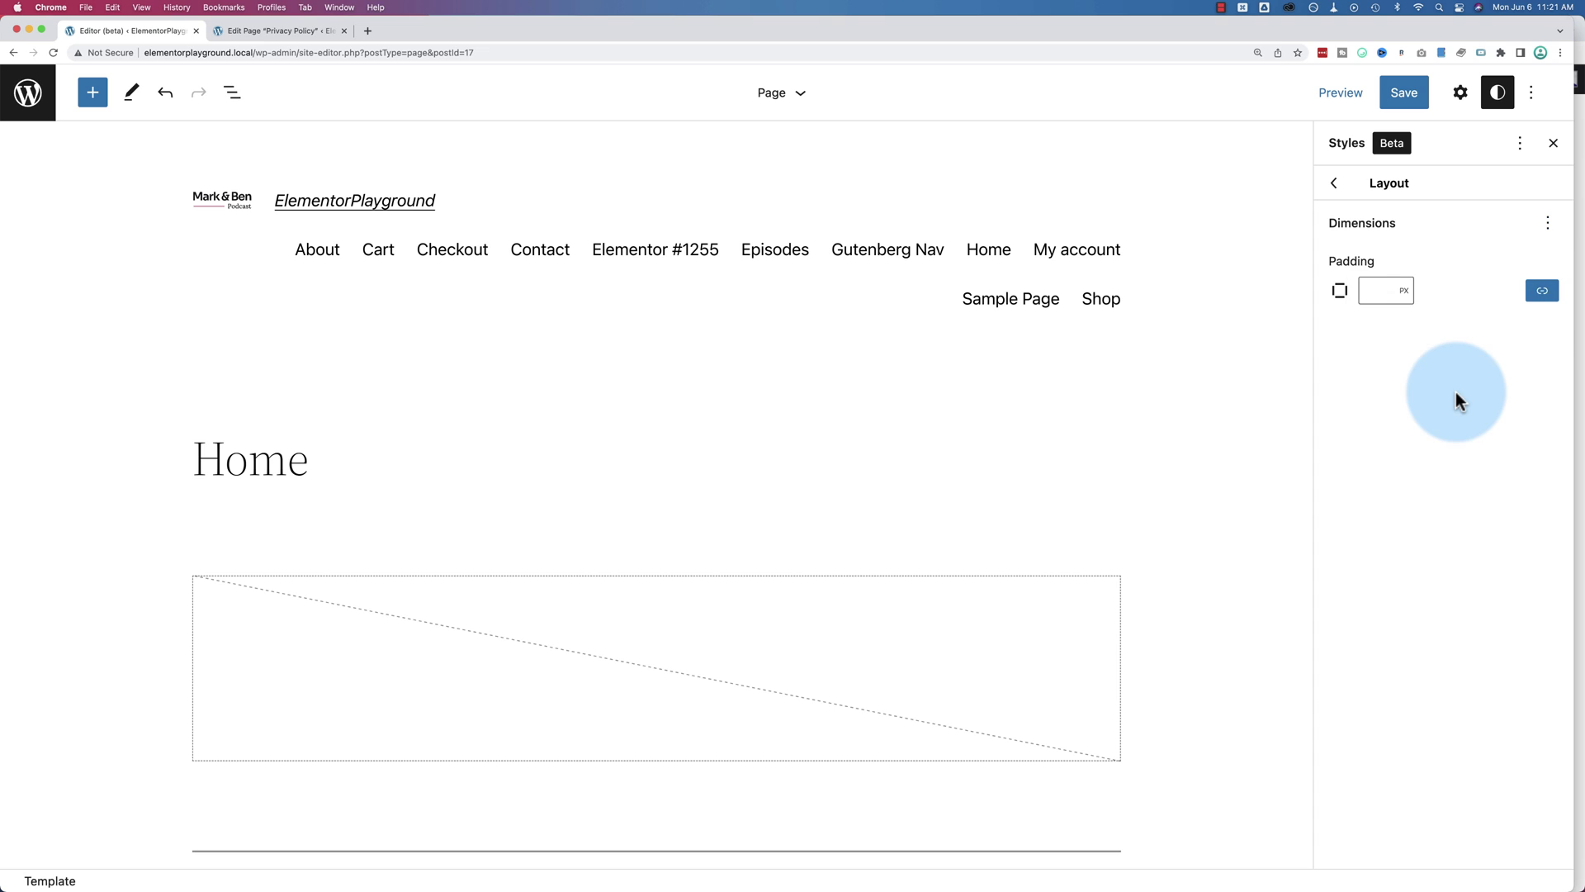
click(1343, 191)
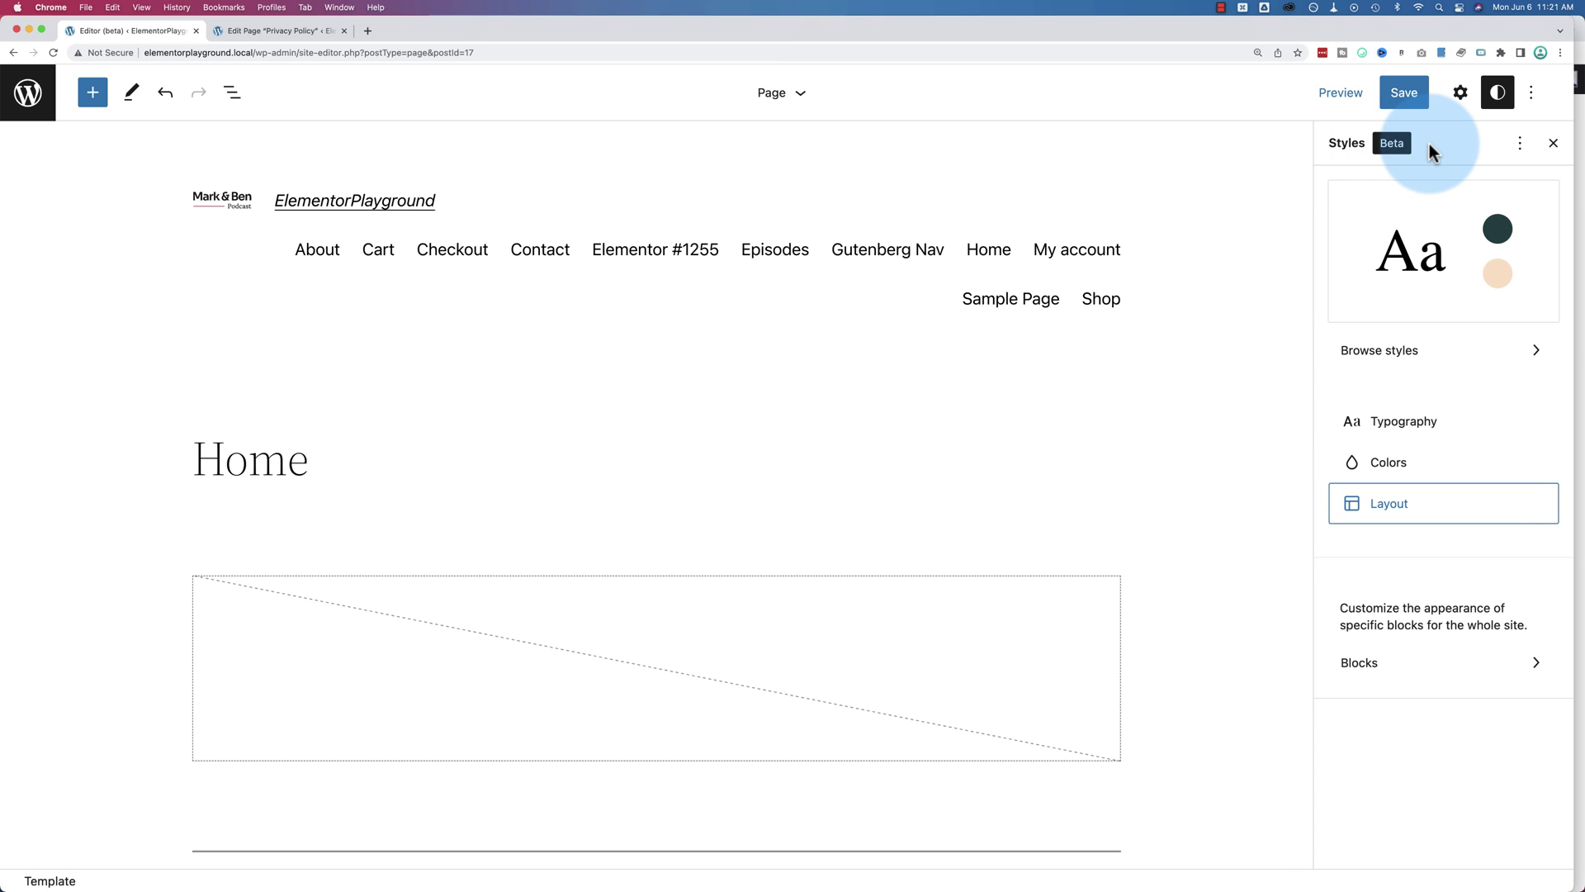